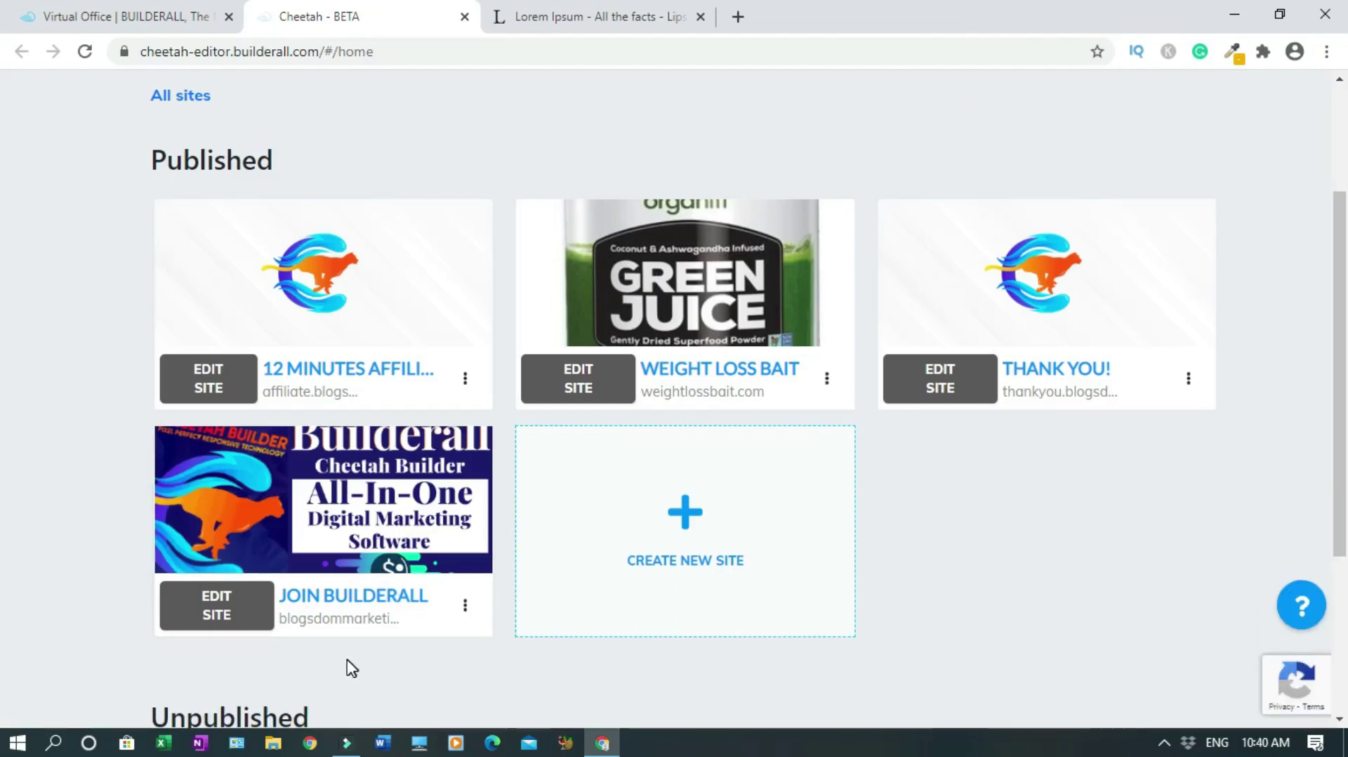
# Open the Join Builderall site for editing and launch its Blog [MVP] tool
pyautogui.click(223, 615)
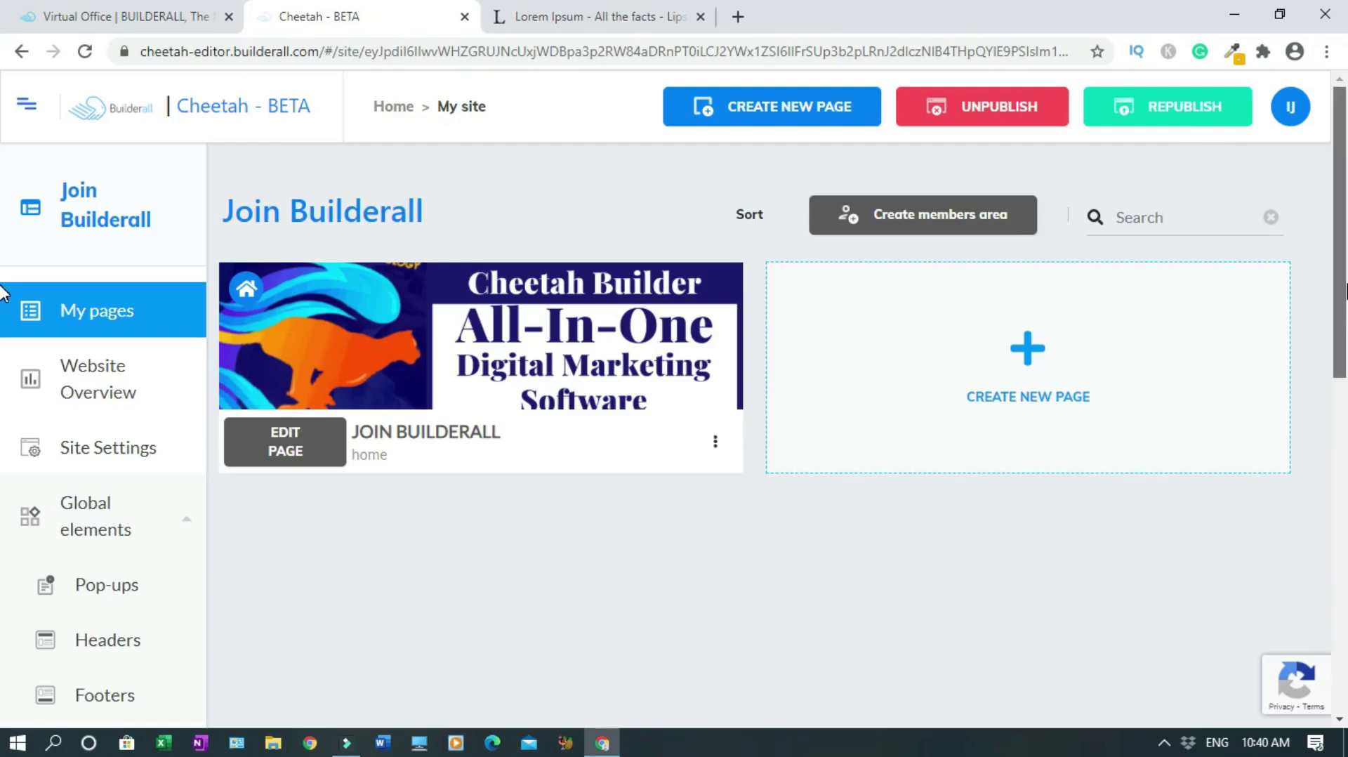
pyautogui.scroll(-1, 1340, 358)
pyautogui.scroll(-7, 4, 393)
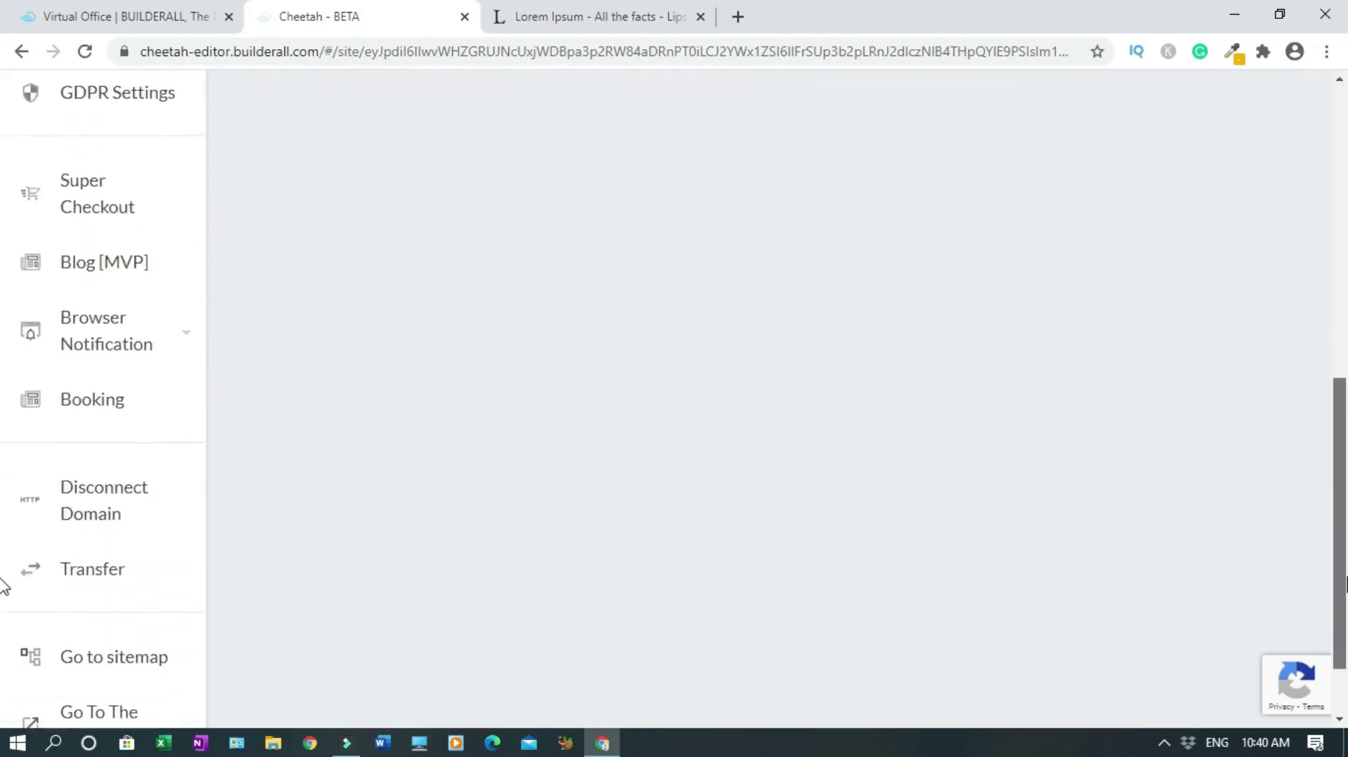
pyautogui.click(133, 281)
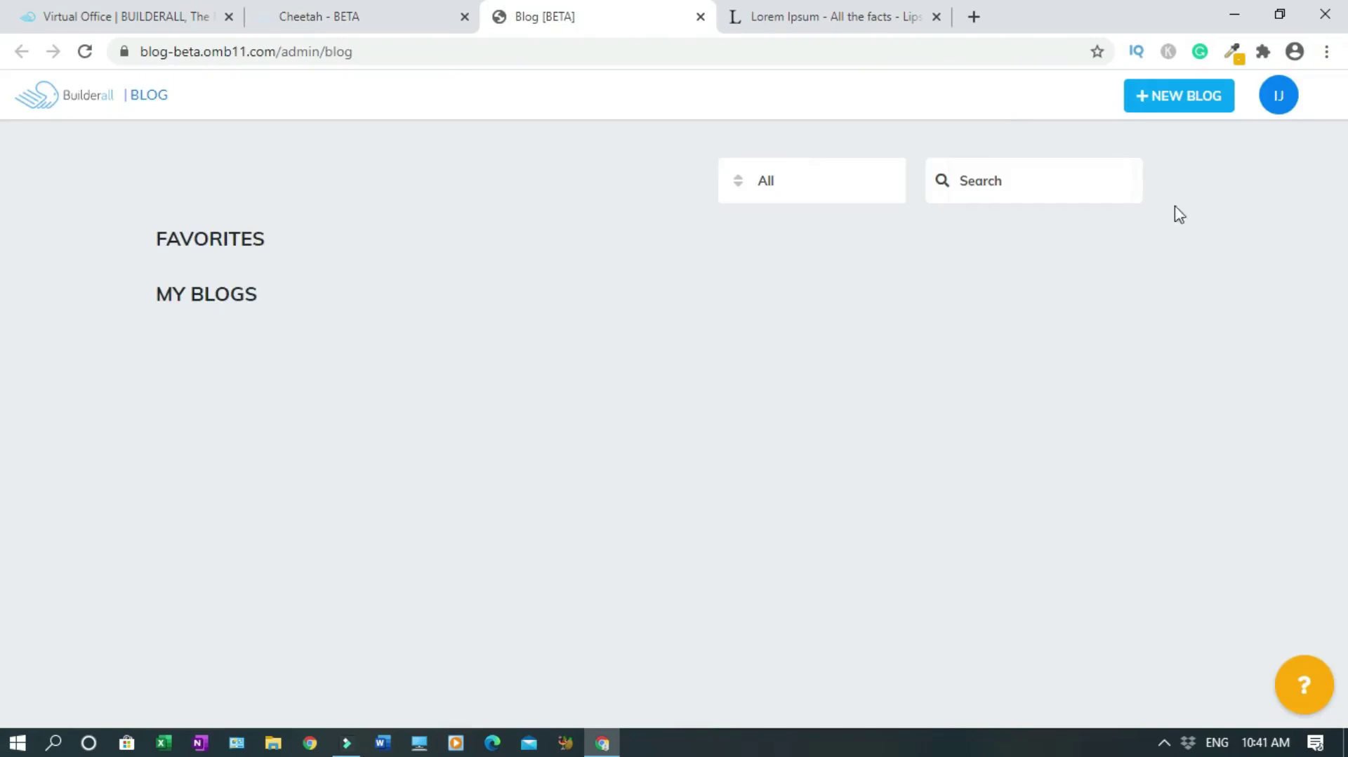
# Start a new blog, entering "How To Create A Blog In Builderall Cheetah Builder" as both its name and description
pyautogui.click(1158, 96)
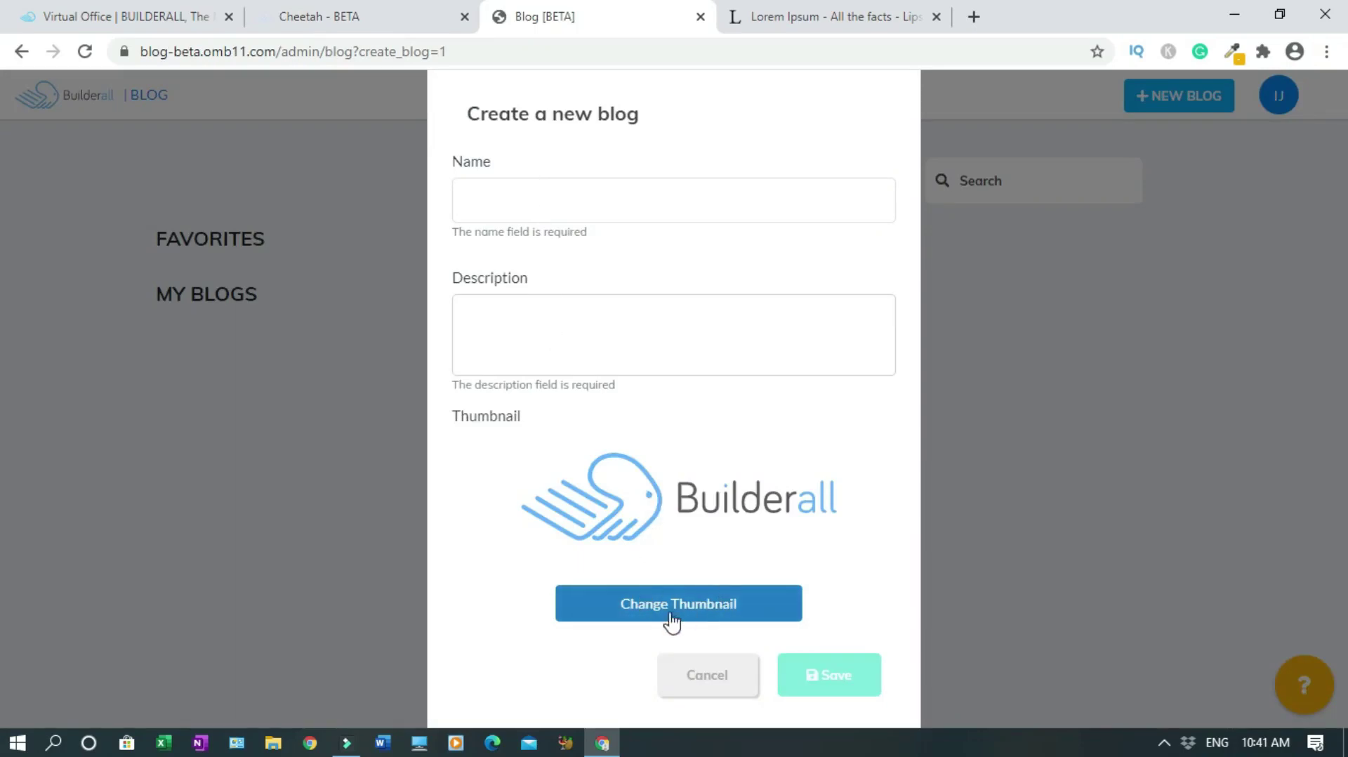
pyautogui.click(504, 204)
pyautogui.write('How To Create A Blog')
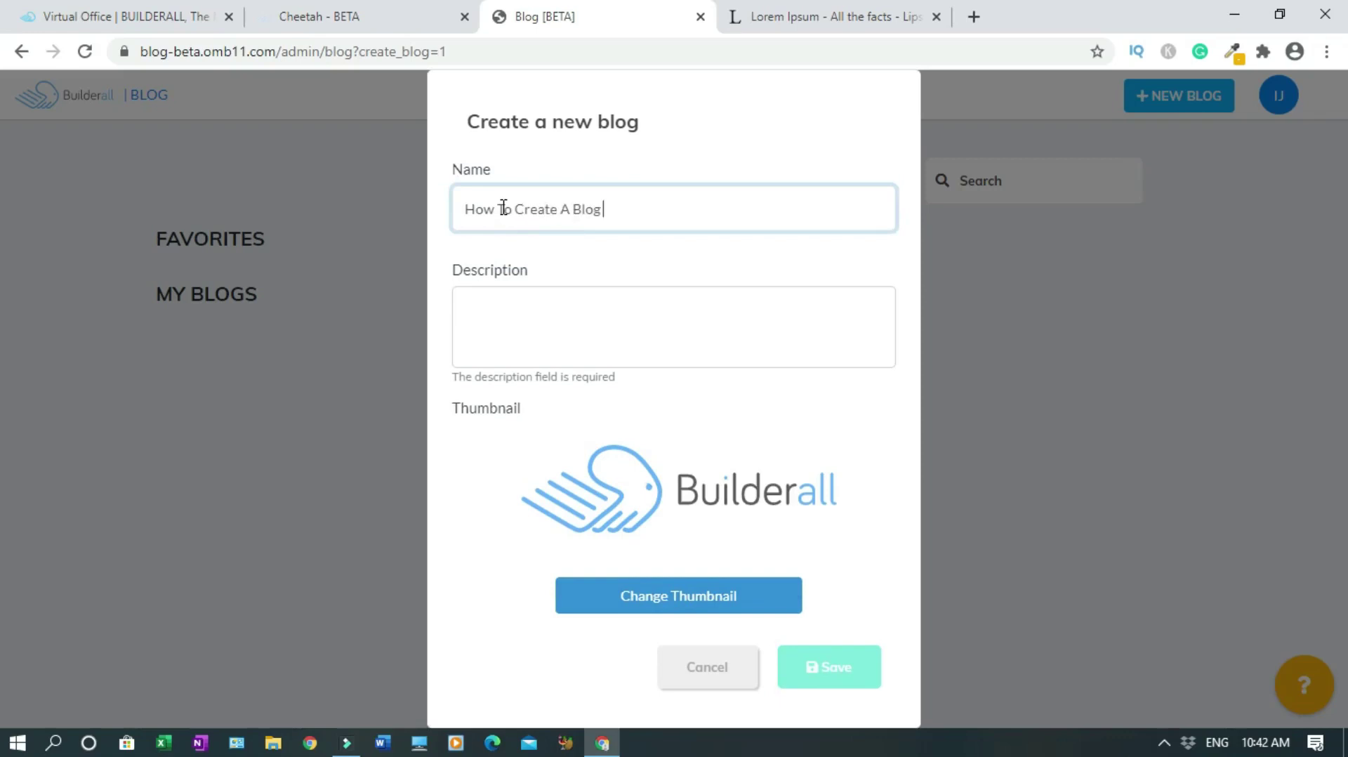
pyautogui.write(' In Builderall Cheetah Builder')
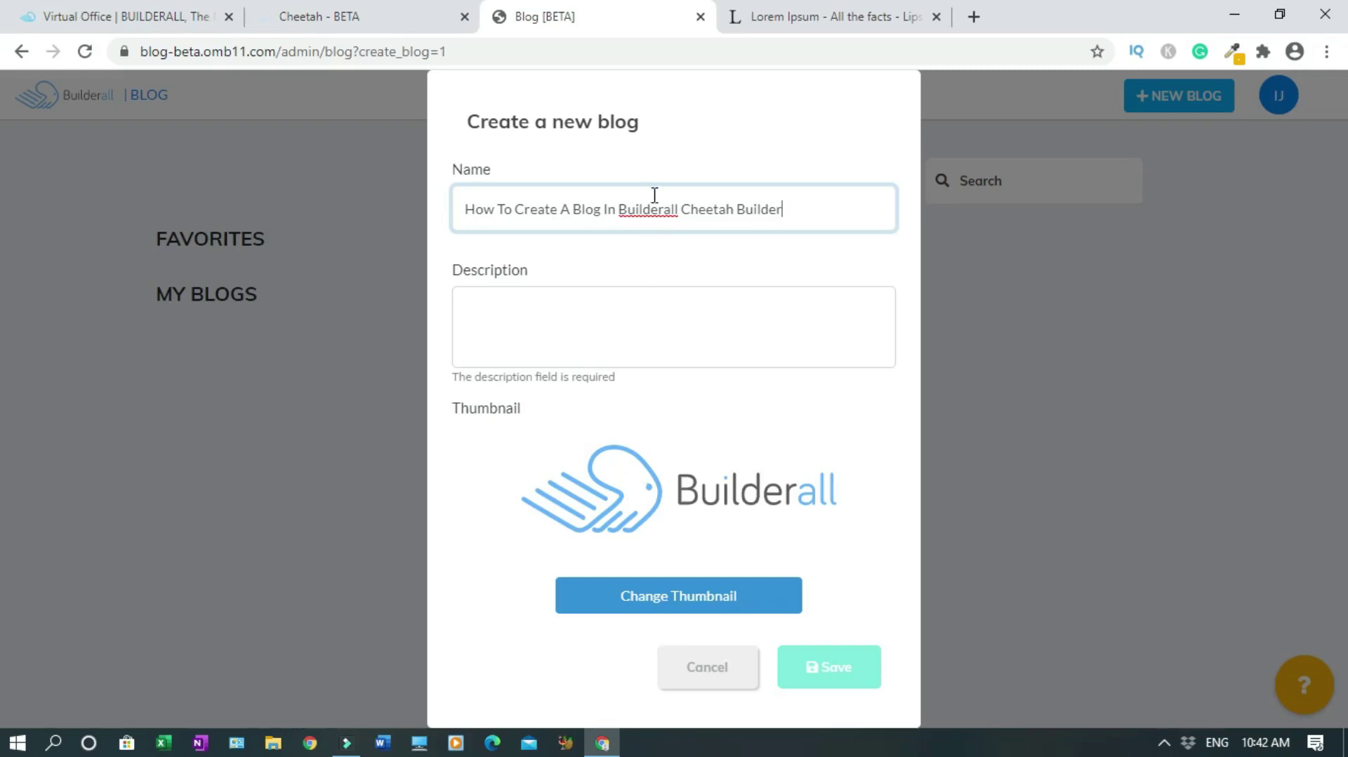
pyautogui.tripleClick(641, 212)
pyautogui.hotkey('ctrl', 'c')
pyautogui.click(602, 315)
pyautogui.hotkey('ctrl', 'v')
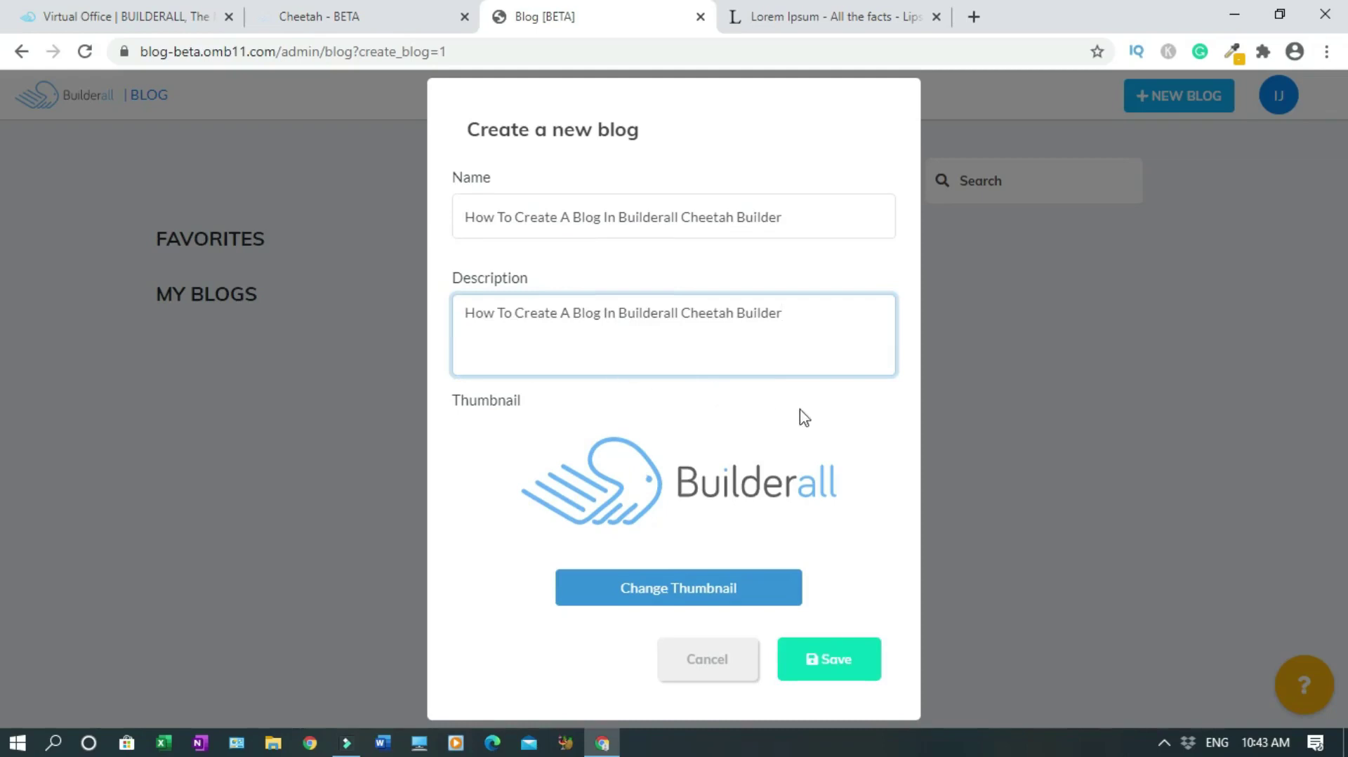
# Upload the "How To Create A Blog Website with Builderall" image as the blog's thumbnail and save the new blog
pyautogui.click(672, 600)
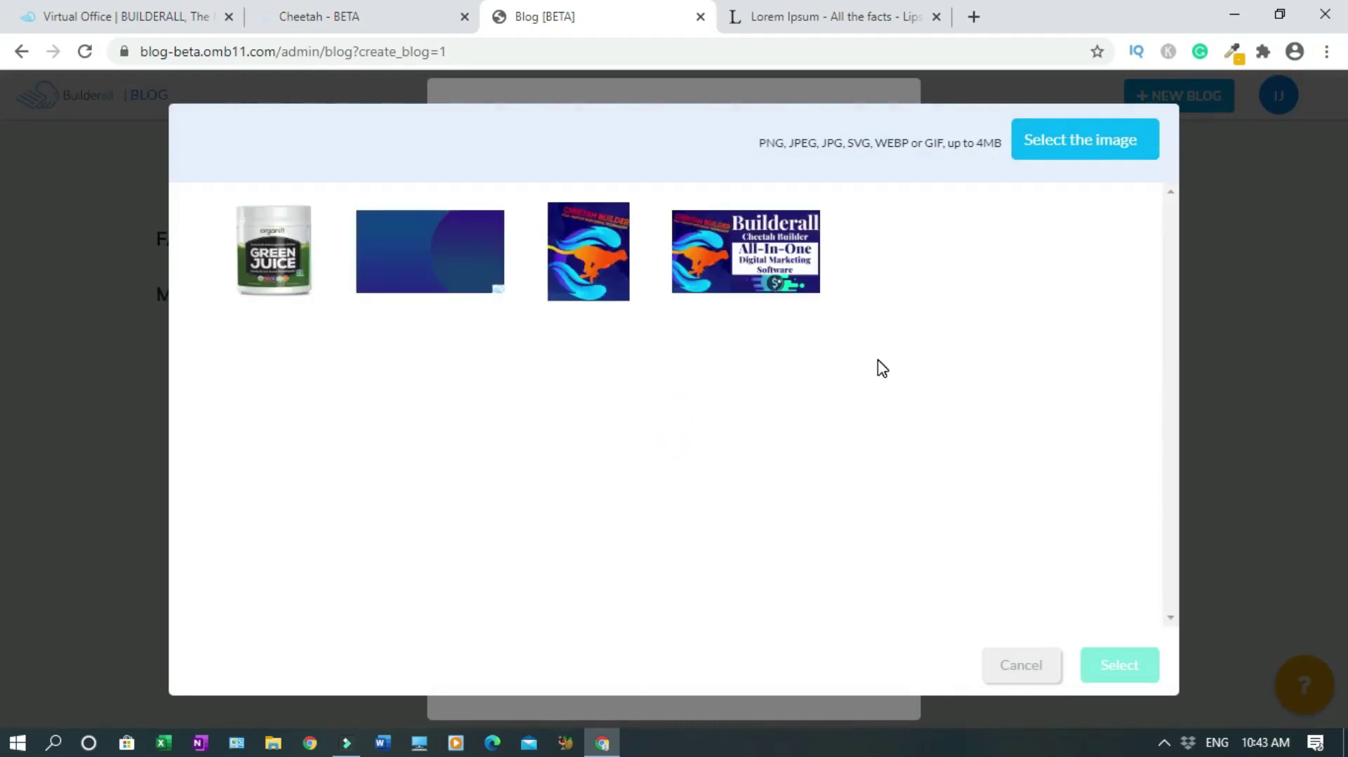
pyautogui.click(1077, 147)
pyautogui.click(316, 141)
pyautogui.click(518, 444)
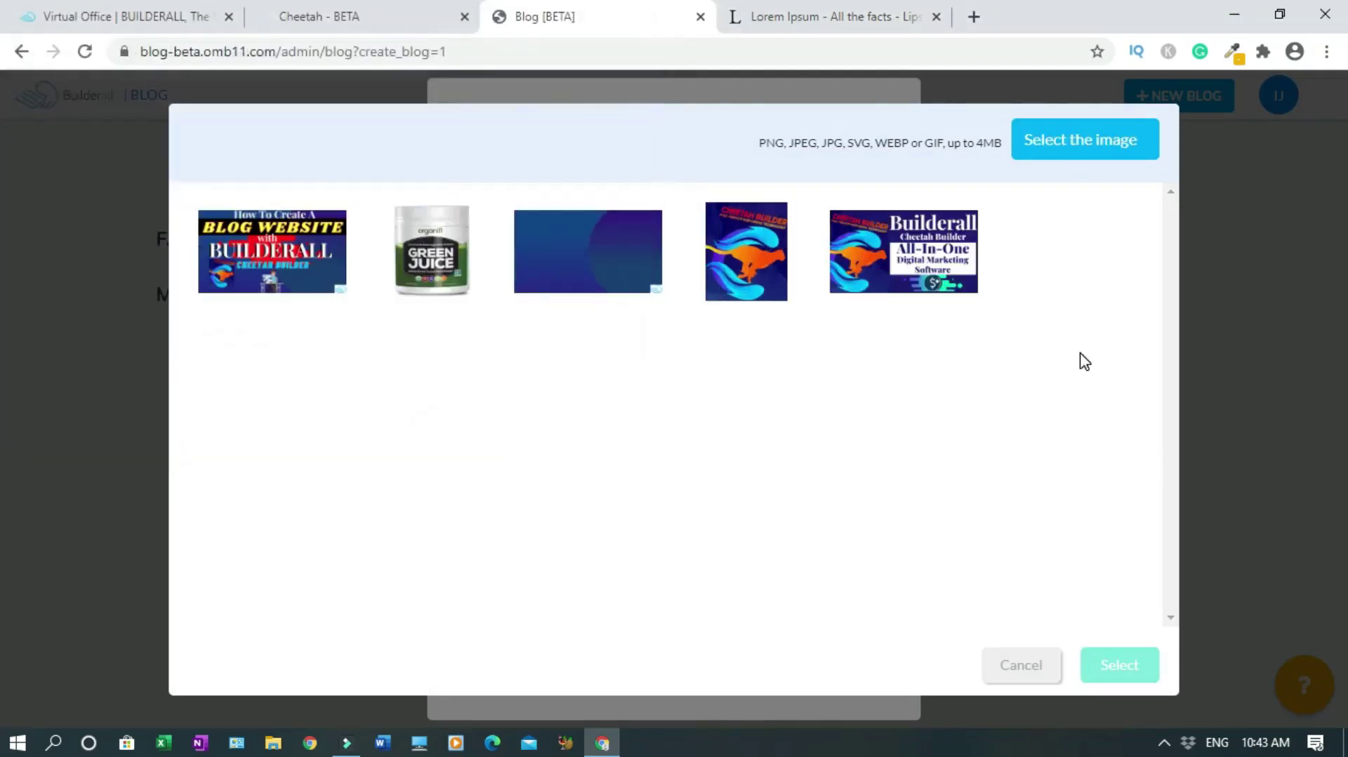
pyautogui.click(292, 247)
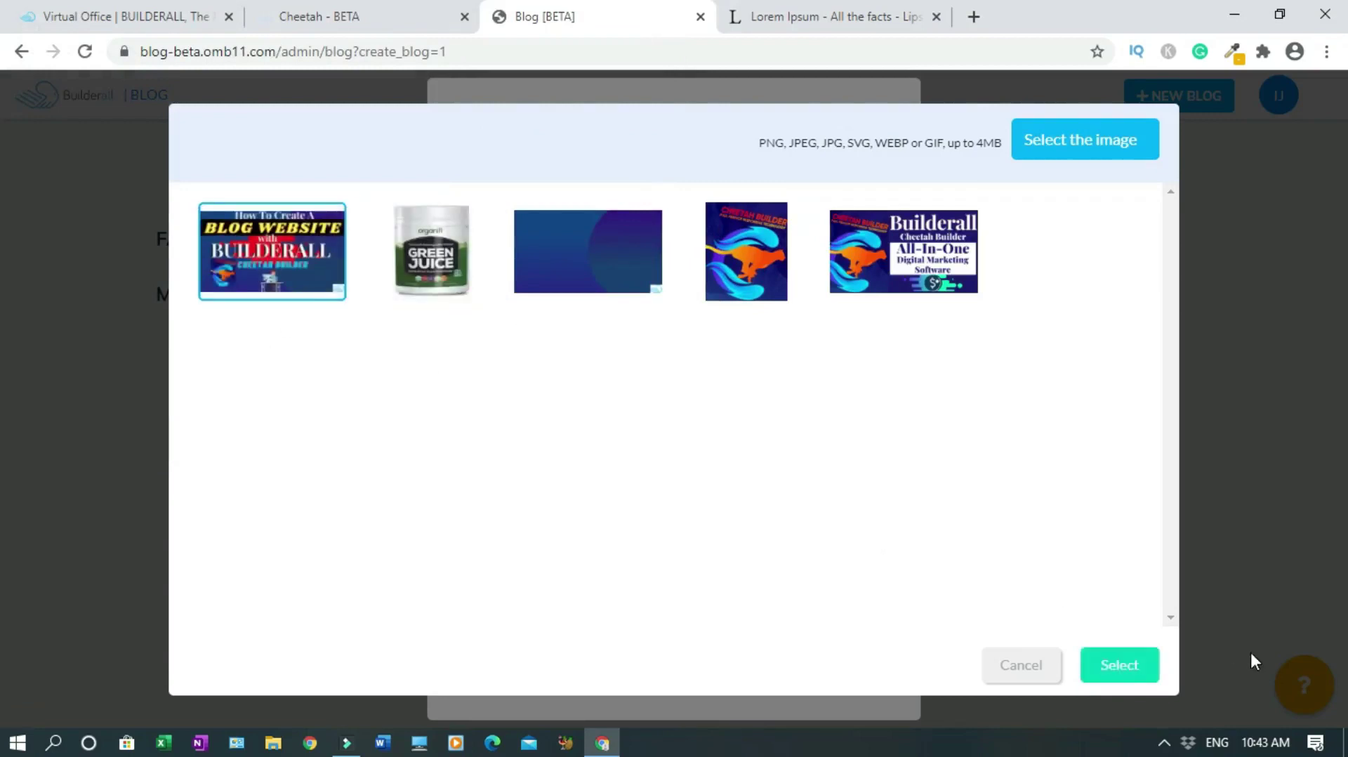
pyautogui.click(1145, 671)
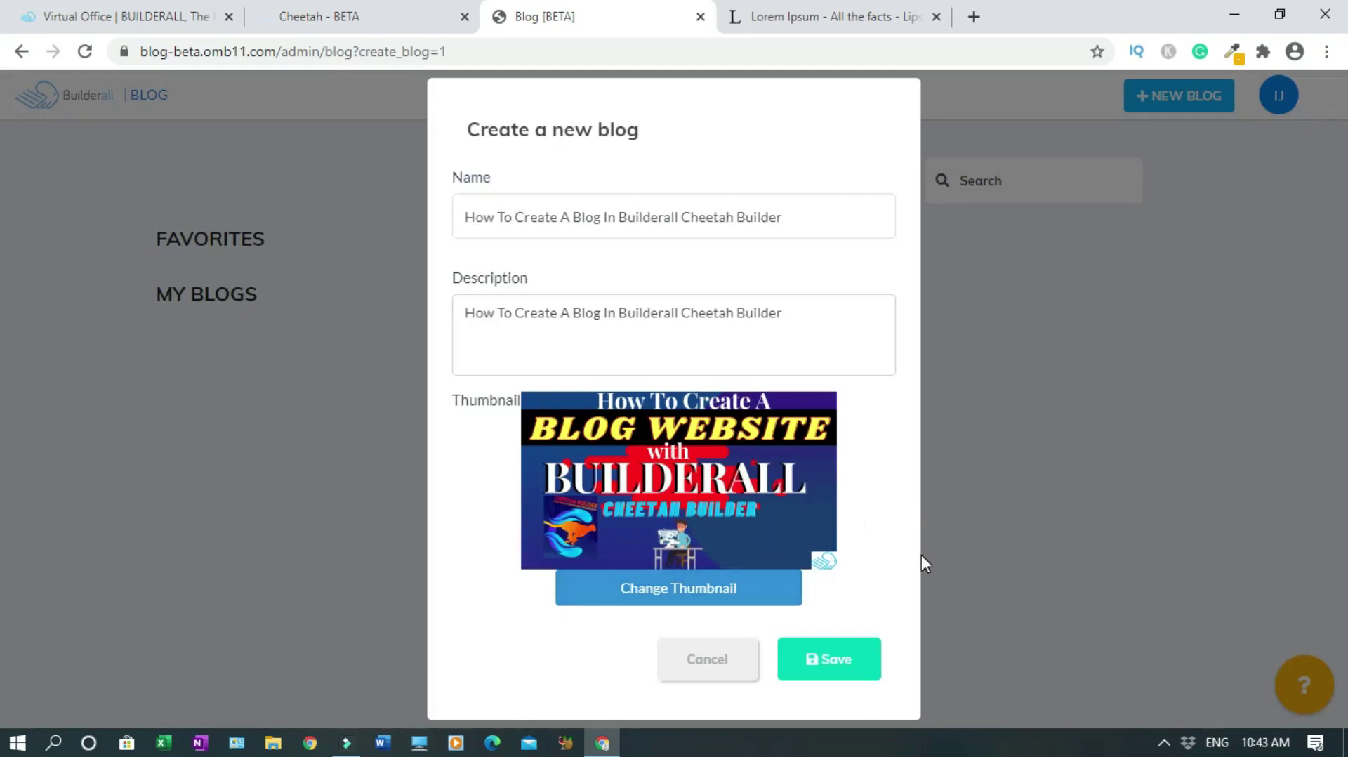
pyautogui.click(842, 664)
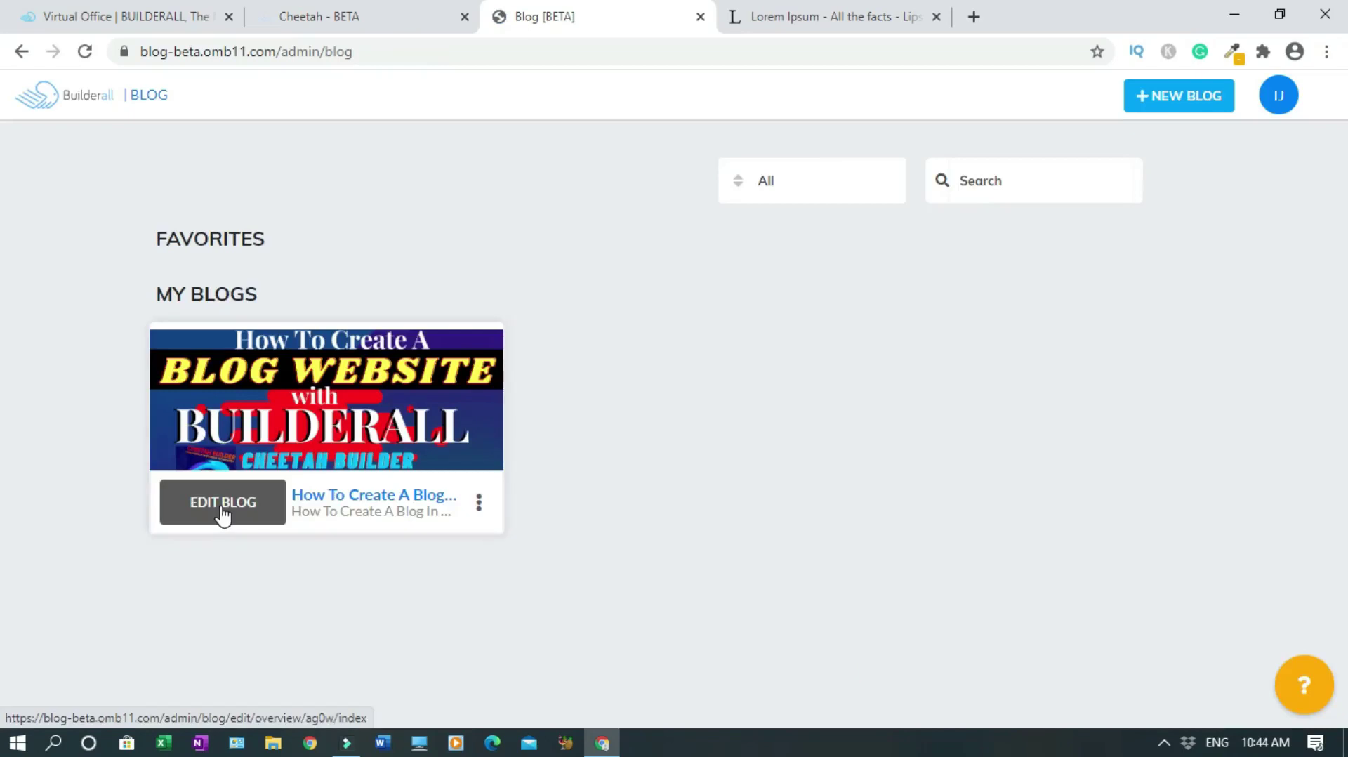
# Open the new blog for editing and add a category named "Builderall"
pyautogui.click(222, 515)
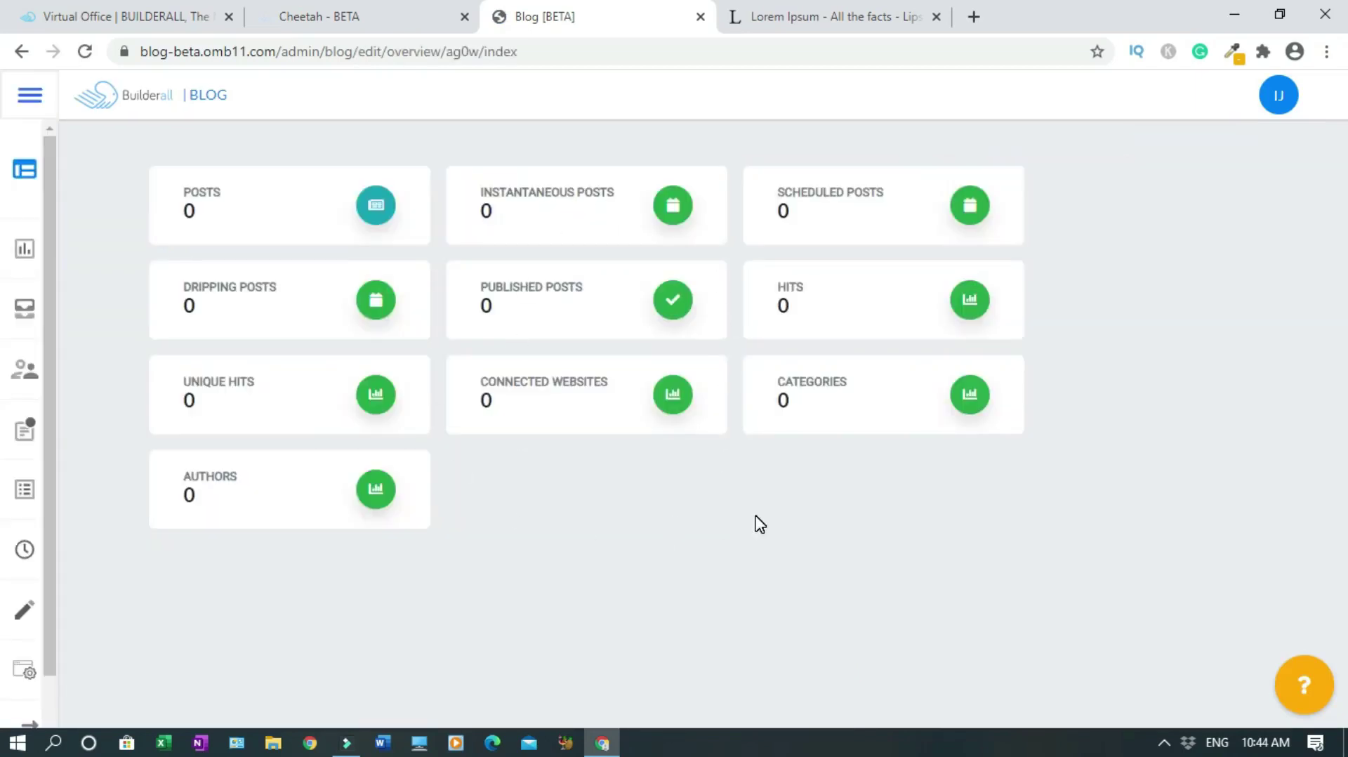
pyautogui.moveTo(41, 723)
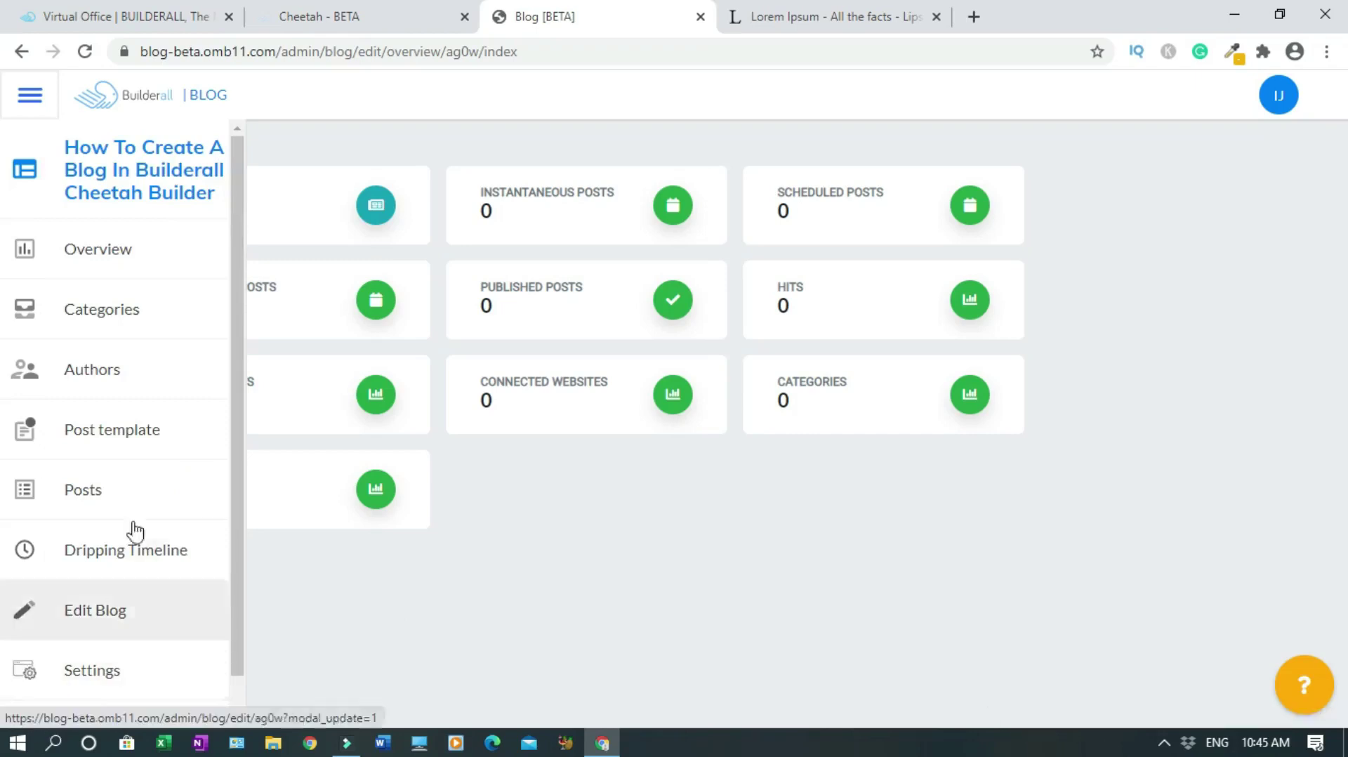
pyautogui.click(141, 315)
pyautogui.click(1135, 111)
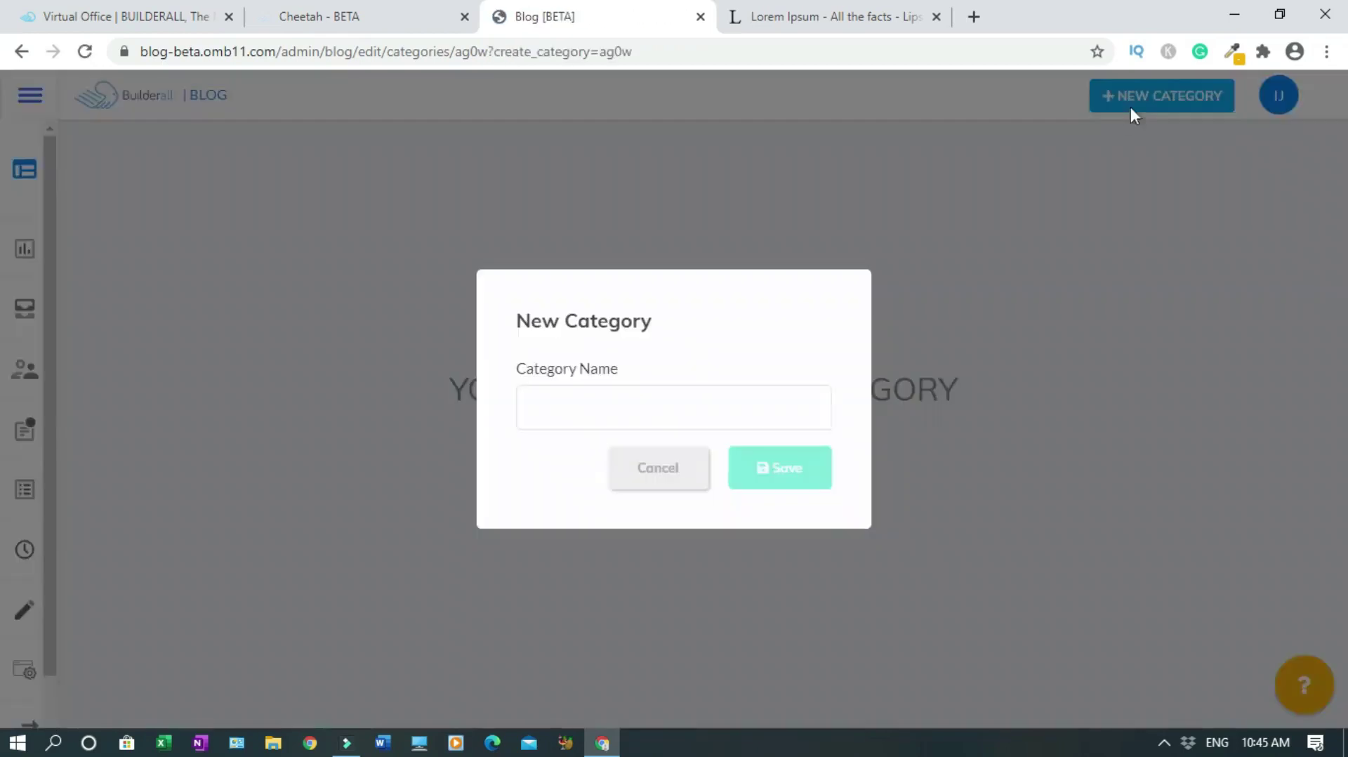
pyautogui.click(673, 416)
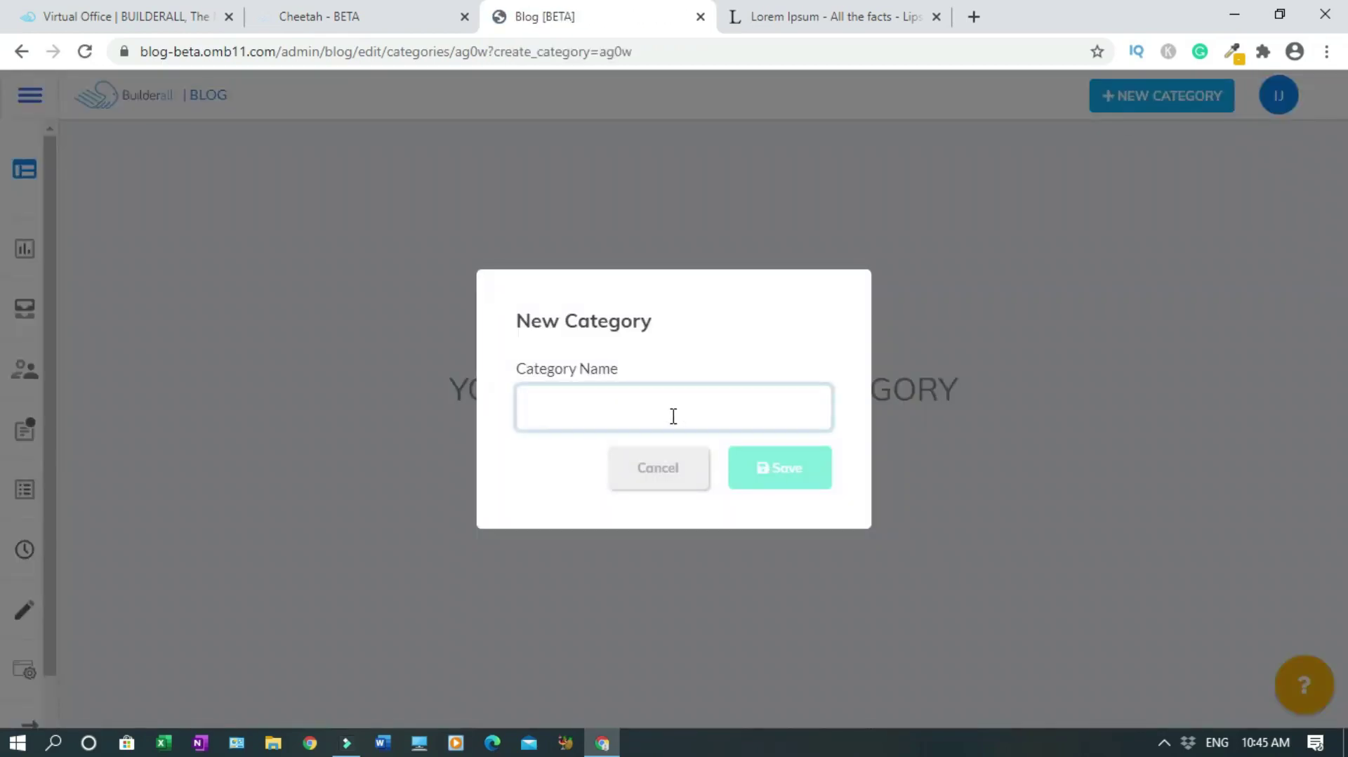
pyautogui.write('Builderall')
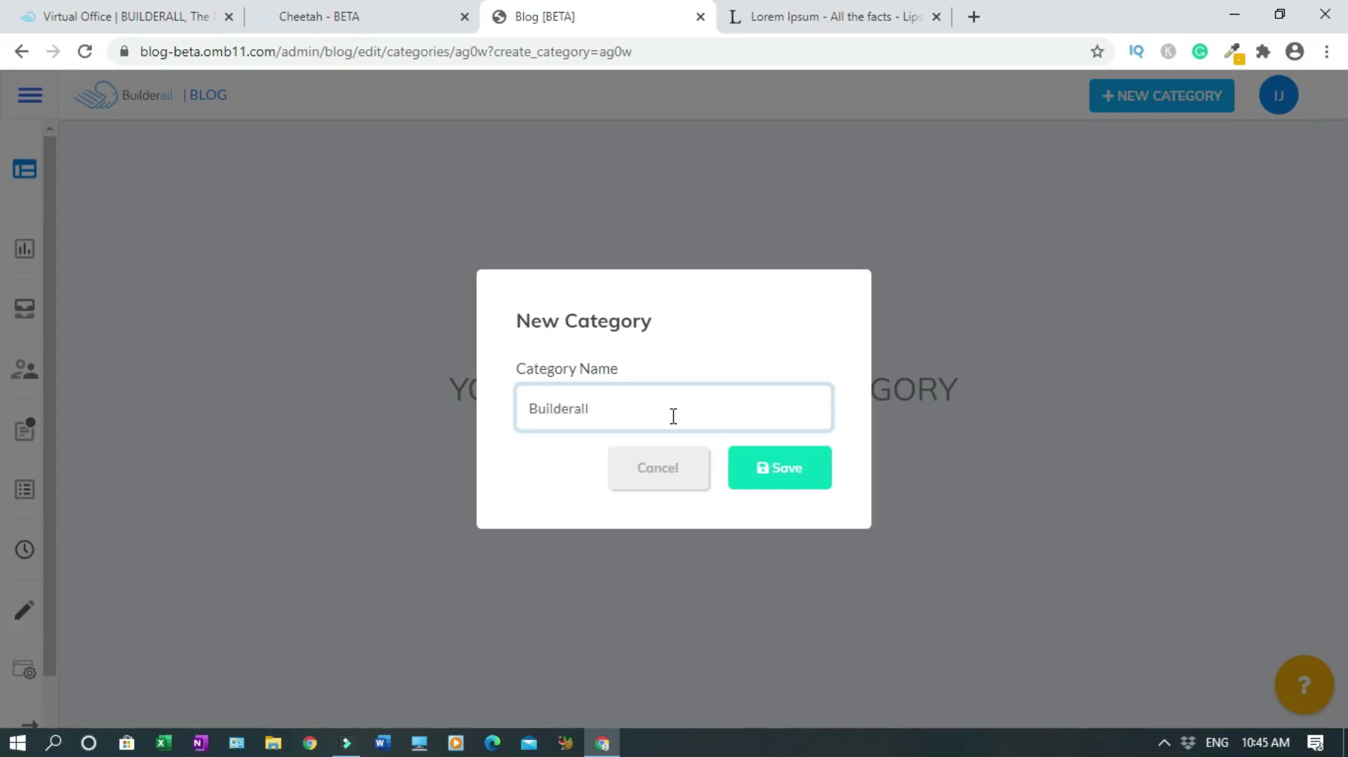
pyautogui.click(787, 476)
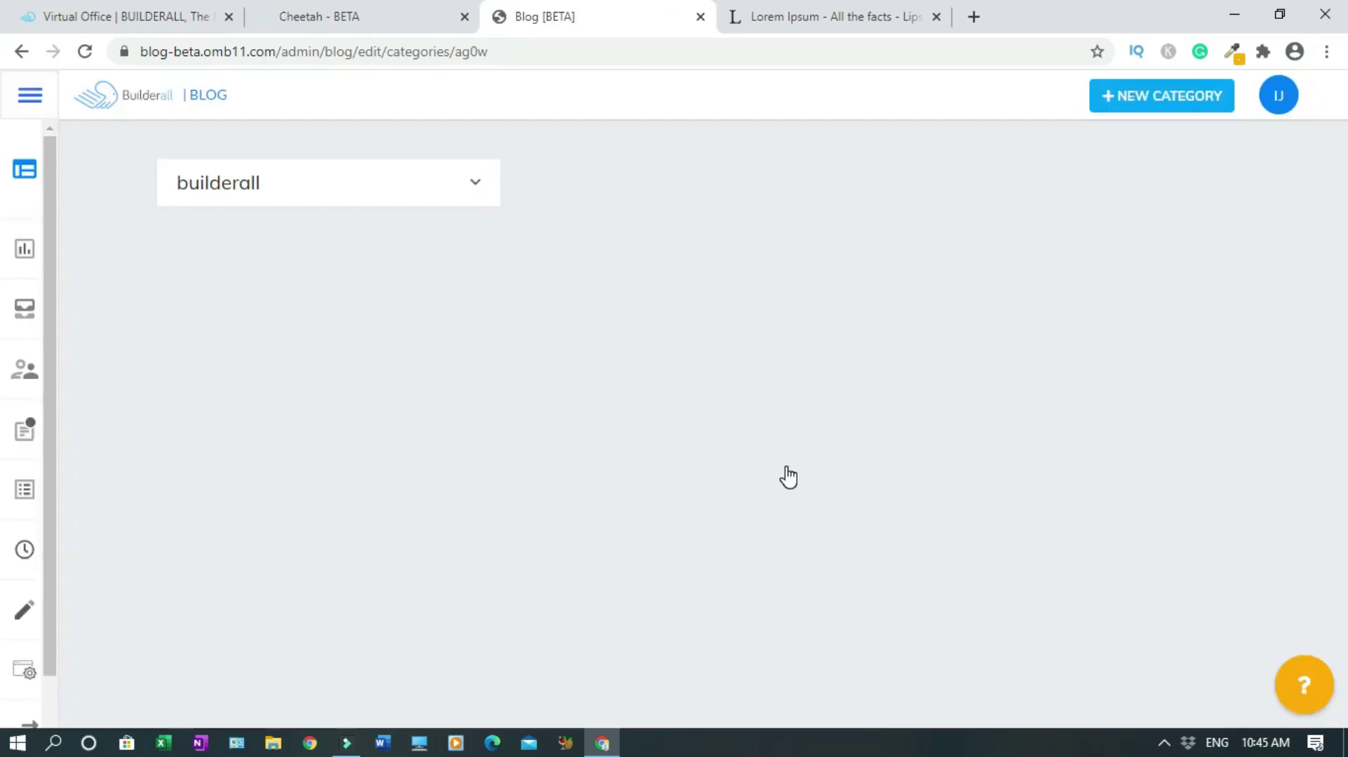
# Add two more blog categories named "Affiliate Marketing" and "Blogging"
pyautogui.click(1168, 96)
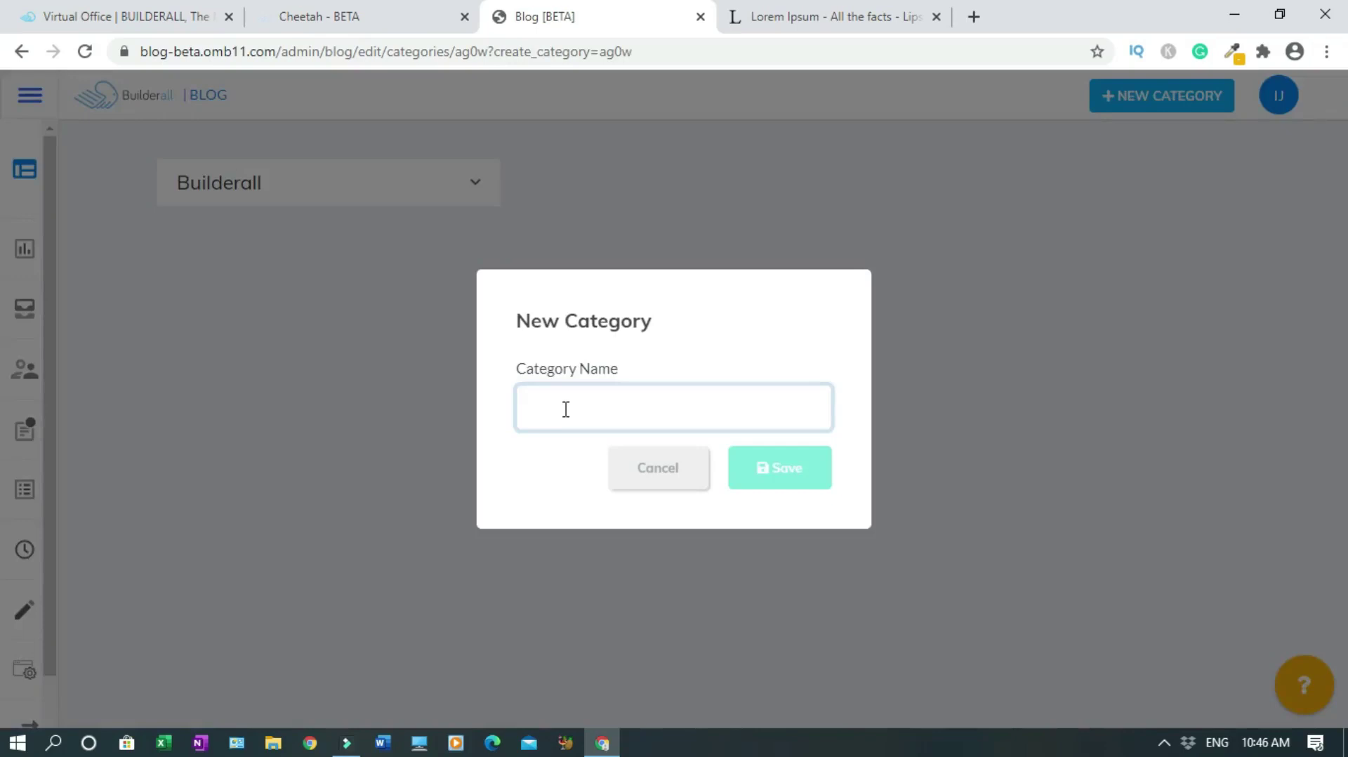
pyautogui.write('Affiliate Marketing')
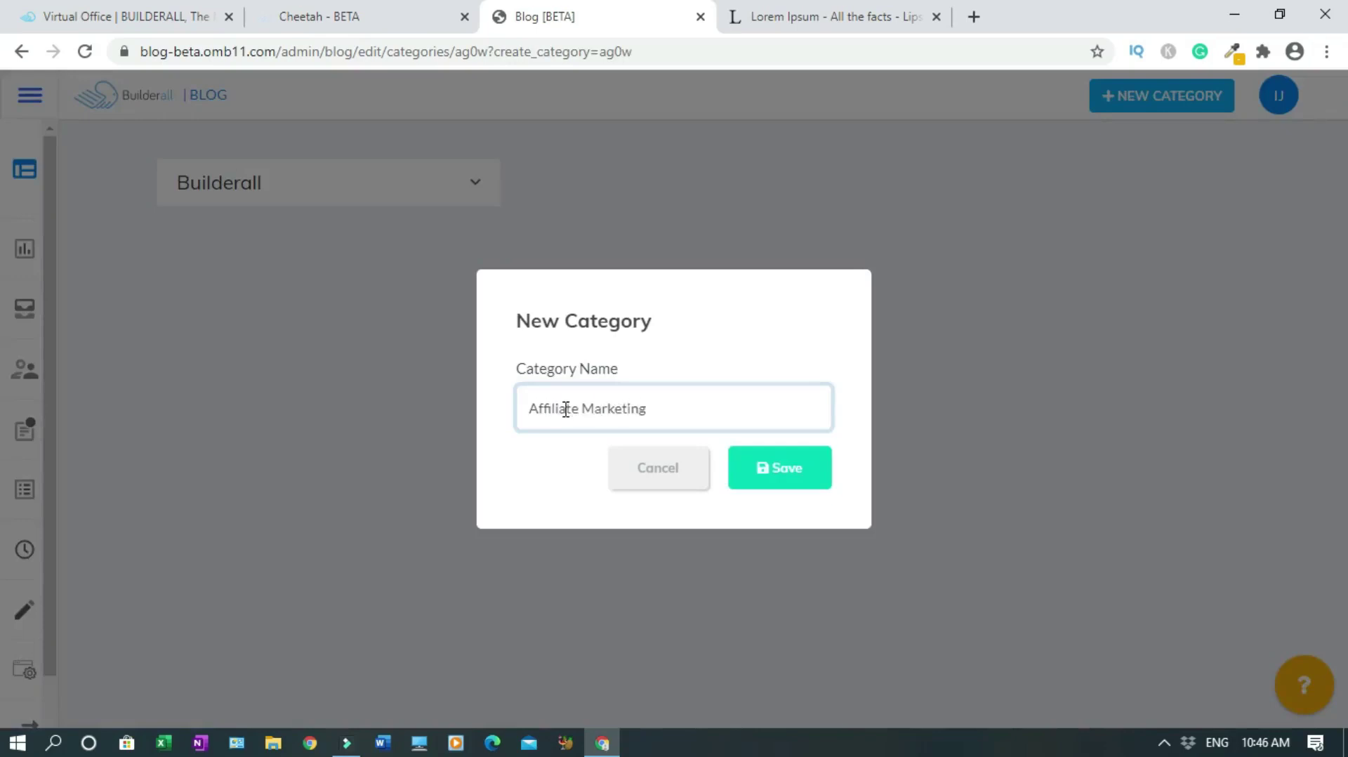
pyautogui.click(797, 475)
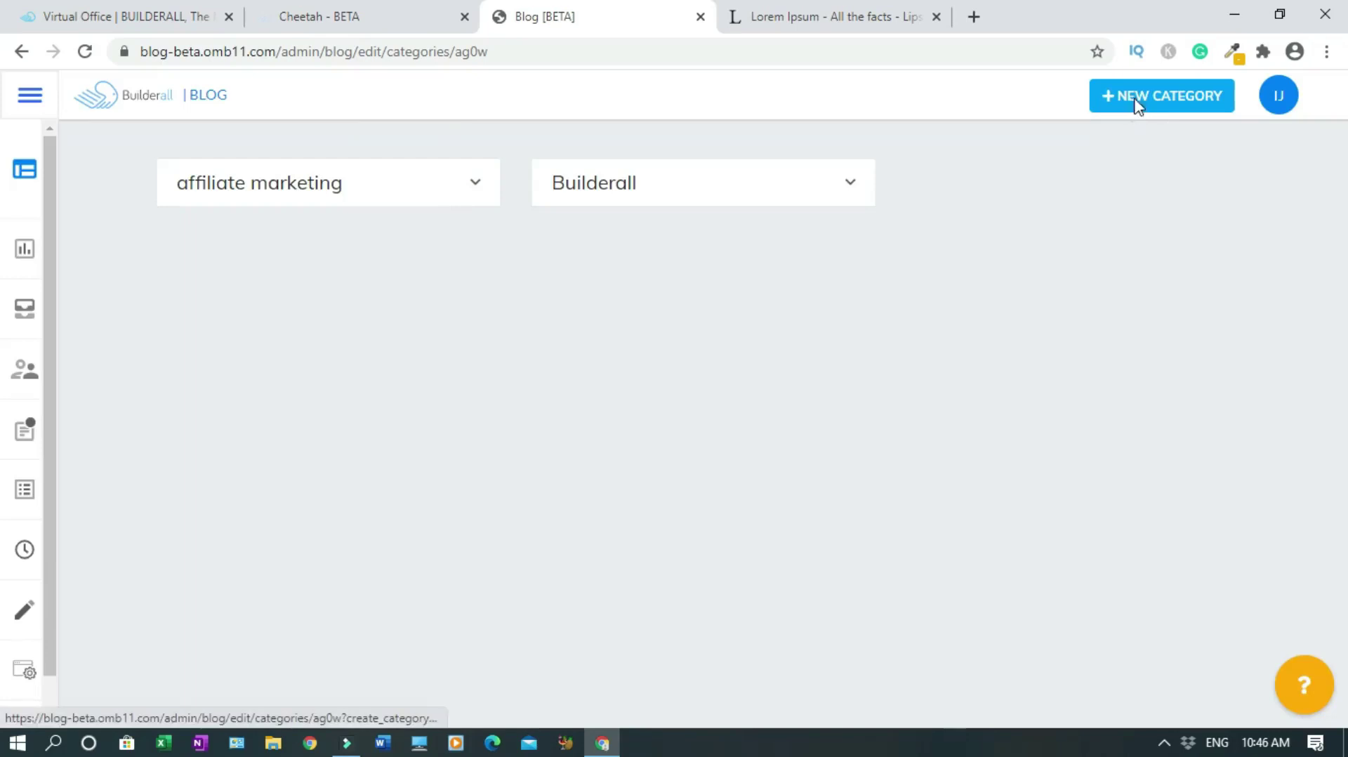
pyautogui.click(1139, 96)
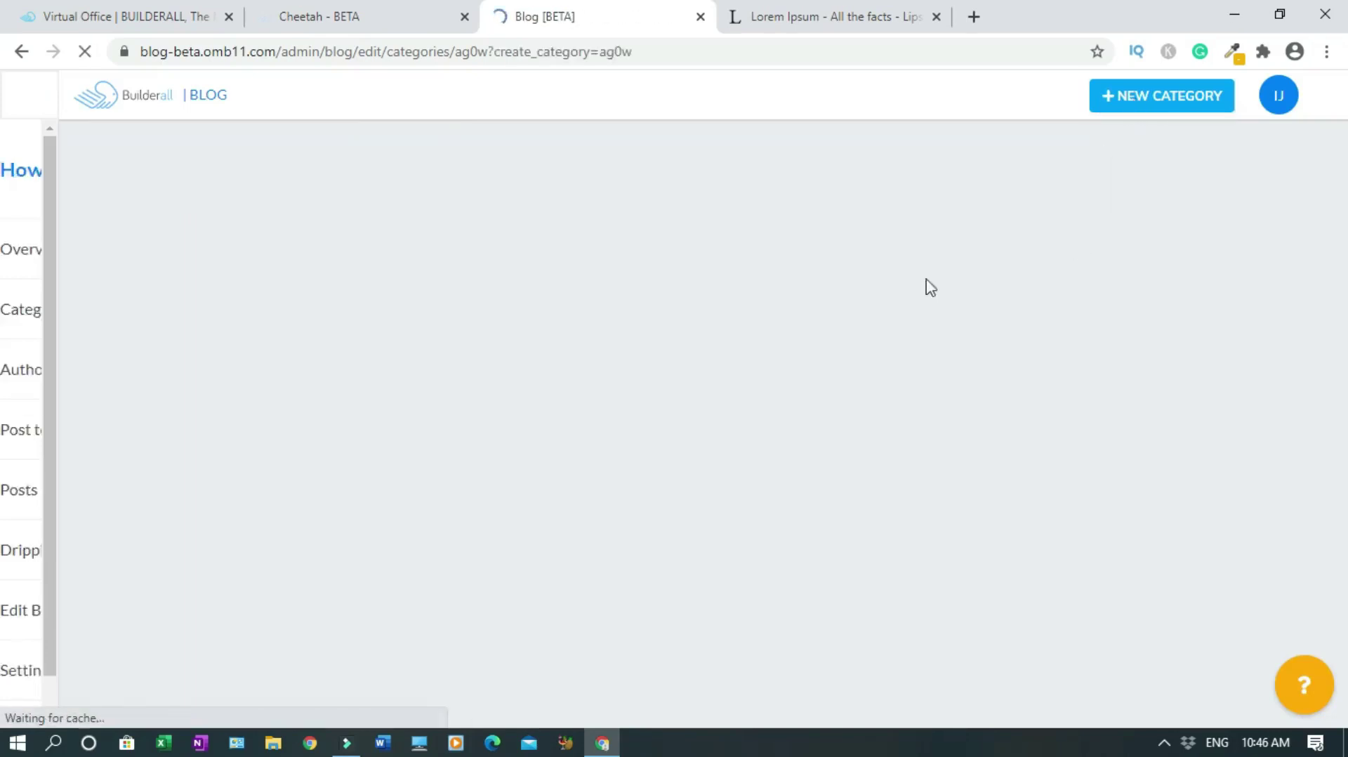
pyautogui.click(613, 397)
pyautogui.write('Blogging')
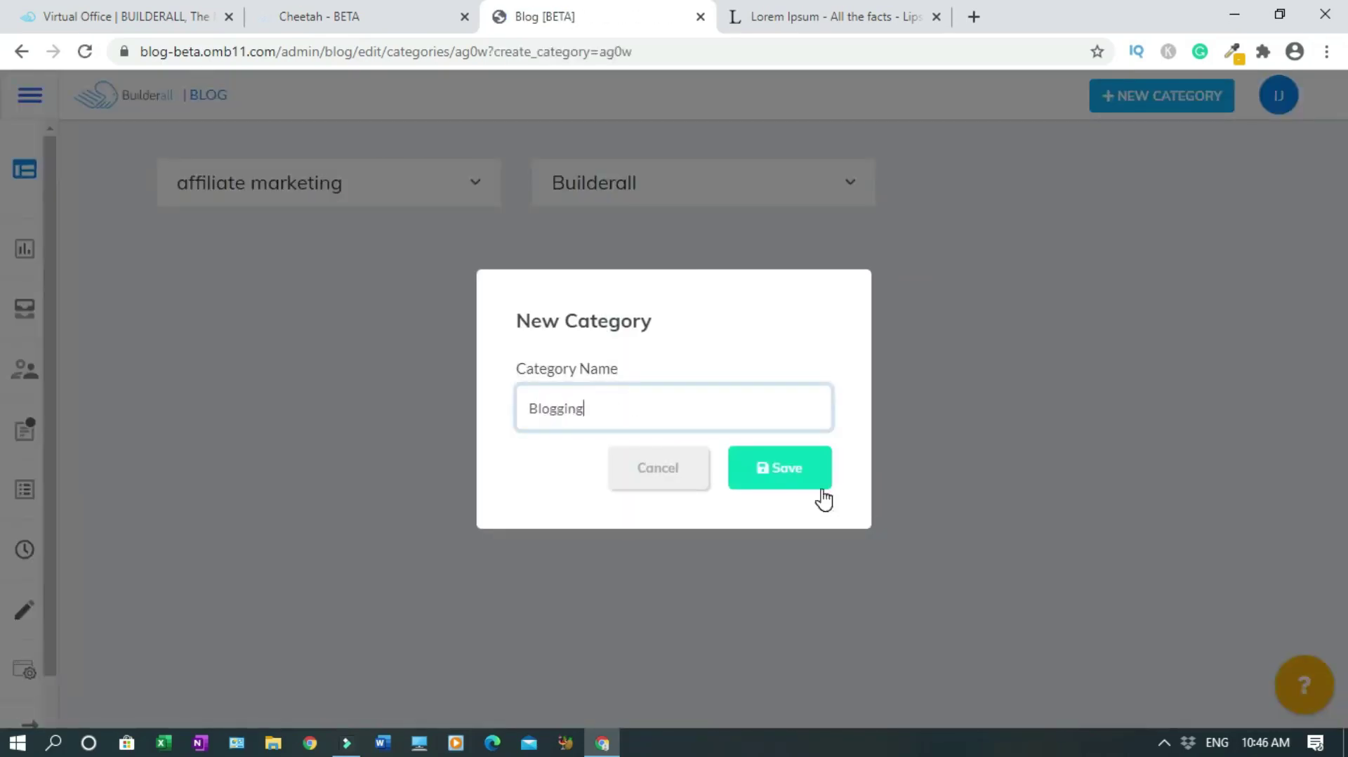
pyautogui.click(787, 469)
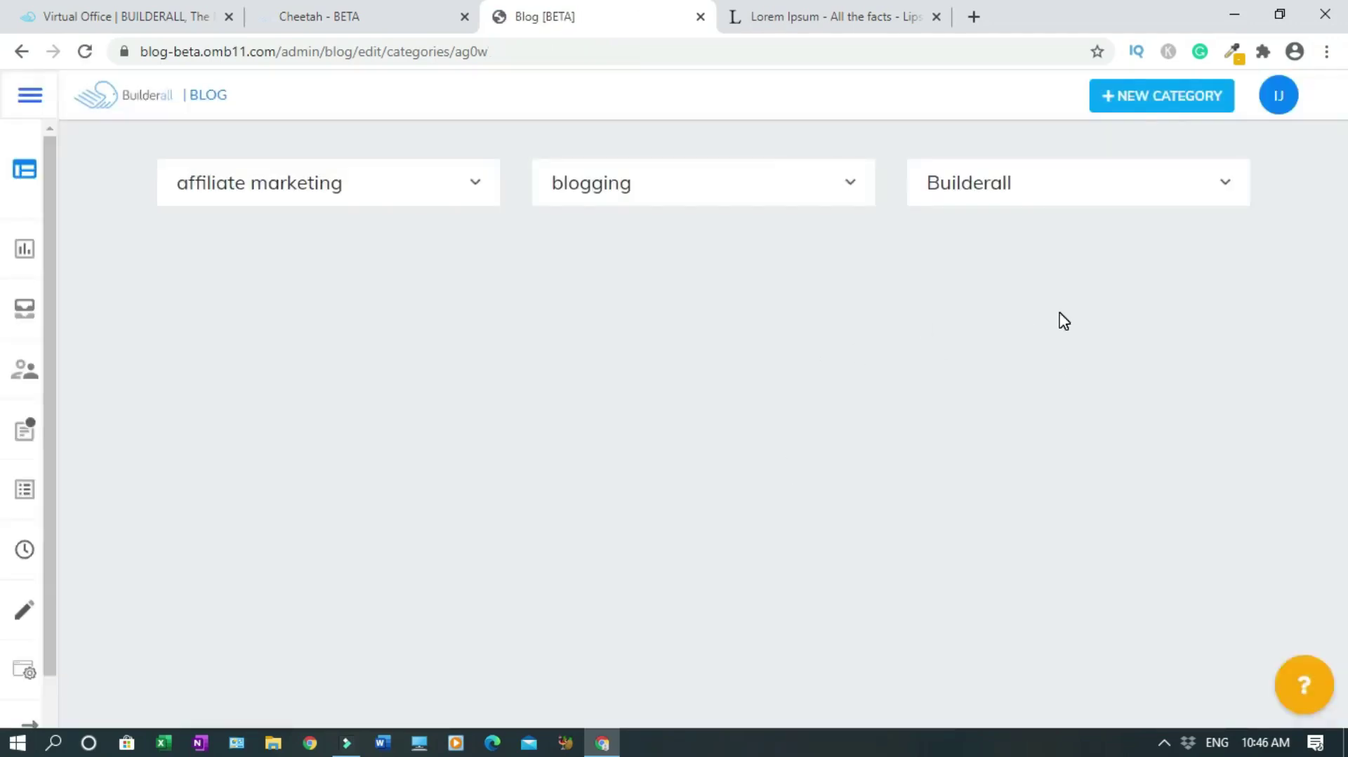
# Capitalize the blogging category's name as "Blogging" and update the category
pyautogui.click(850, 183)
pyautogui.click(560, 272)
pyautogui.press('Delete')
pyautogui.write('Blogging')
pyautogui.click(798, 440)
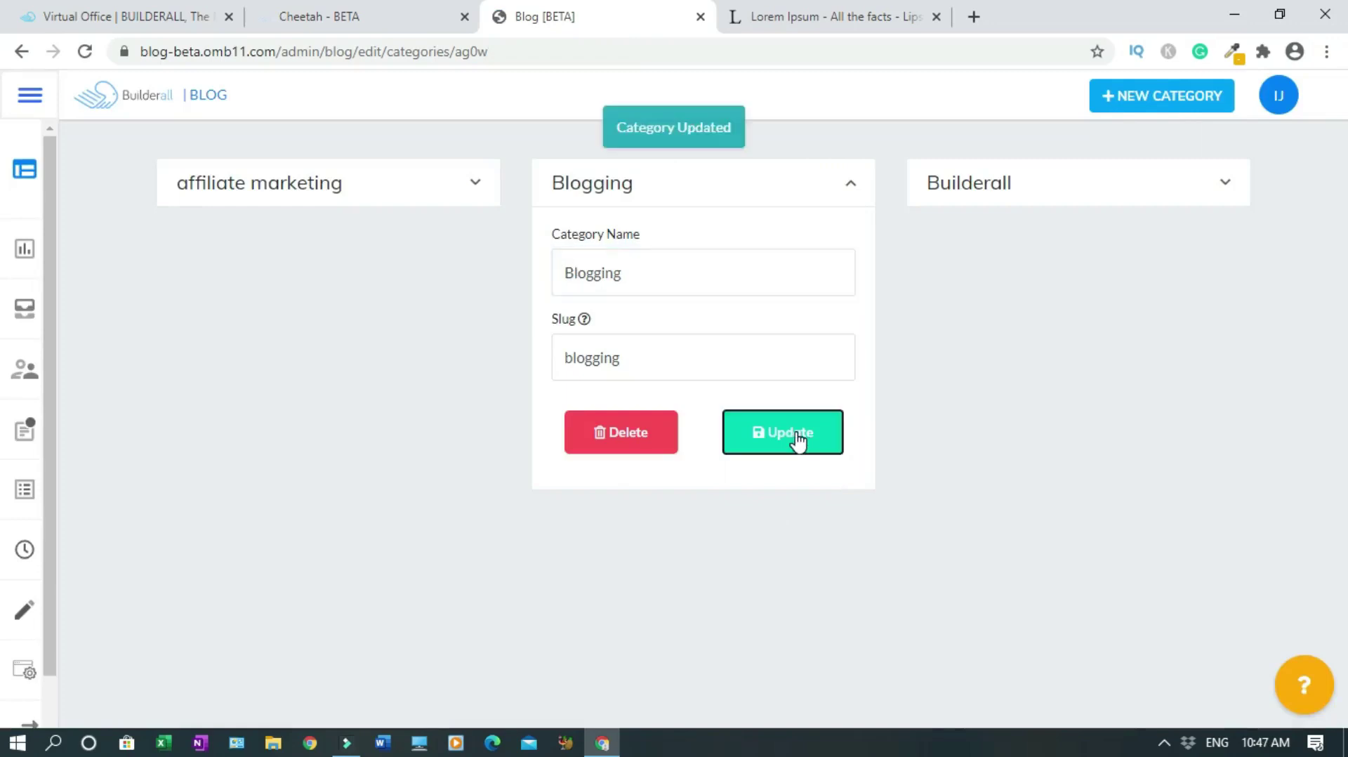
pyautogui.click(850, 185)
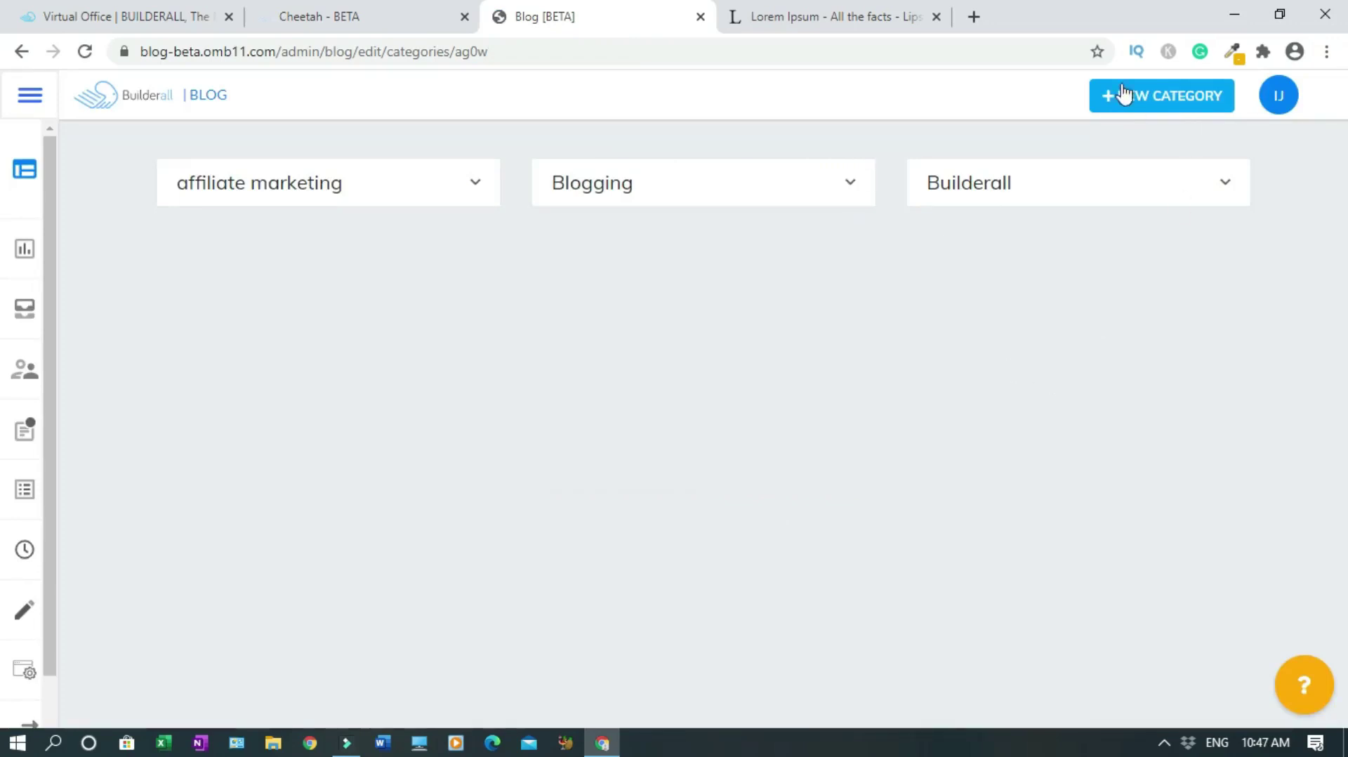
# Add a blog category named "Email Marketing"
pyautogui.click(1119, 95)
pyautogui.click(616, 405)
pyautogui.write('Email Marketing')
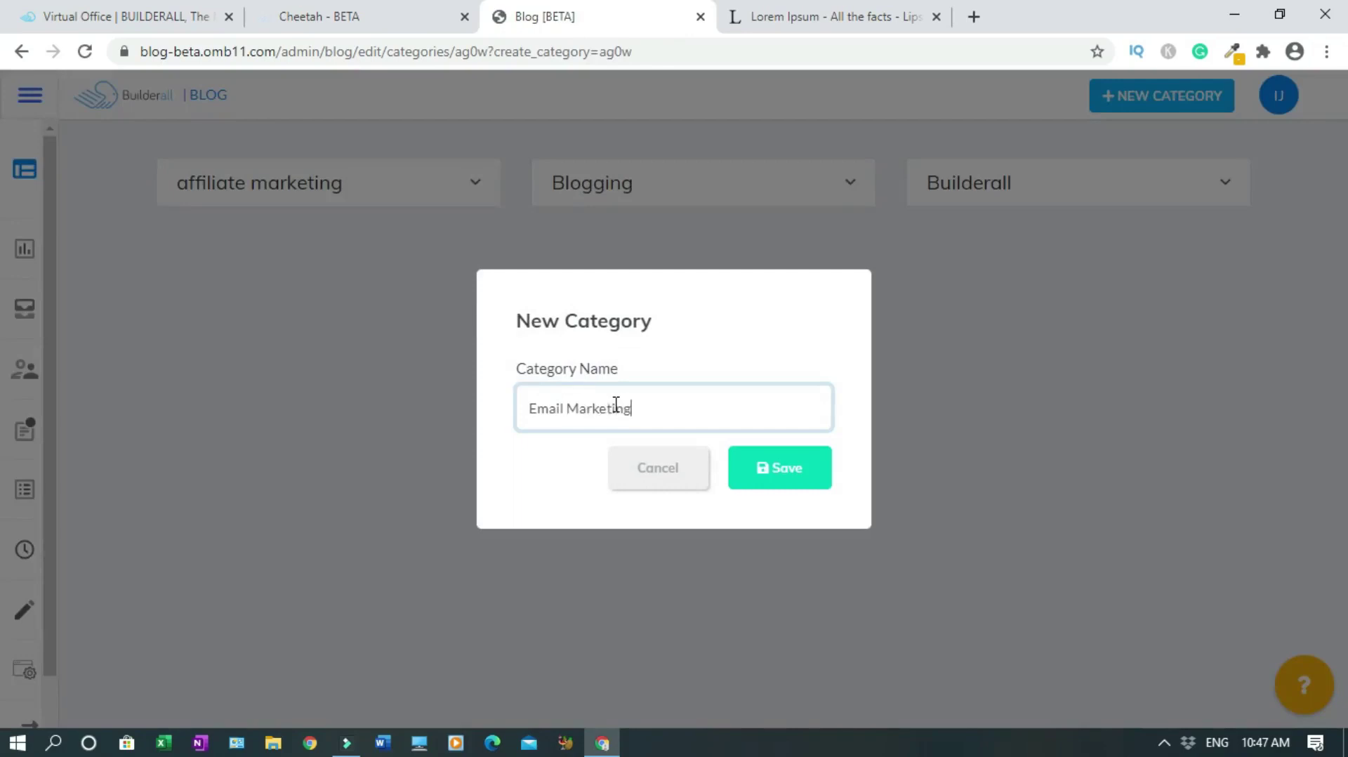
pyautogui.click(803, 476)
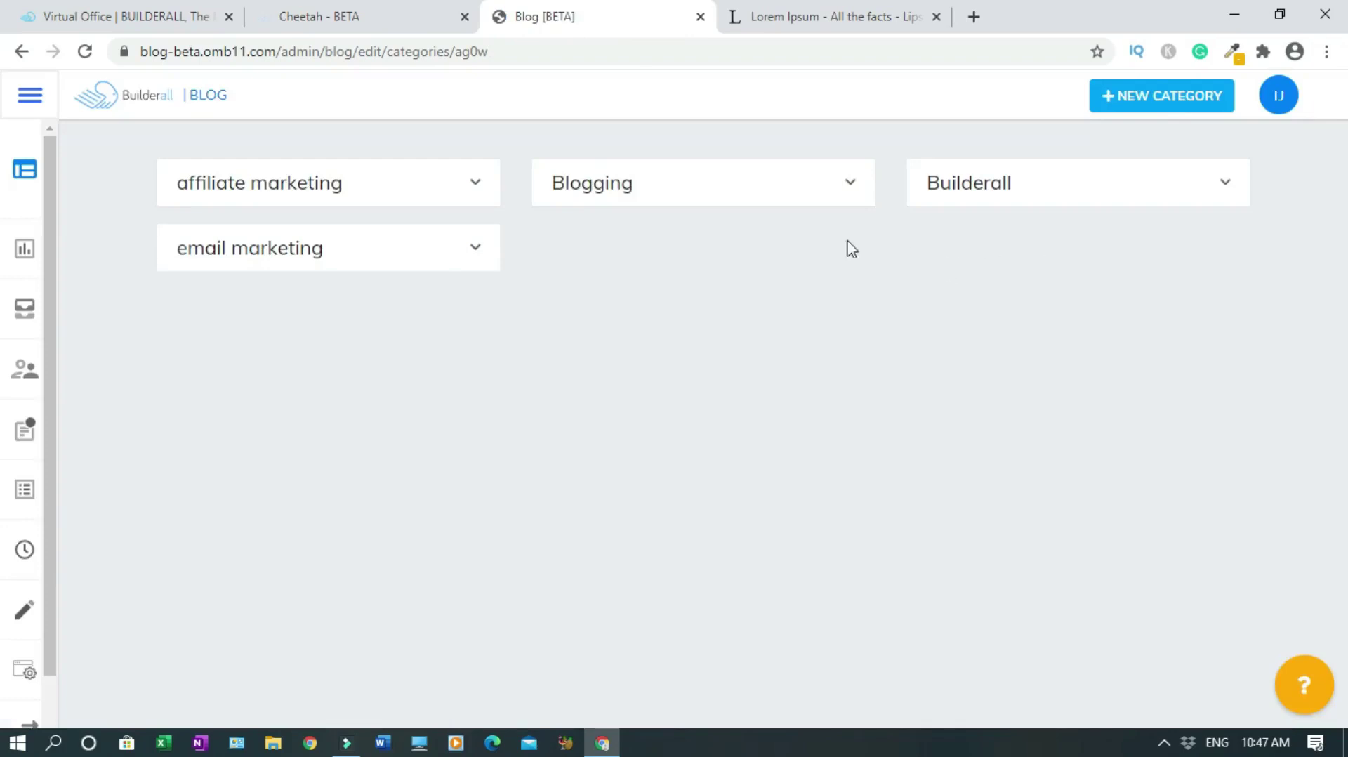
# Change the Blogging category's name back to lowercase "blogging" and update the category
pyautogui.click(851, 184)
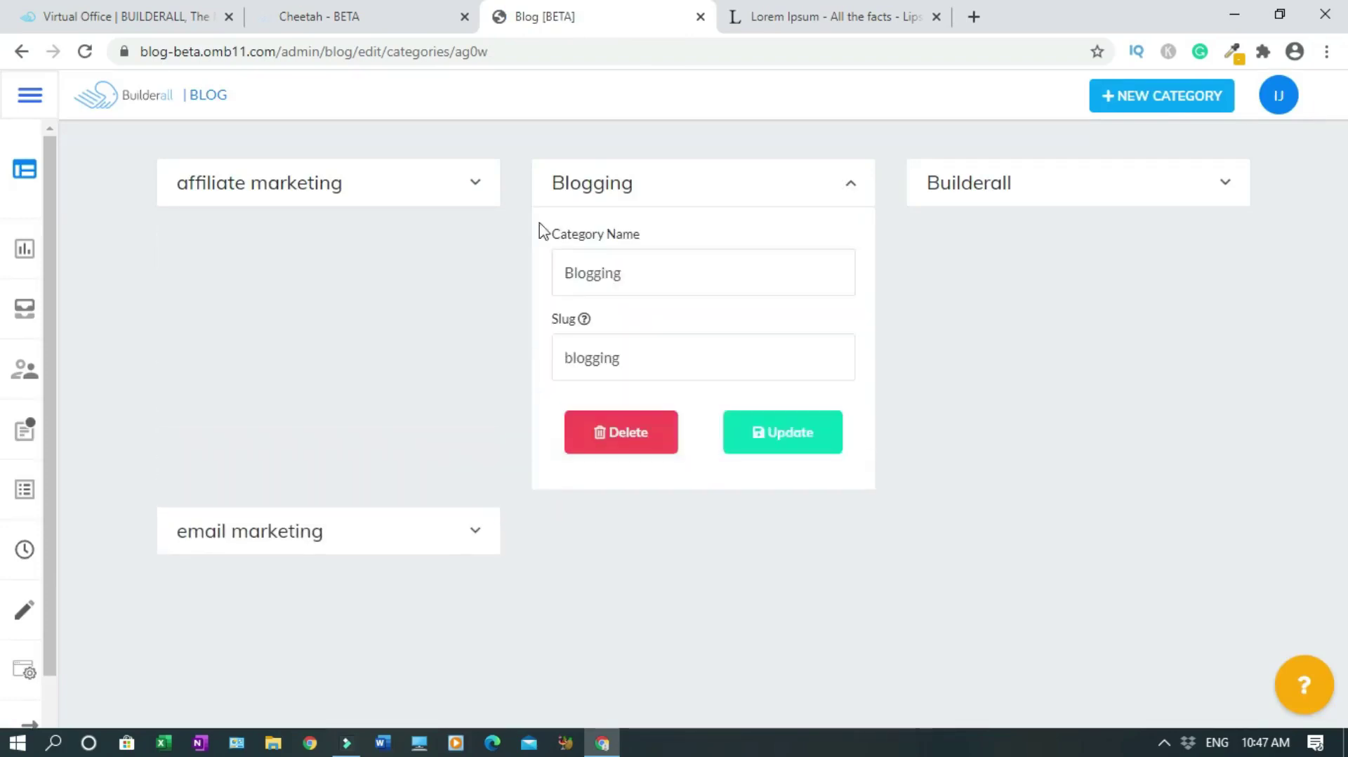
pyautogui.moveTo(574, 272); pyautogui.dragTo(558, 272)
pyautogui.write('b')
pyautogui.click(767, 438)
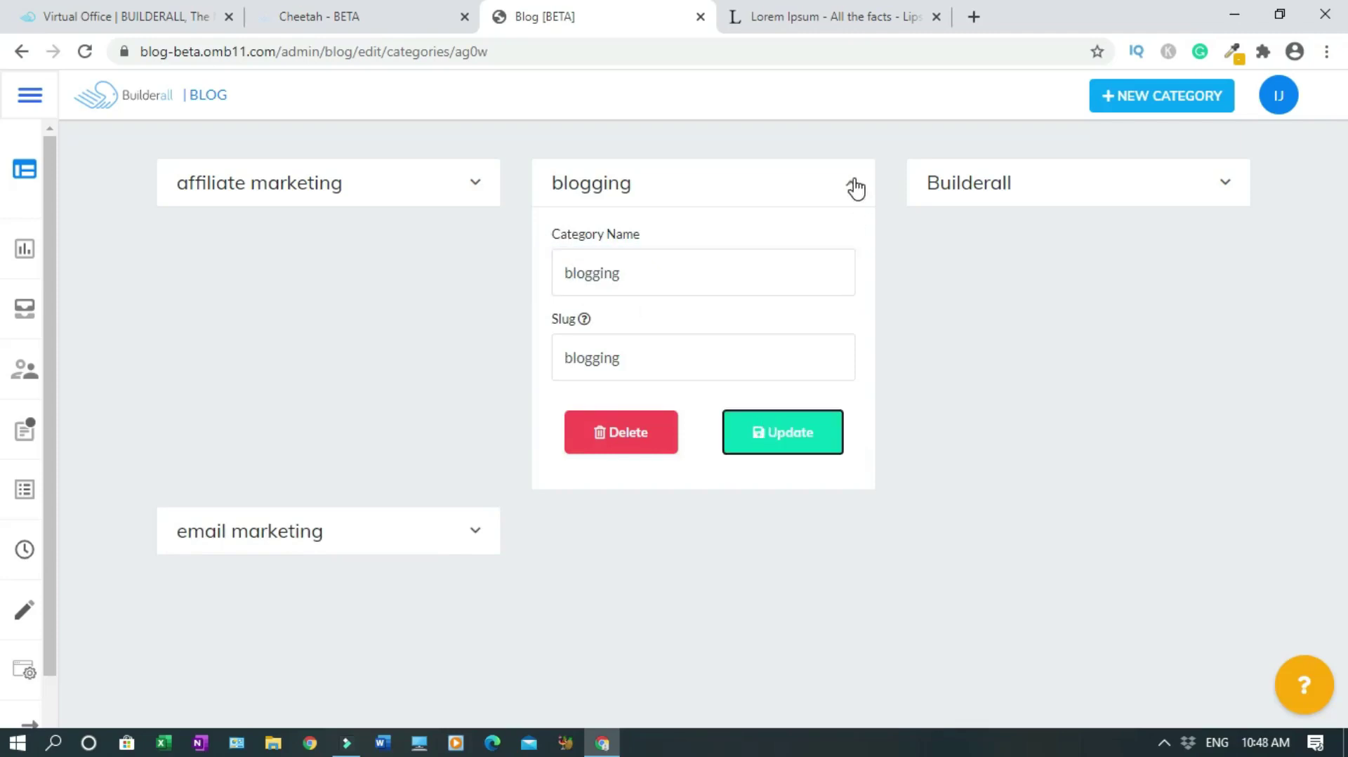
pyautogui.click(852, 186)
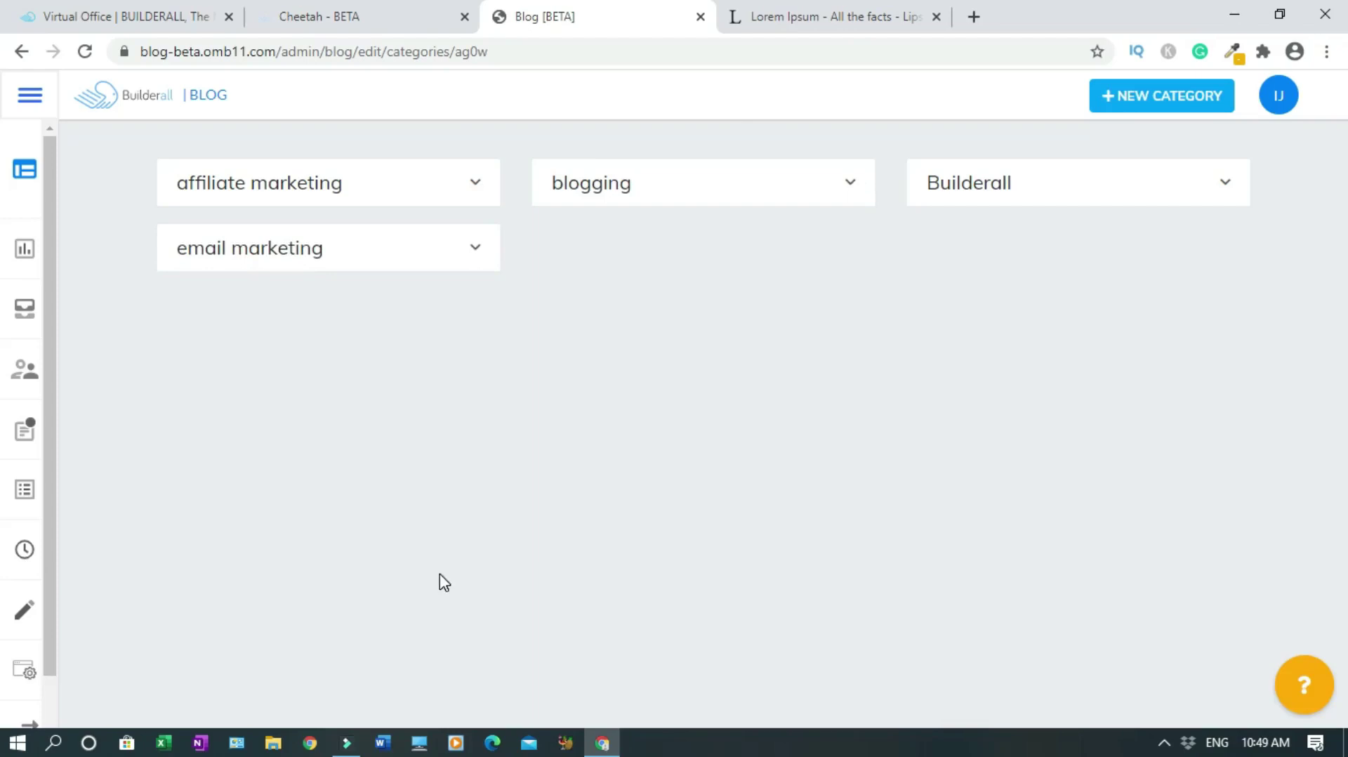
# Create a new blog author and enter "Blogsdom" as the author's name
pyautogui.moveTo(28, 720)
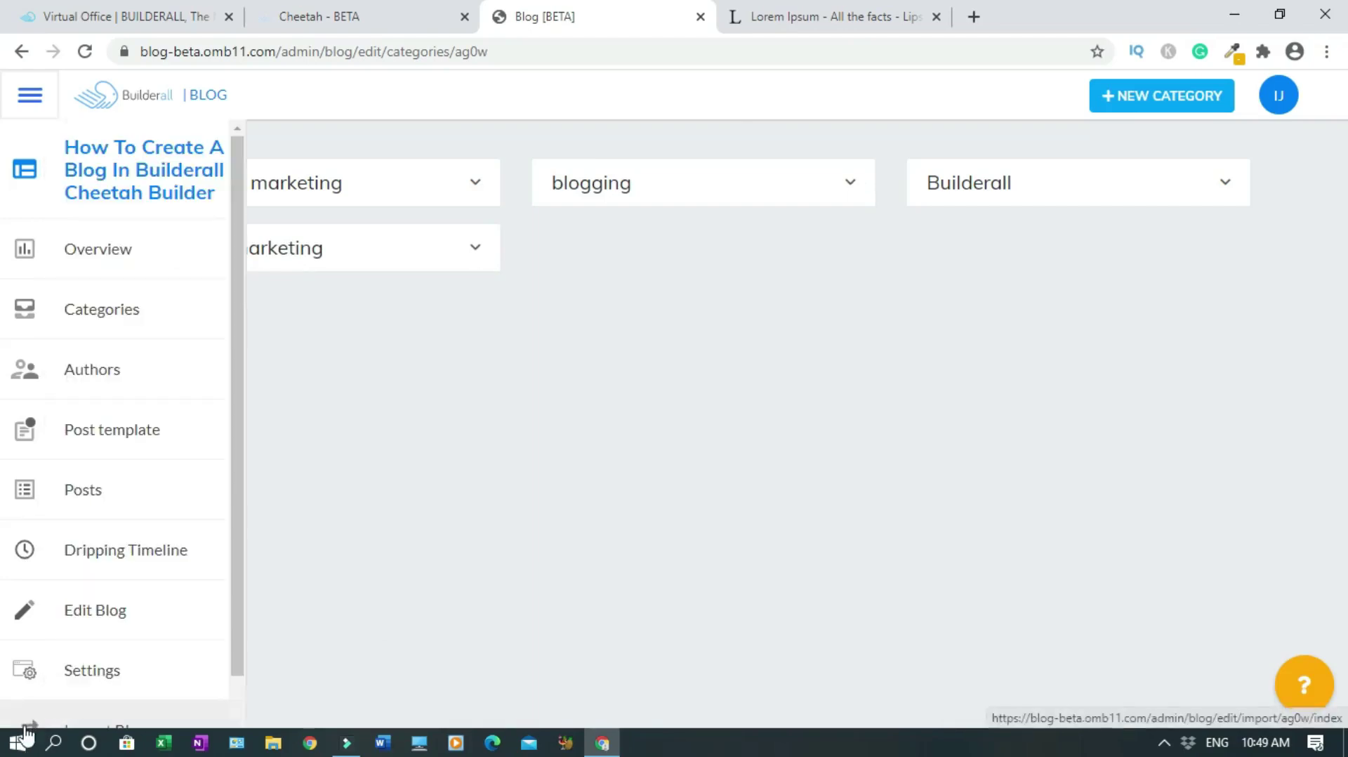
pyautogui.click(130, 370)
pyautogui.click(1143, 107)
pyautogui.click(840, 274)
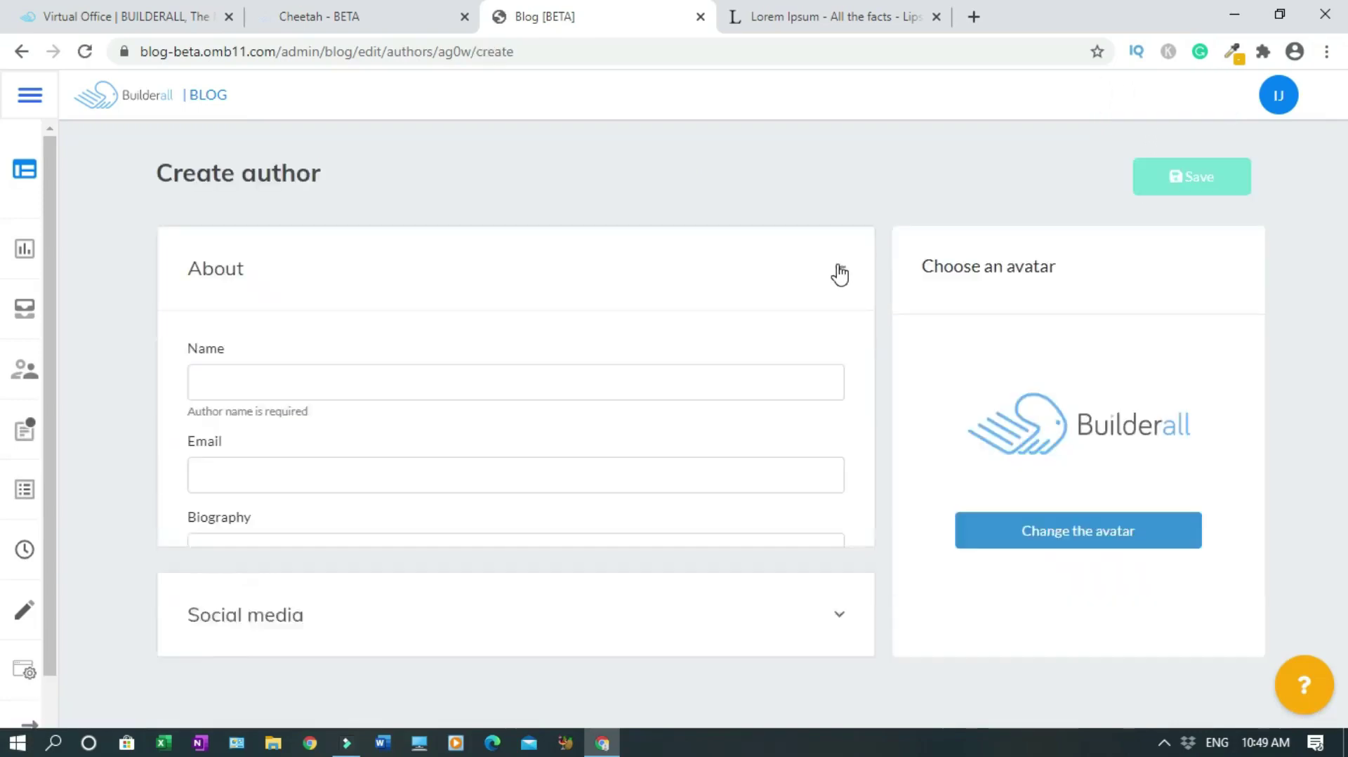
pyautogui.click(441, 379)
pyautogui.write('Blogsdom')
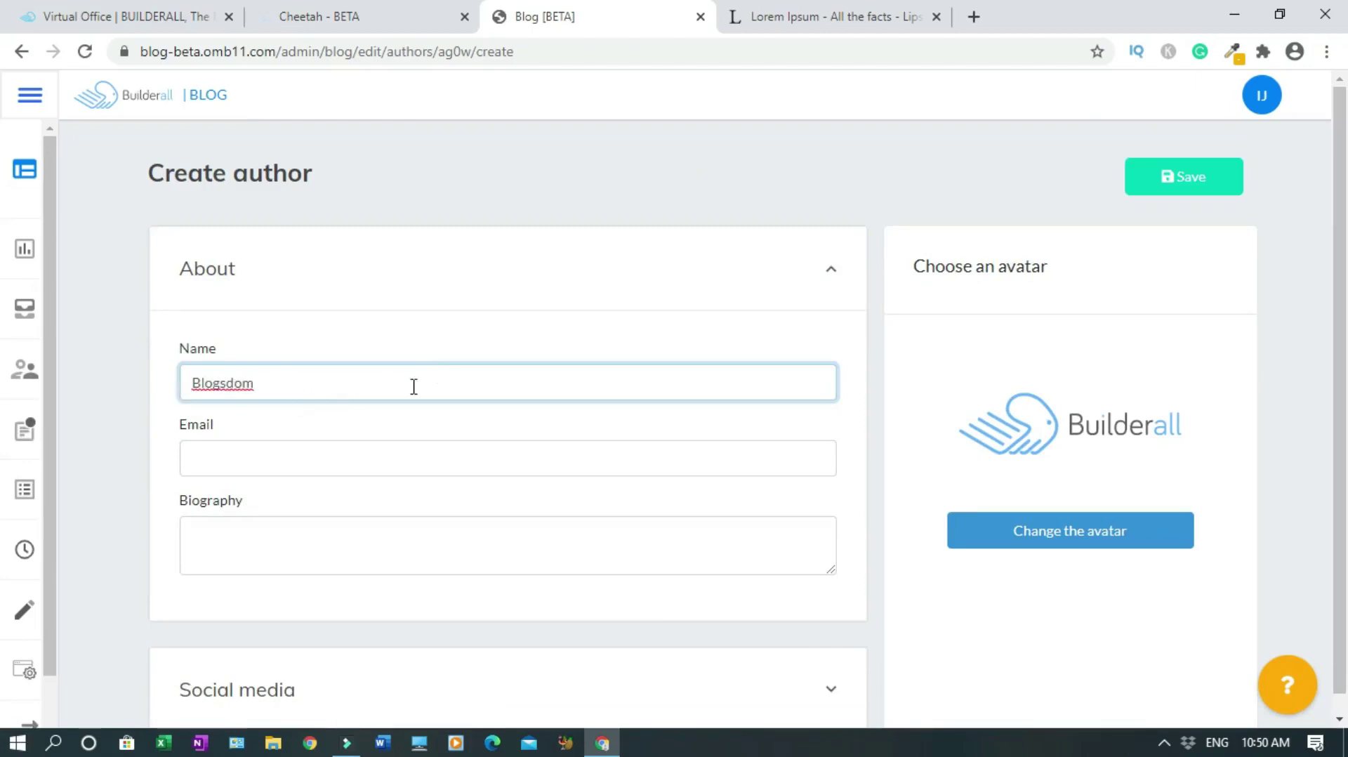
# Write the author's biography as "Web designer and digital marketer."
pyautogui.click(329, 540)
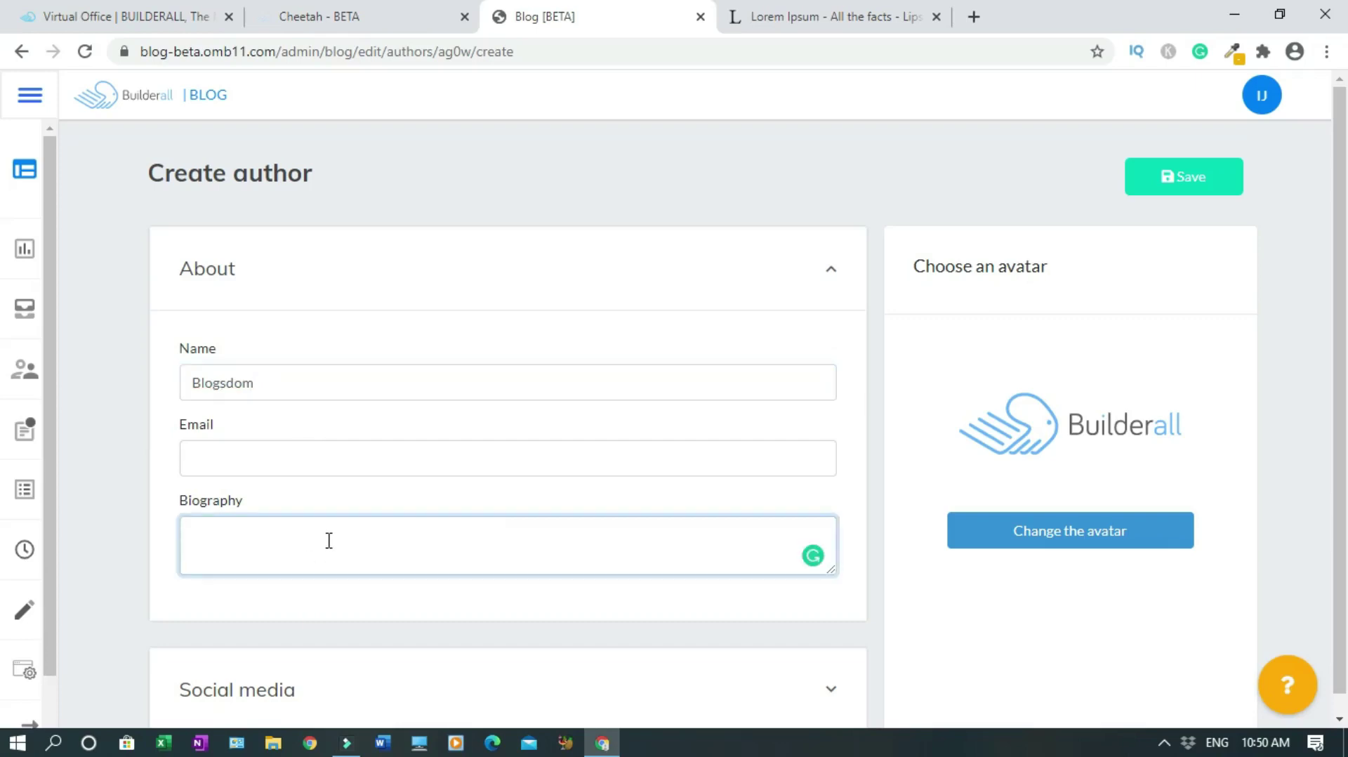
pyautogui.write('Web designer and ')
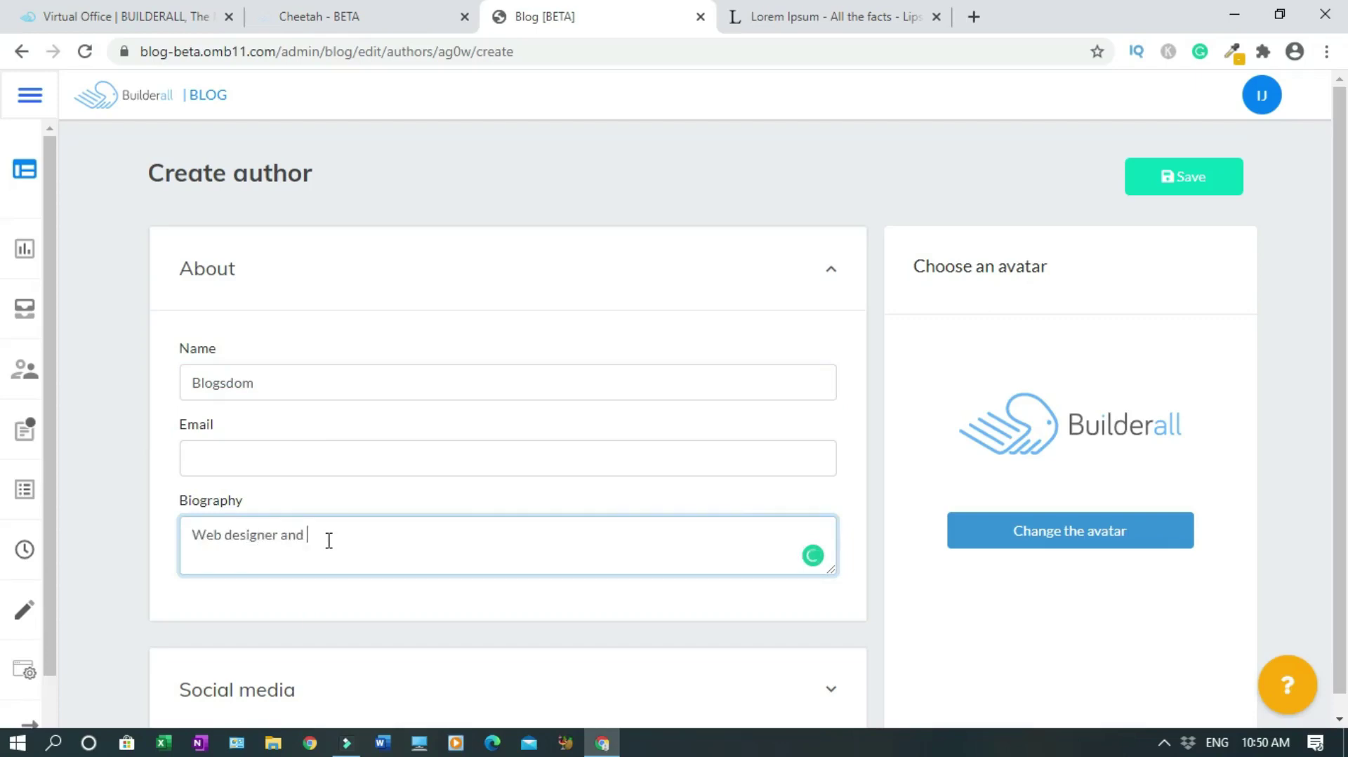
pyautogui.write('digital')
pyautogui.write('marketer.')
pyautogui.scroll(-1, 391, 656)
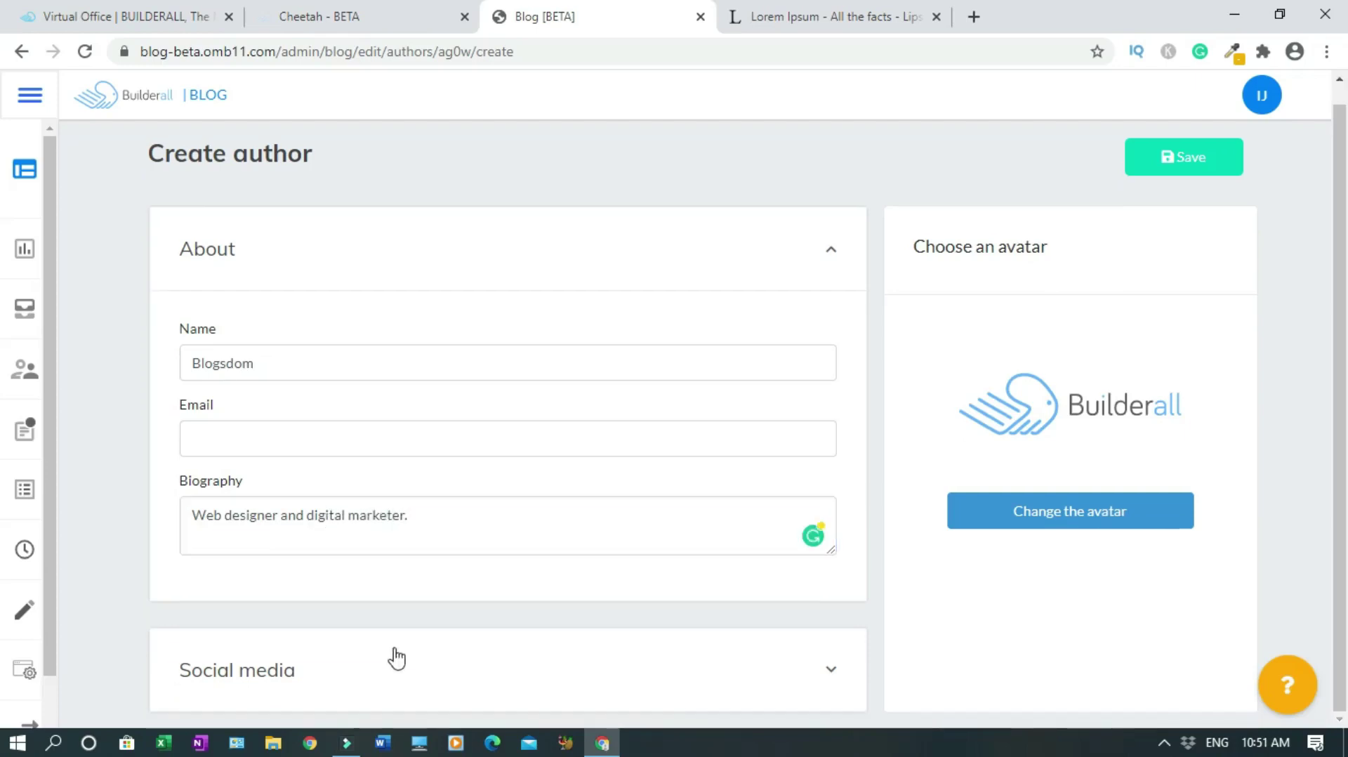
pyautogui.click(830, 676)
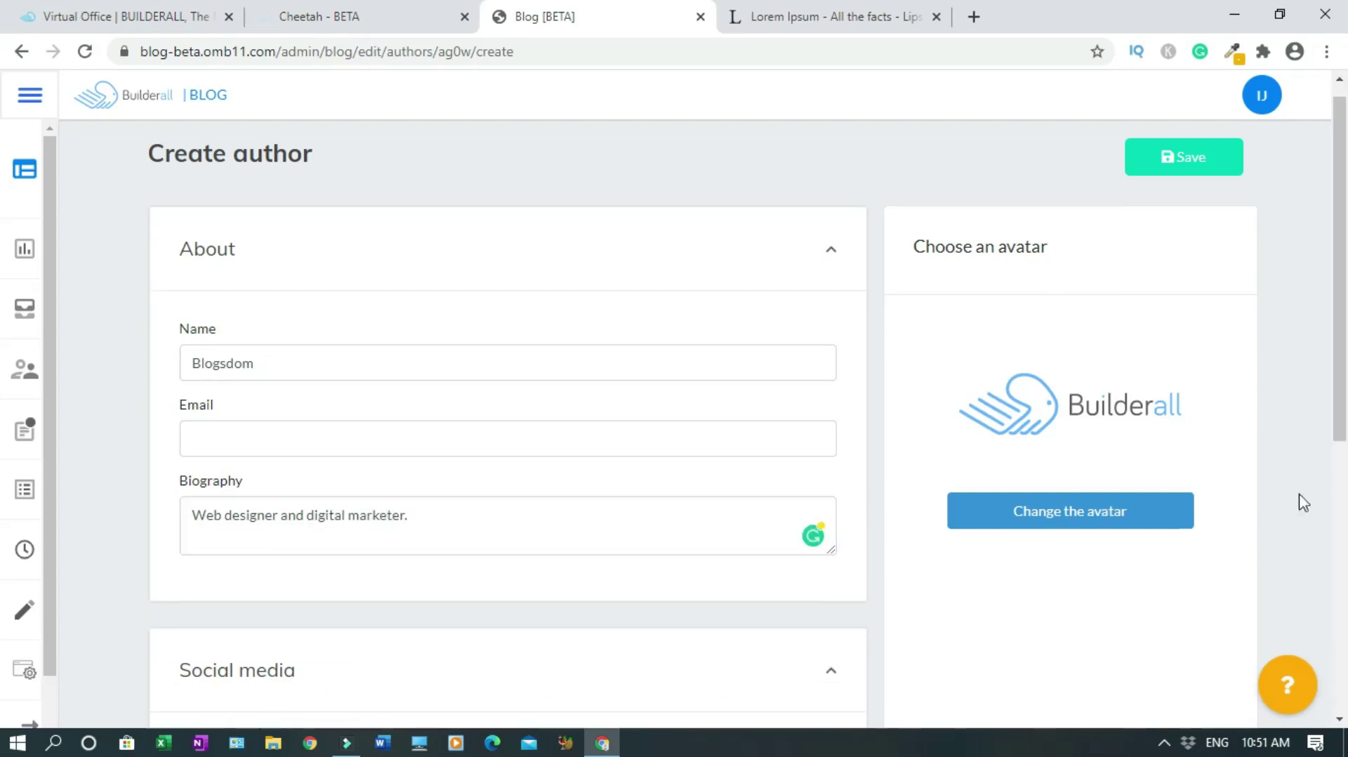
pyautogui.scroll(-5, 277, 340)
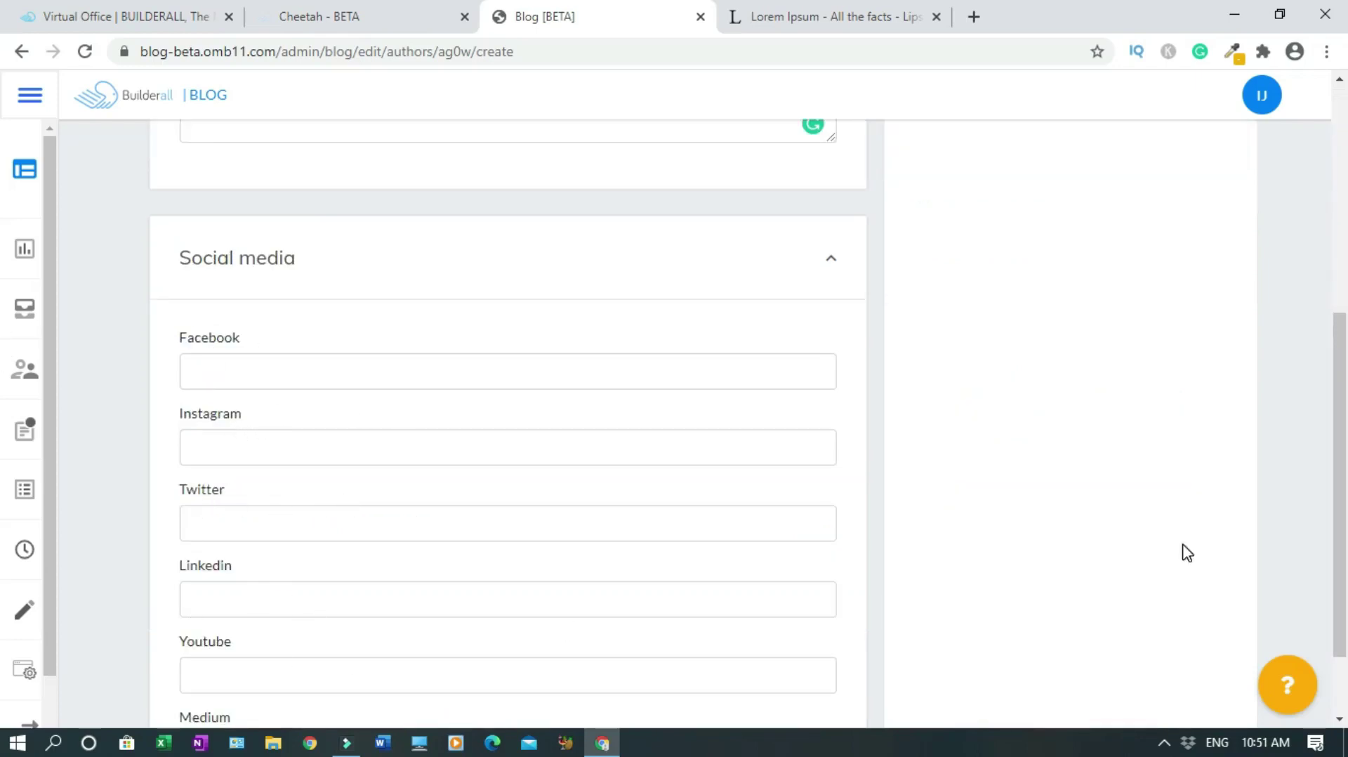
pyautogui.scroll(-1, 247, 457)
pyautogui.click(247, 457)
pyautogui.write('https://twitter.c')
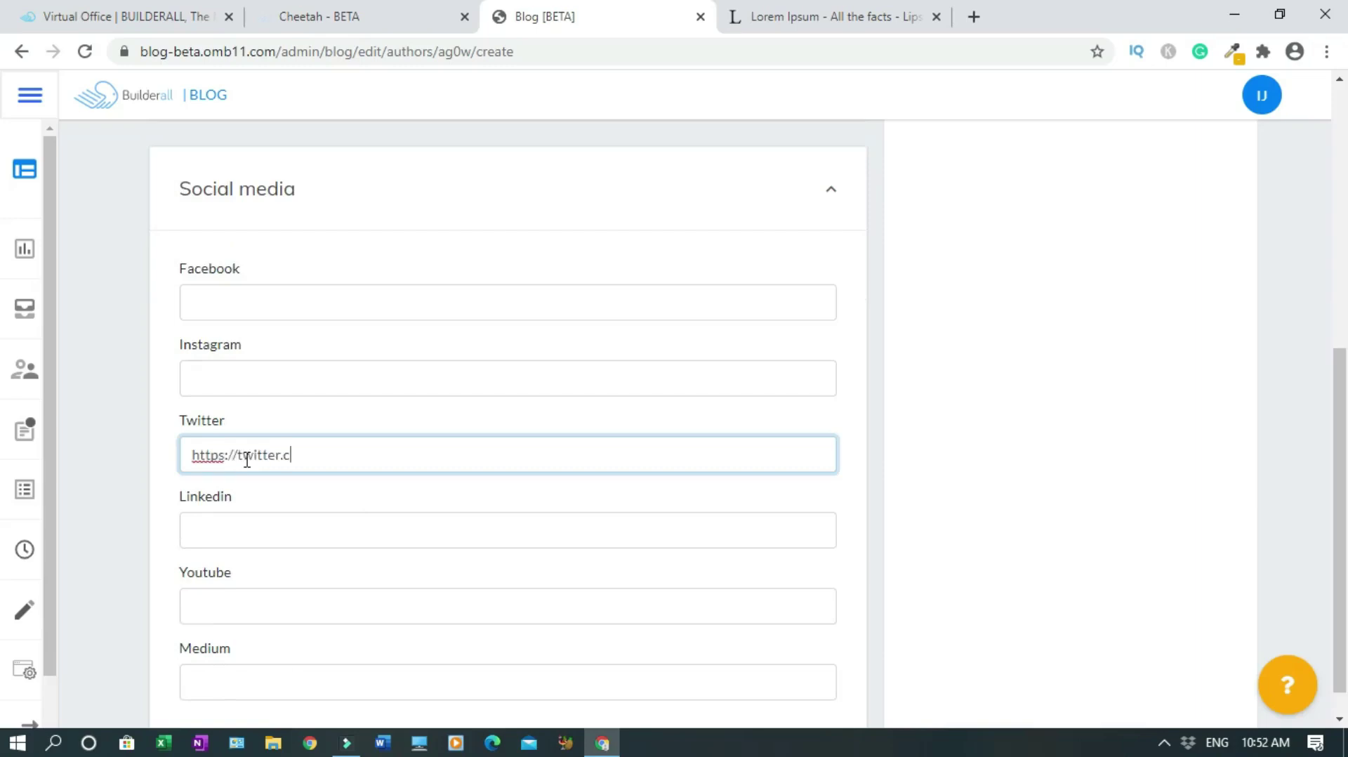
pyautogui.write('om/blogsdom1')
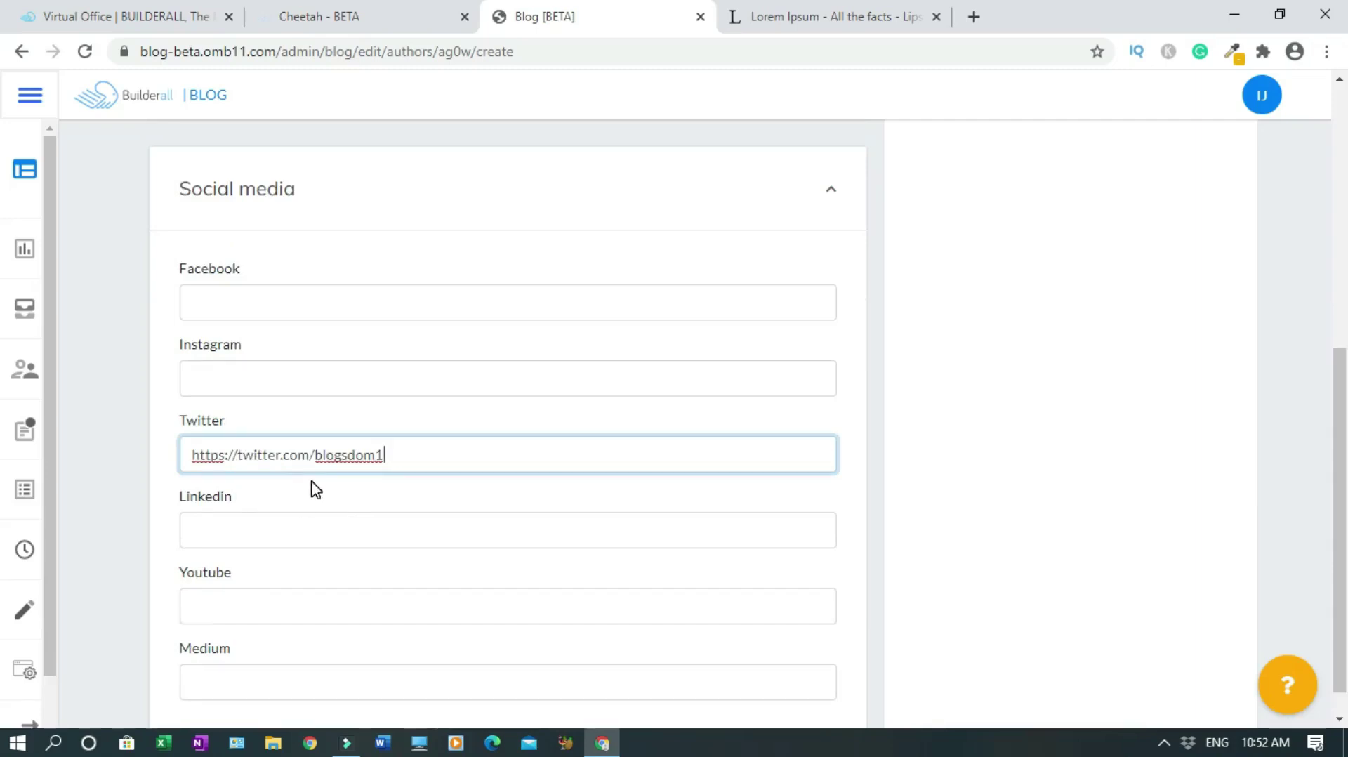
# Find the "Blogsdom logo.png" file in Downloads by searching for "blogsdom" and upload it to the avatar image library
pyautogui.scroll(-1, 314, 486)
pyautogui.scroll(7, 1337, 254)
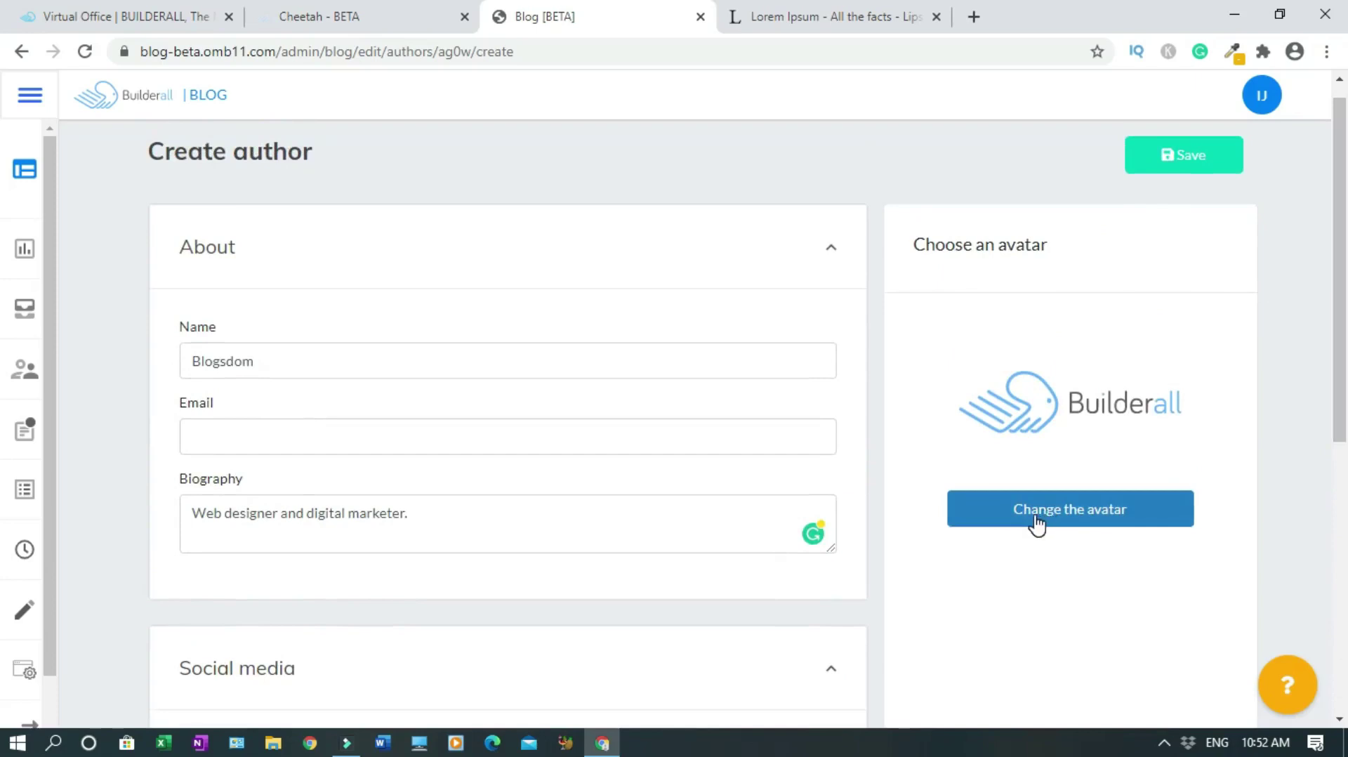
pyautogui.click(1036, 525)
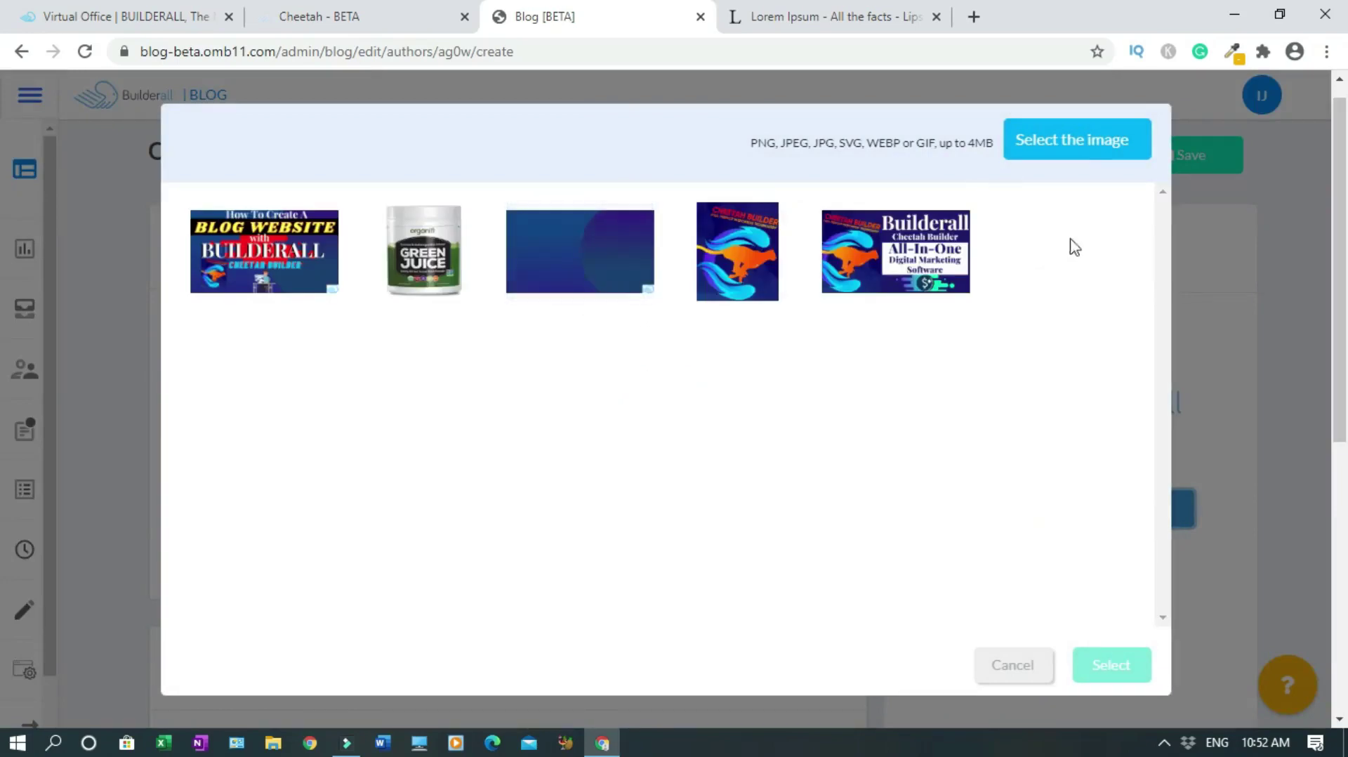
pyautogui.click(1066, 144)
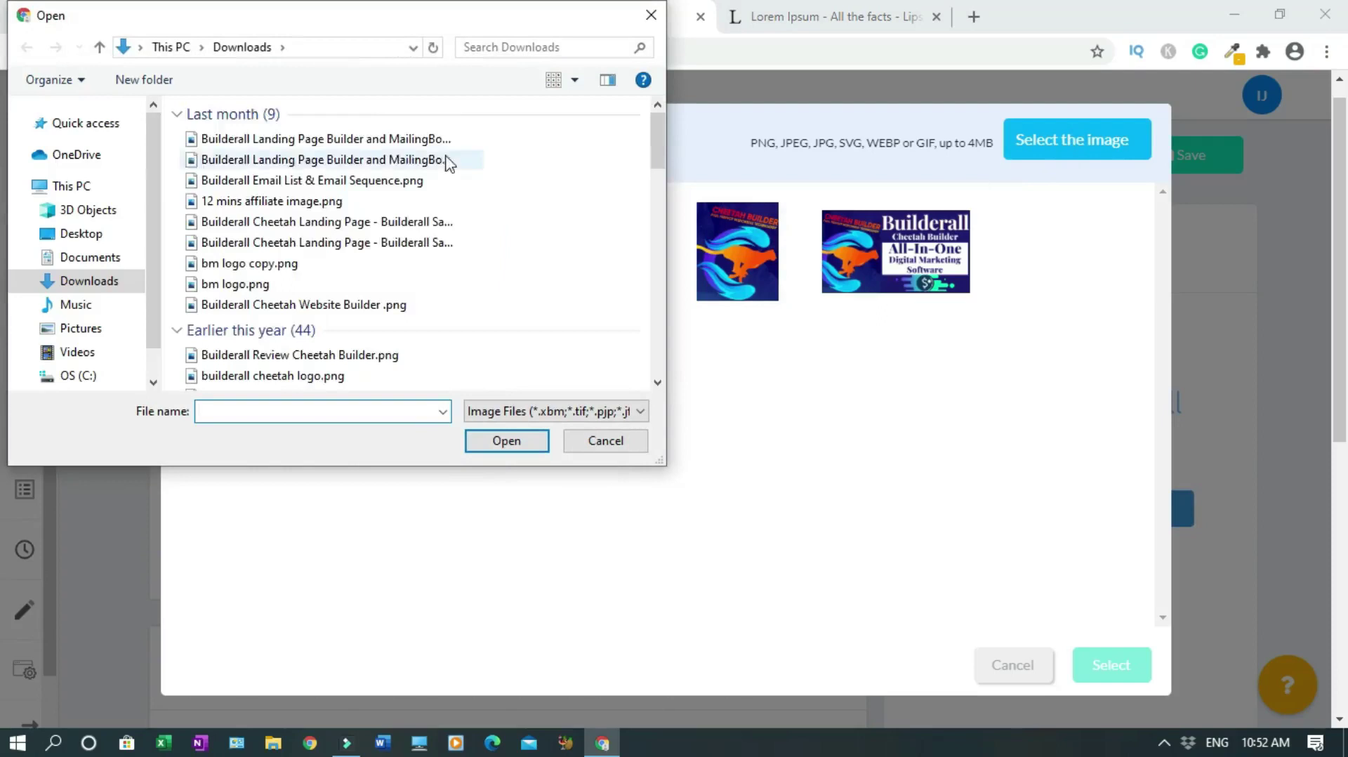
pyautogui.click(484, 47)
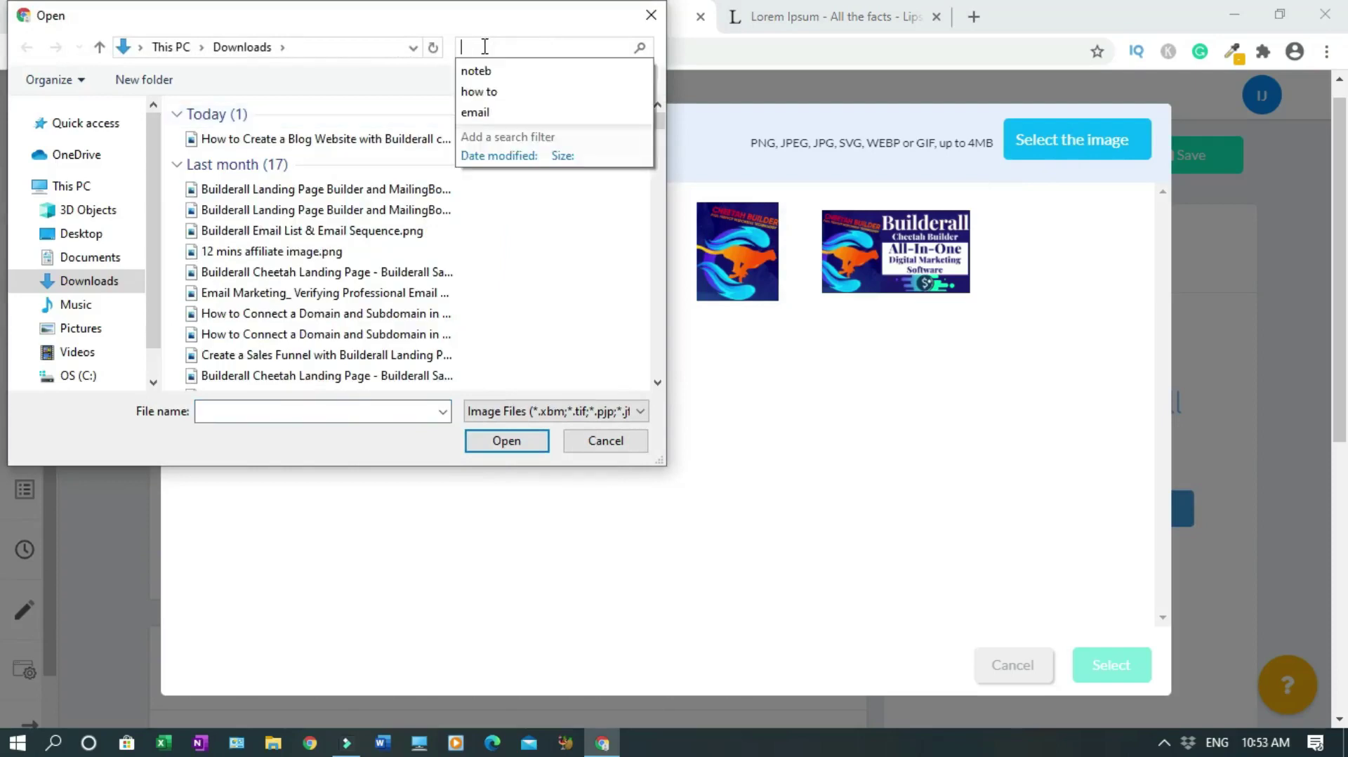
pyautogui.write('blogsdom')
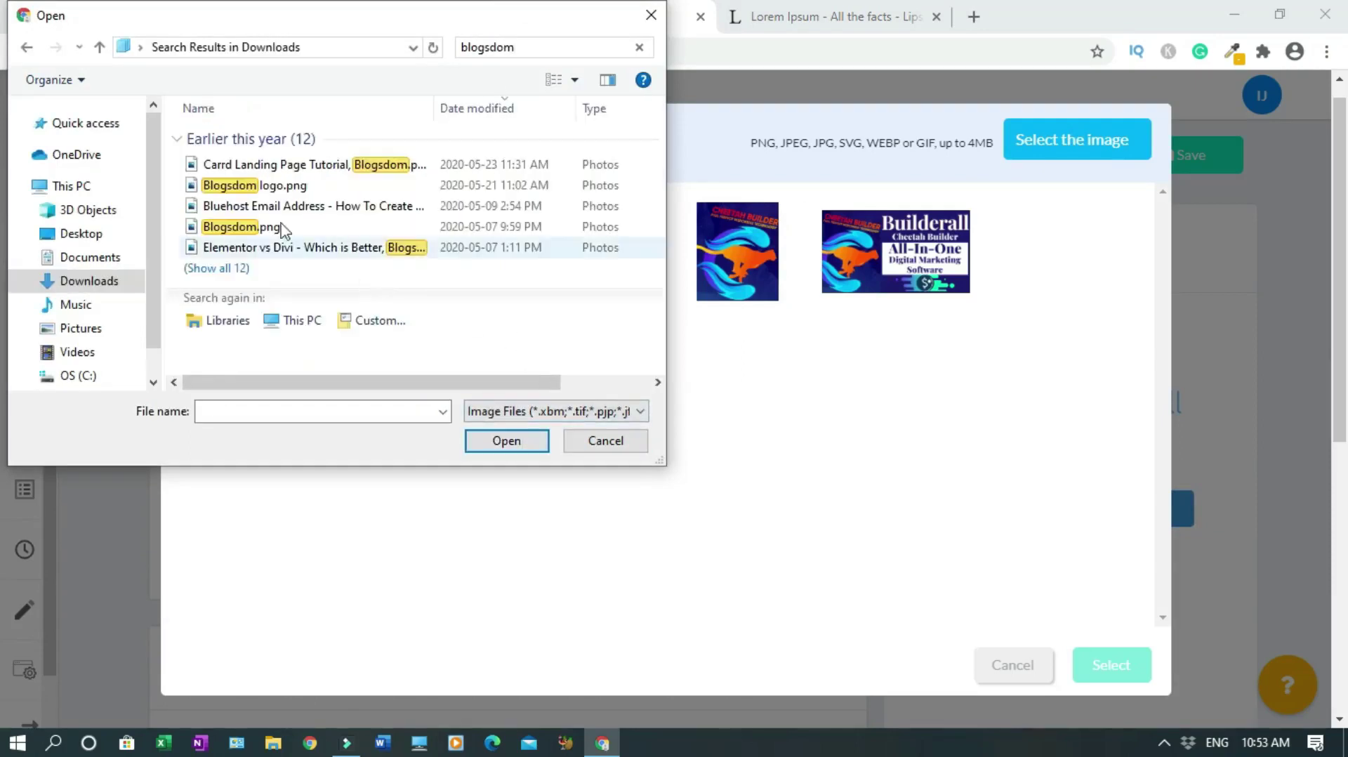
pyautogui.click(284, 189)
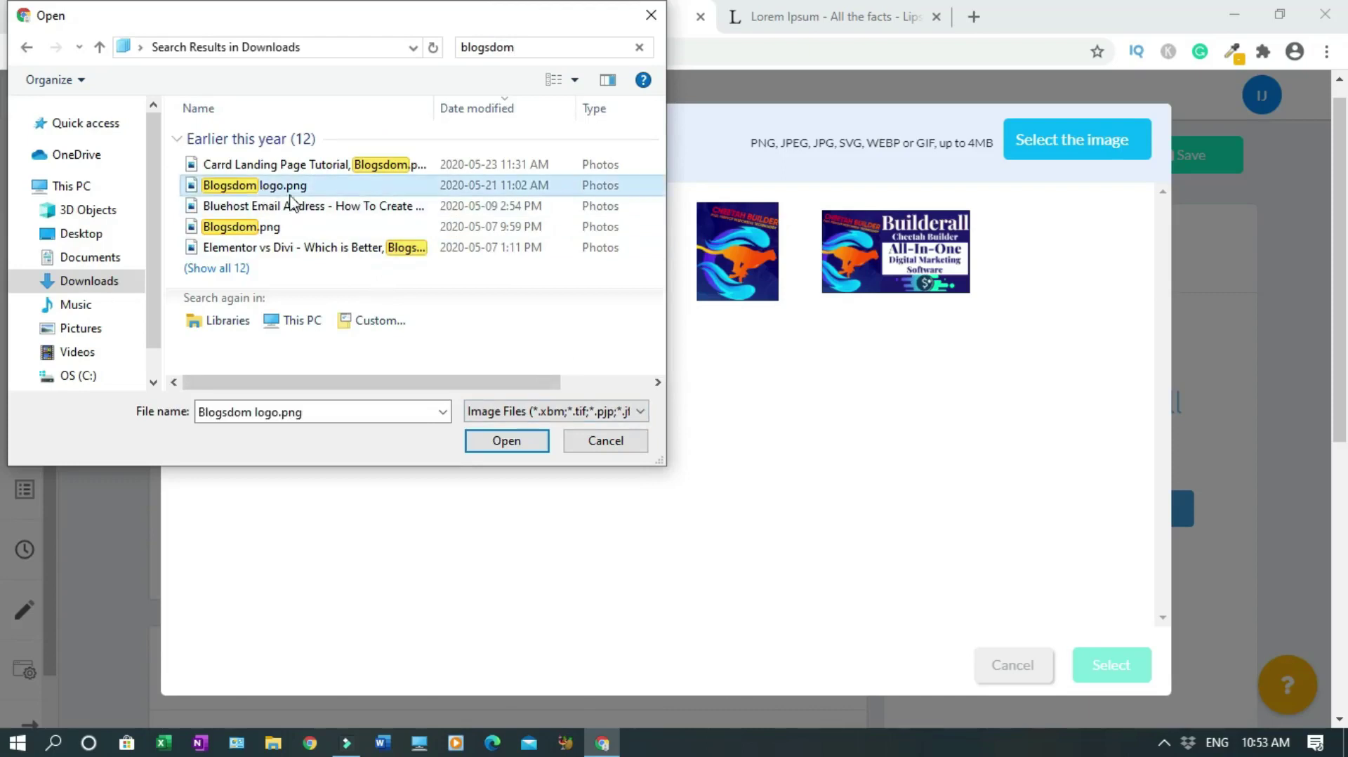
pyautogui.click(522, 442)
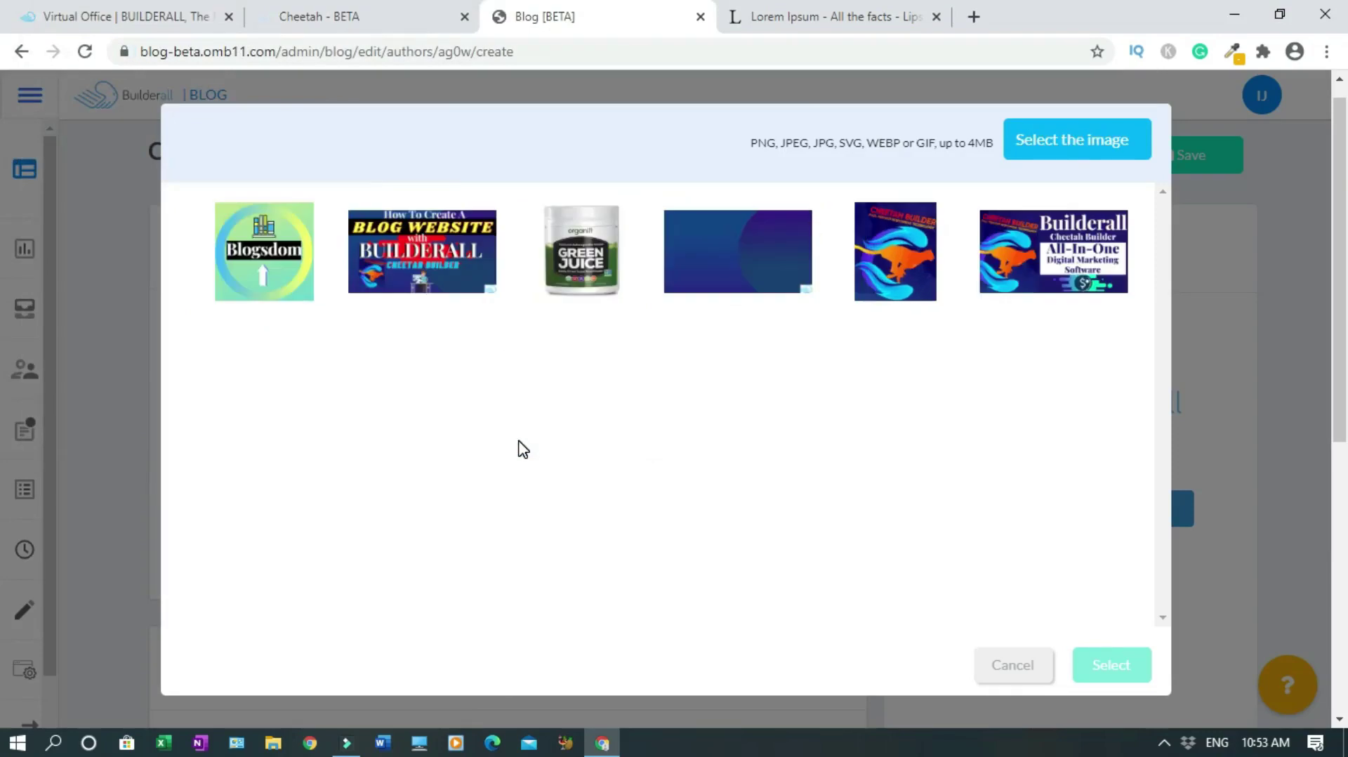
# Set the uploaded Blogsdom logo as the author's avatar and save the author
pyautogui.click(304, 273)
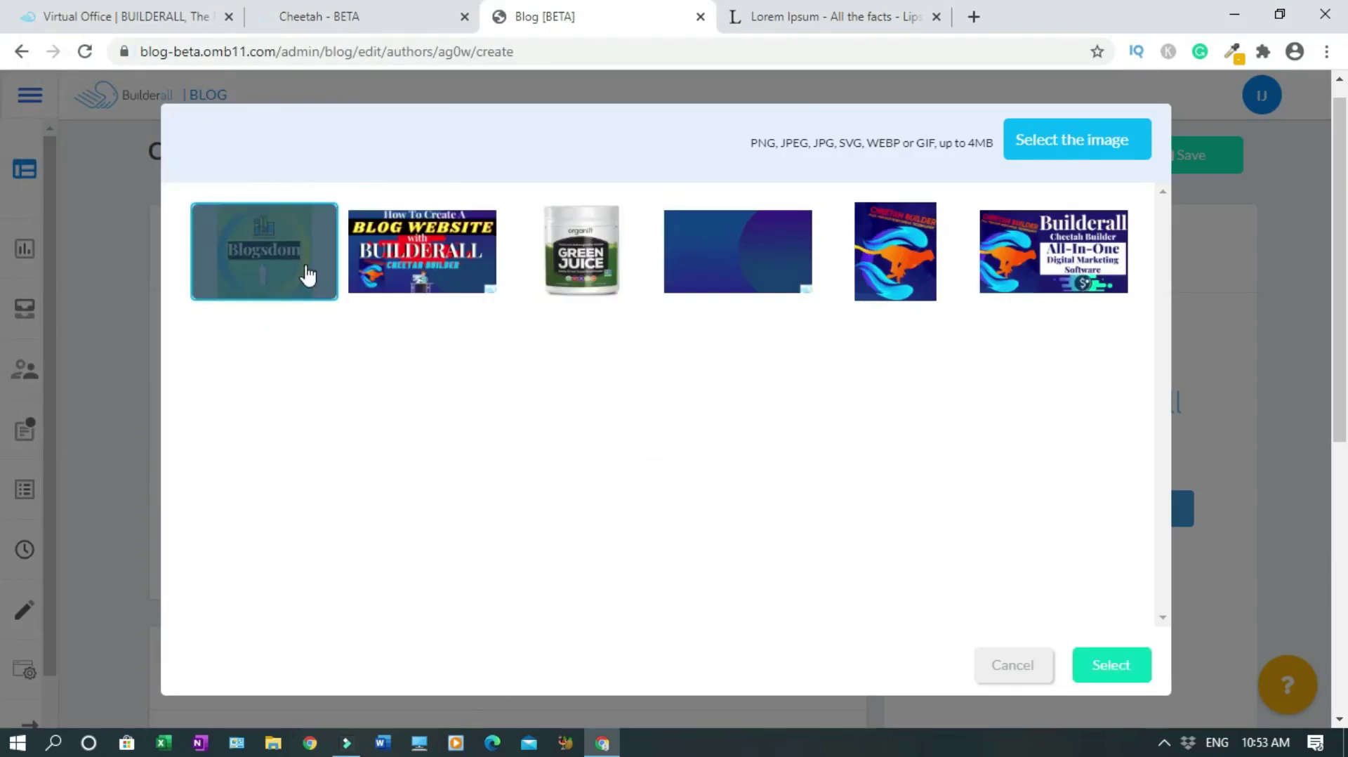
pyautogui.click(1126, 667)
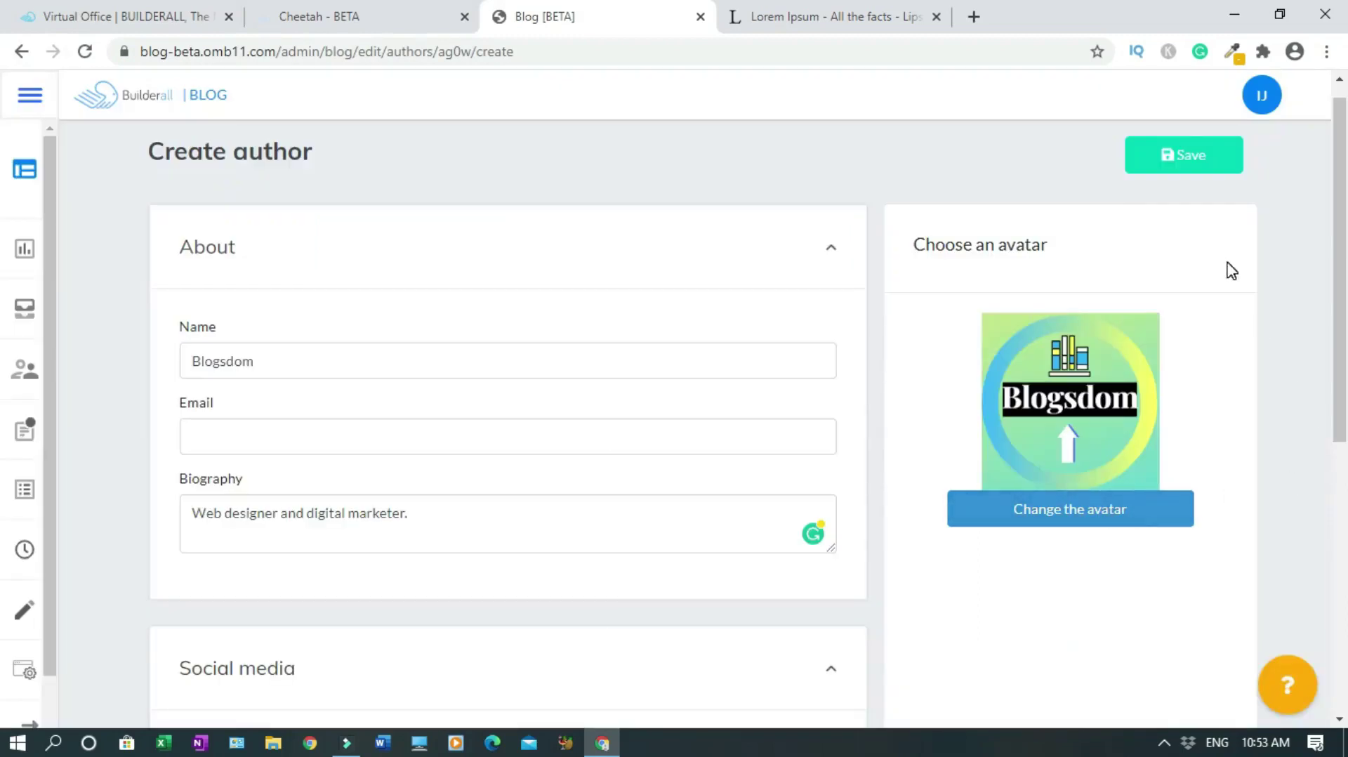
pyautogui.click(1180, 160)
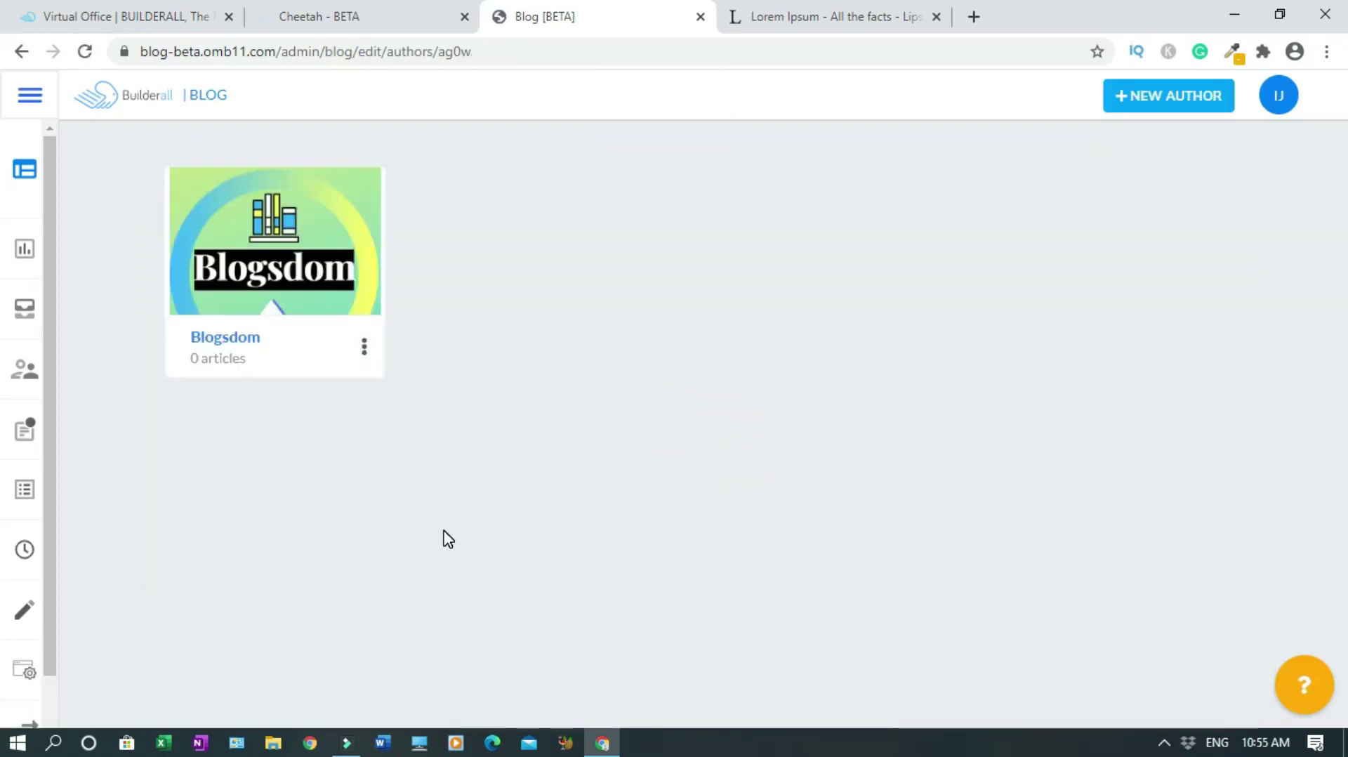
# Start a new blog post and title it "How to Create a Builderall Blog Website"
pyautogui.click(26, 720)
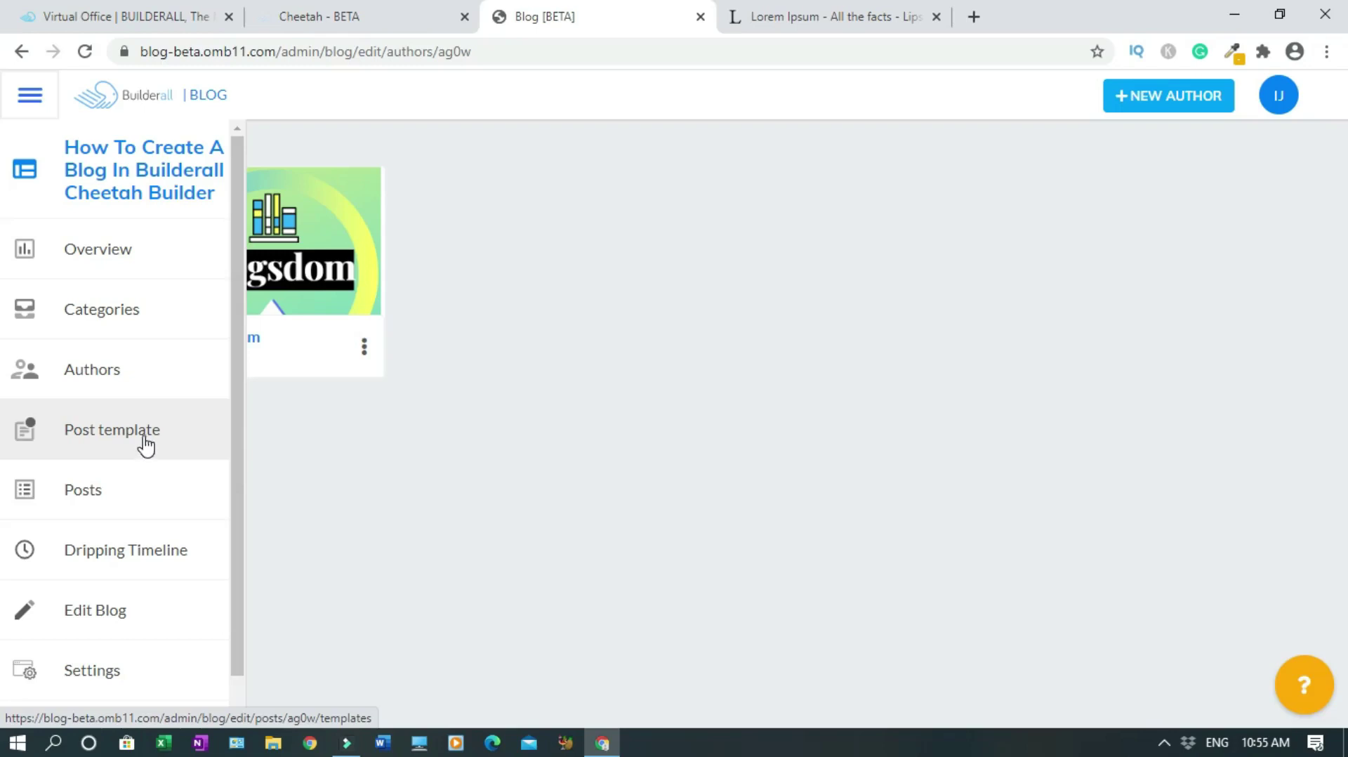
pyautogui.click(116, 502)
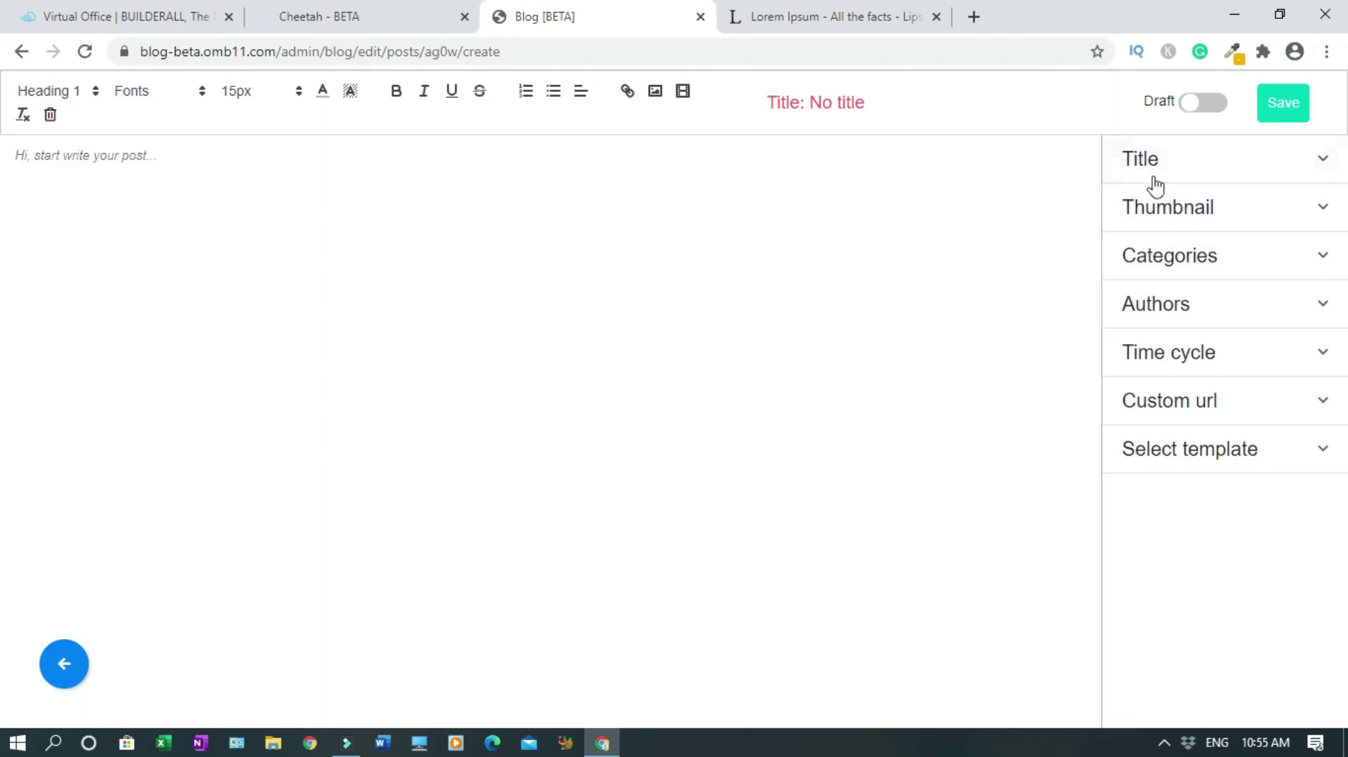
pyautogui.click(1282, 181)
pyautogui.click(1166, 245)
pyautogui.write('How')
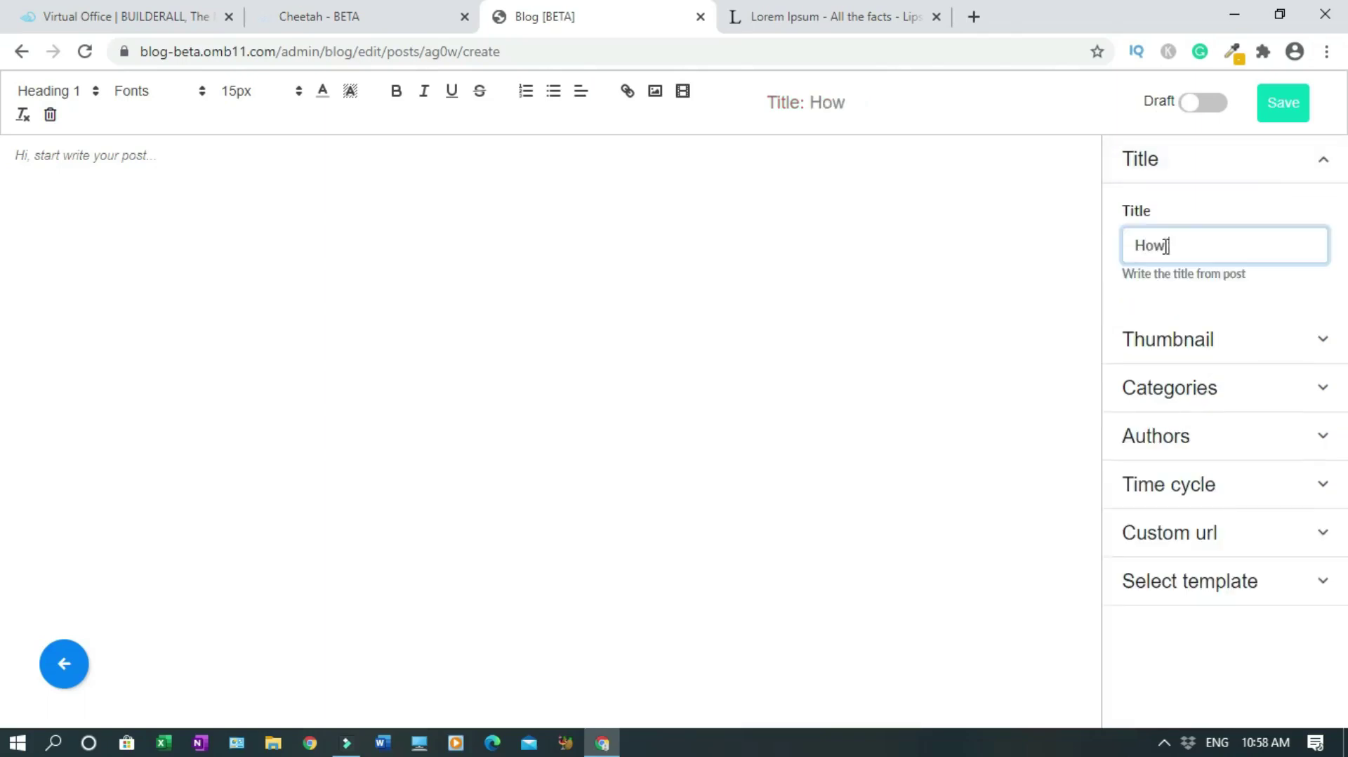
pyautogui.write(' to Create a Builderall Blog Website')
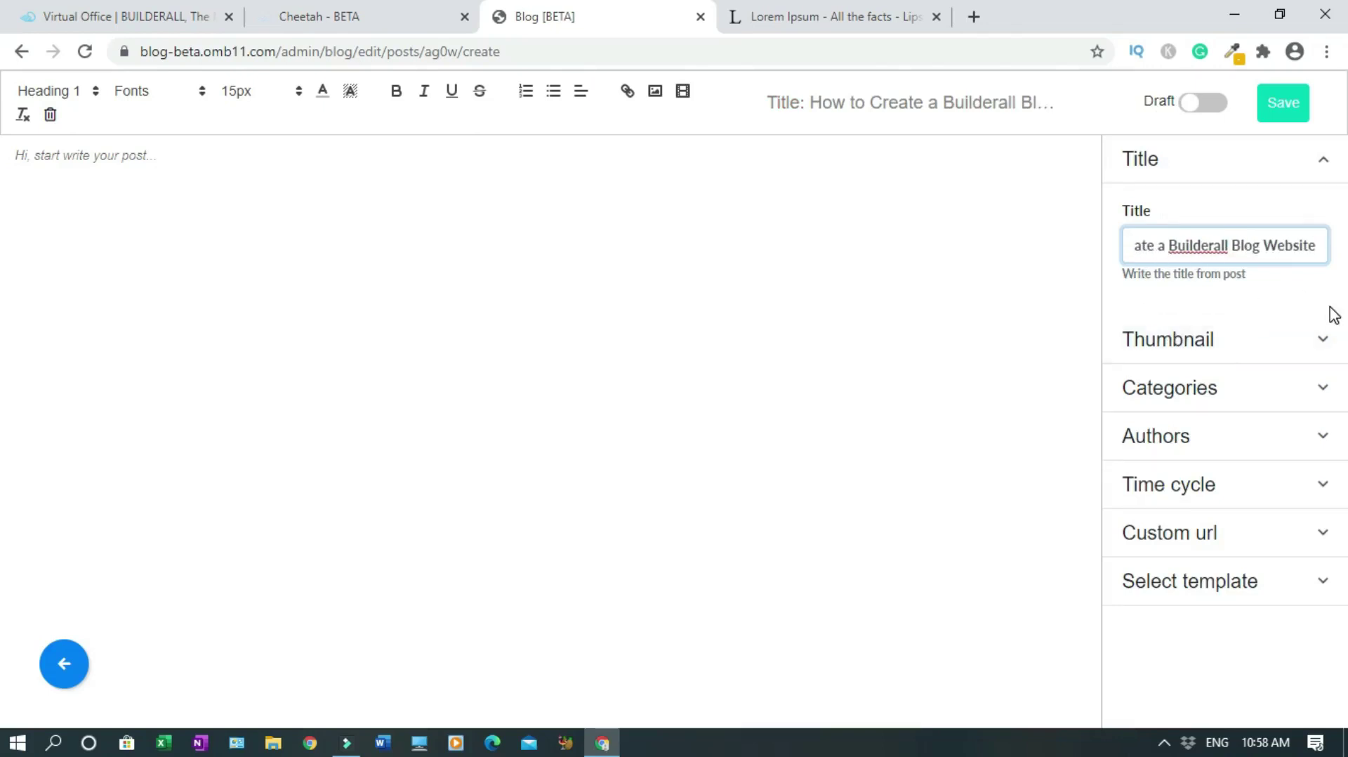
# Review the new post's thumbnail image in its settings, then collapse that section
pyautogui.click(1323, 342)
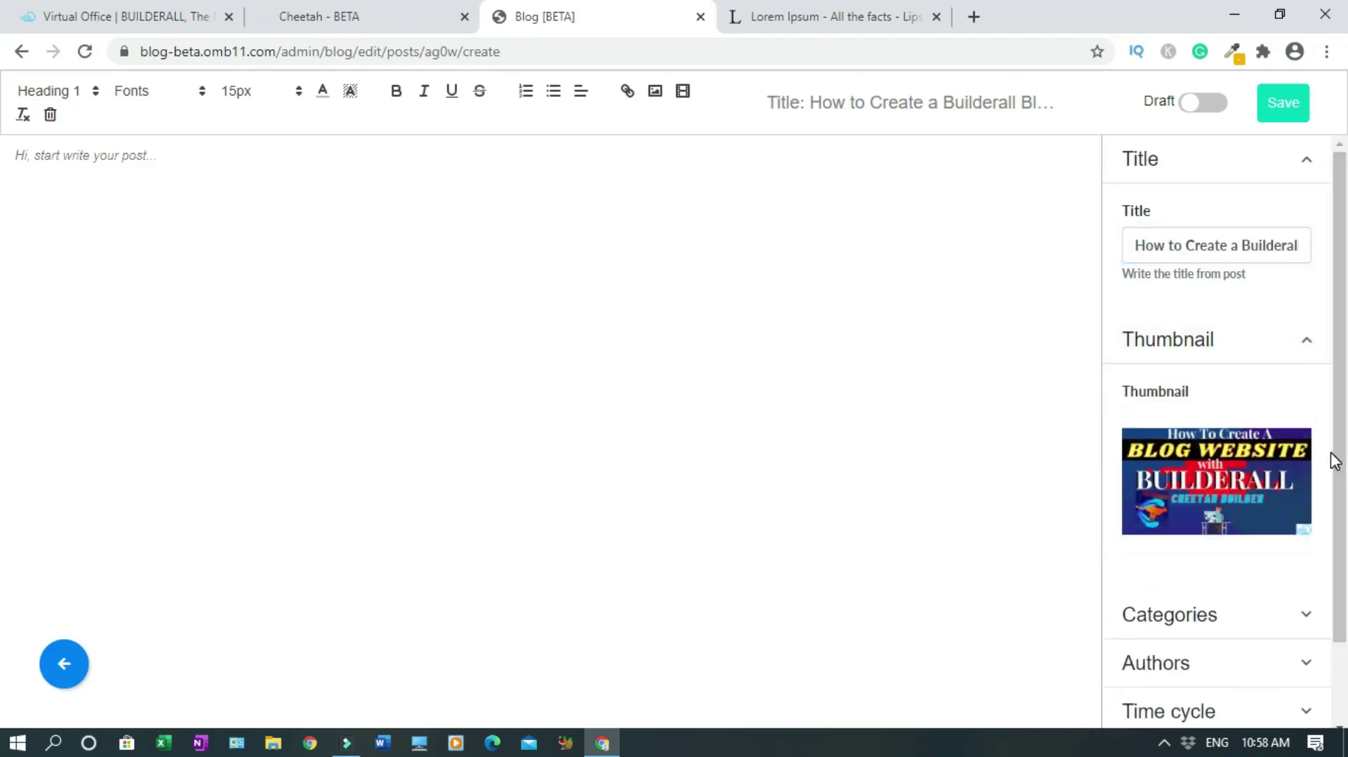
pyautogui.moveTo(1346, 527); pyautogui.dragTo(1347, 611)
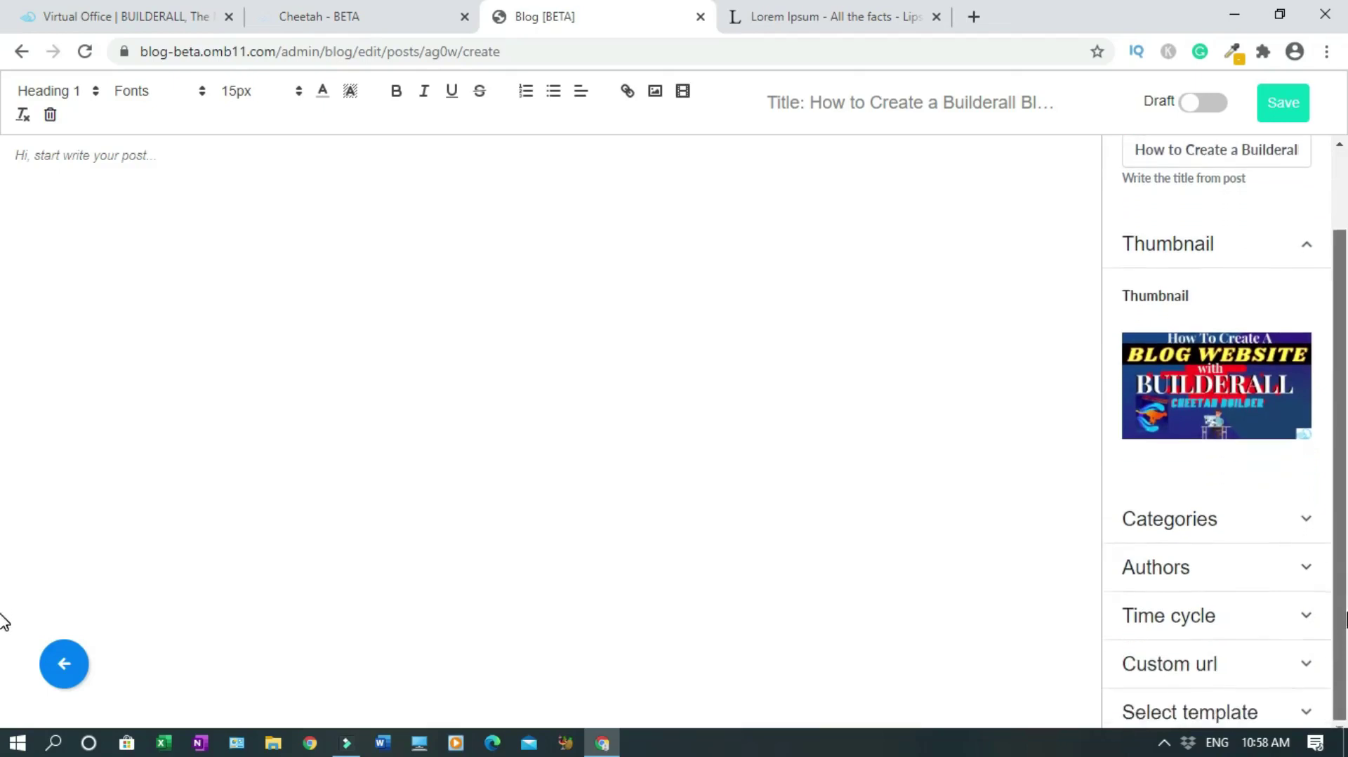
pyautogui.click(1307, 245)
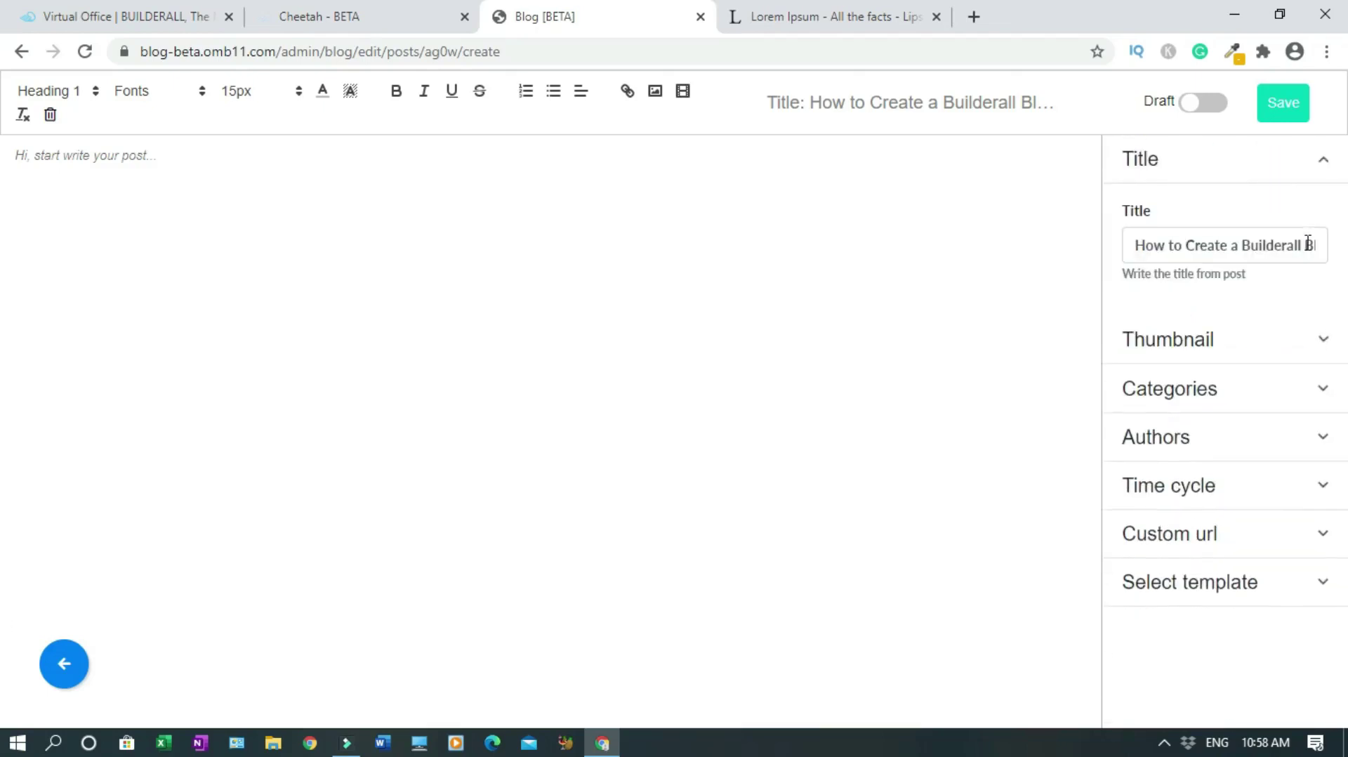
pyautogui.click(1324, 347)
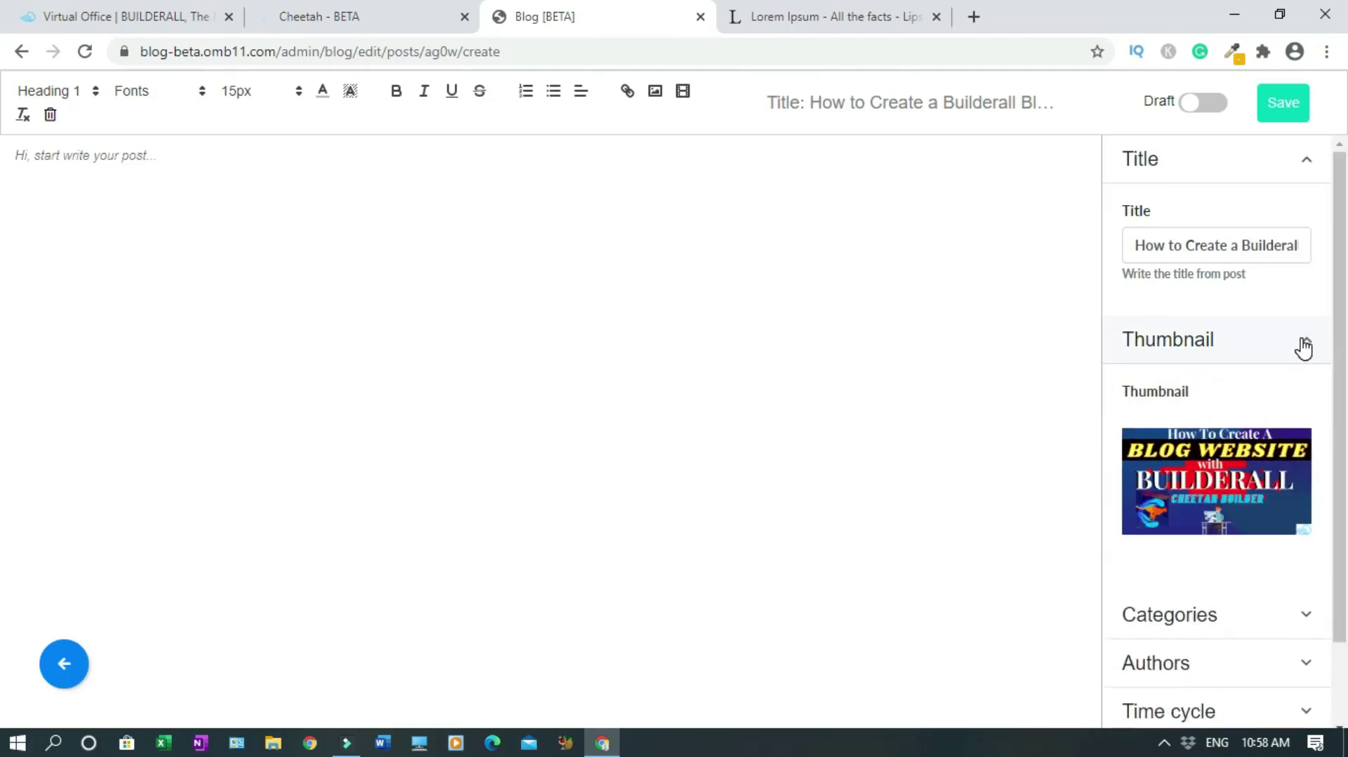
pyautogui.click(1302, 346)
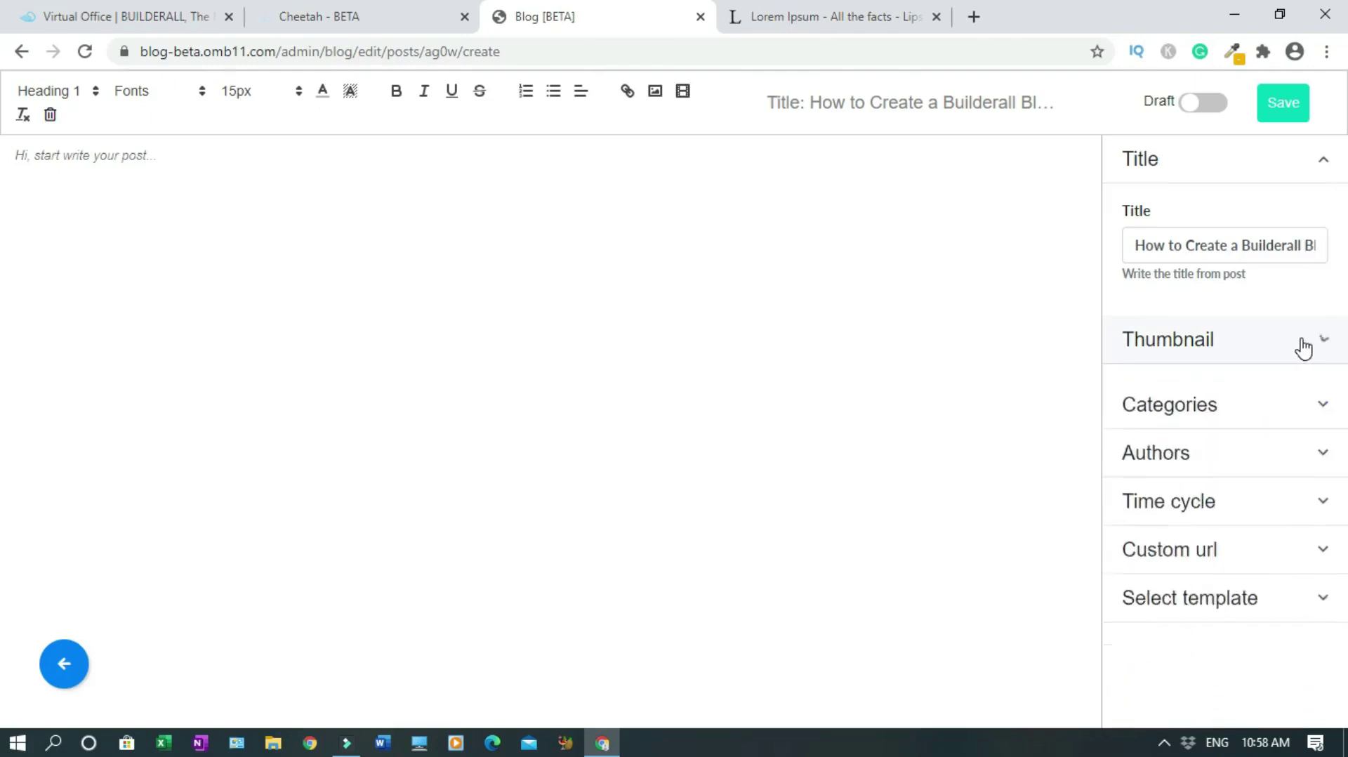
# Assign the post to the "Builderall" and "blogging" categories
pyautogui.click(1321, 392)
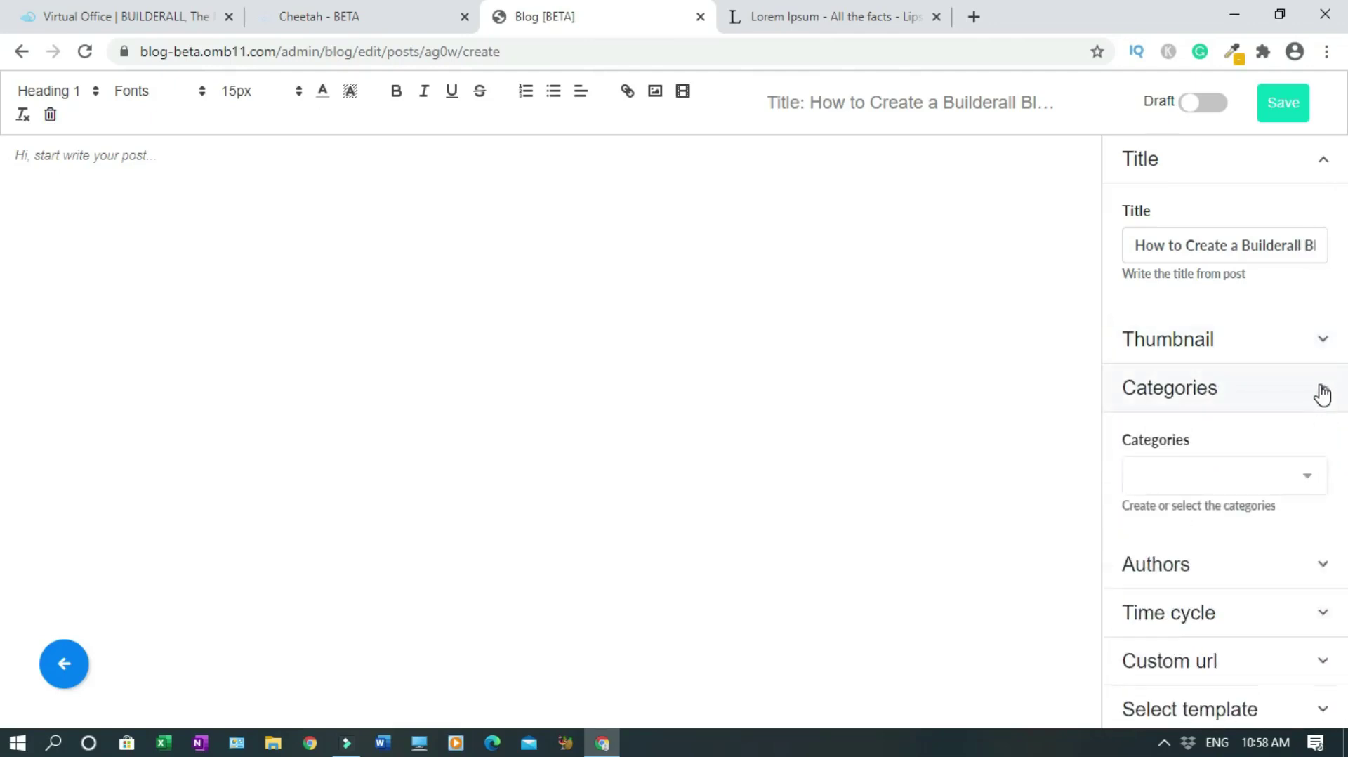
pyautogui.click(1295, 481)
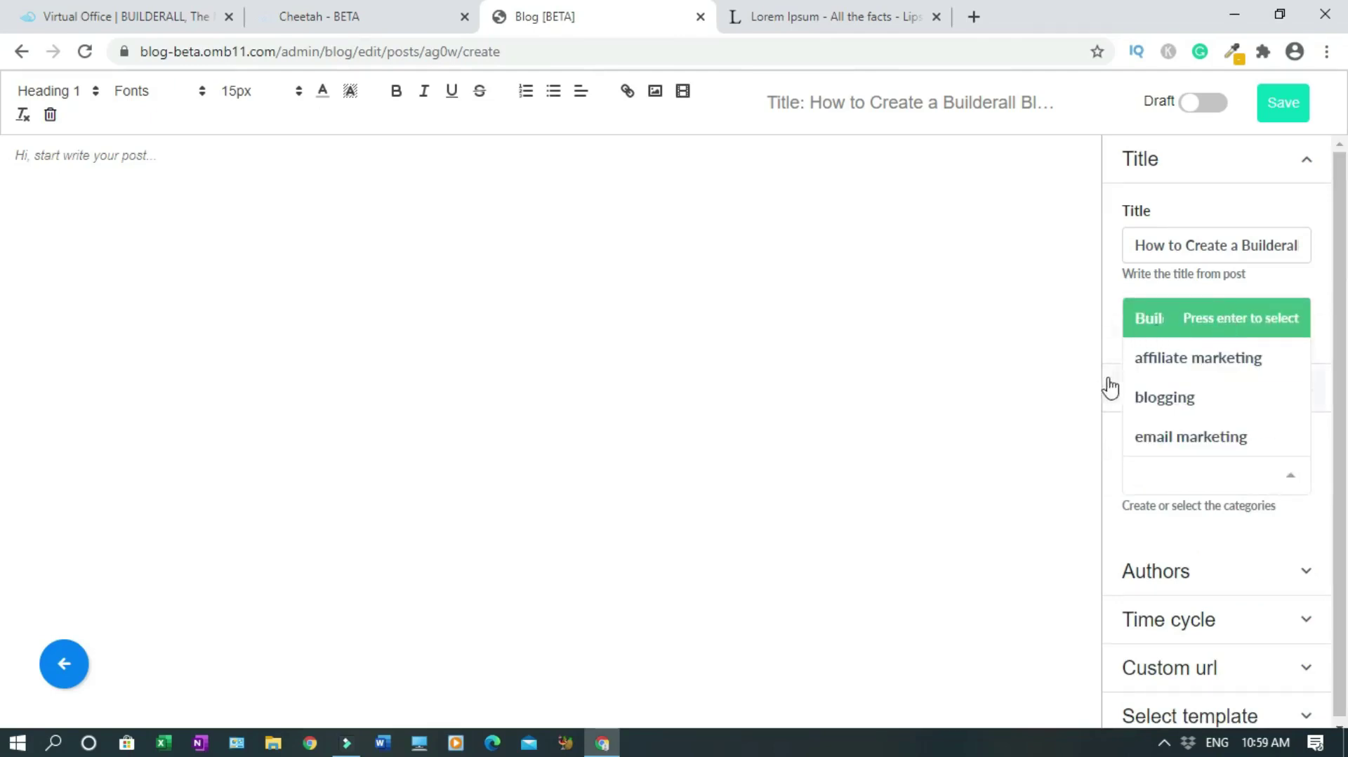
pyautogui.click(1156, 320)
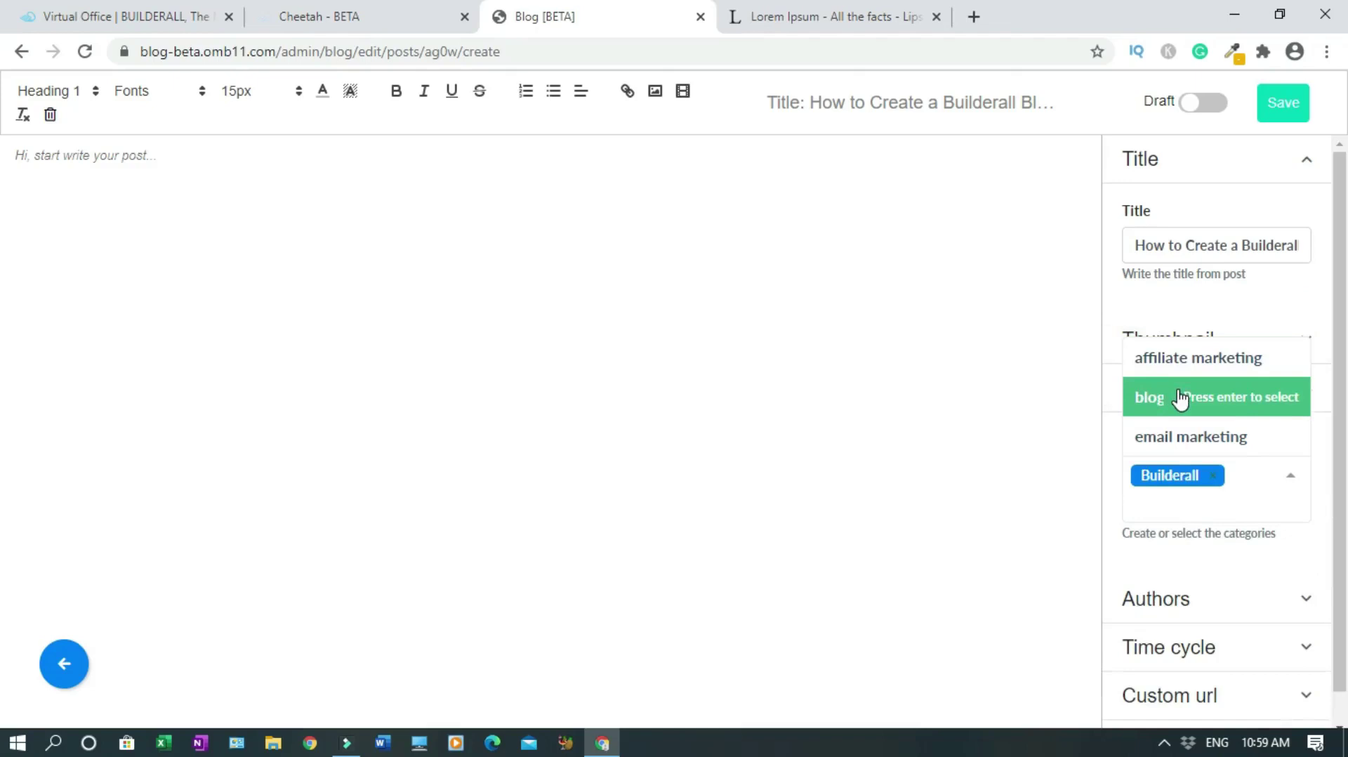
pyautogui.click(1180, 399)
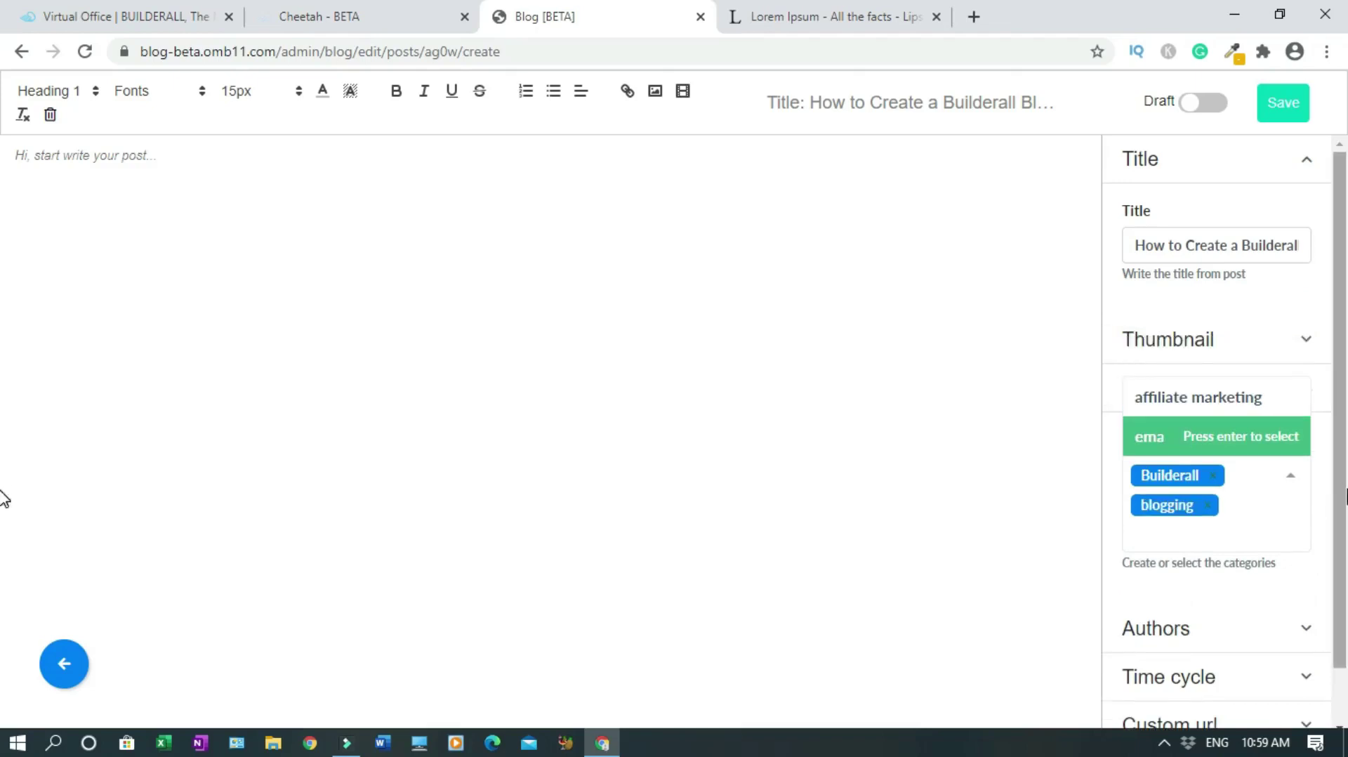
pyautogui.moveTo(1340, 481); pyautogui.dragTo(1343, 546)
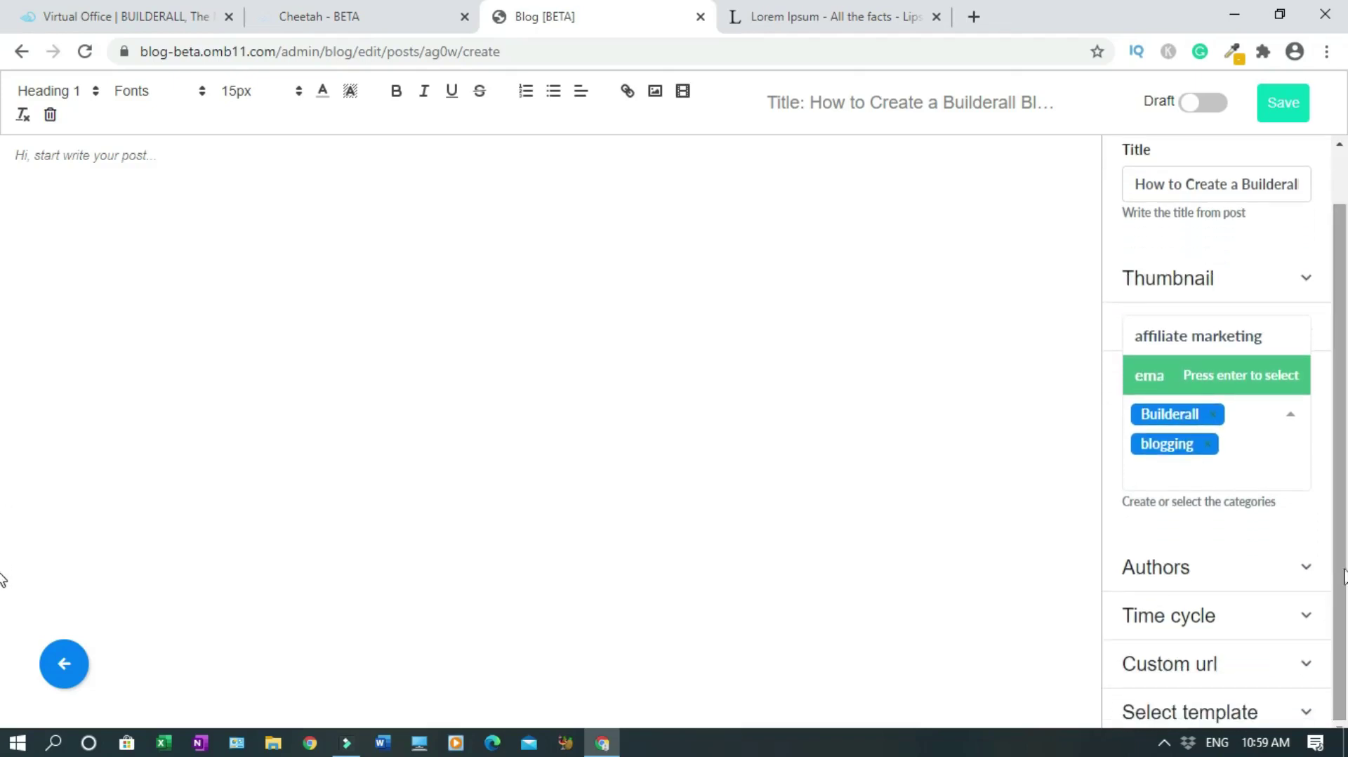
pyautogui.click(1294, 420)
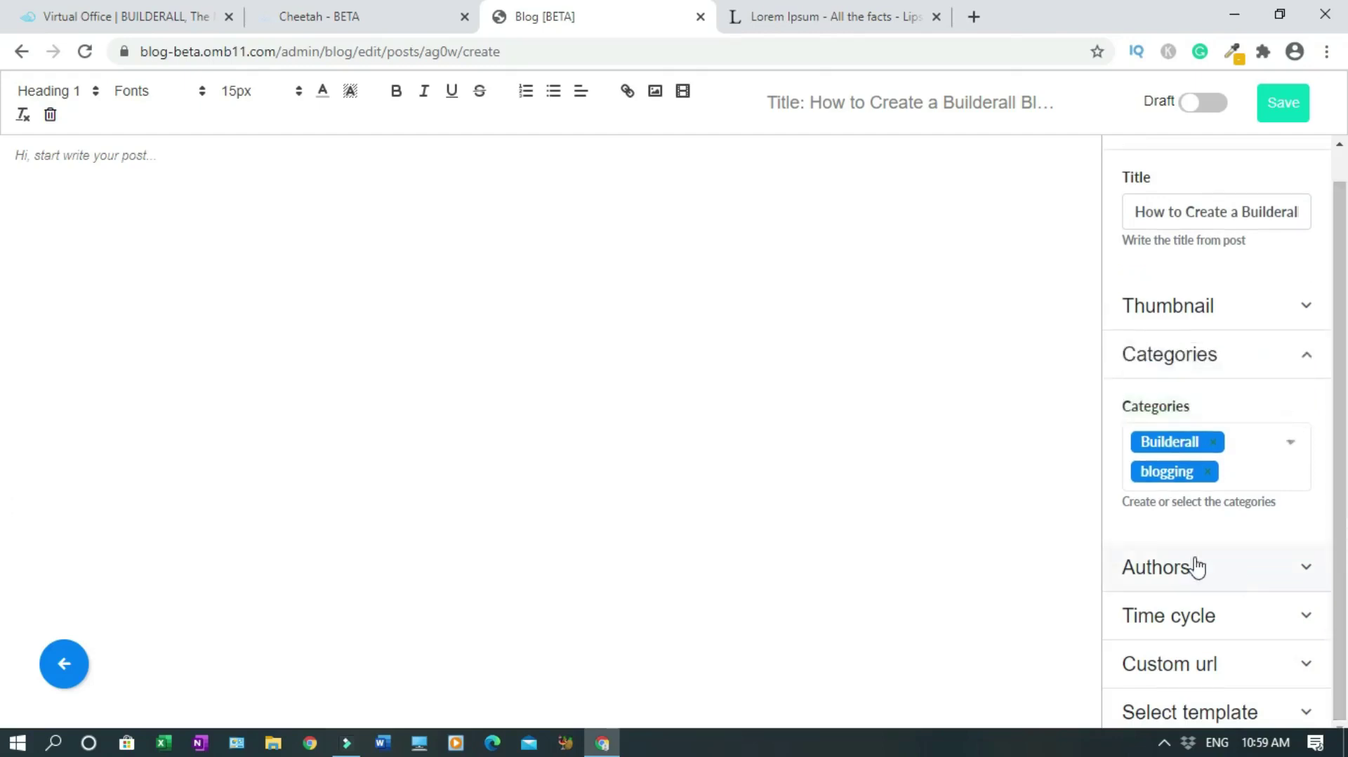
# Assign Blogsdom as the post's author
pyautogui.click(1303, 568)
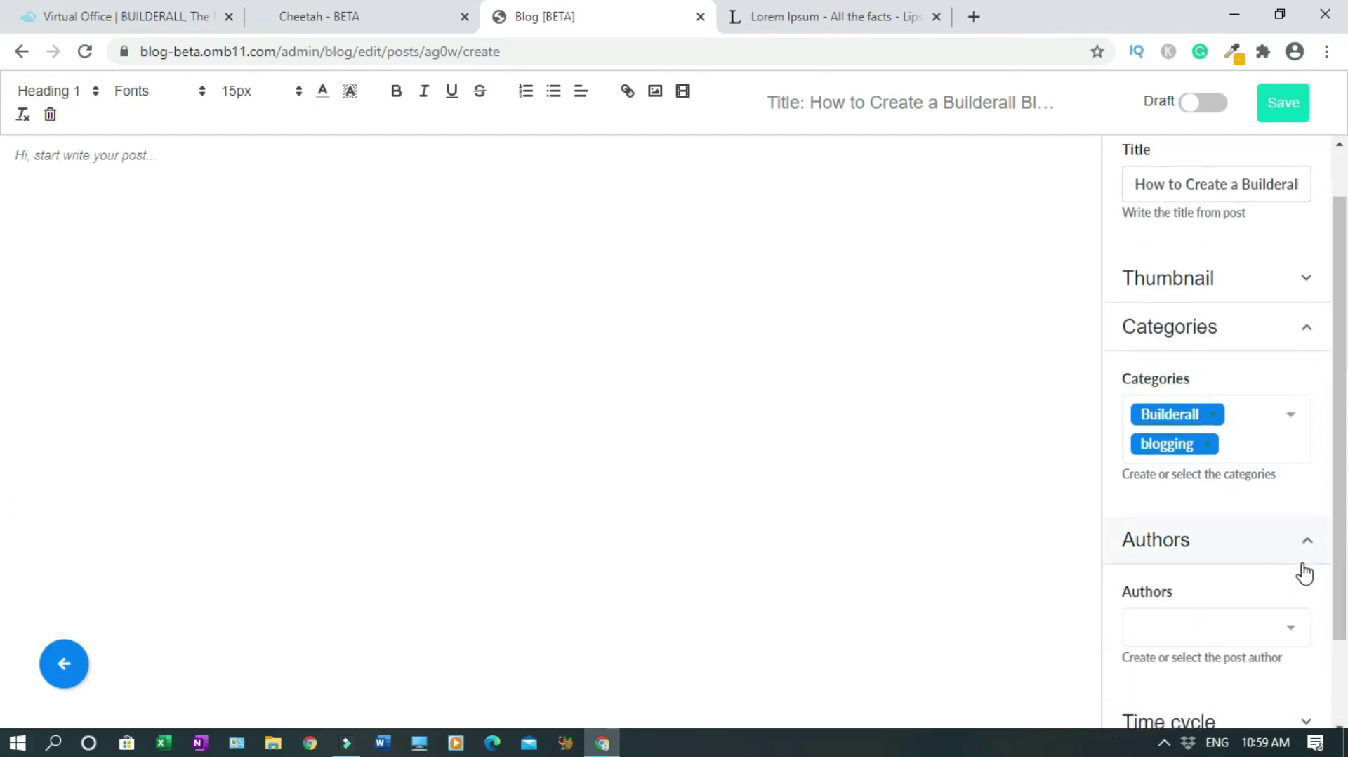
pyautogui.scroll(-2, 1342, 657)
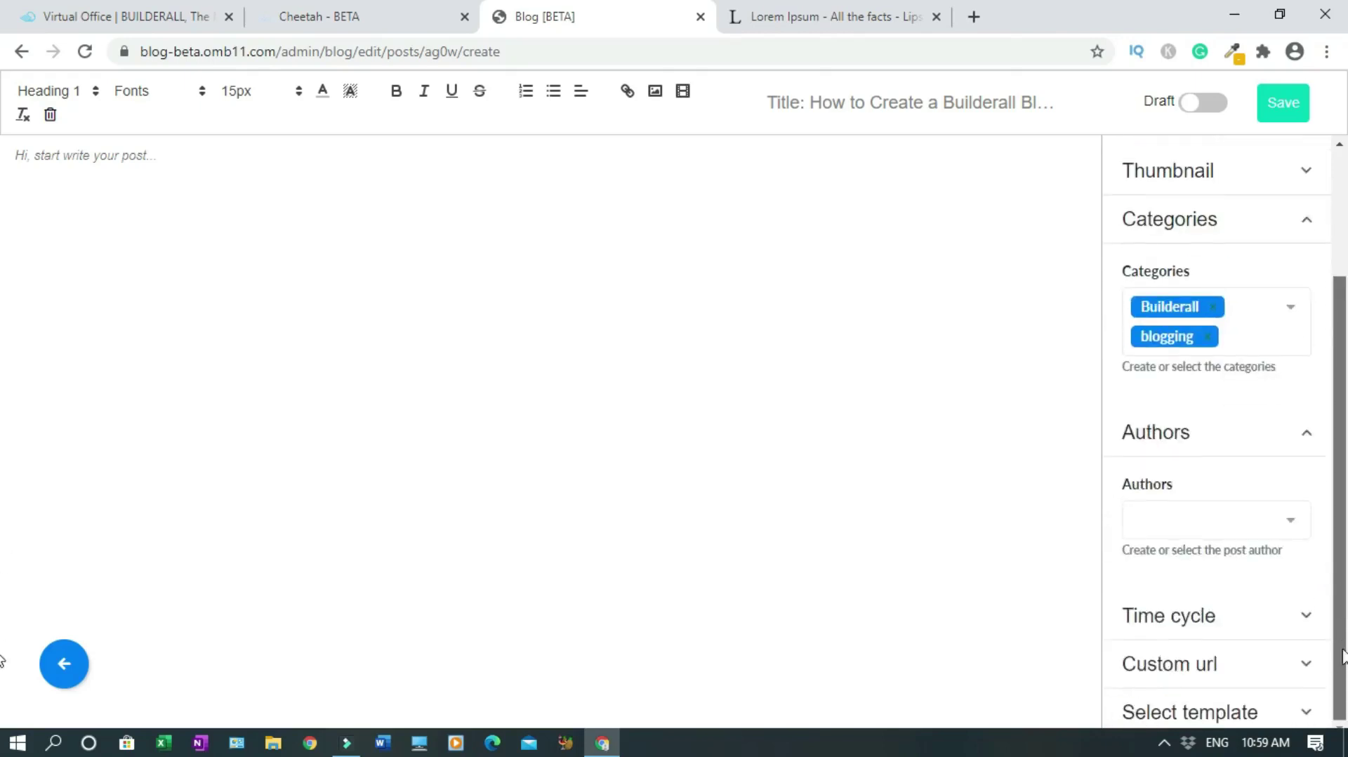
pyautogui.click(1293, 524)
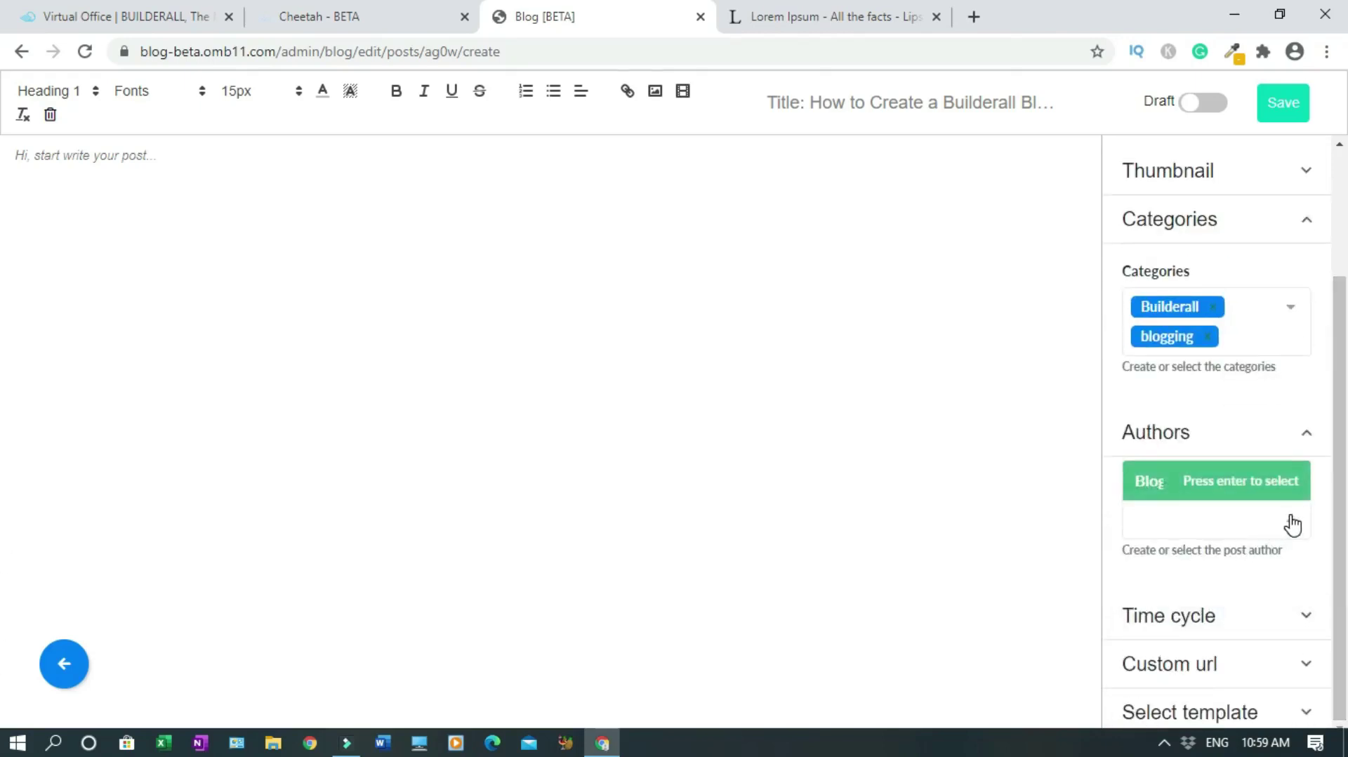
pyautogui.click(1185, 486)
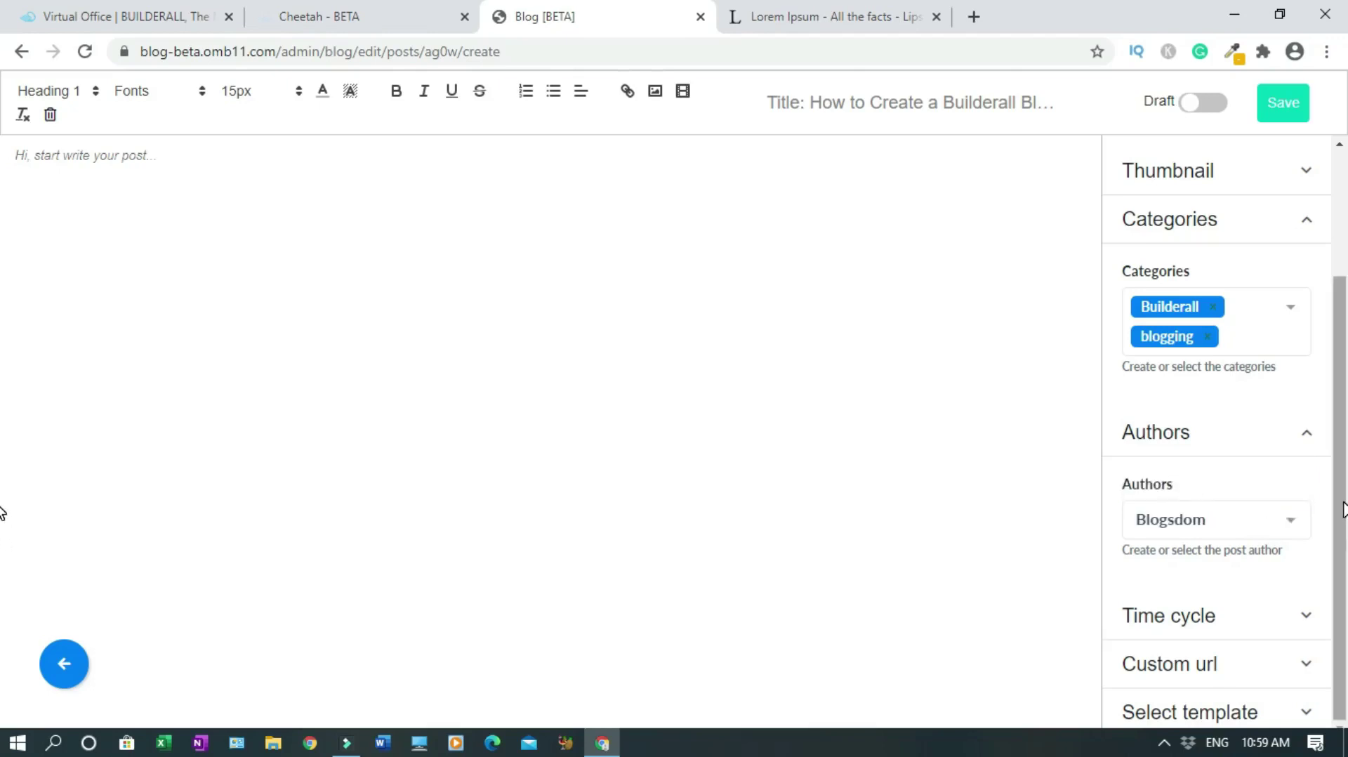
pyautogui.click(1292, 526)
pyautogui.click(1294, 526)
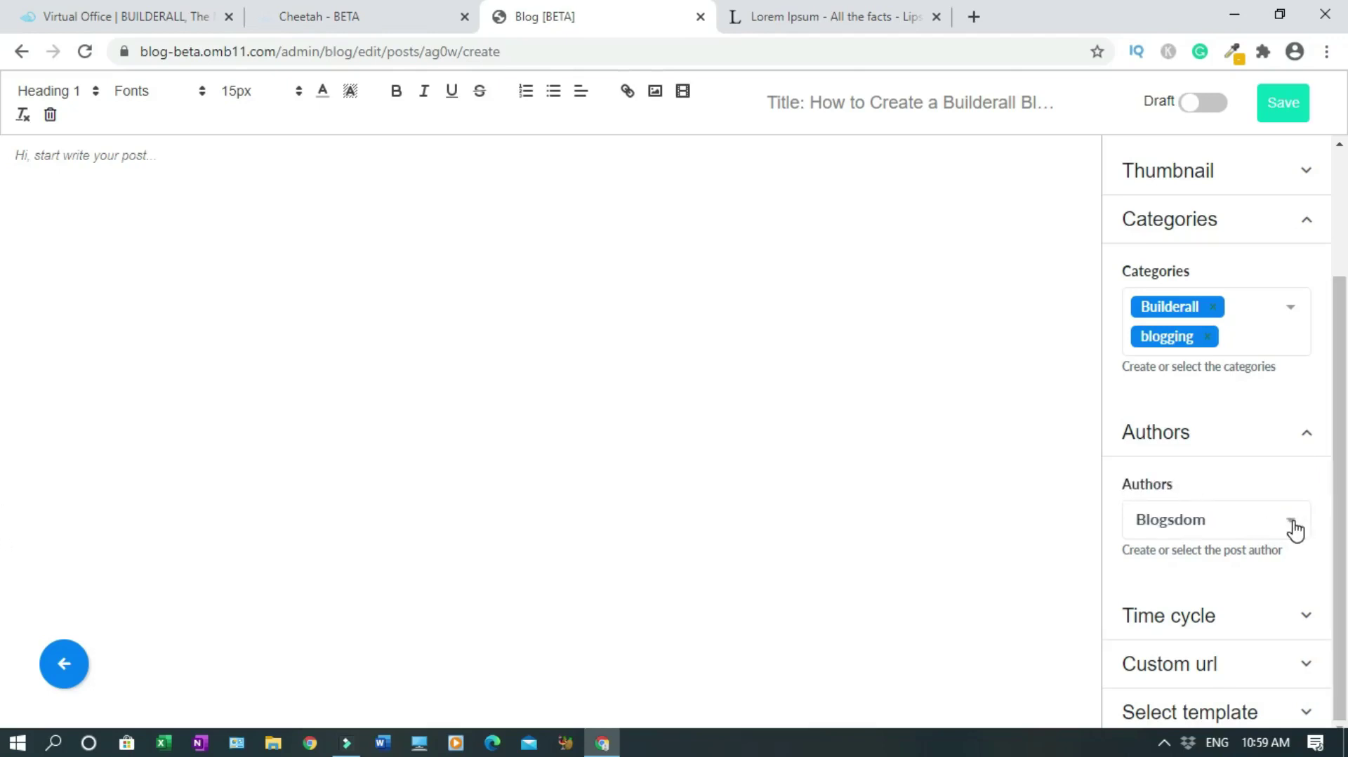
# Review the post's time cycle, custom URL and template settings
pyautogui.click(1307, 621)
pyautogui.scroll(-2, 1272, 587)
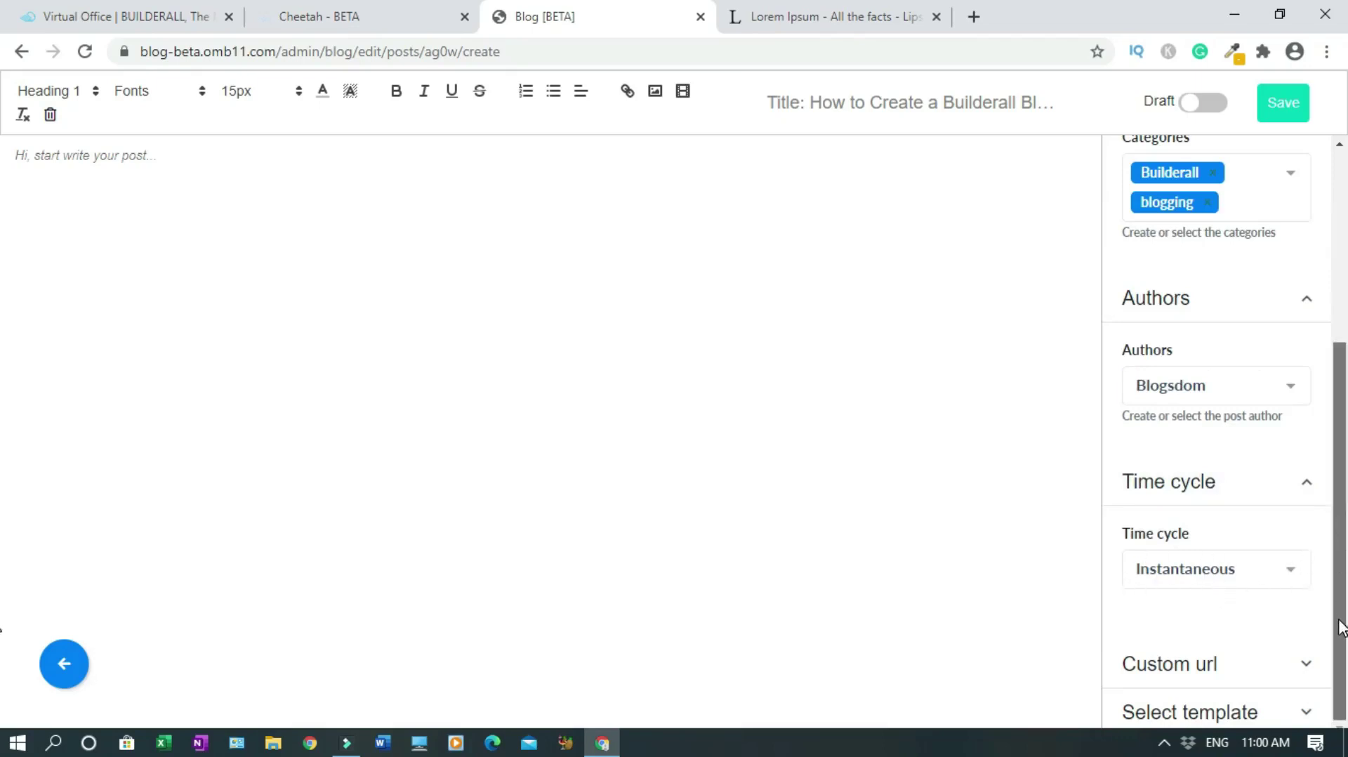
pyautogui.click(1304, 670)
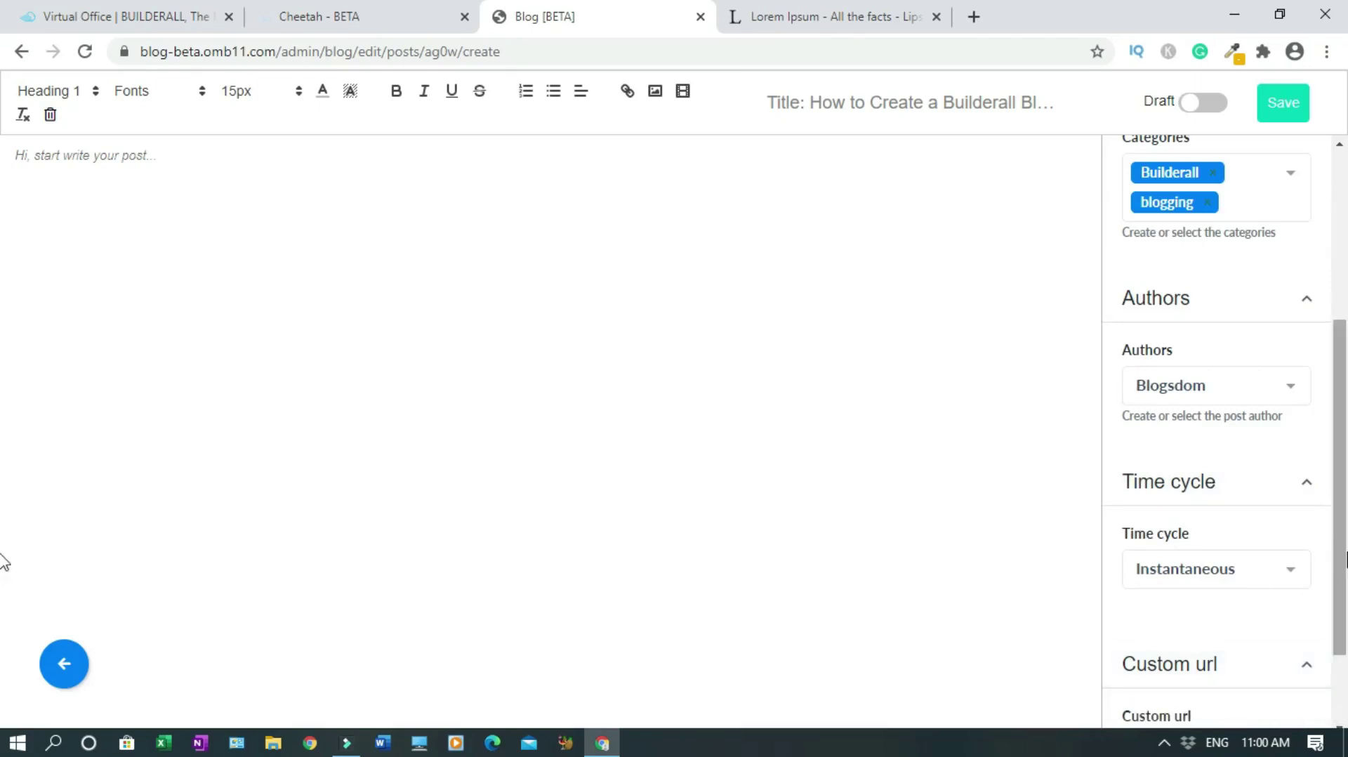
pyautogui.scroll(-2, 1342, 689)
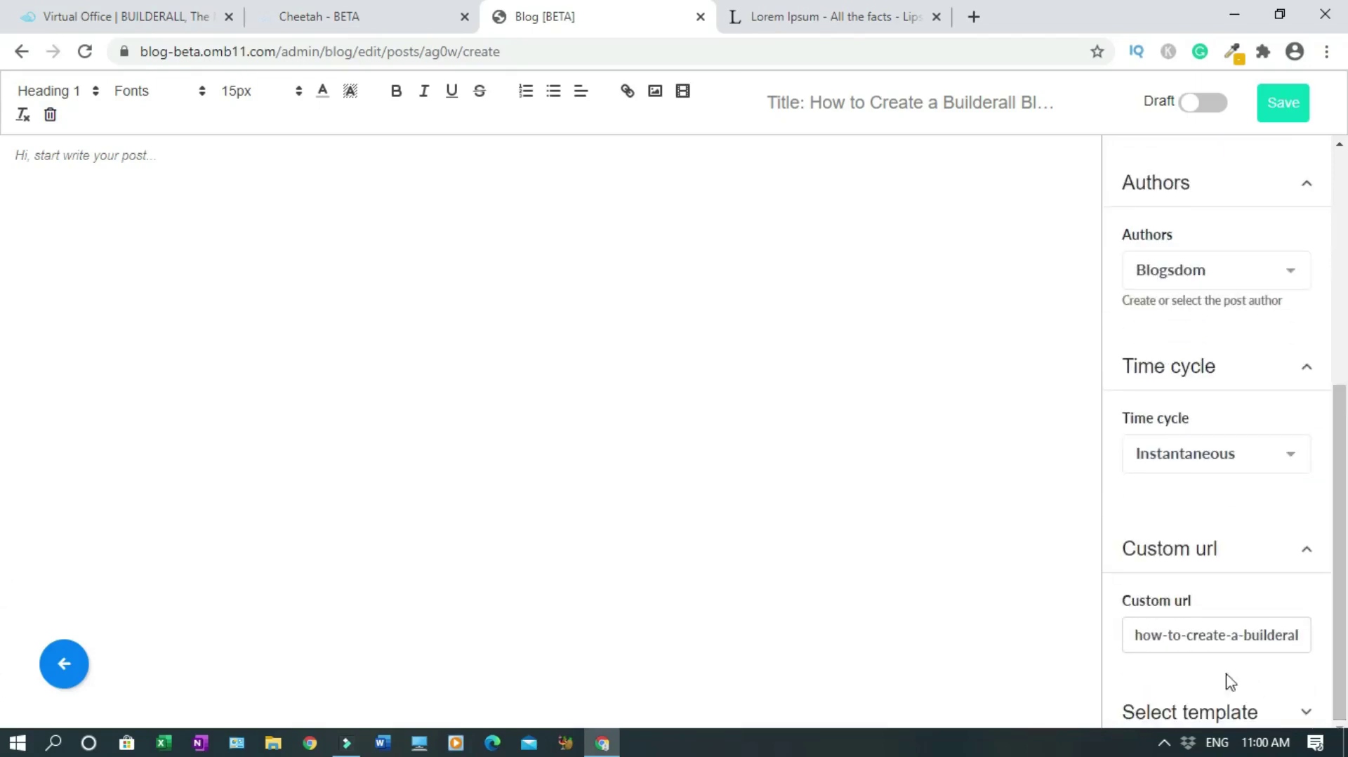
pyautogui.click(1304, 711)
pyautogui.scroll(-2, 1341, 679)
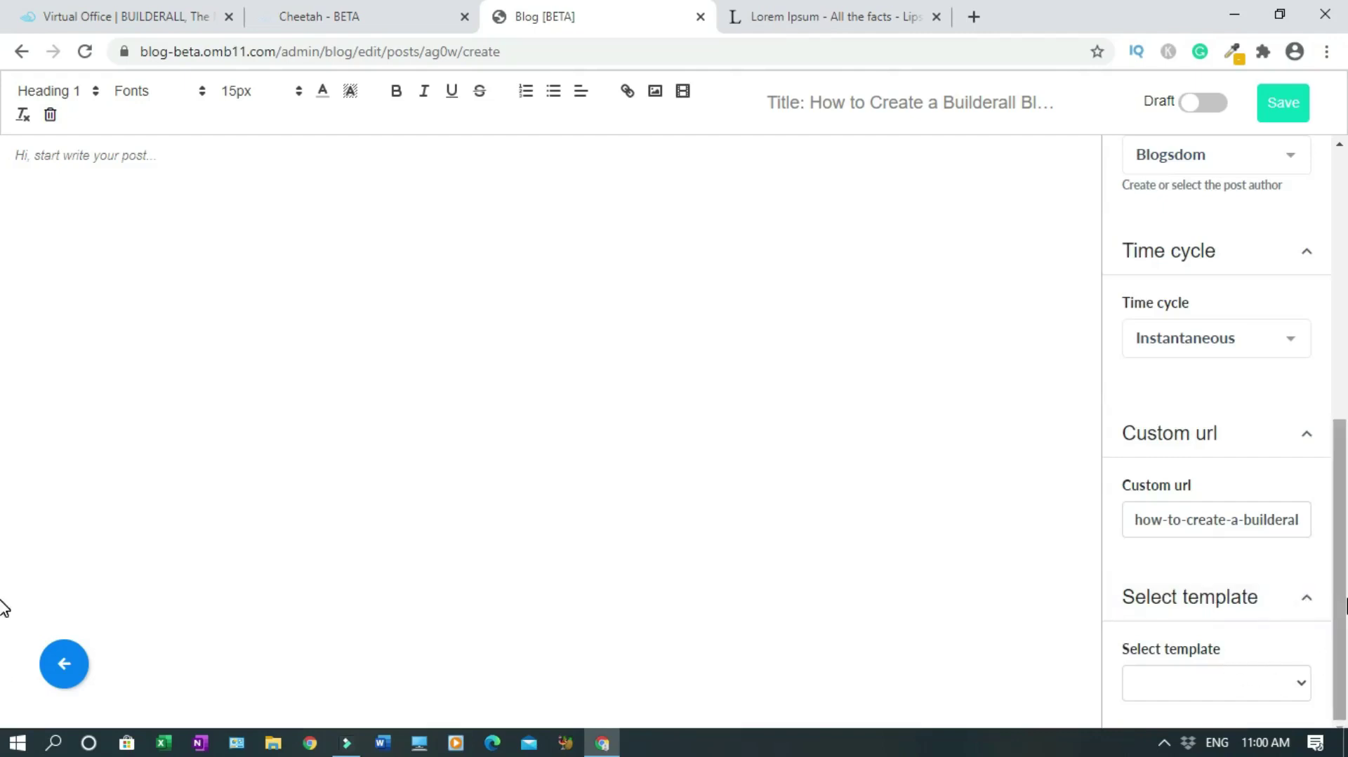
pyautogui.scroll(7, 1341, 618)
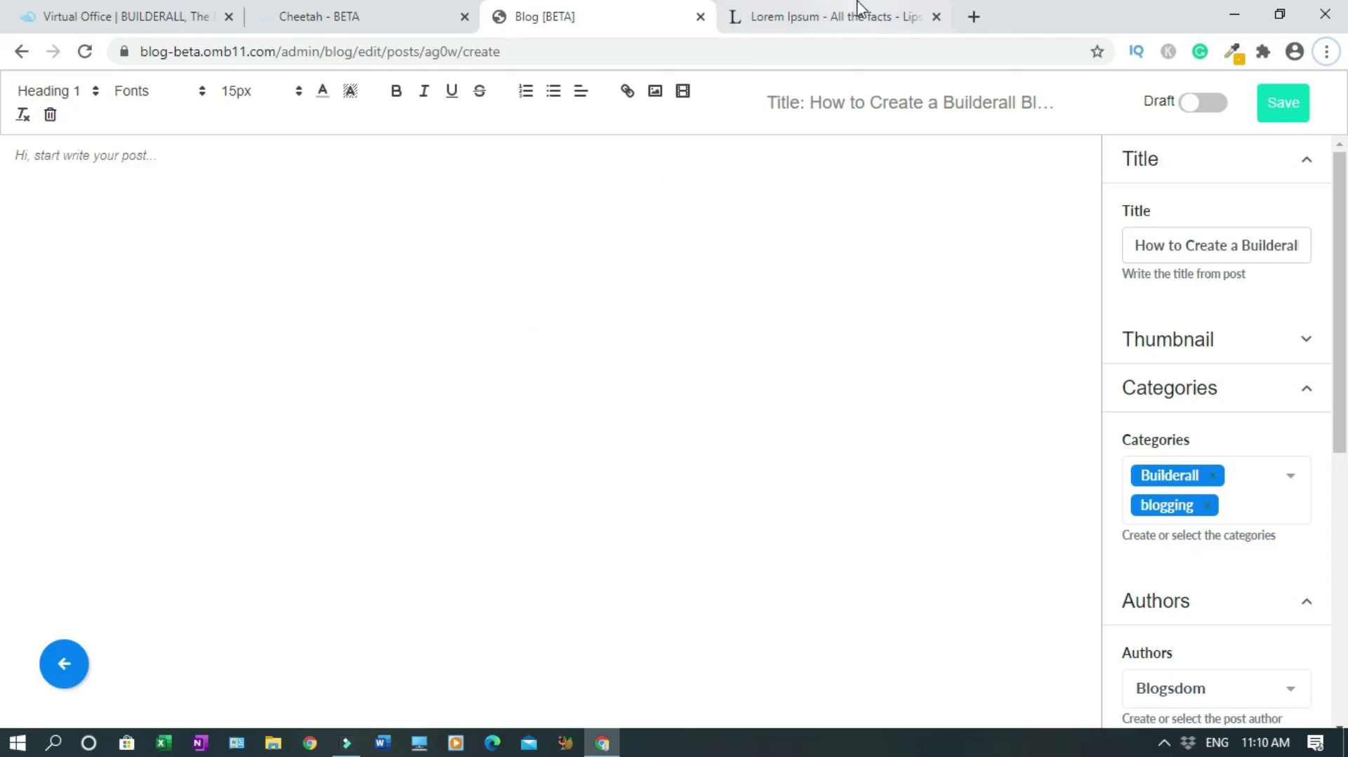
# Copy the "What is Lorem Ipsum?" text up to "unchanged." from lipsum.com into the post body, and add the line "Blogging on Builderall Platform!" below
pyautogui.click(839, 17)
pyautogui.scroll(-4, 806, 360)
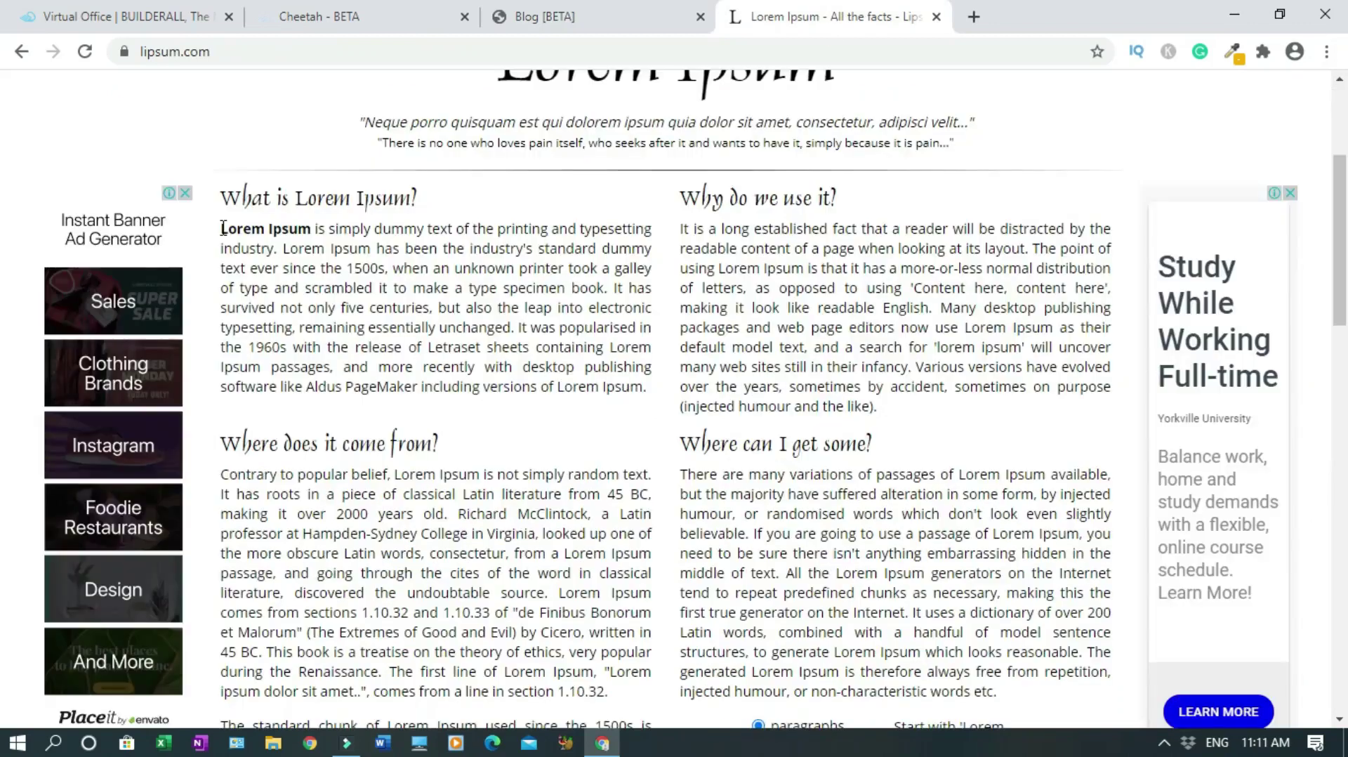
pyautogui.moveTo(221, 229); pyautogui.dragTo(517, 332)
pyautogui.hotkey('ctrl', 'c')
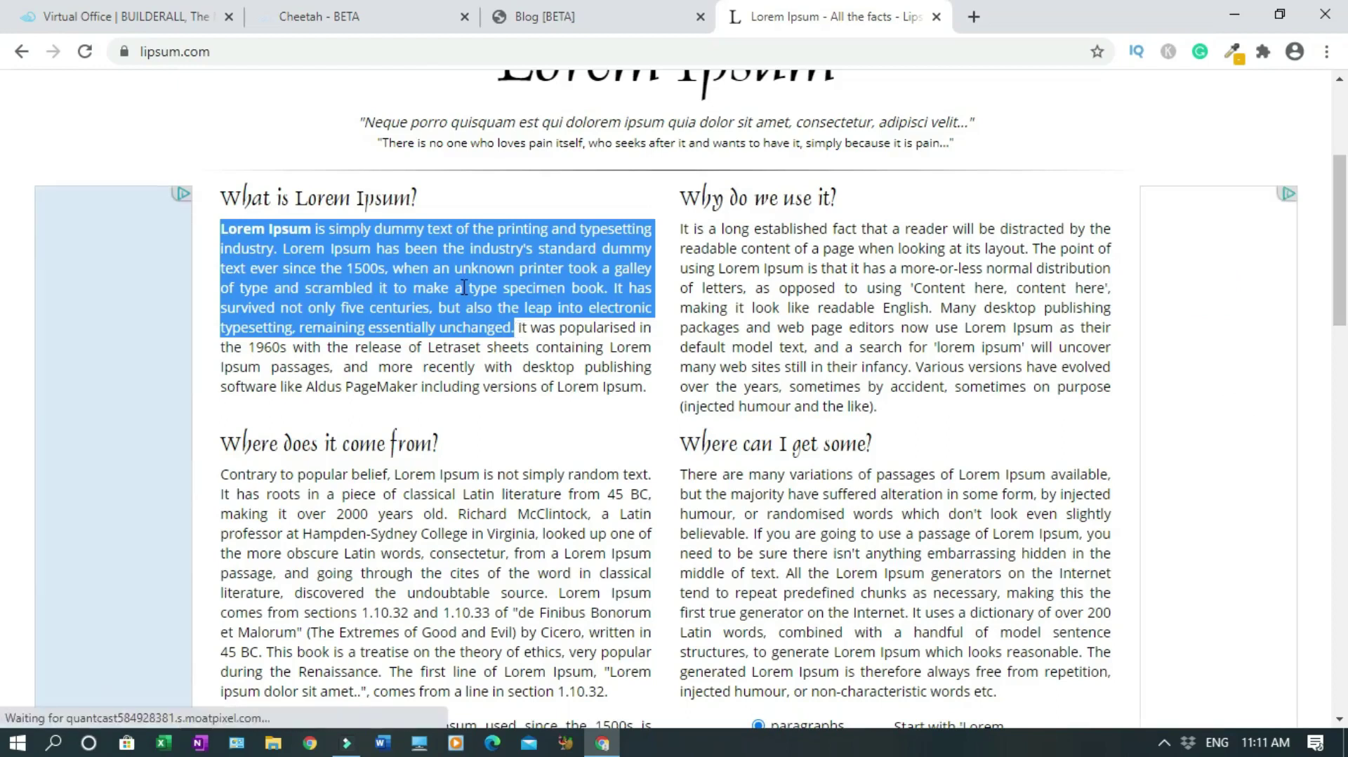
pyautogui.click(559, 14)
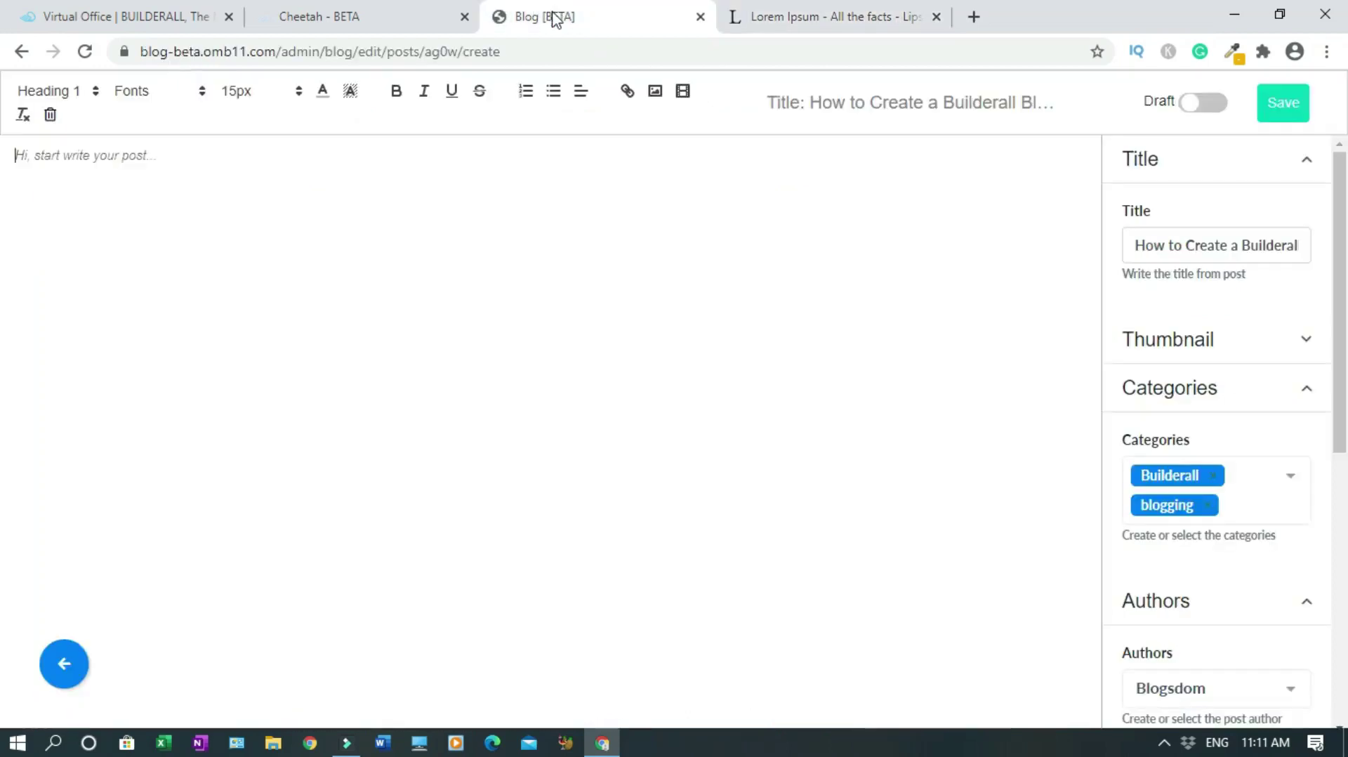
pyautogui.click(187, 198)
pyautogui.hotkey('ctrl', 'v')
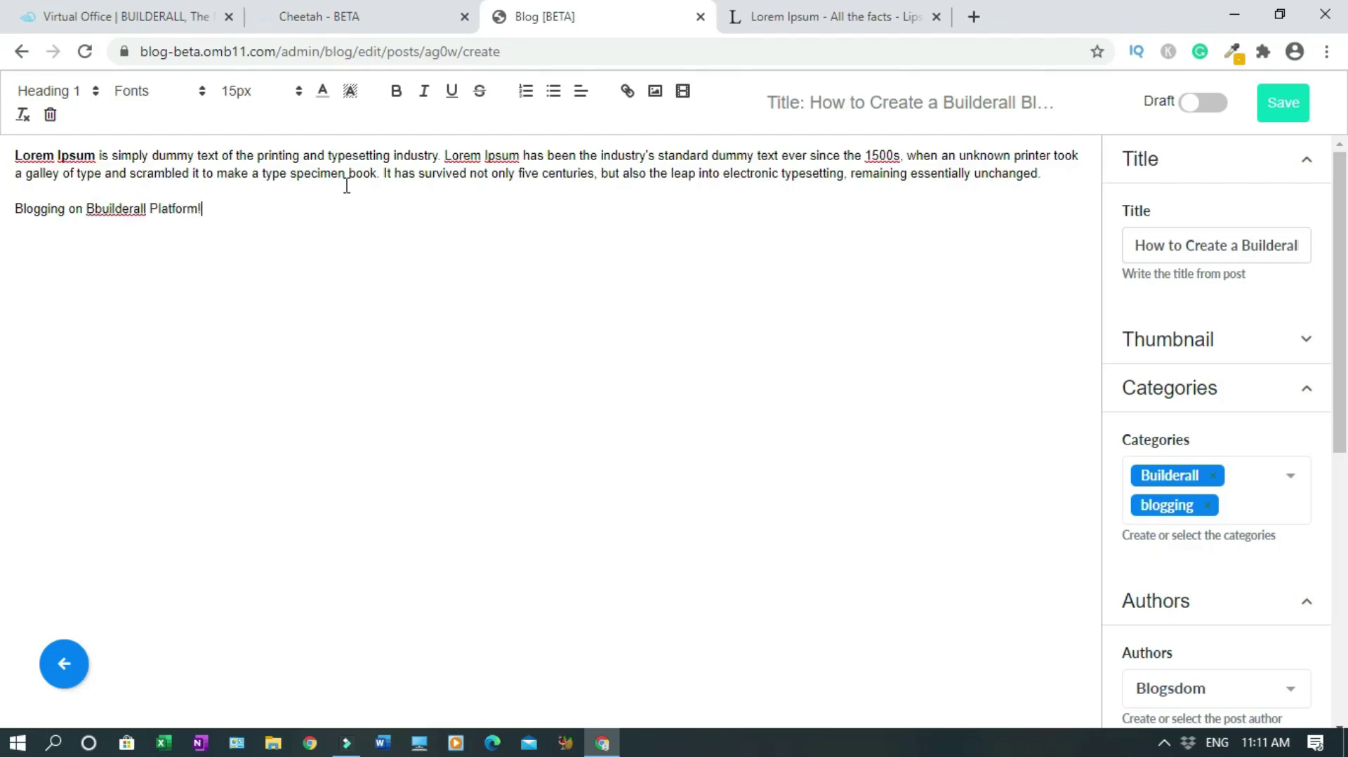
# Format the line "Blogging on Builderall Platform!" as Heading 2
pyautogui.tripleClick(131, 208)
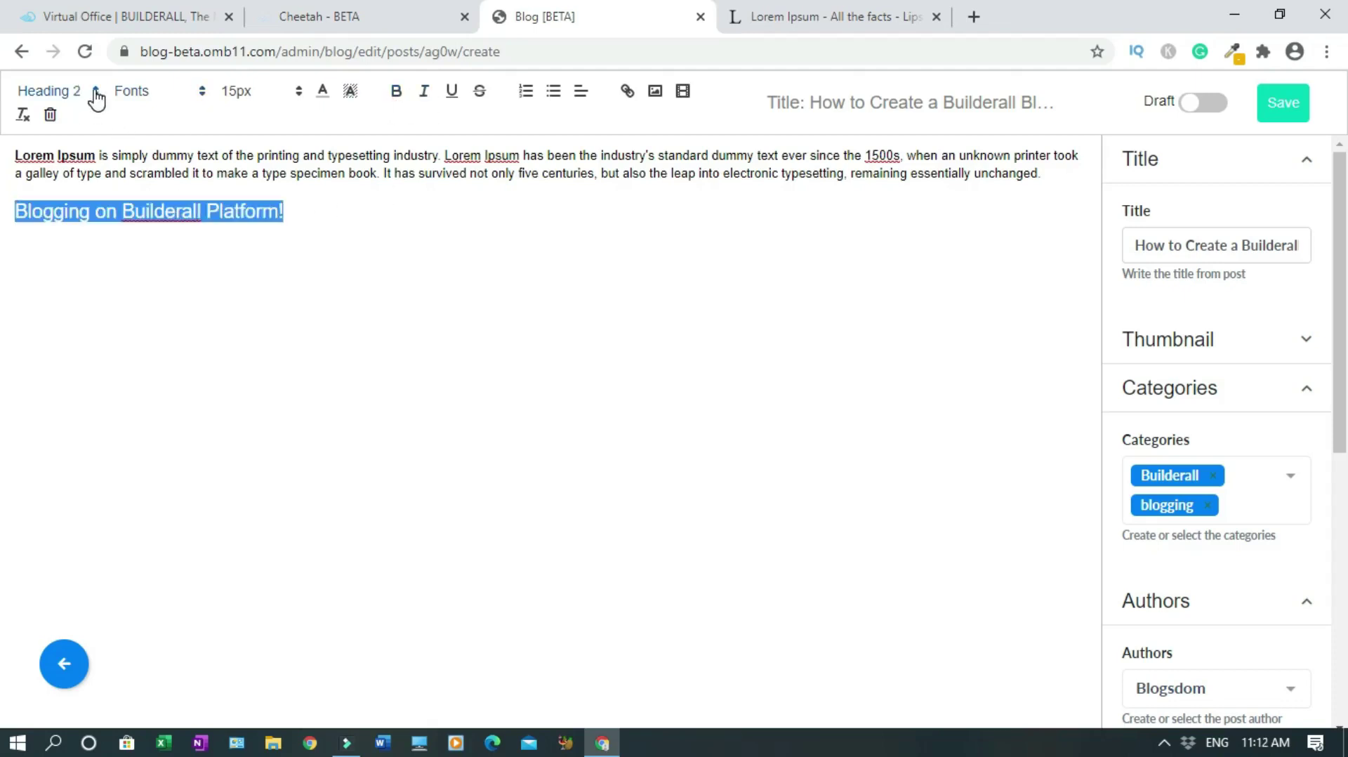
pyautogui.click(93, 93)
pyautogui.click(72, 193)
pyautogui.click(178, 226)
pyautogui.tripleClick(167, 210)
pyautogui.click(95, 102)
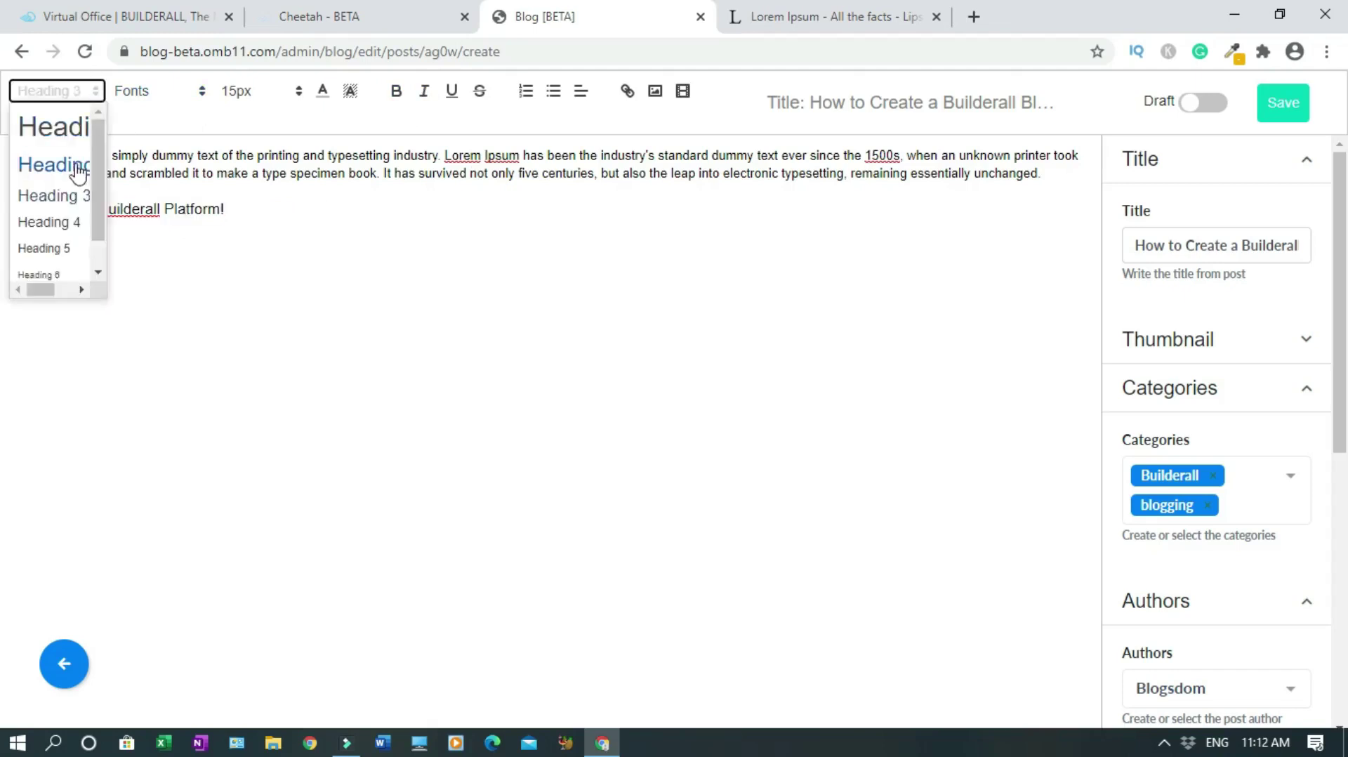
pyautogui.click(70, 169)
pyautogui.click(320, 239)
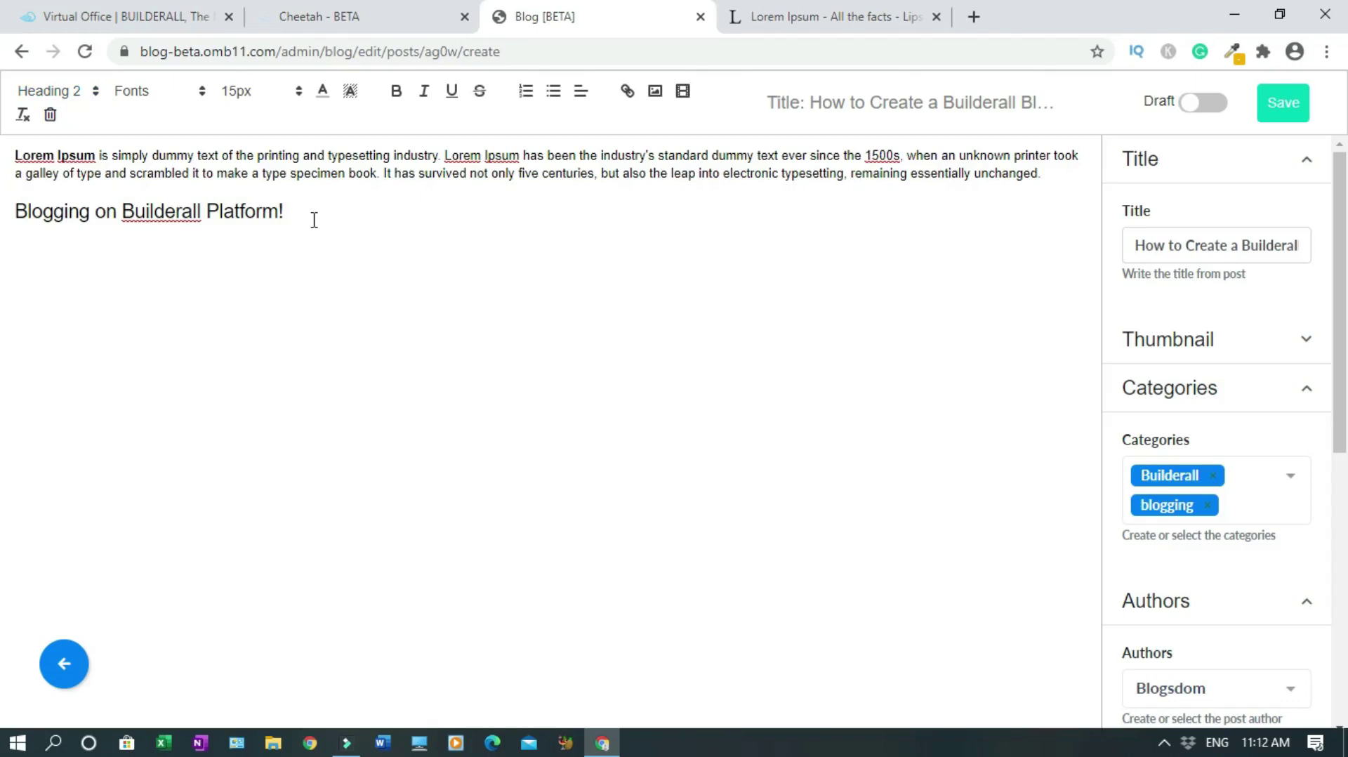
# Copy the "Why do we use it?" paragraph from lipsum.com below the "Blogging on Builderall Platform!" heading, separated by a blank line
pyautogui.press('Return')
pyautogui.click(795, 17)
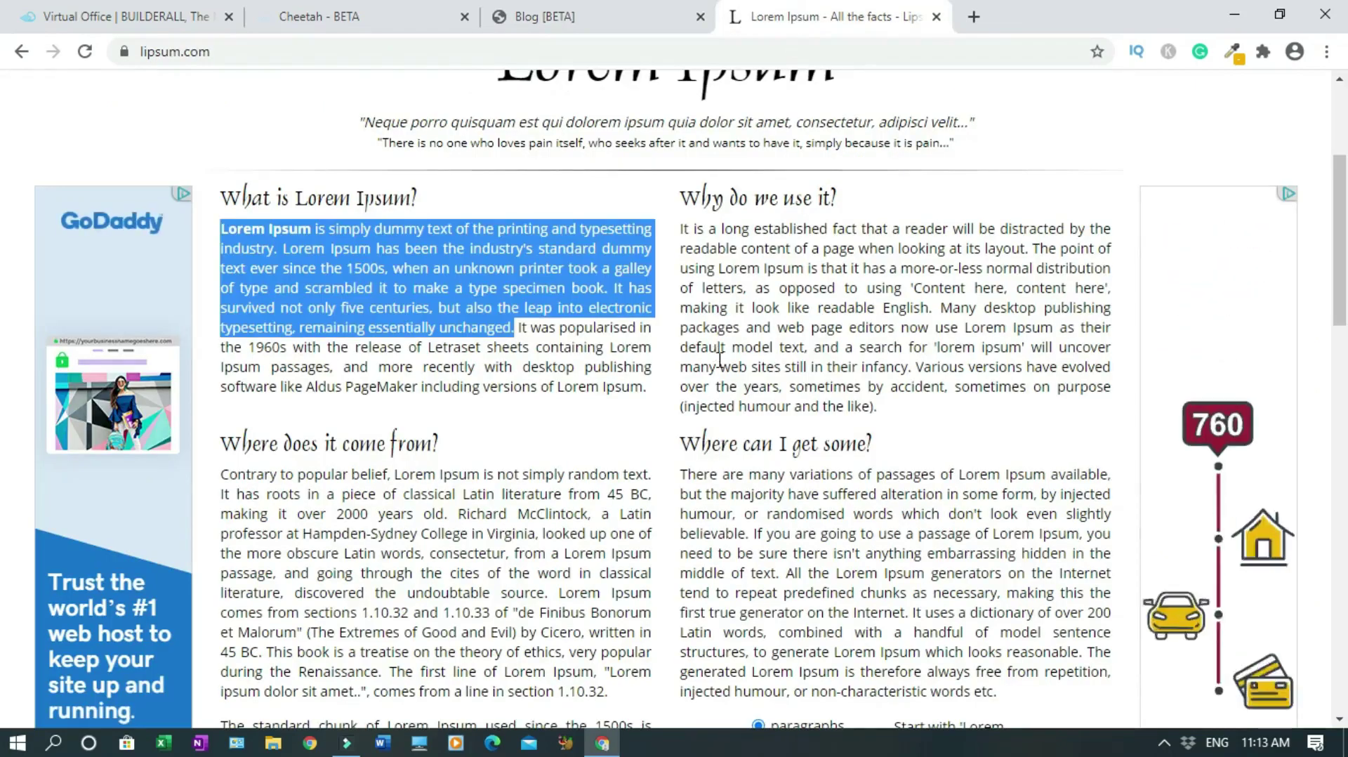
pyautogui.tripleClick(779, 269)
pyautogui.hotkey('ctrl', 'c')
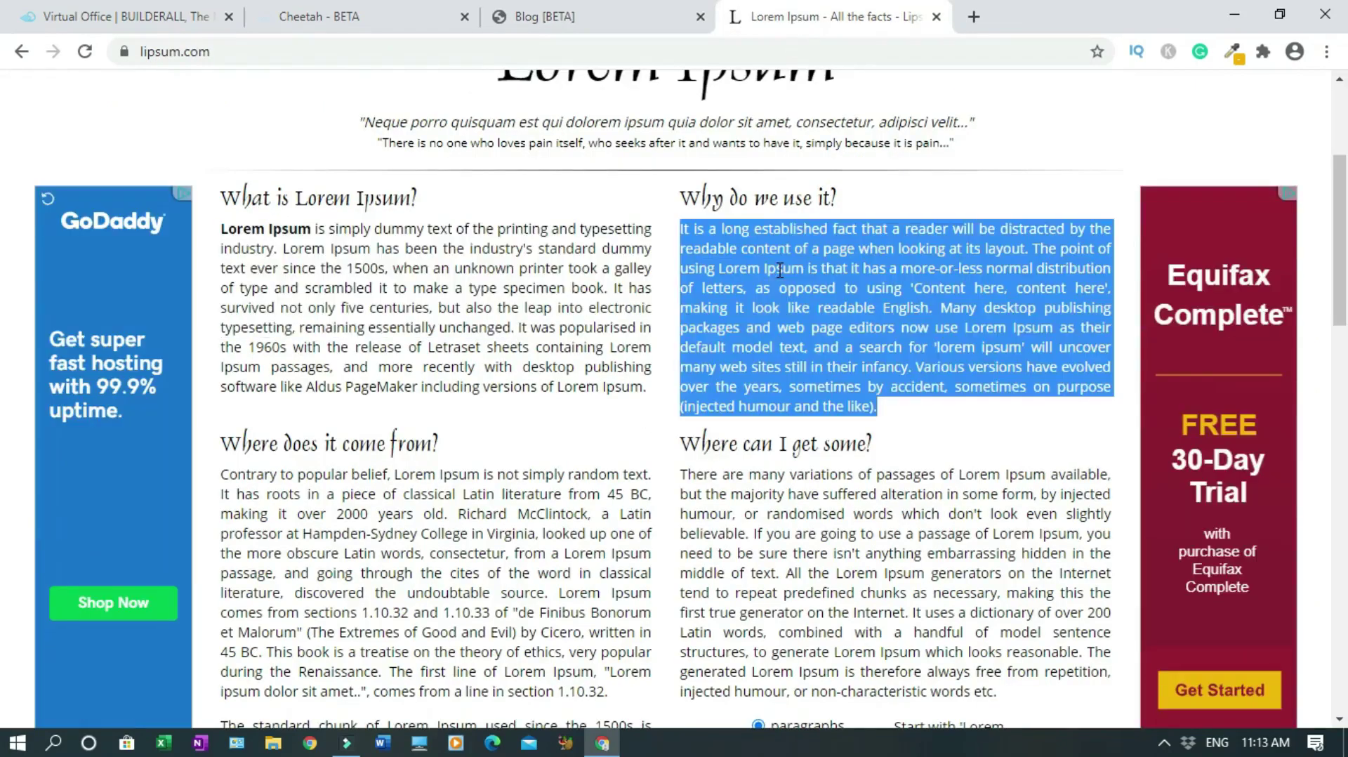
pyautogui.click(581, 17)
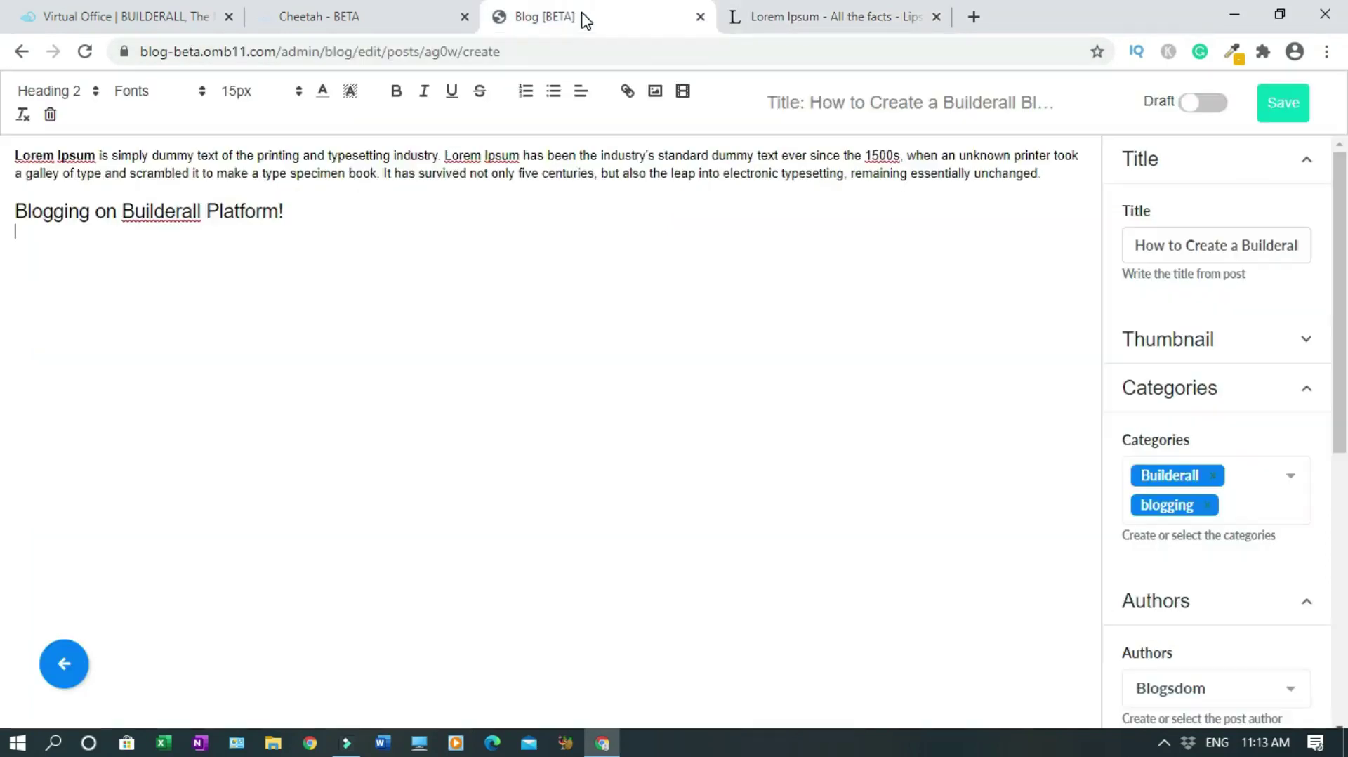
pyautogui.hotkey('ctrl', 'v')
pyautogui.click(284, 211)
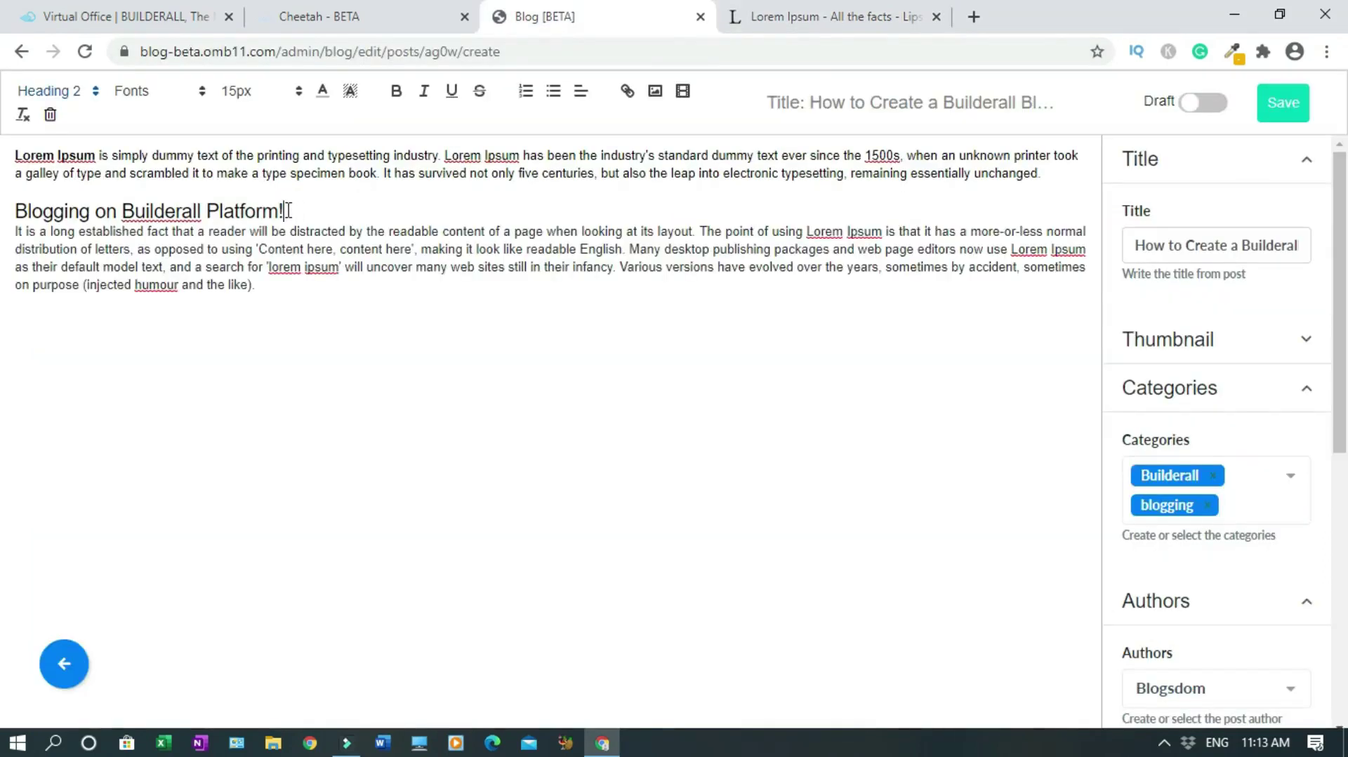
pyautogui.press('Return')
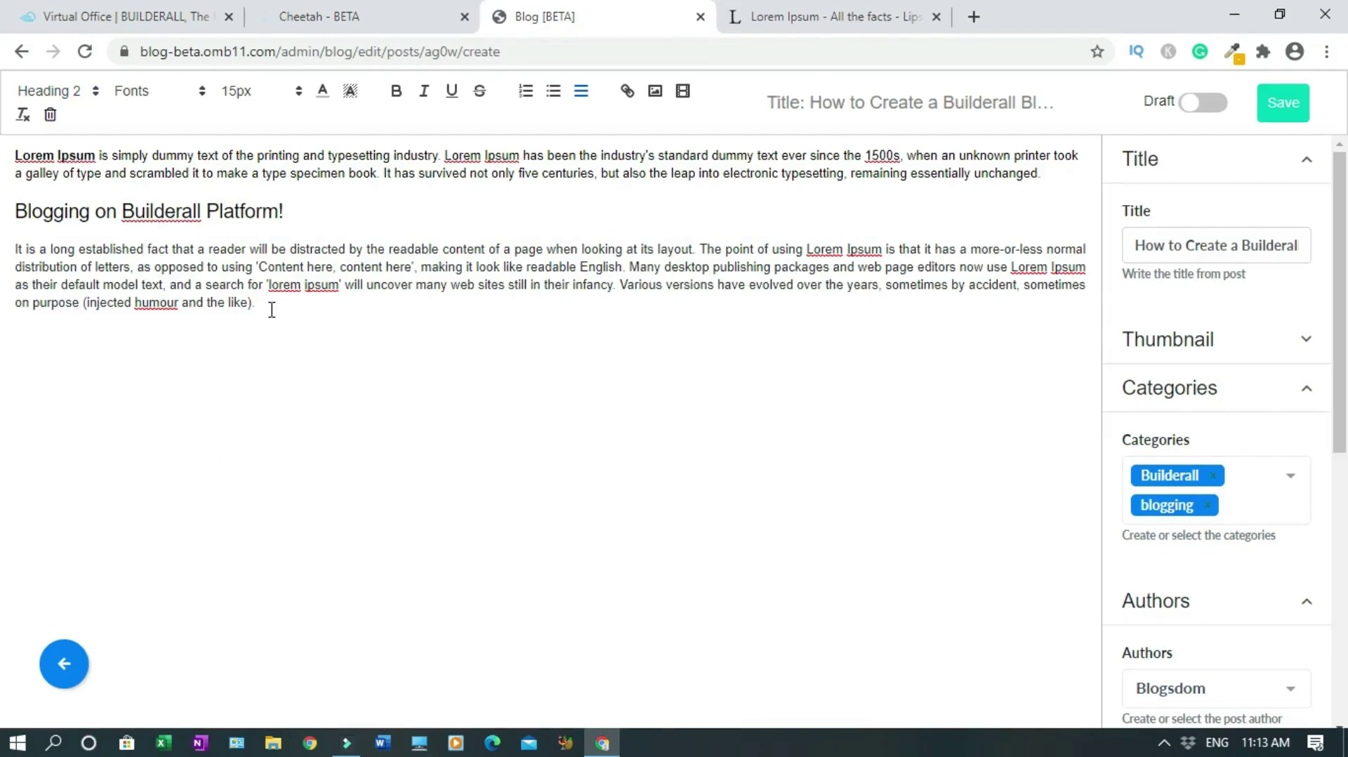
# Add the line "Blogging with the Cheetah Builder" below the second paragraph and format it as Heading 3
pyautogui.doubleClick(29, 341)
pyautogui.write('Blogging')
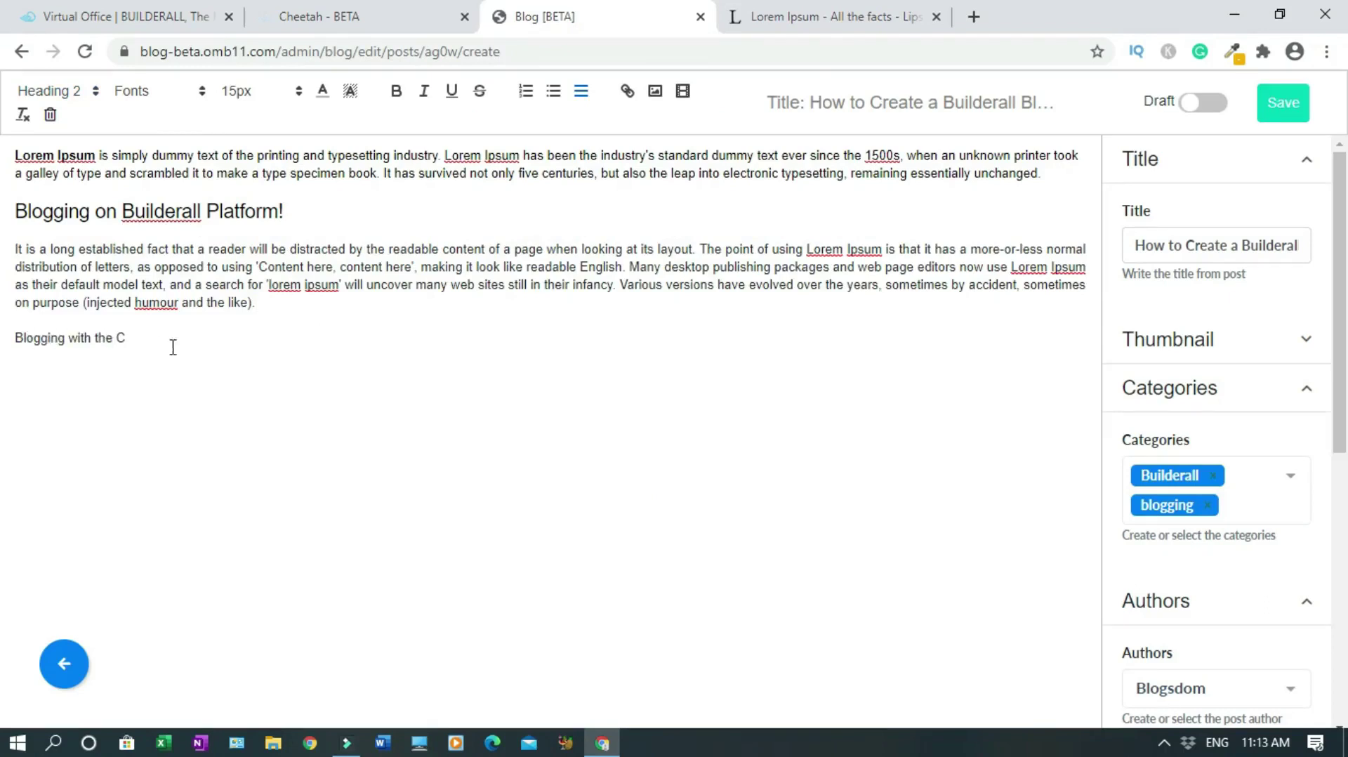
pyautogui.write('with the Cheetah Builder')
pyautogui.tripleClick(130, 338)
pyautogui.click(95, 93)
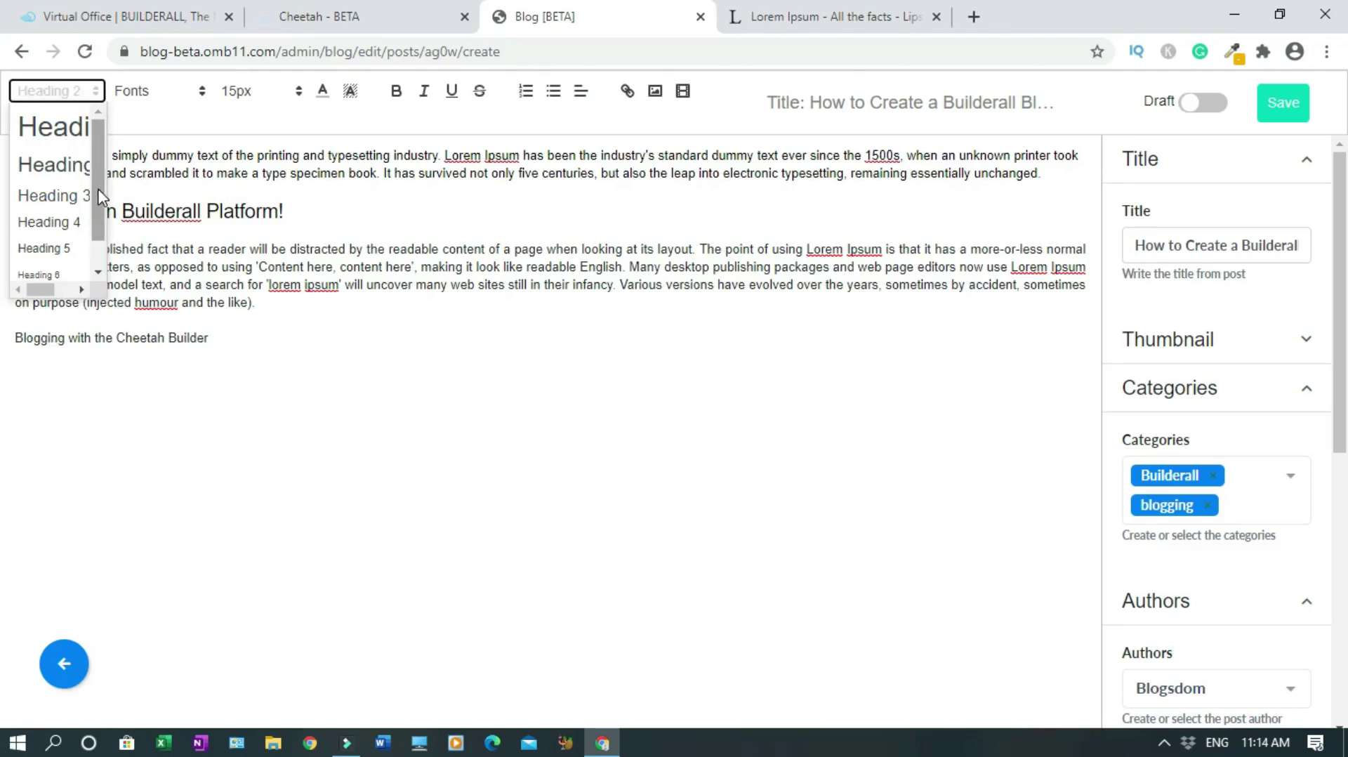
pyautogui.click(64, 197)
pyautogui.click(274, 335)
# Make both headings, "Blogging with the Cheetah Builder" and "Blogging on Builderall Platform!", bold
pyautogui.tripleClick(186, 338)
pyautogui.click(396, 90)
pyautogui.click(294, 348)
pyautogui.tripleClick(194, 217)
pyautogui.click(396, 91)
pyautogui.click(357, 342)
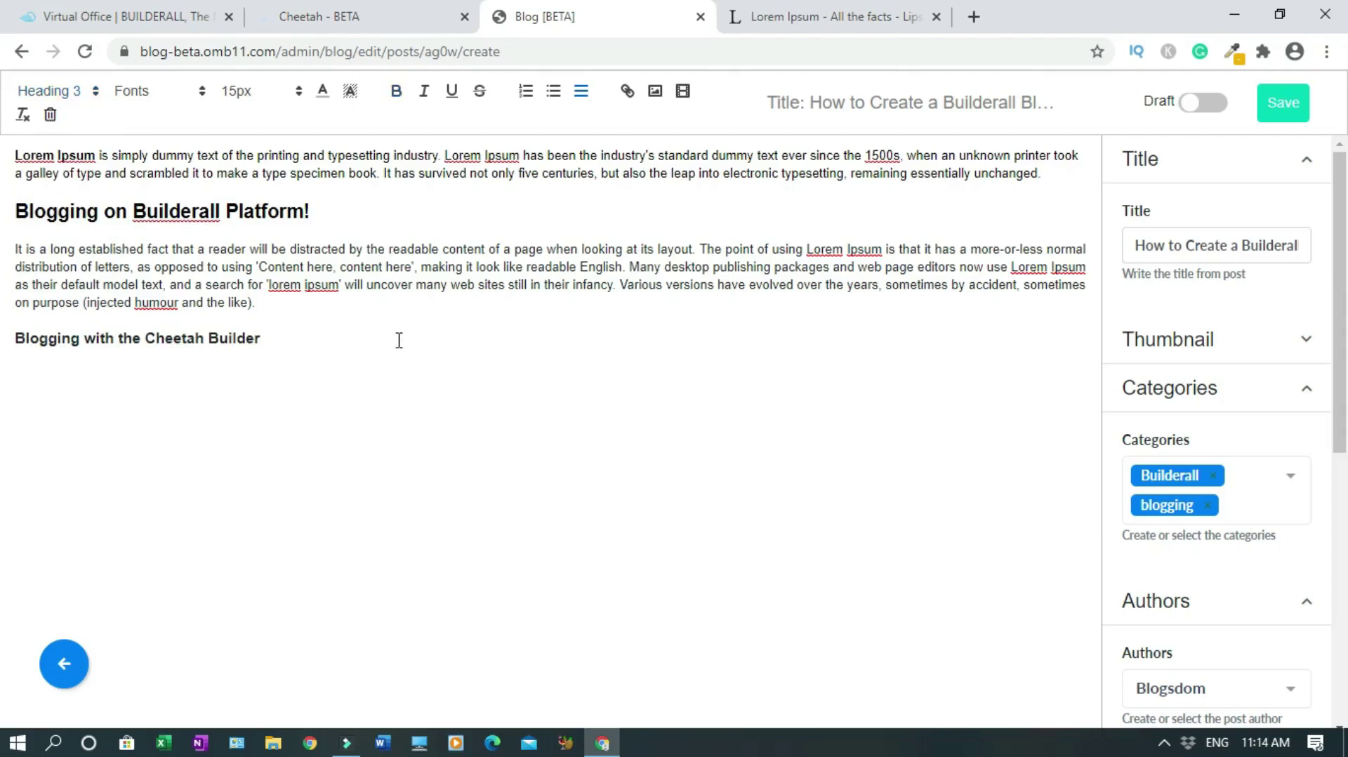
# Copy the "Where can I get some?" paragraph from lipsum.com below the "Blogging with the Cheetah Builder" heading
pyautogui.click(821, 16)
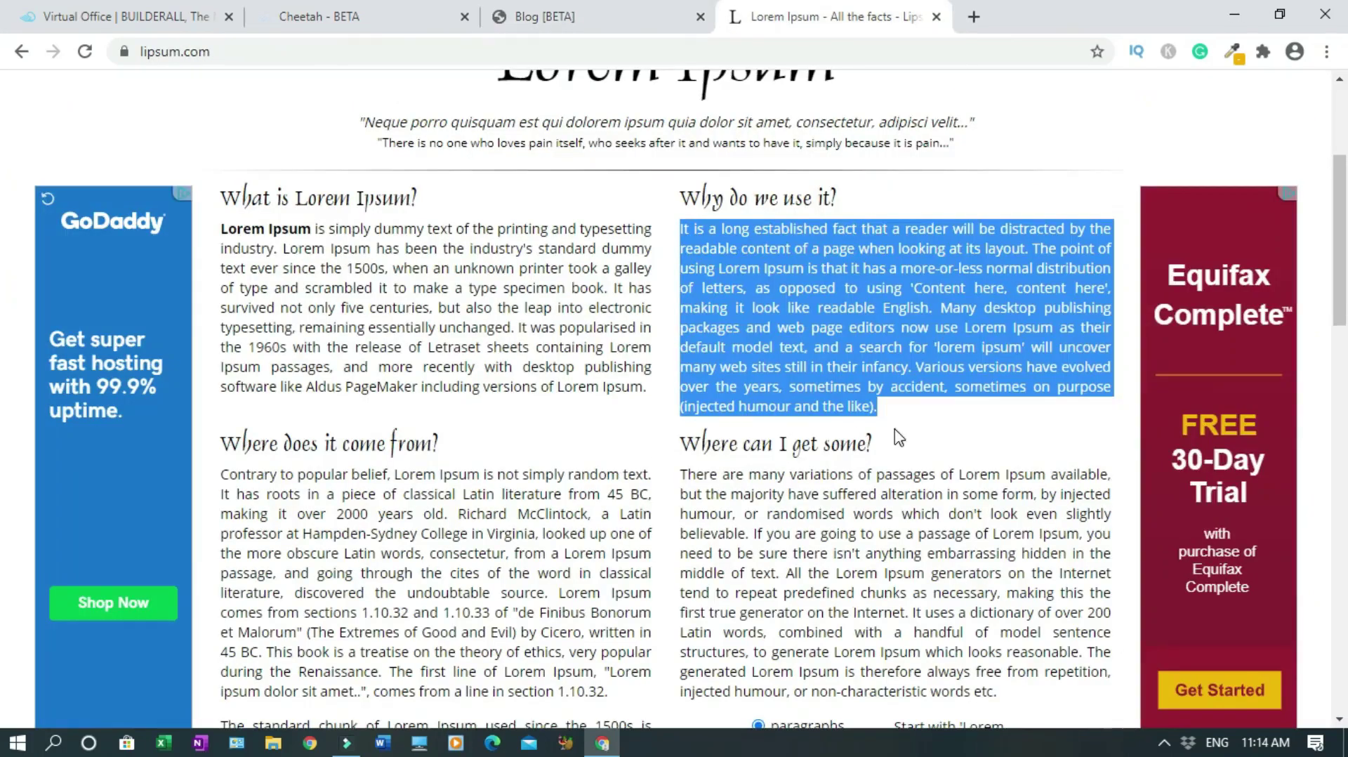
pyautogui.moveTo(681, 475); pyautogui.dragTo(1016, 695)
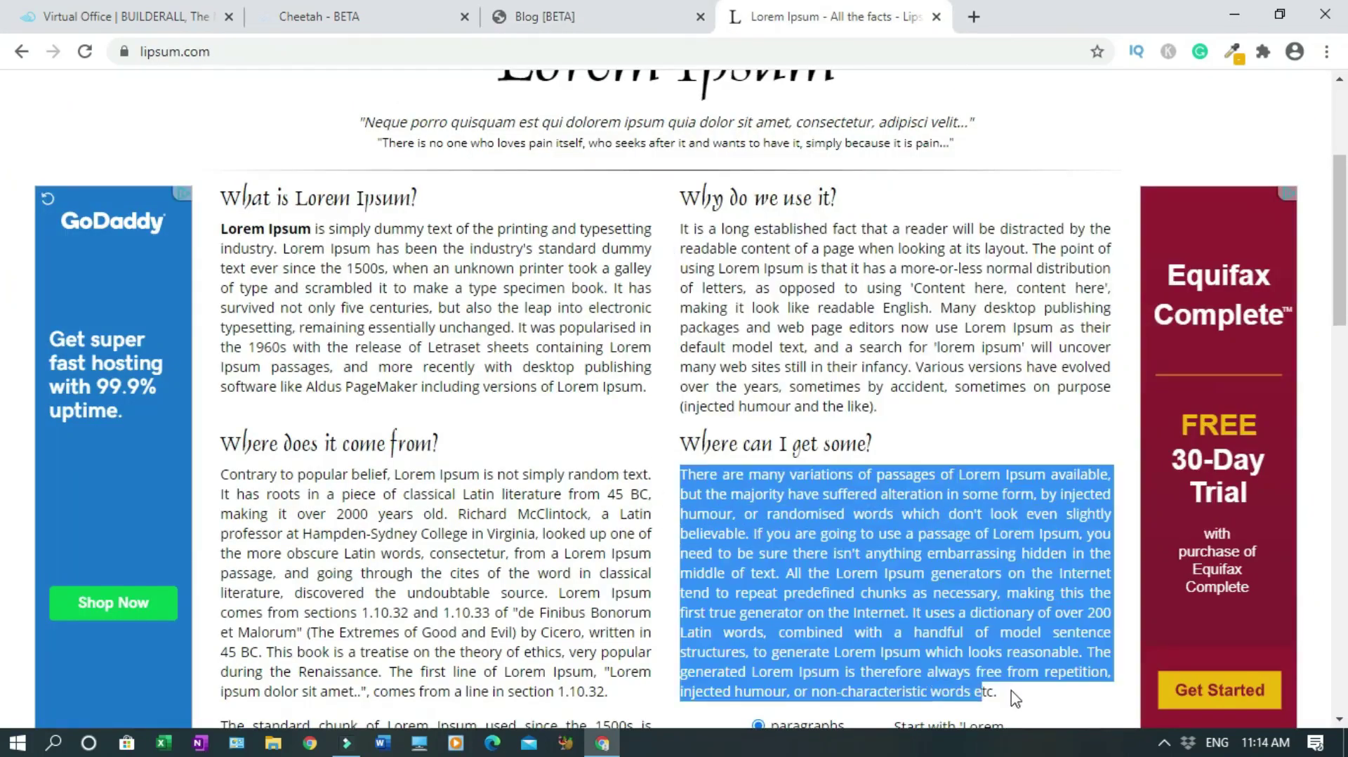
pyautogui.rightClick(878, 583)
pyautogui.click(898, 591)
pyautogui.click(600, 21)
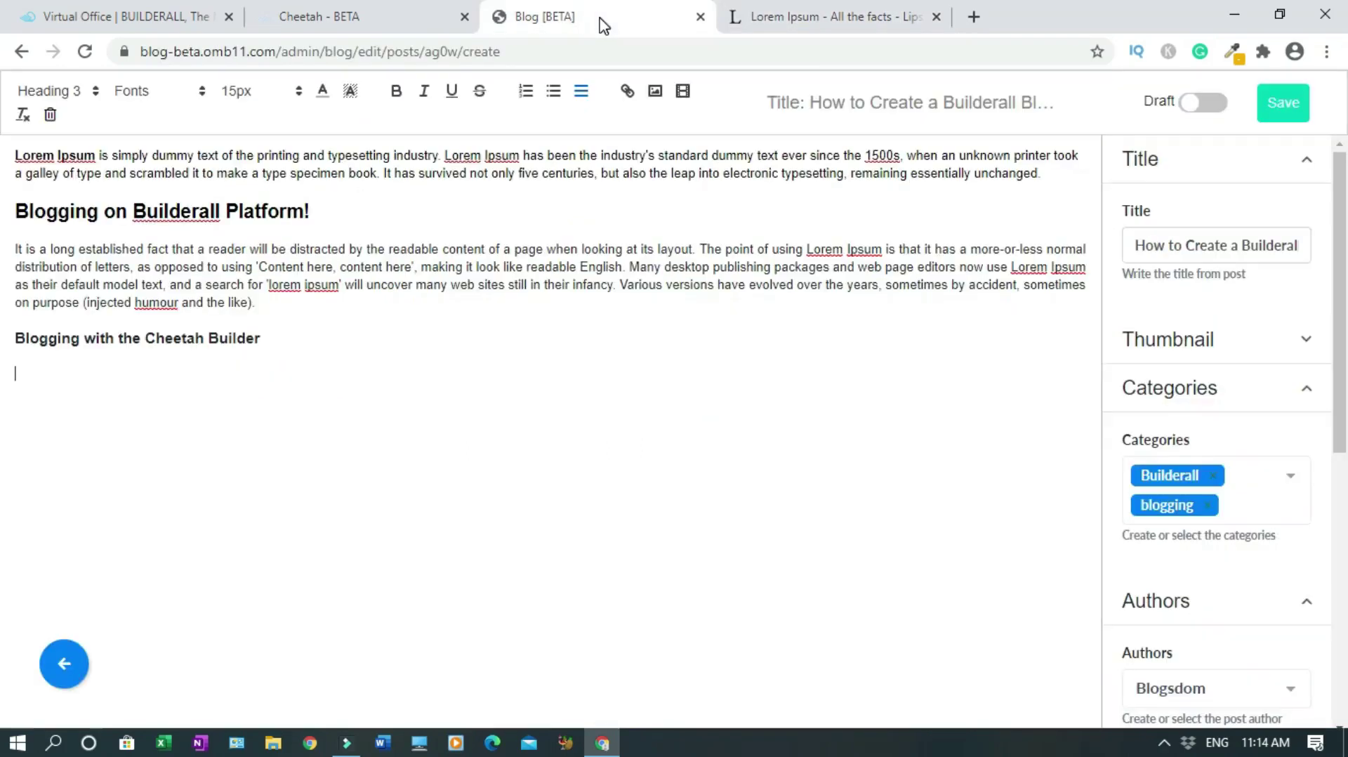
pyautogui.rightClick(84, 370)
pyautogui.click(133, 524)
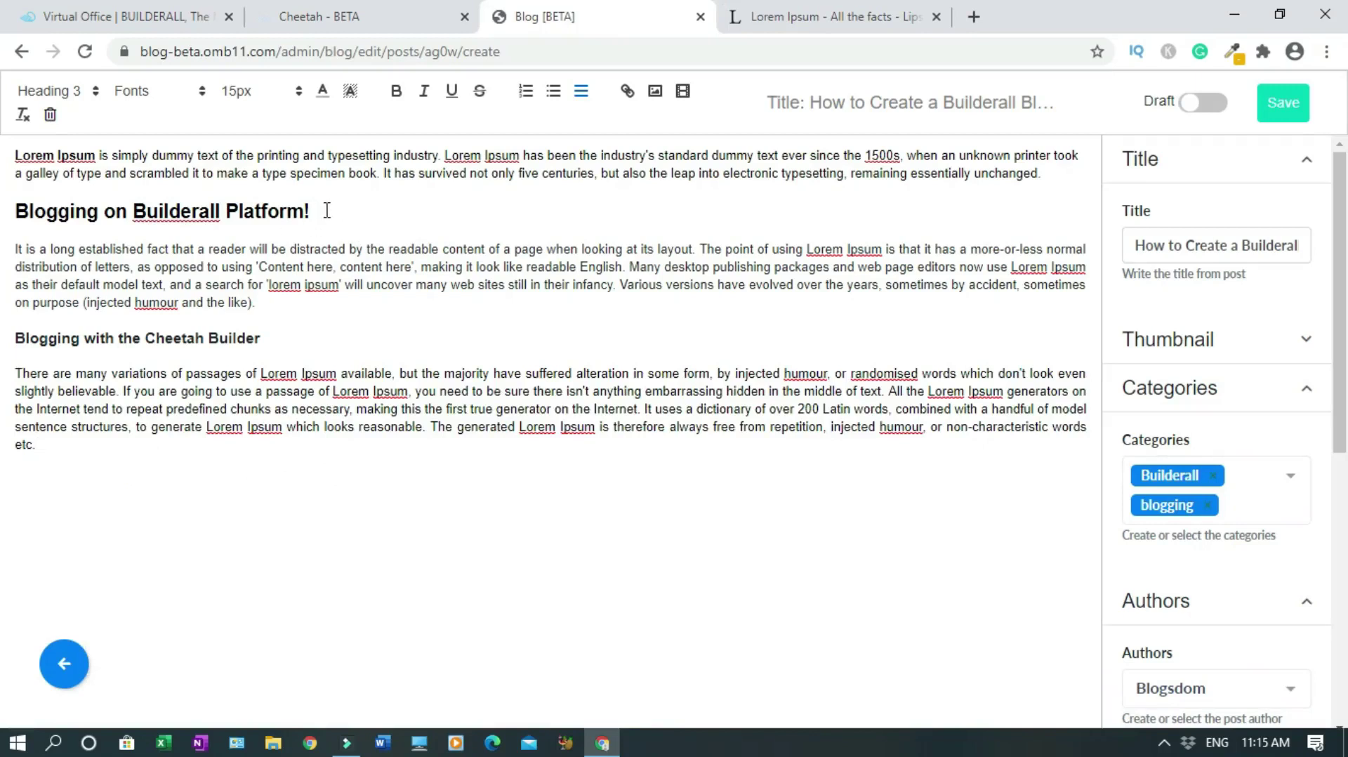
# Insert the "Builderall Cheetah Builder All-In-One Digital Marketing Software" image from the library below the "Blogging on Builderall Platform!" heading
pyautogui.press('Return')
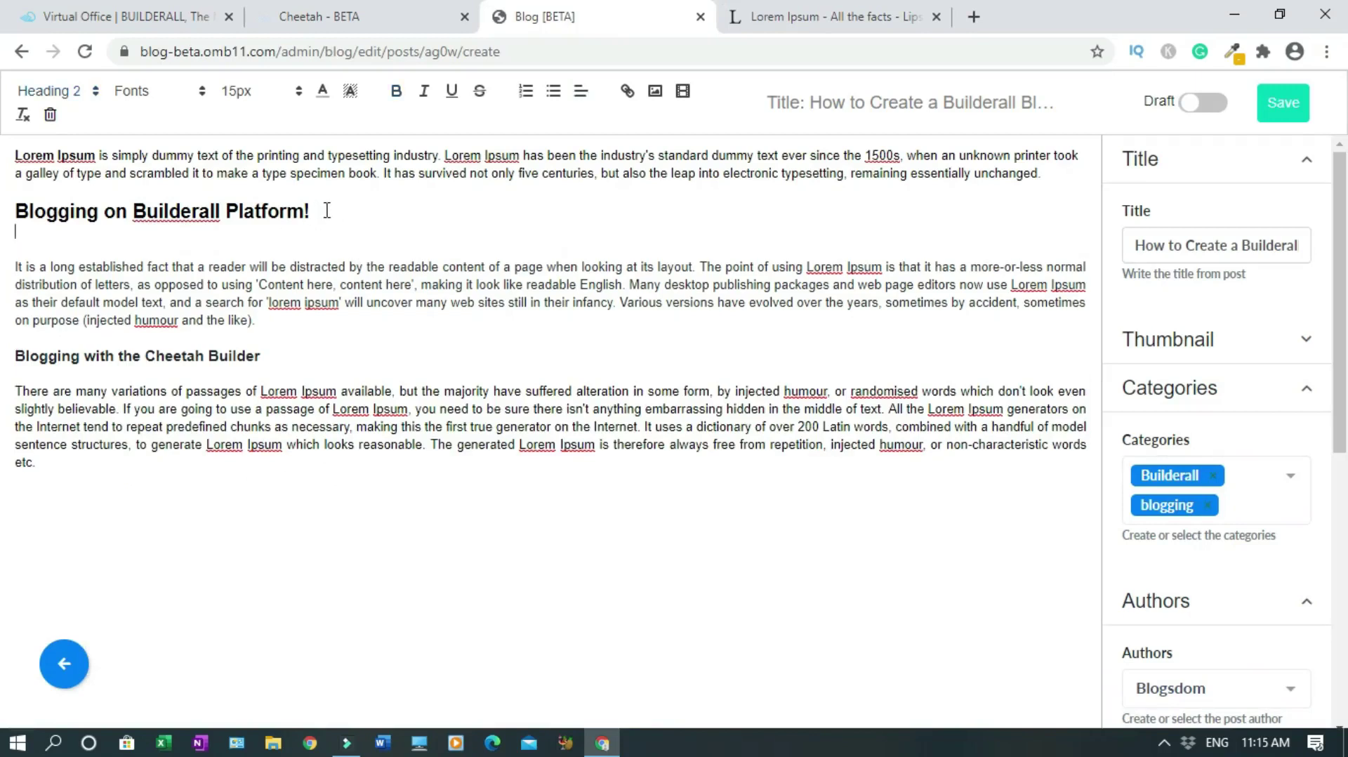
pyautogui.press('Return')
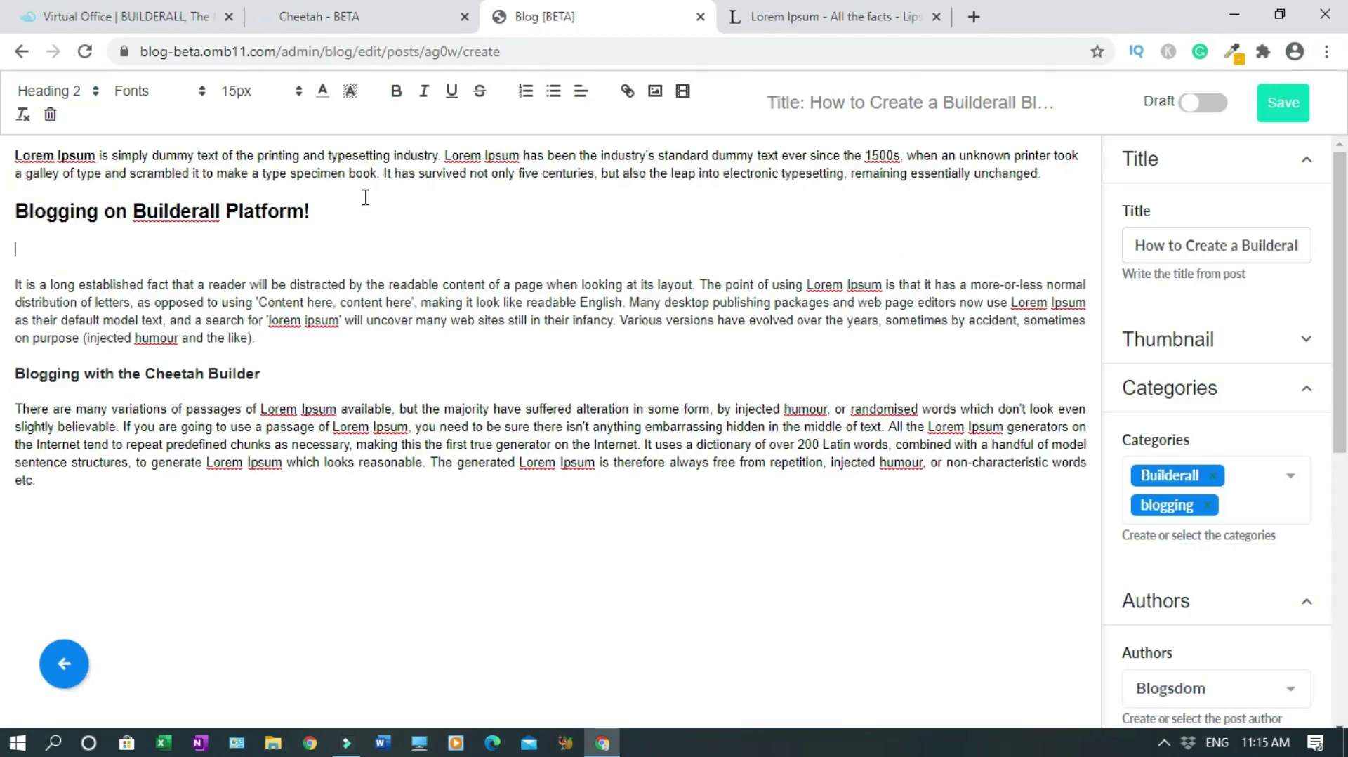
pyautogui.click(654, 90)
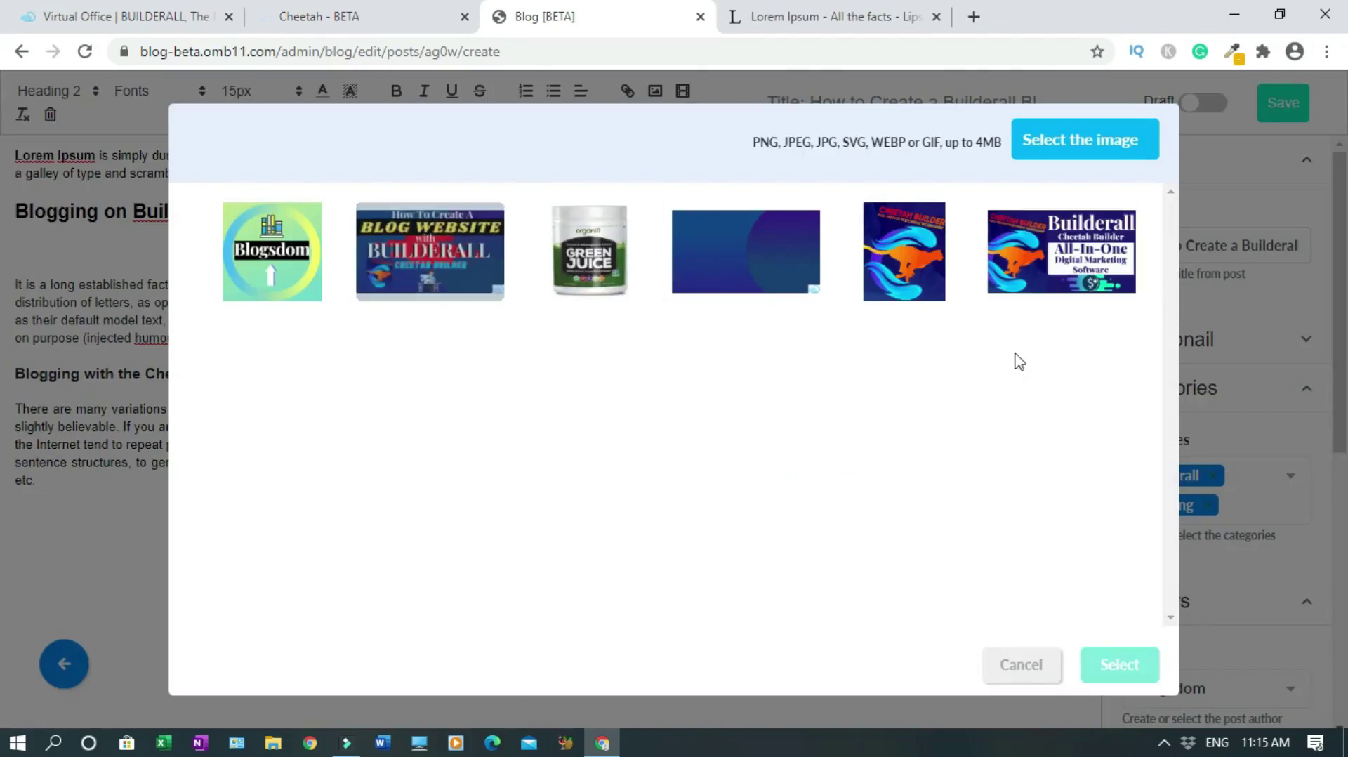
pyautogui.click(1064, 265)
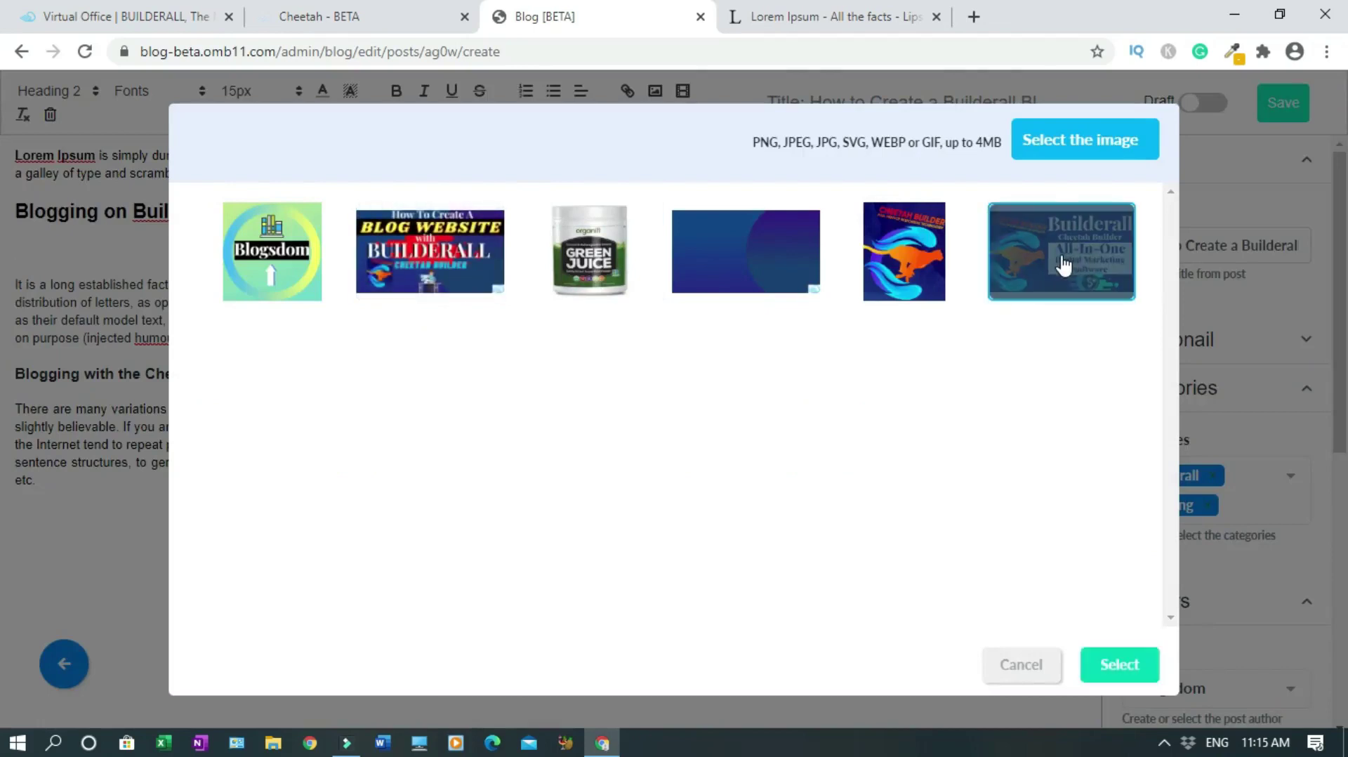
pyautogui.click(1120, 664)
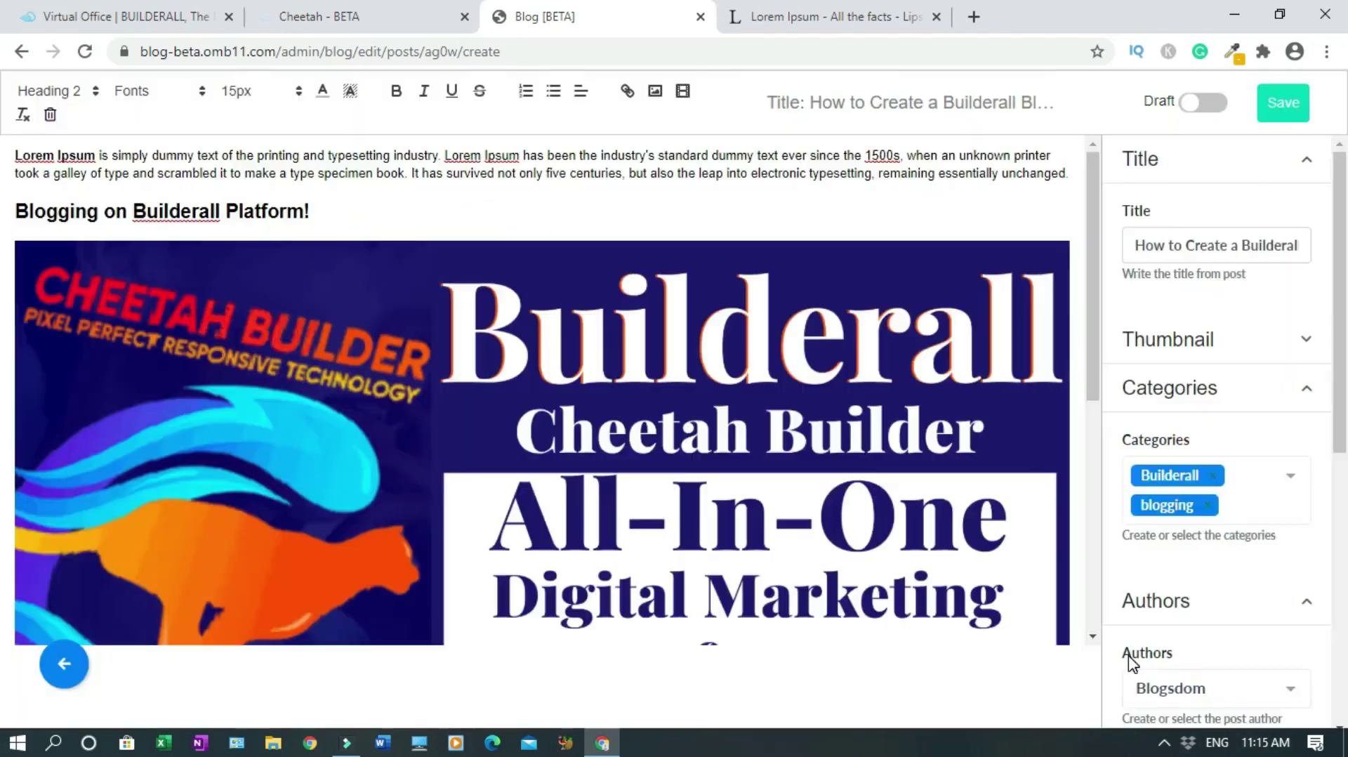
# Shrink the image below the "Blogging on Builderall Platform!" heading to about 397 × 223, keeping its proportions
pyautogui.moveTo(1092, 284); pyautogui.dragTo(1106, 429)
pyautogui.click(1008, 389)
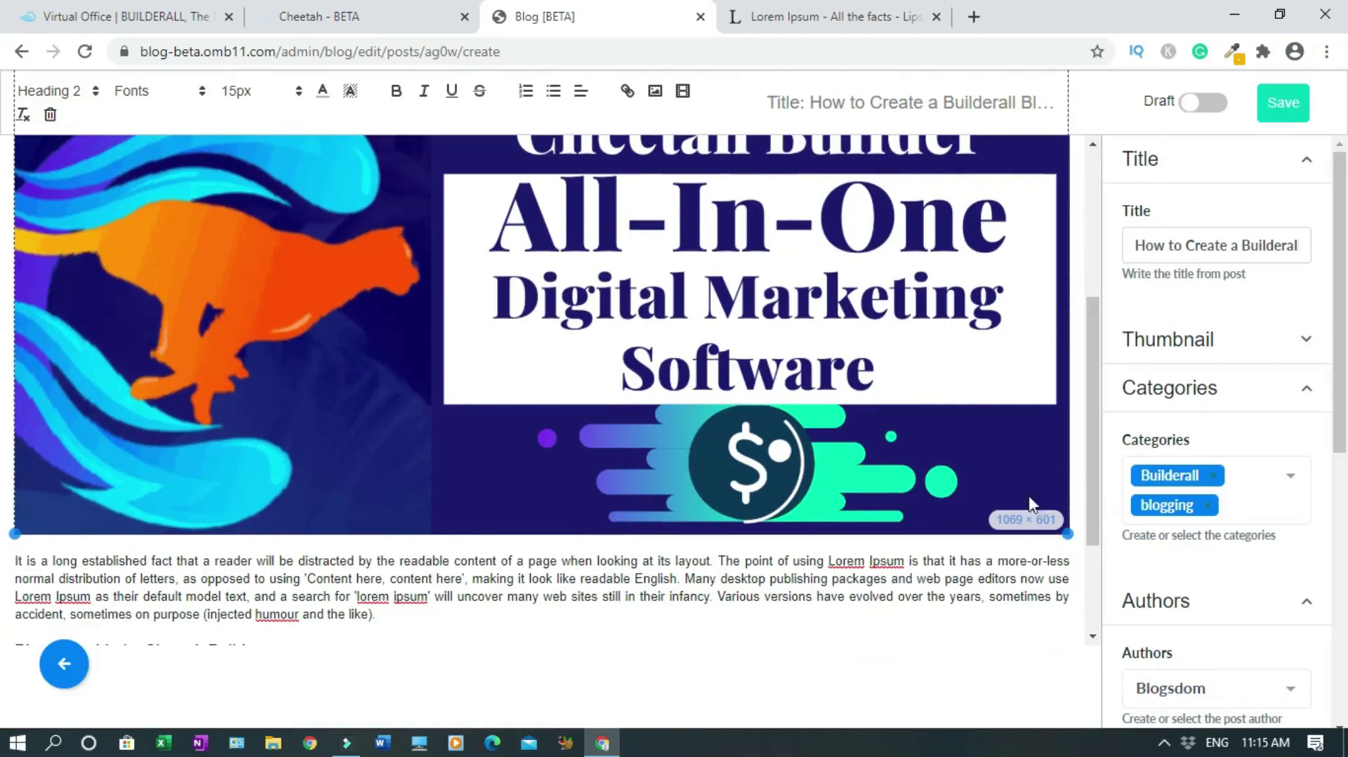
pyautogui.moveTo(1067, 535); pyautogui.dragTo(424, 226)
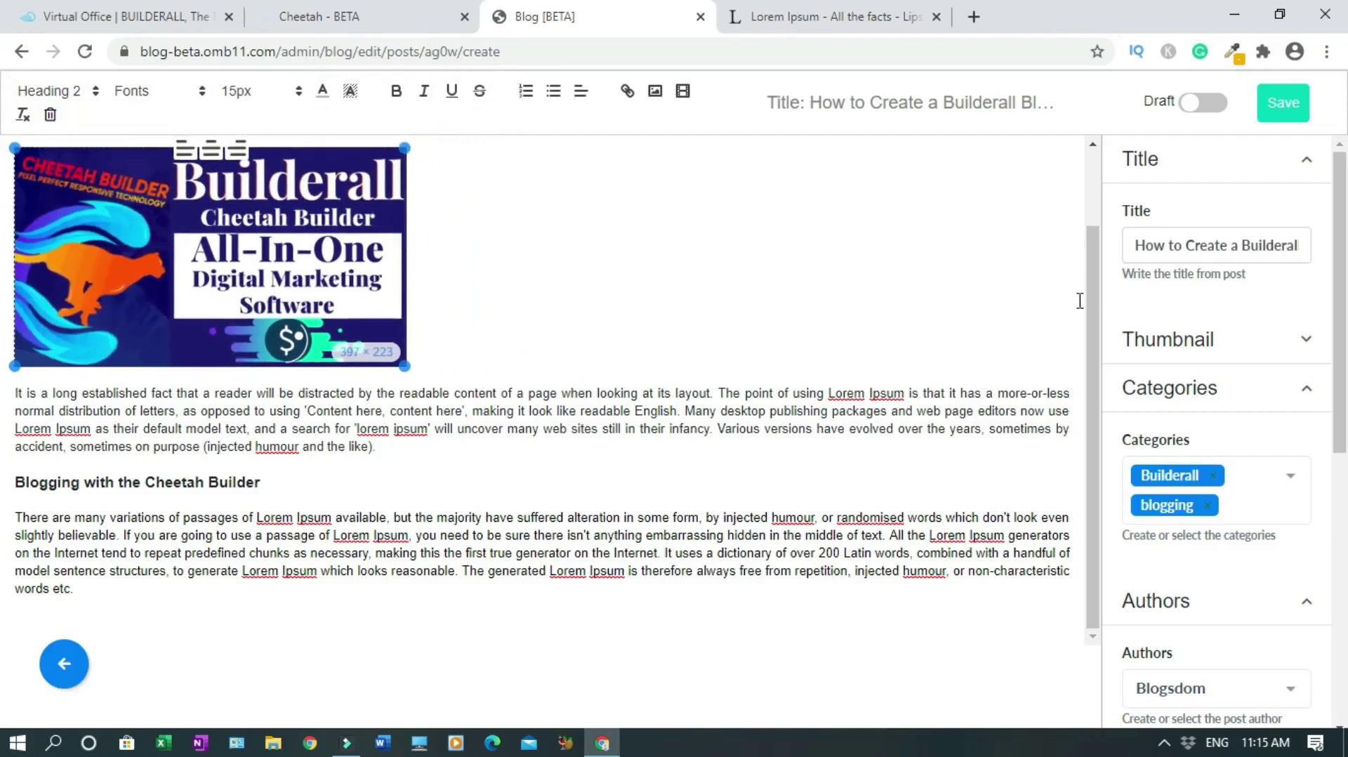
pyautogui.moveTo(1090, 322); pyautogui.dragTo(1081, 223)
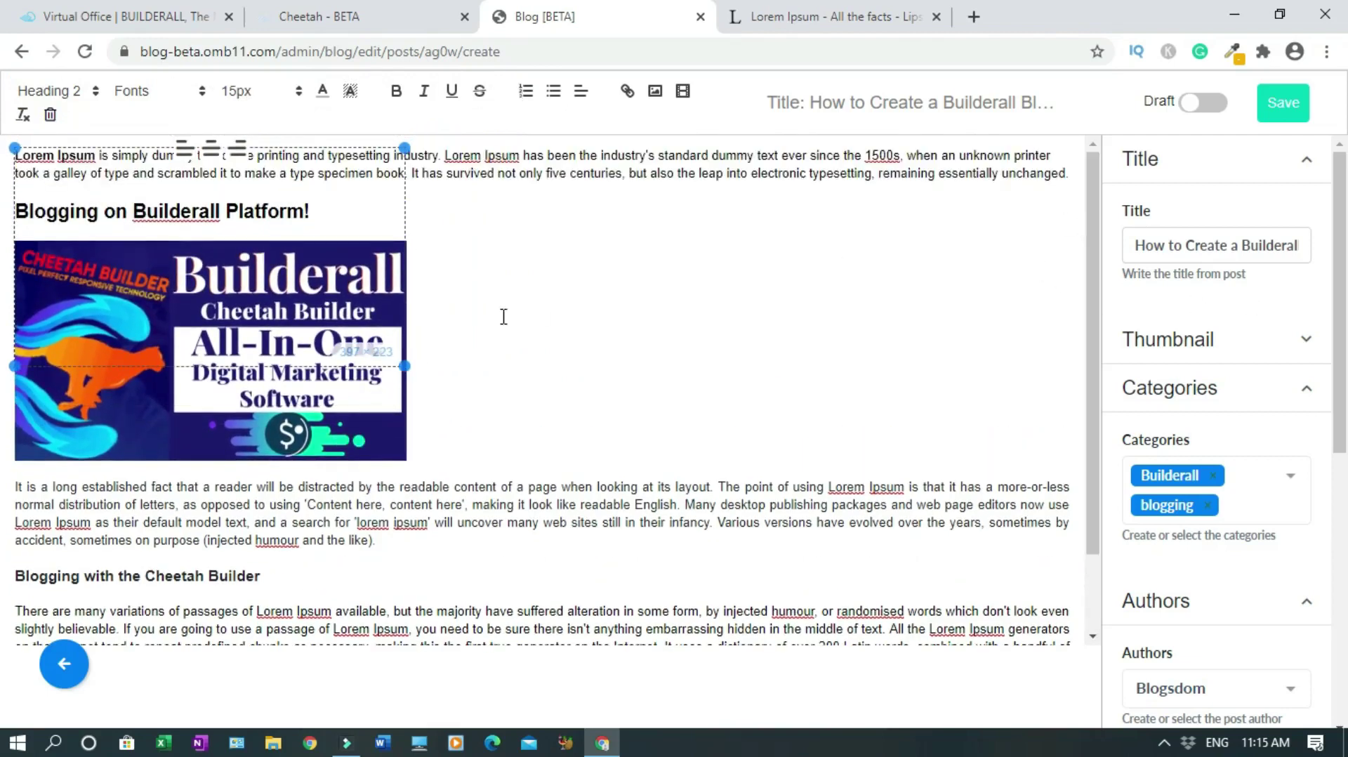
pyautogui.click(655, 320)
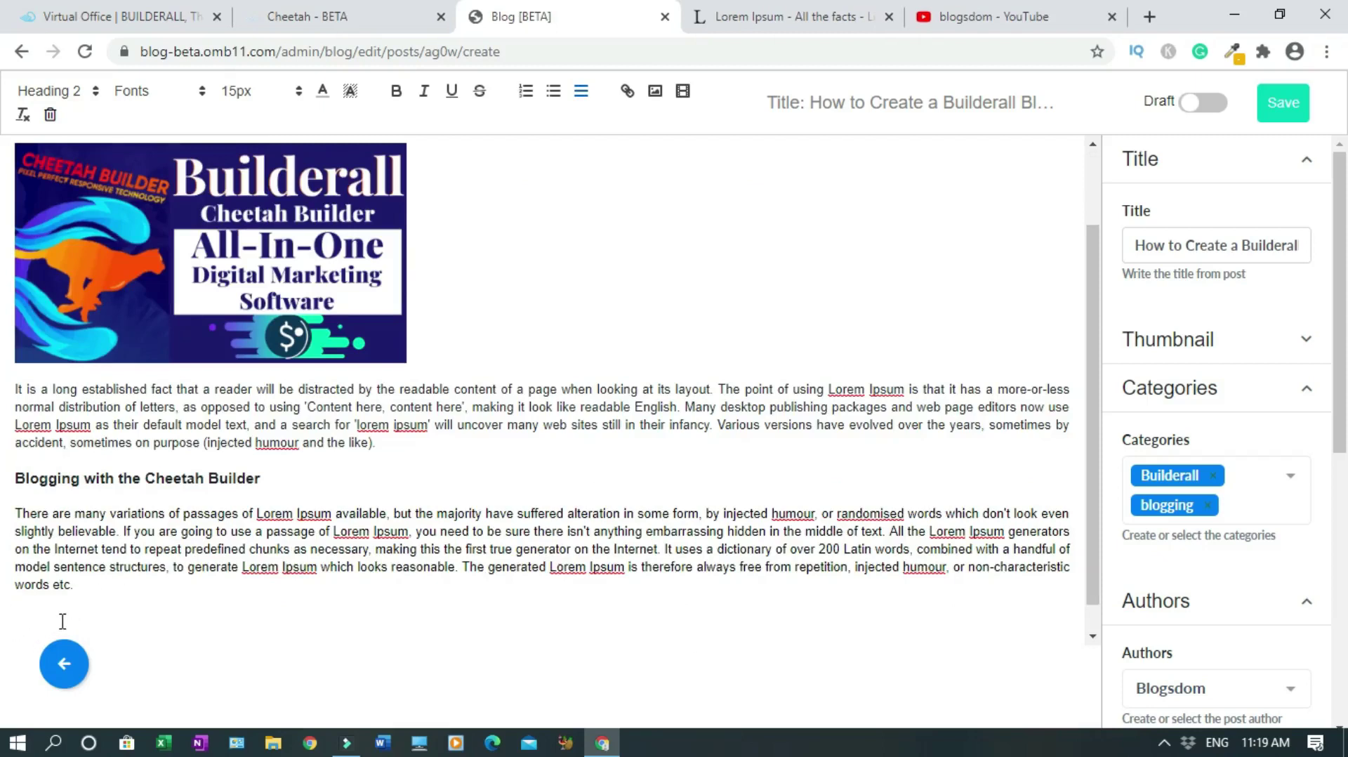
# Embed the Blogsdom YouTube video "How To Create Affiliate Marketing Sales Funnel With Builderall Landing Page…" on a new line below the last paragraph, using its copied link address
pyautogui.press('Return')
pyautogui.click(682, 96)
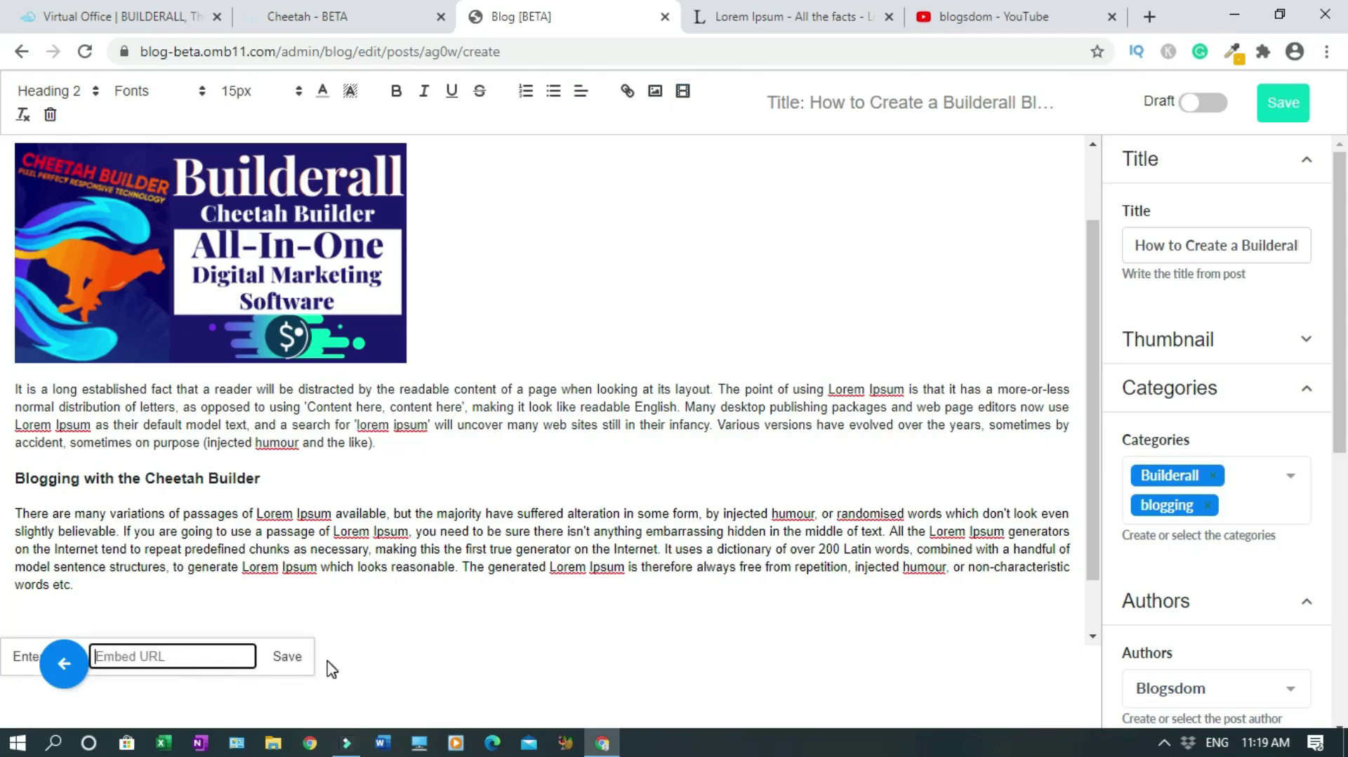
pyautogui.click(973, 24)
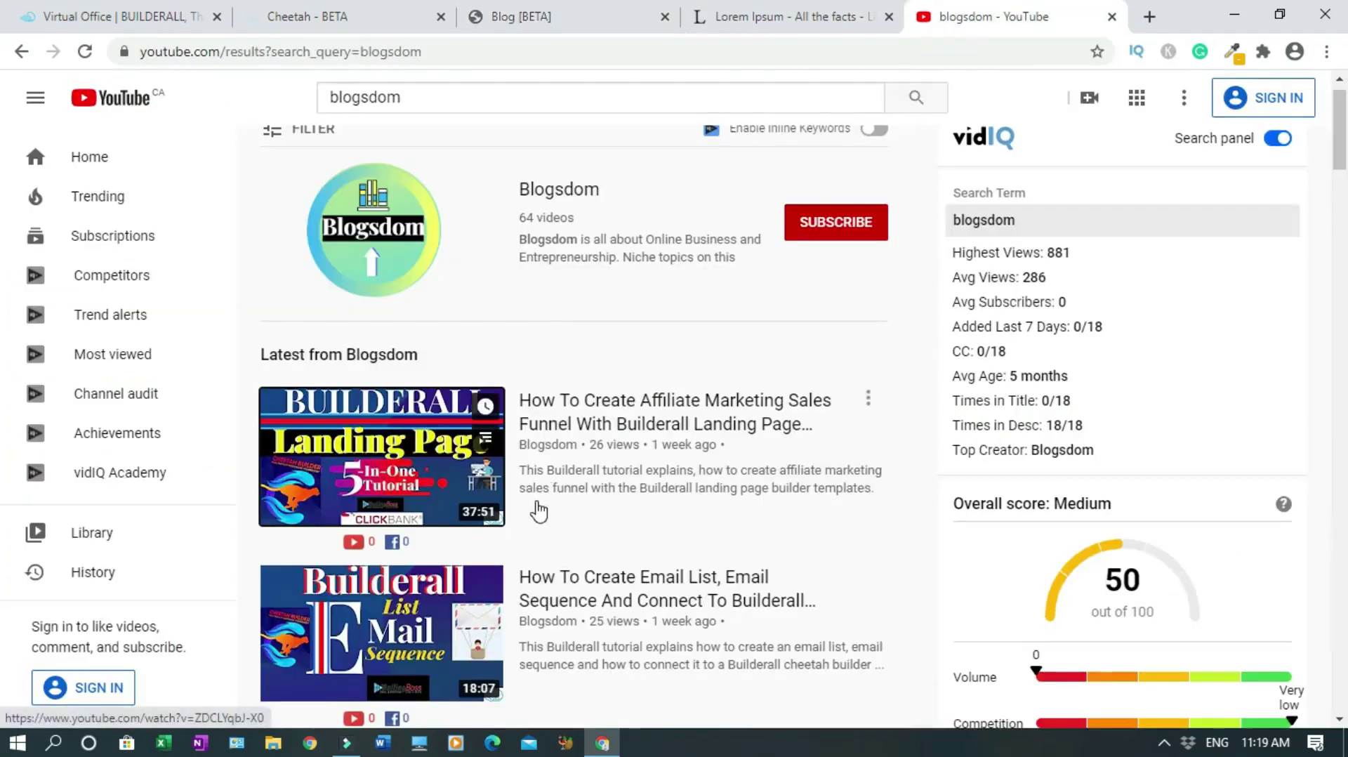
pyautogui.rightClick(428, 496)
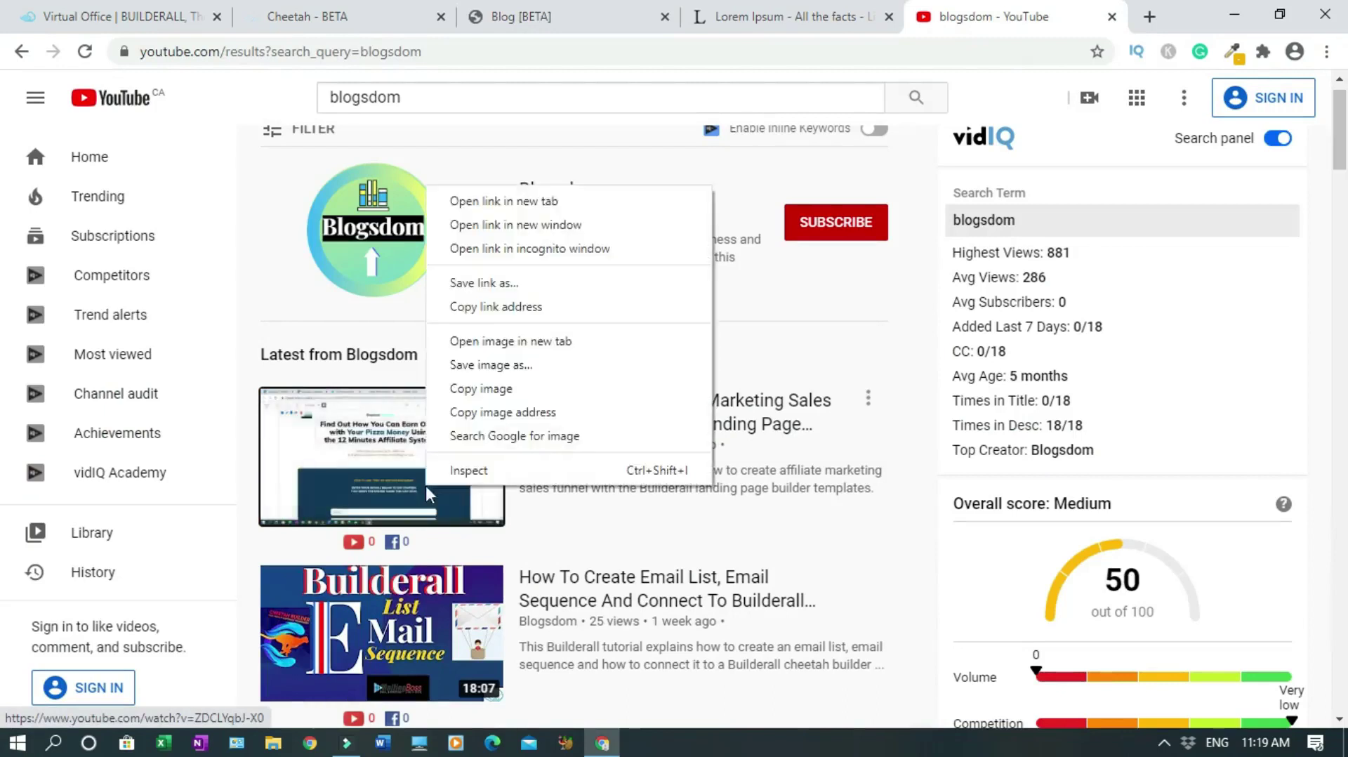
pyautogui.click(507, 307)
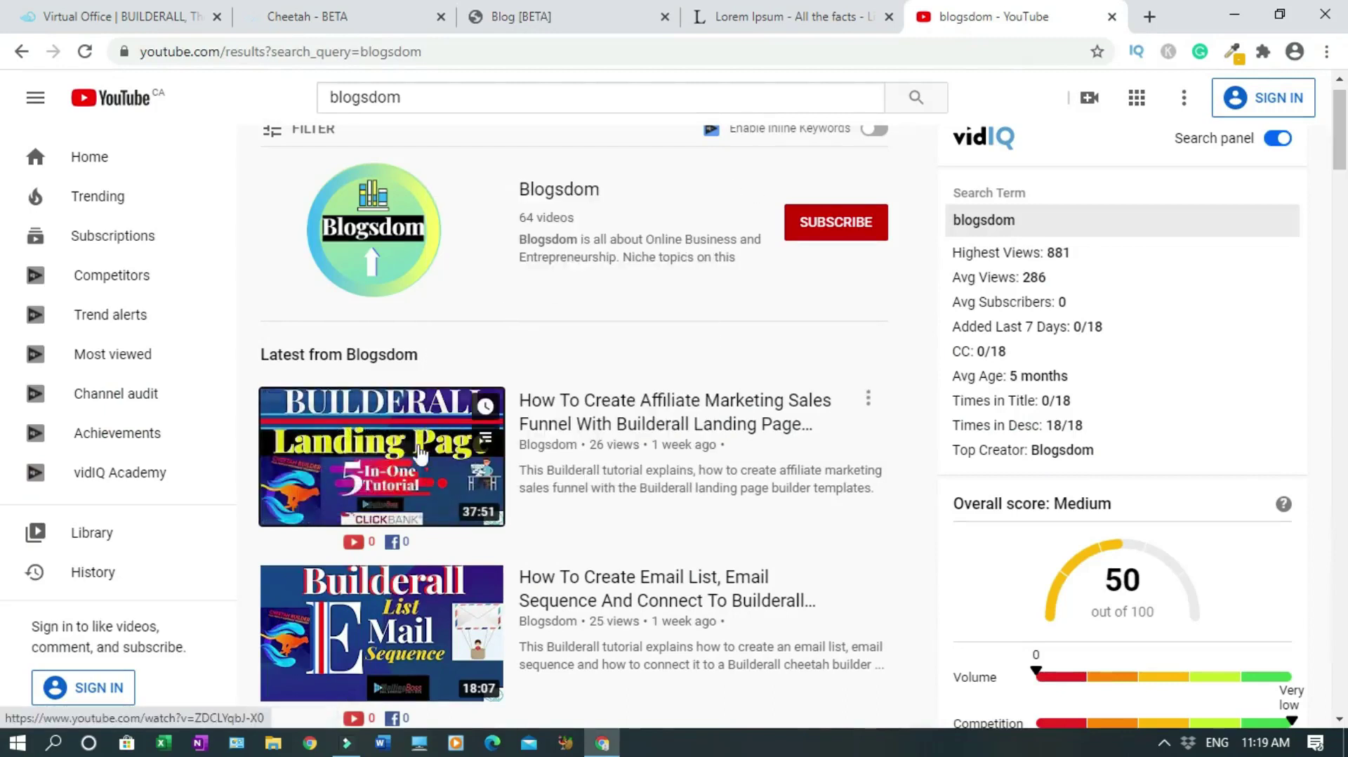
pyautogui.click(535, 32)
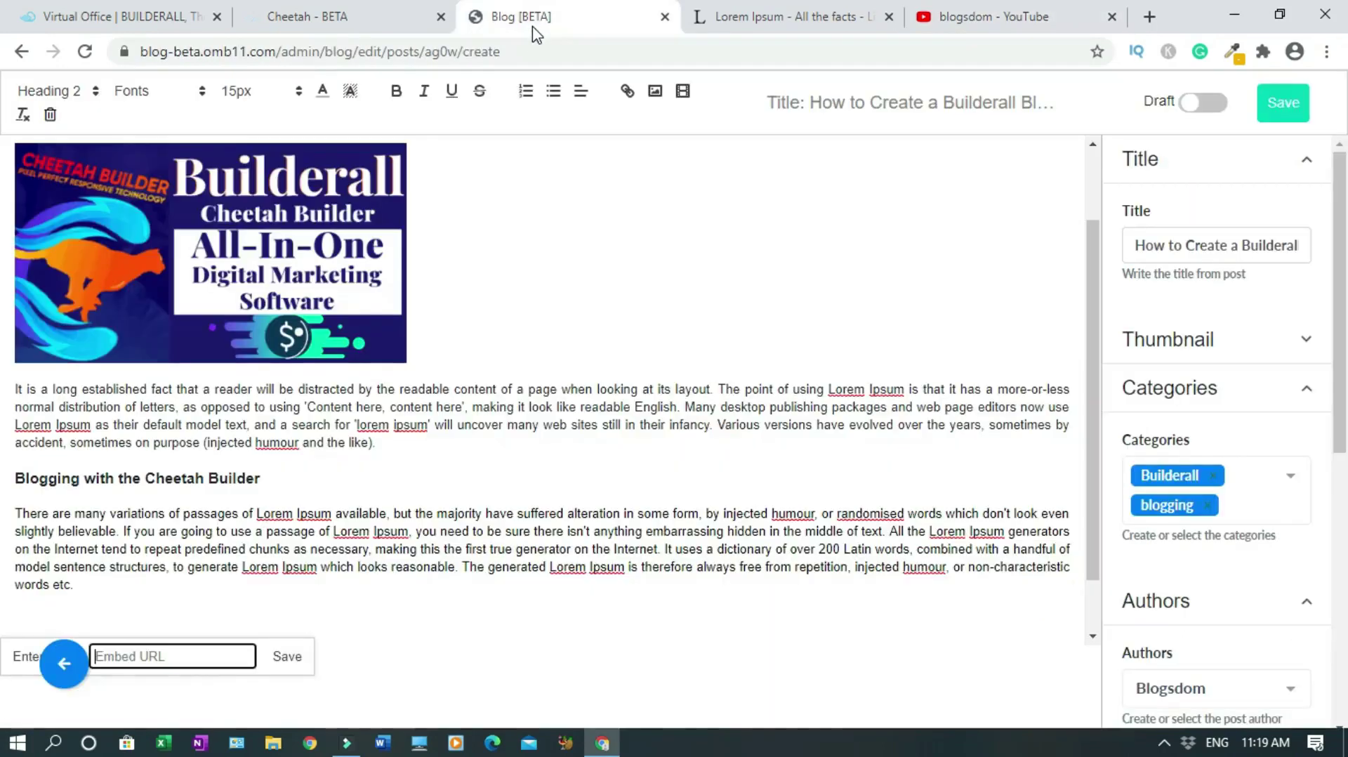
pyautogui.rightClick(128, 648)
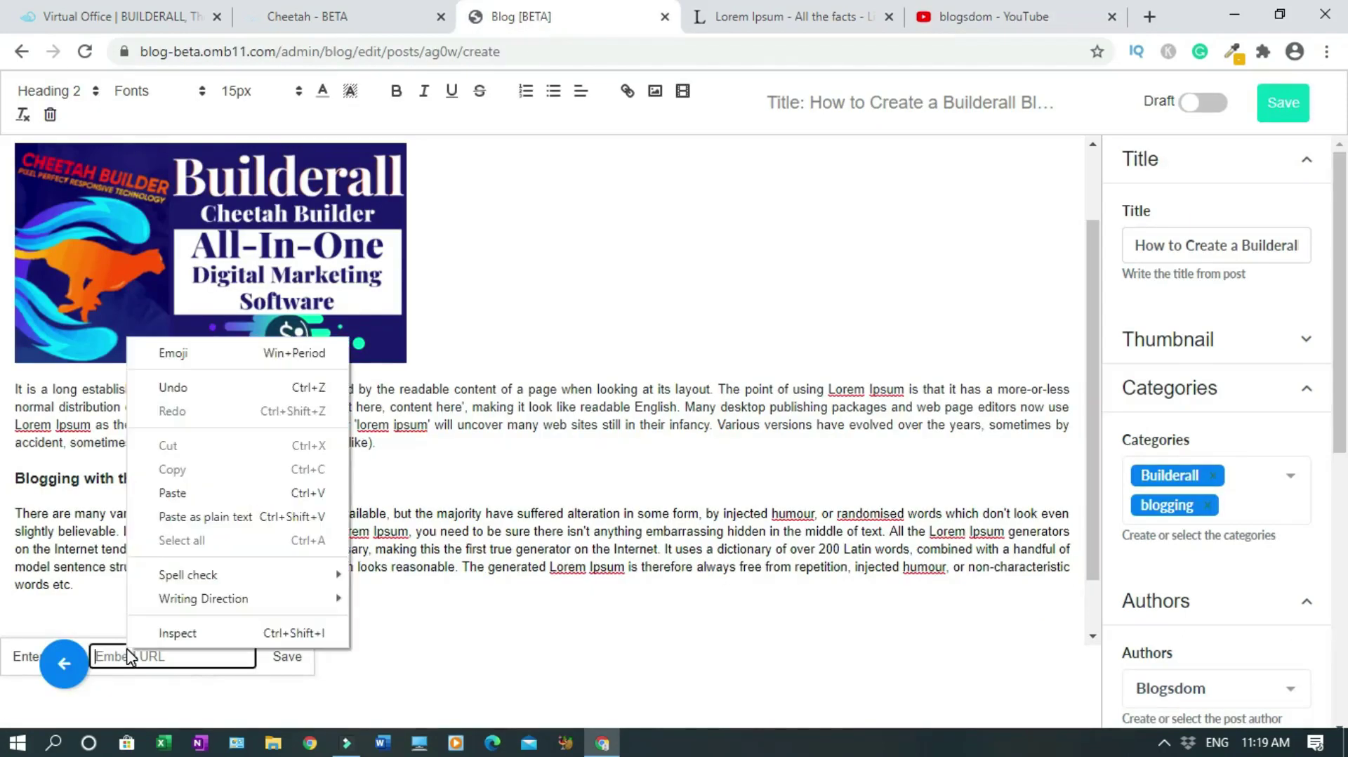
pyautogui.click(172, 489)
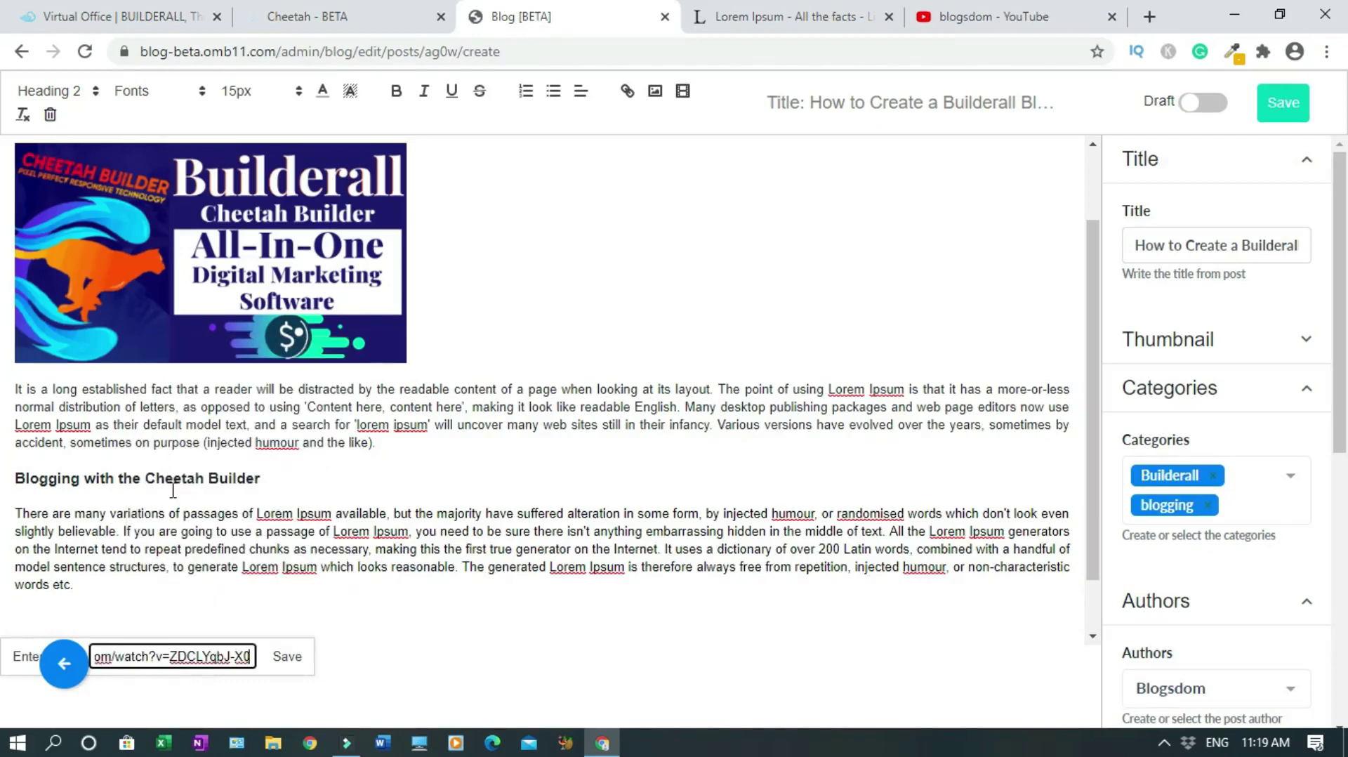
pyautogui.click(289, 660)
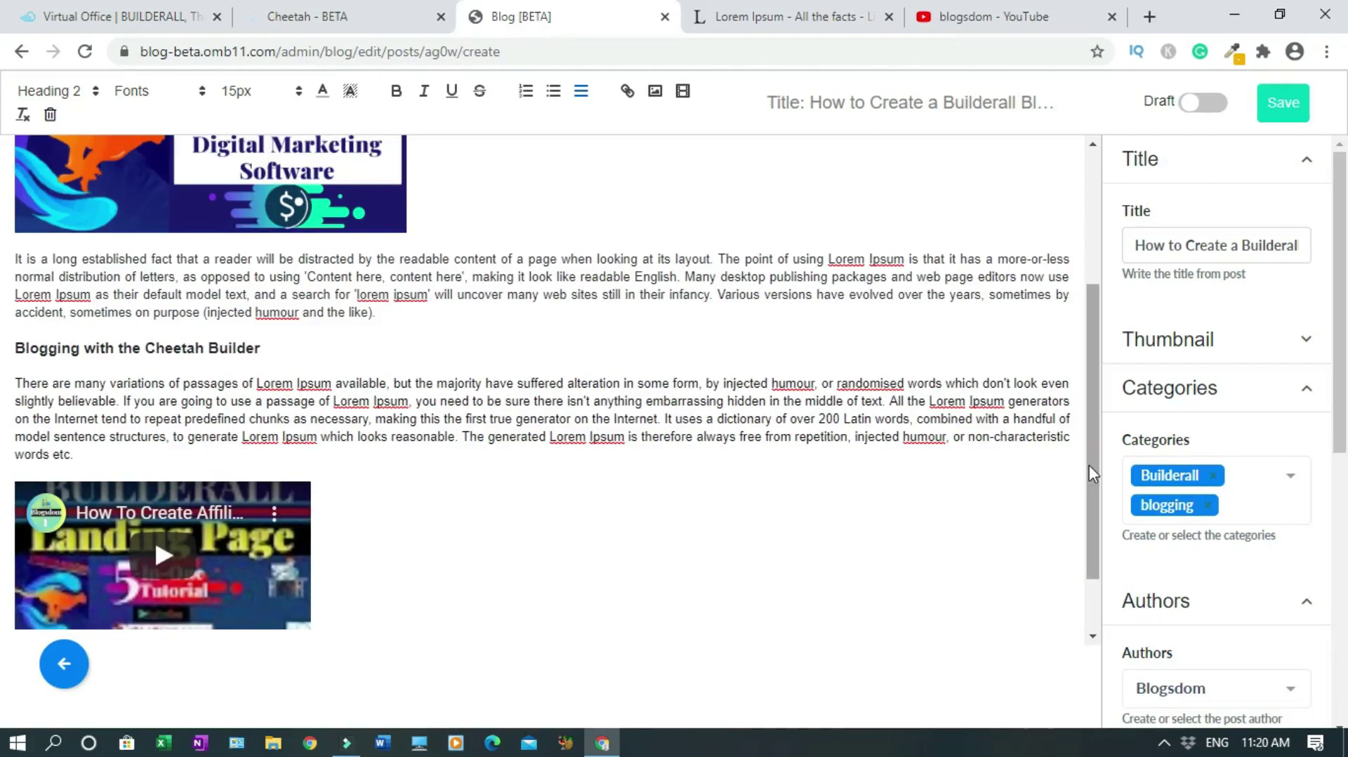
# Enlarge the embedded YouTube video proportionally to nearly half the width of the text column
pyautogui.scroll(-1, 1089, 464)
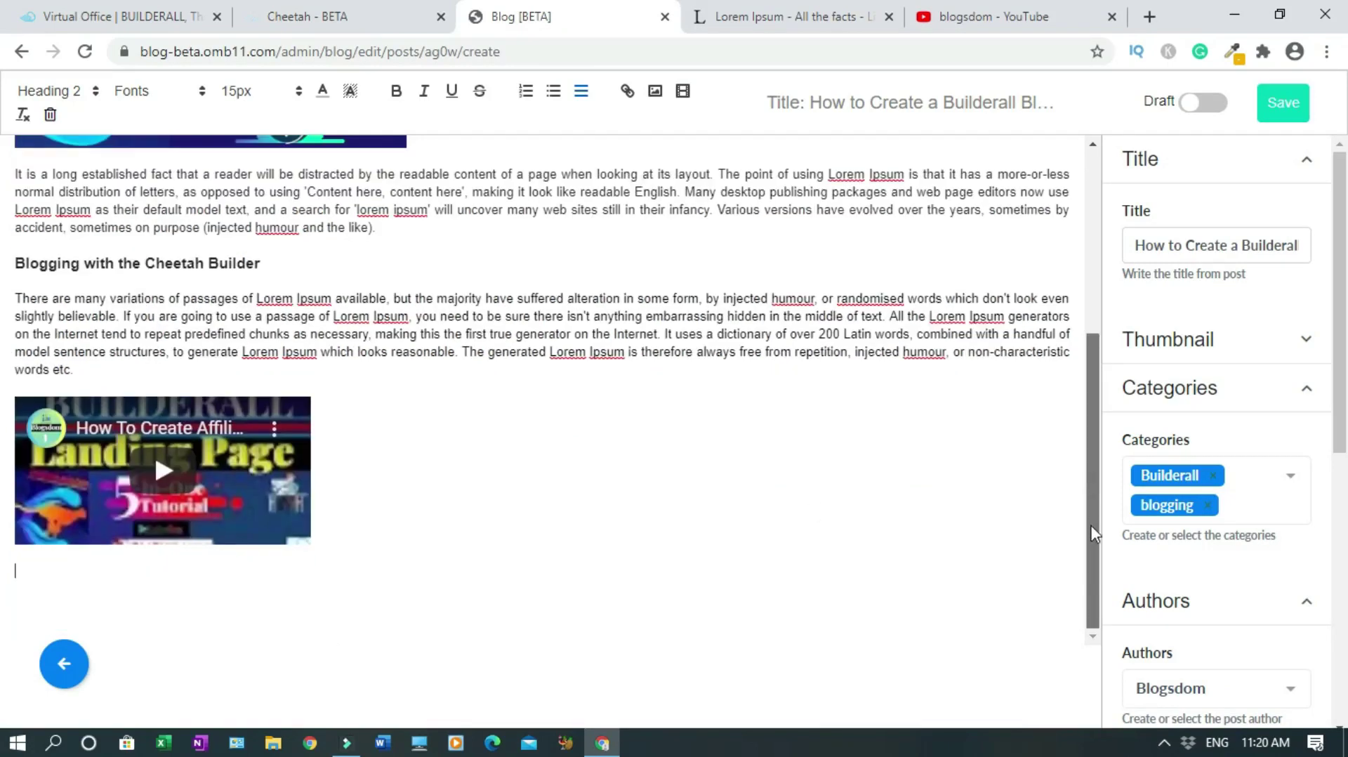
pyautogui.click(251, 484)
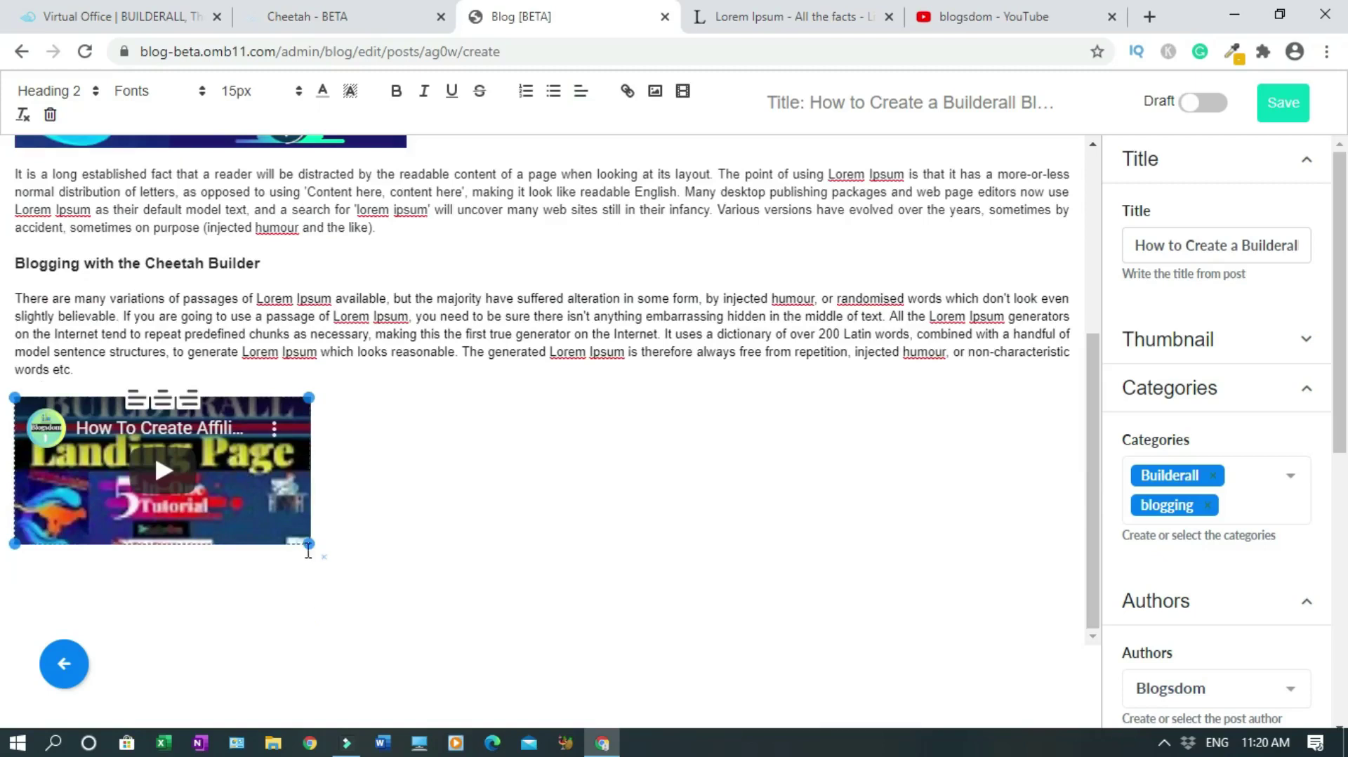
pyautogui.moveTo(310, 545); pyautogui.dragTo(521, 654)
pyautogui.click(887, 478)
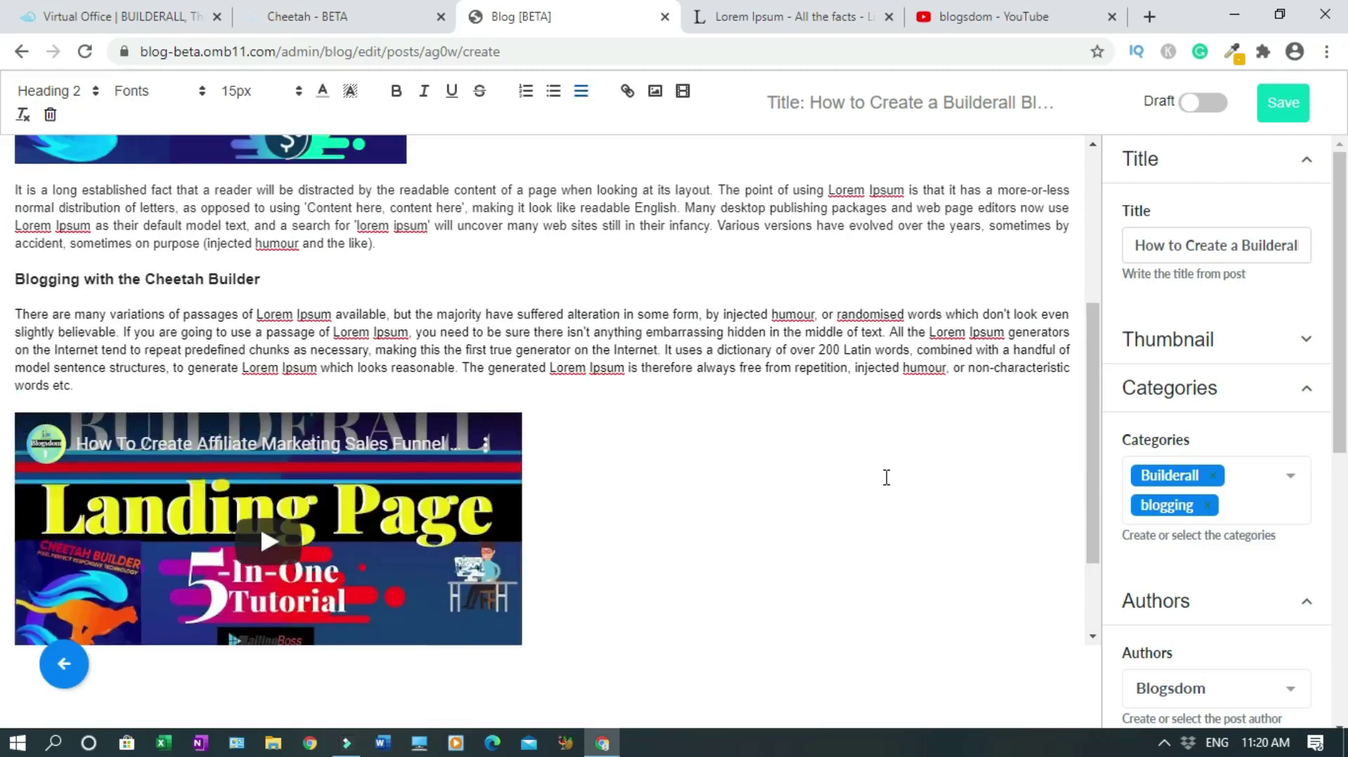
# Copy the paragraph starting "The standard chunk of Lorem Ipsum" from lipsum.com into the post below the embedded video
pyautogui.scroll(-2, 1121, 444)
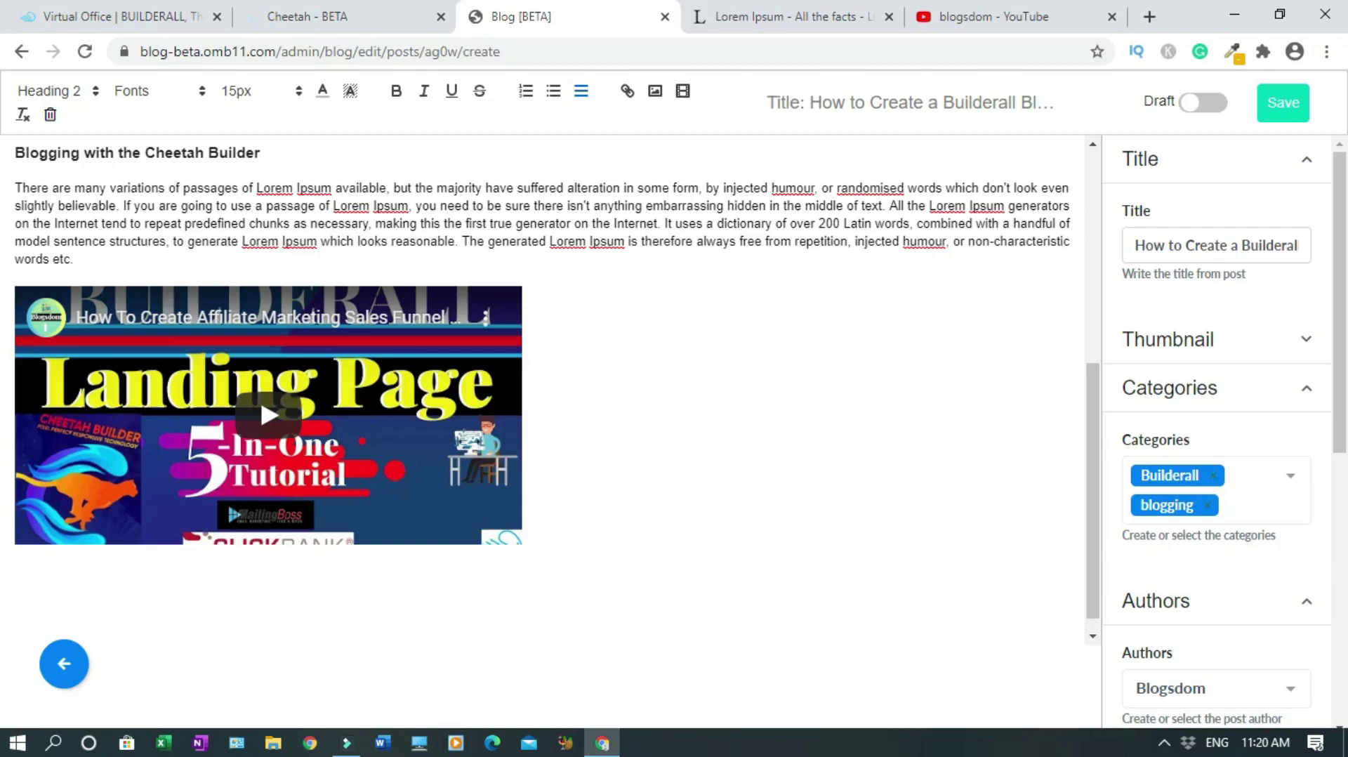
pyautogui.click(762, 14)
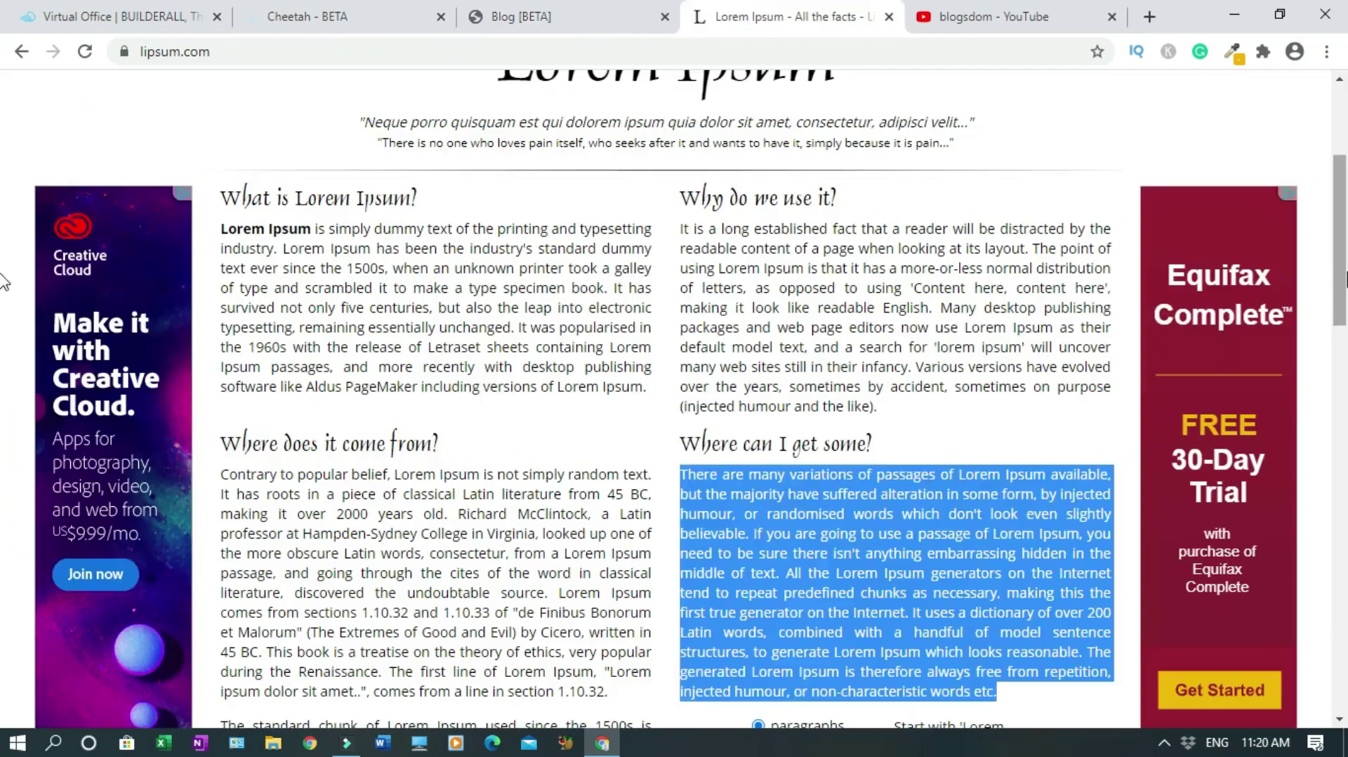
pyautogui.moveTo(1344, 279); pyautogui.dragTo(1341, 344)
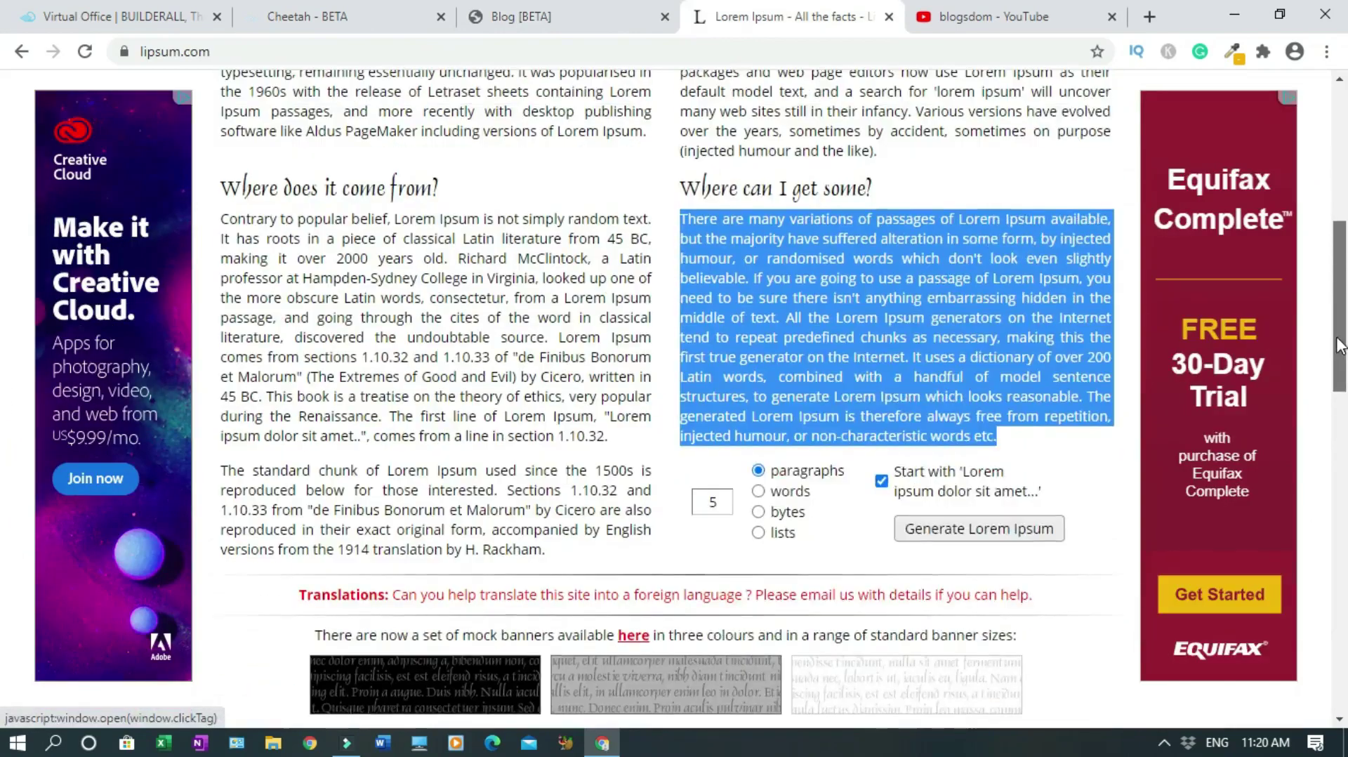
pyautogui.doubleClick(245, 484)
pyautogui.tripleClick(299, 513)
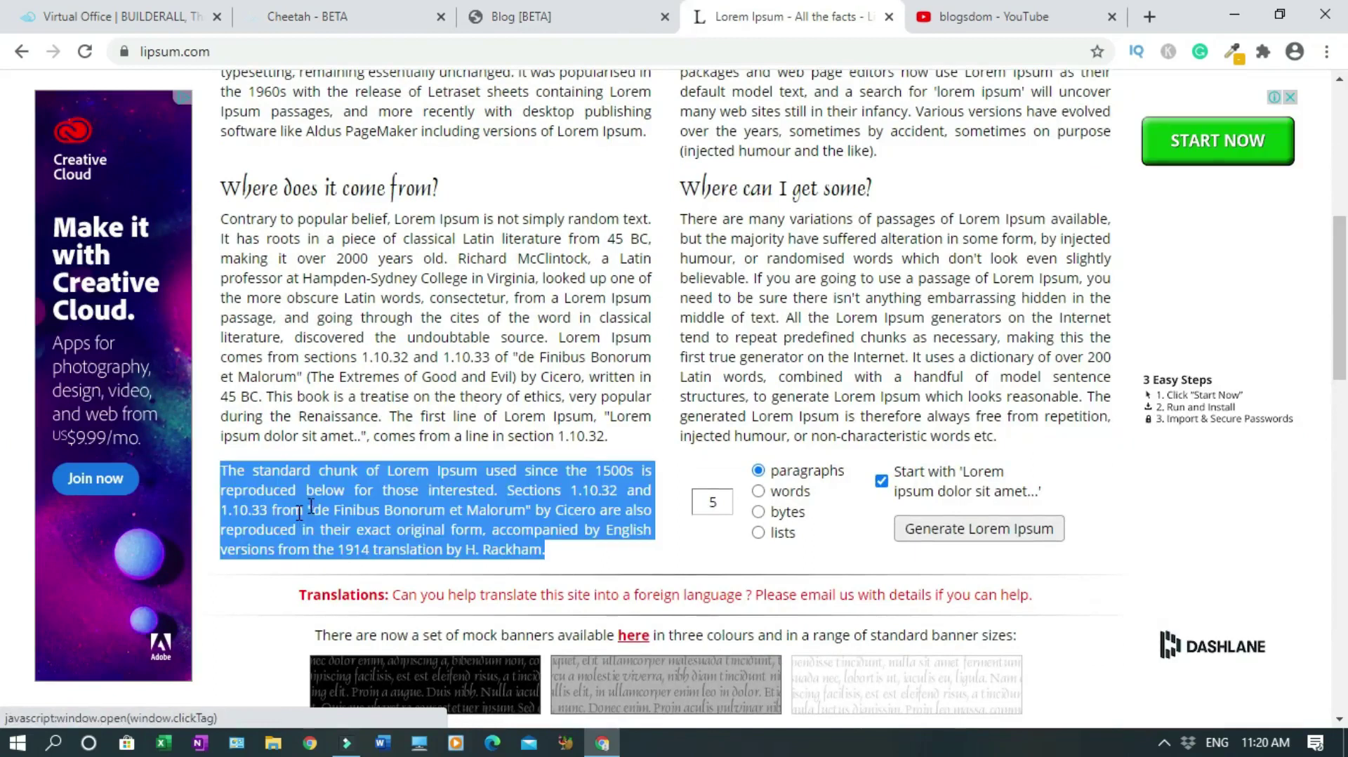
pyautogui.click(540, 8)
pyautogui.hotkey('ctrl', 'v')
pyautogui.scroll(5, 589, 395)
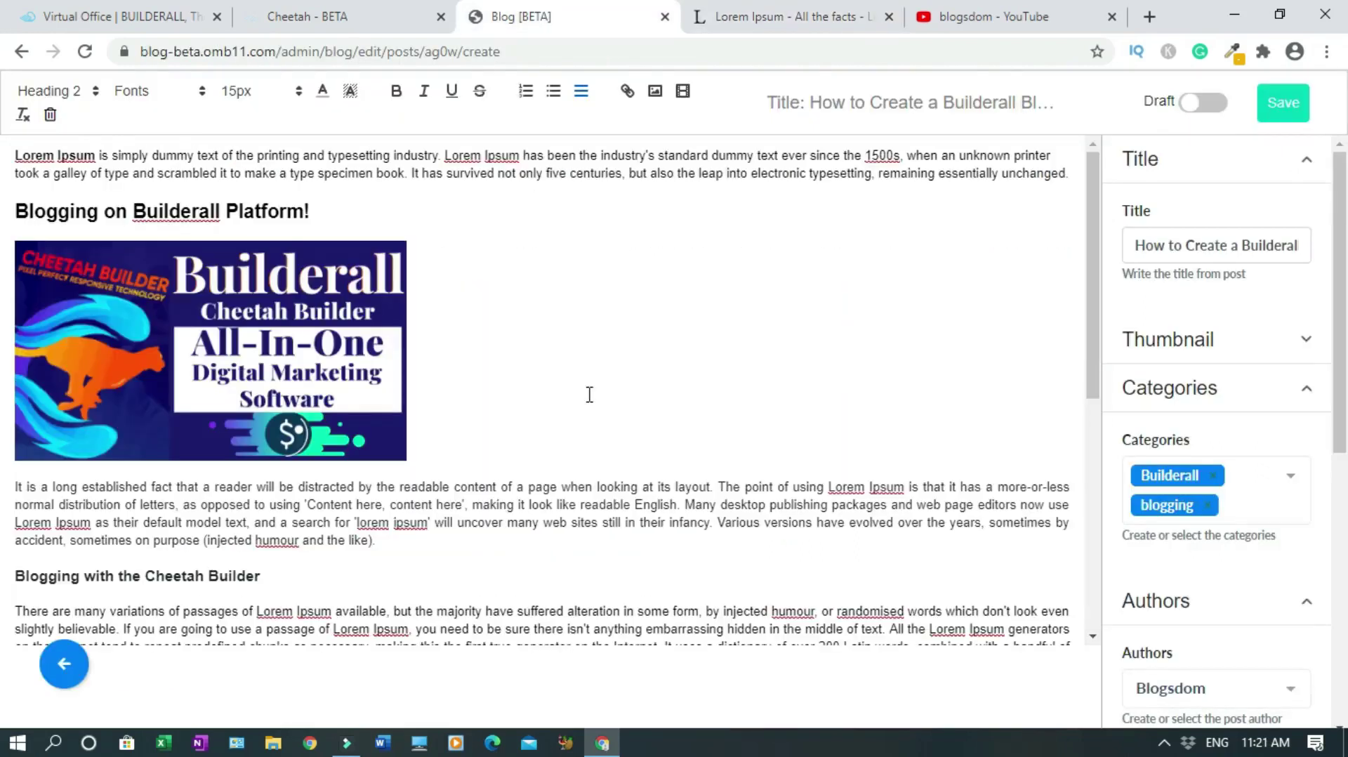
pyautogui.click(797, 15)
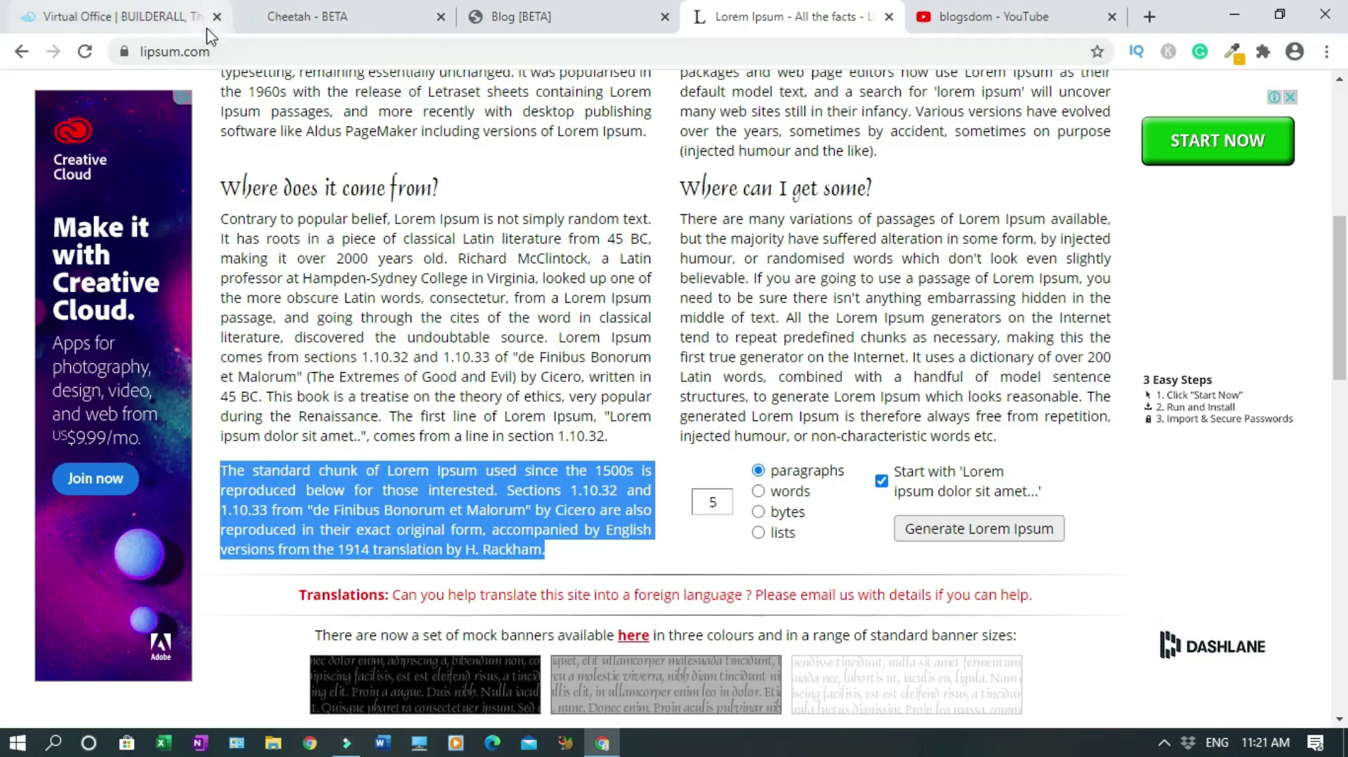
pyautogui.click(189, 50)
pyautogui.hotkey('ctrl', 'c')
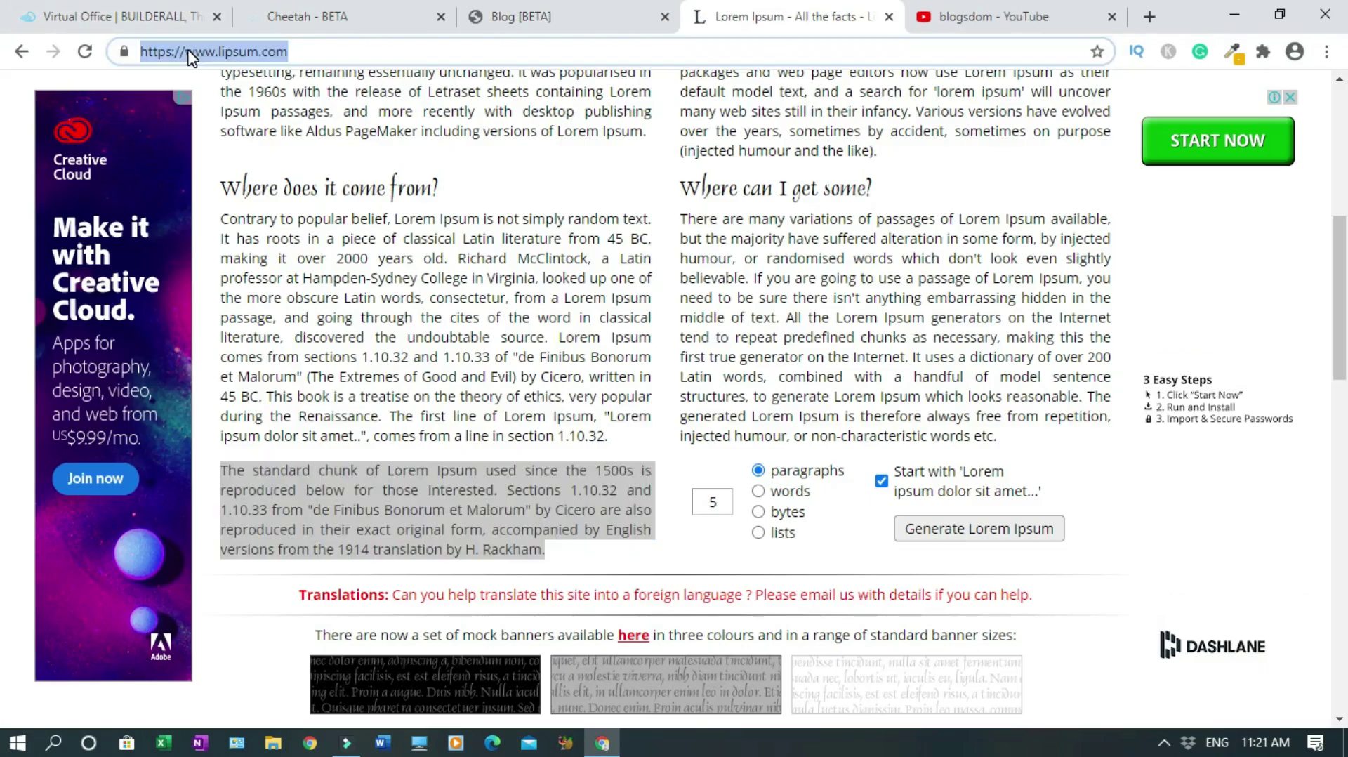
pyautogui.click(515, 15)
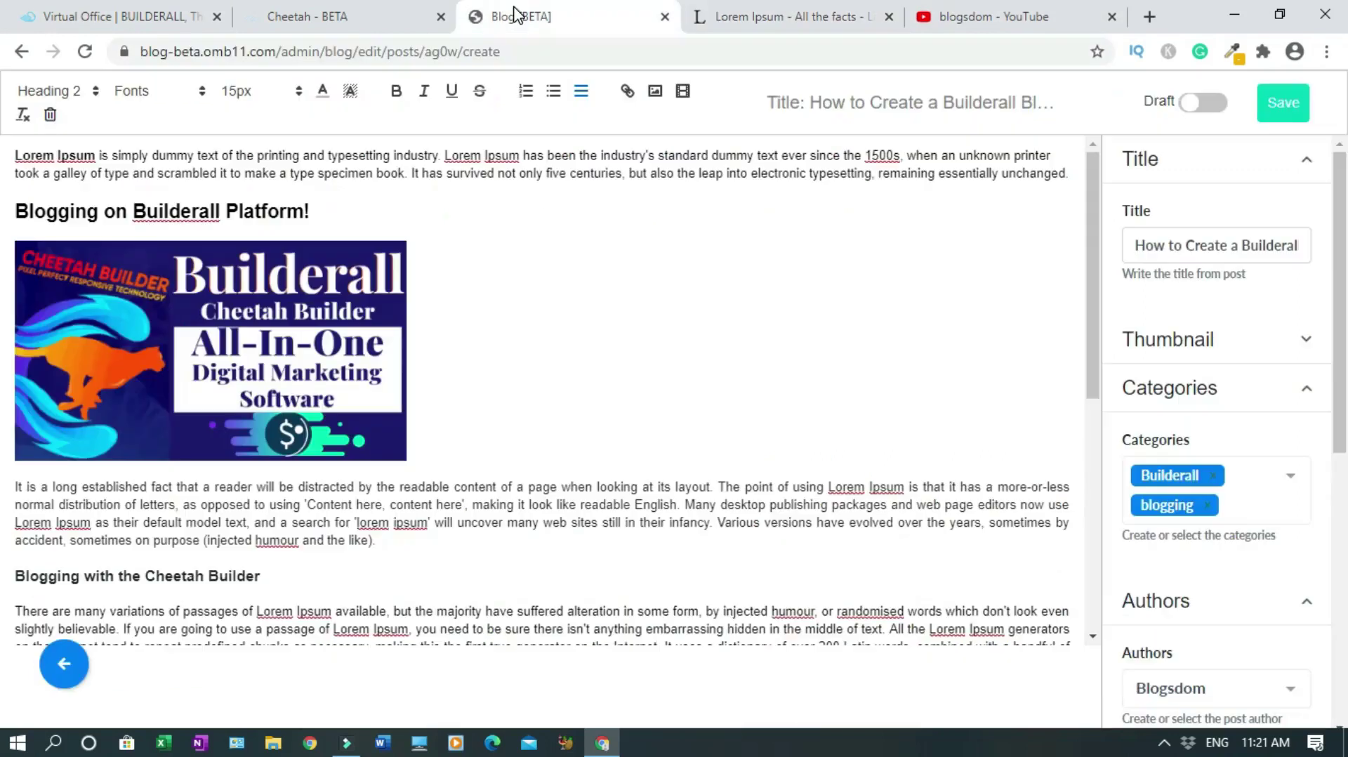
pyautogui.moveTo(829, 486); pyautogui.dragTo(907, 486)
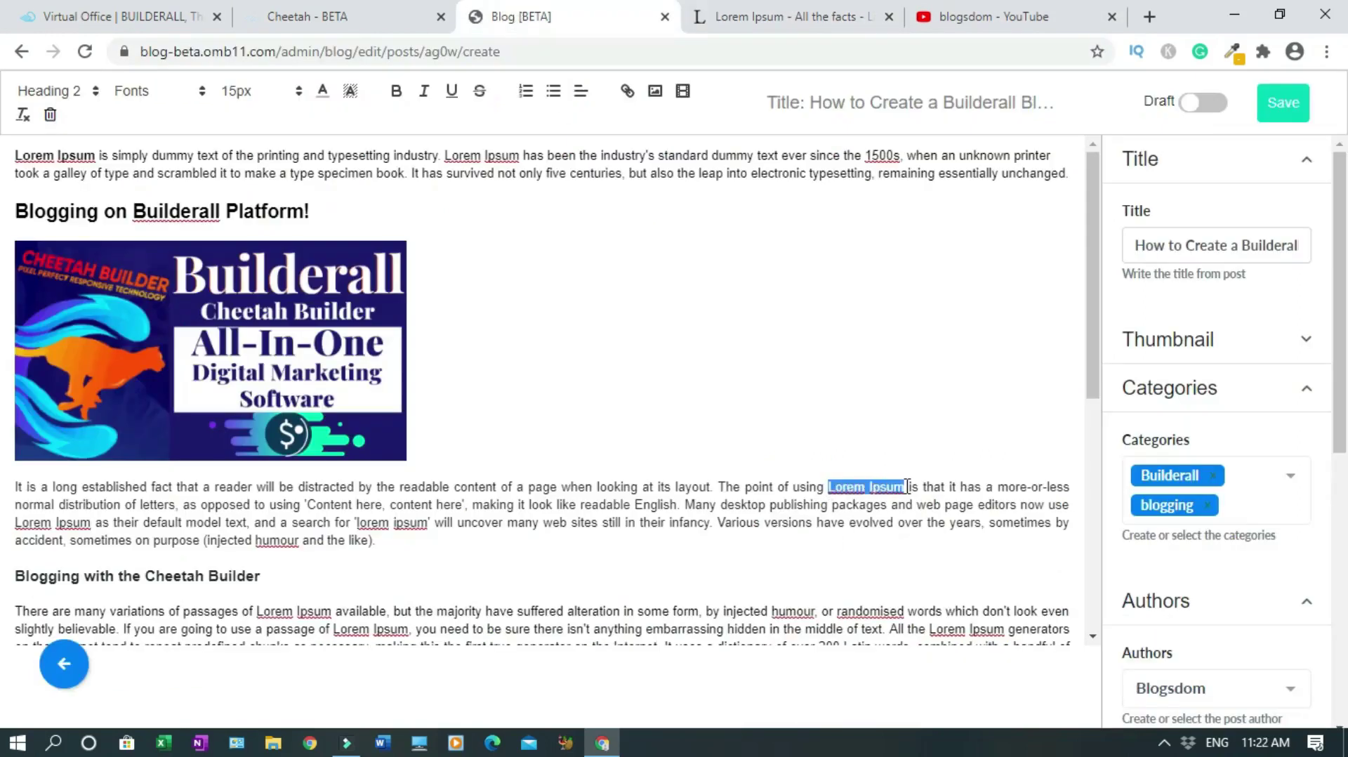
pyautogui.click(628, 98)
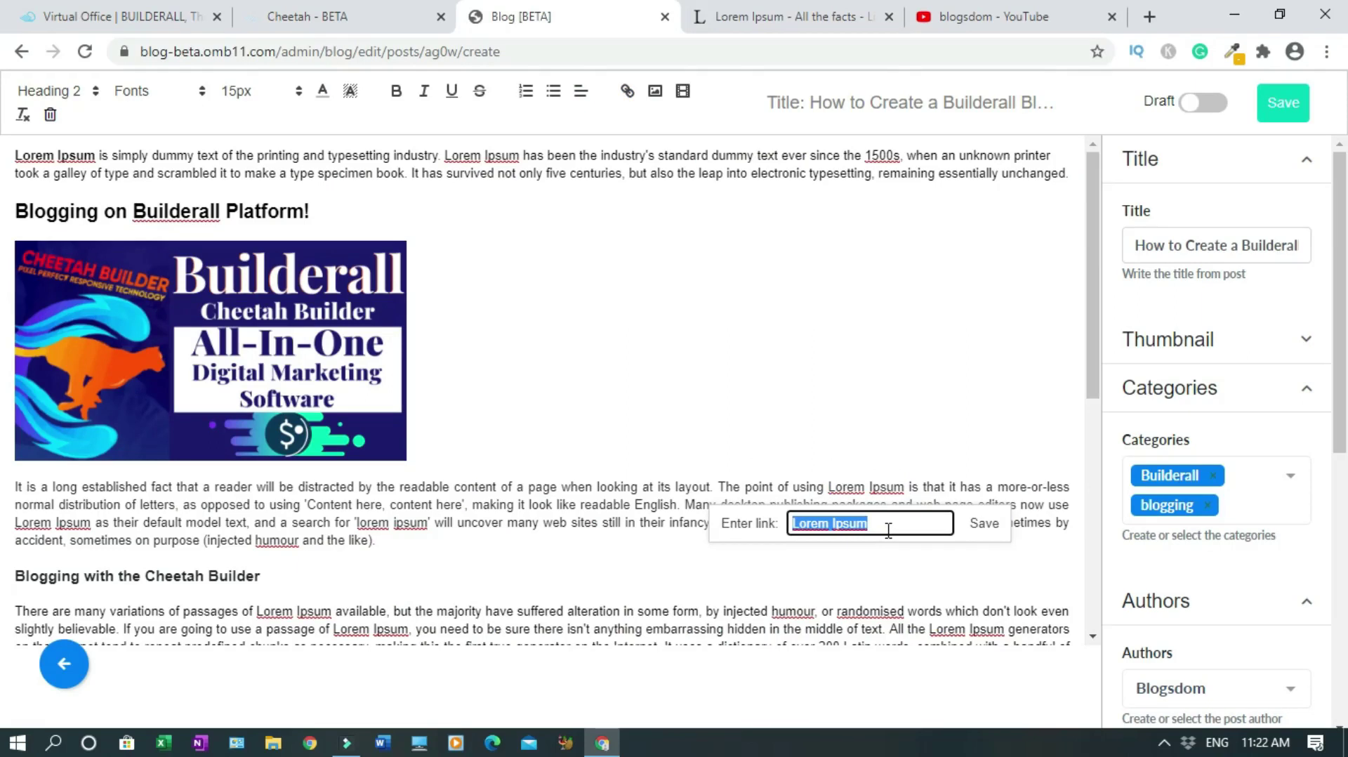
pyautogui.press('BackSpace')
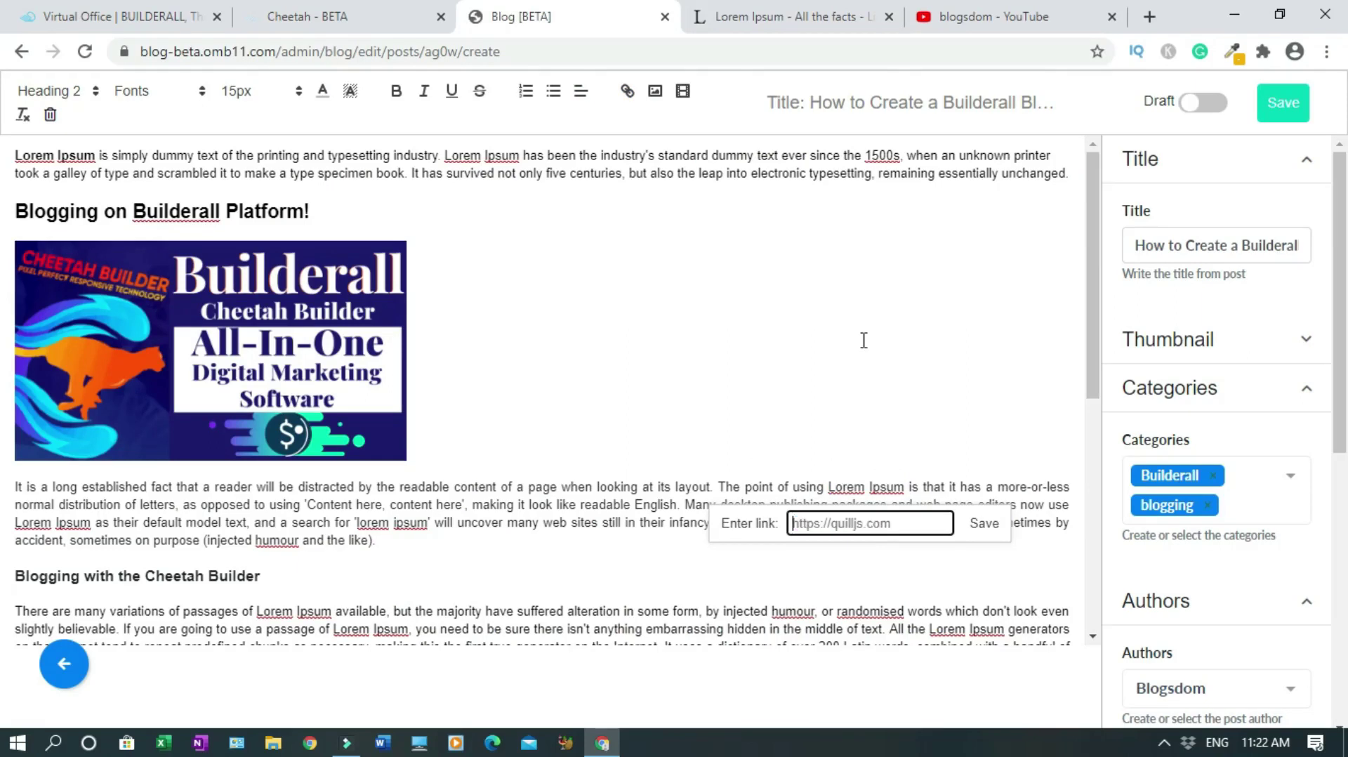
pyautogui.hotkey('ctrl', 'v')
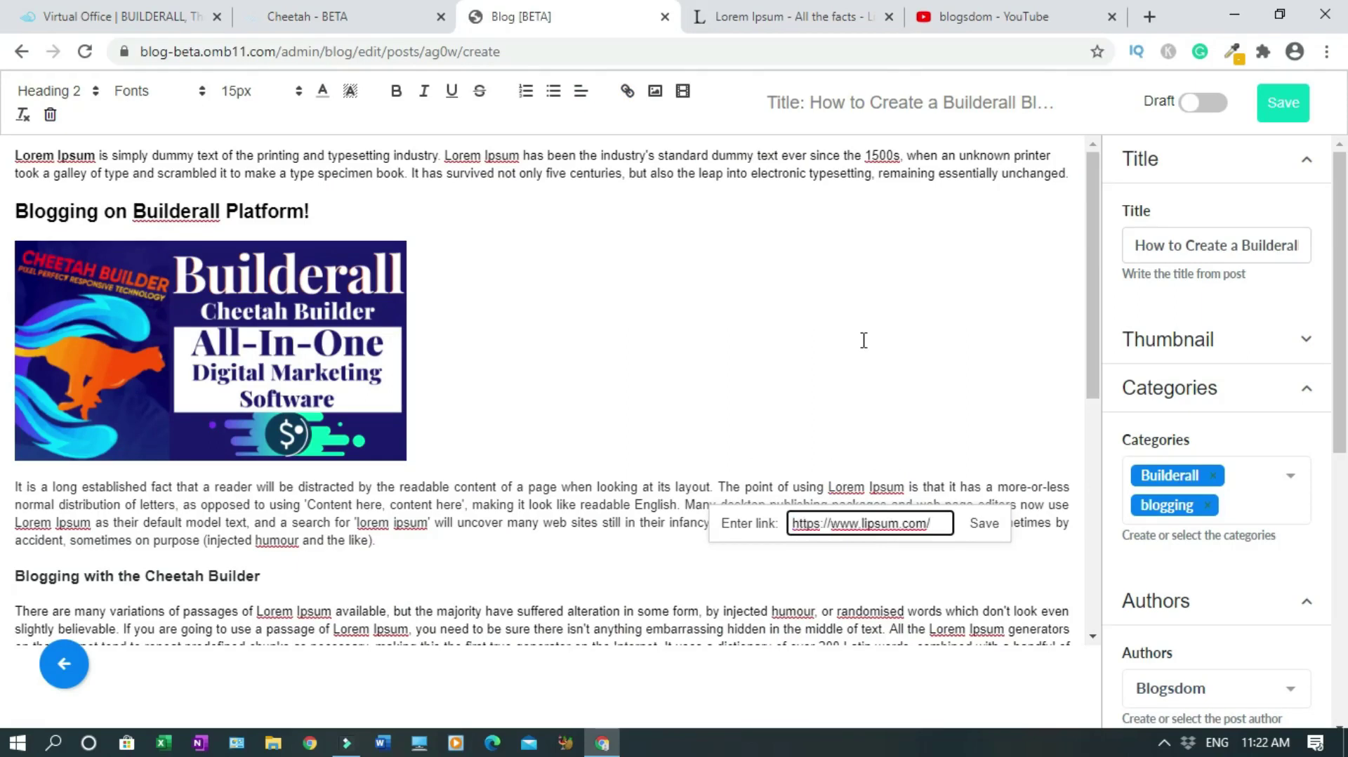
pyautogui.click(985, 524)
pyautogui.click(917, 557)
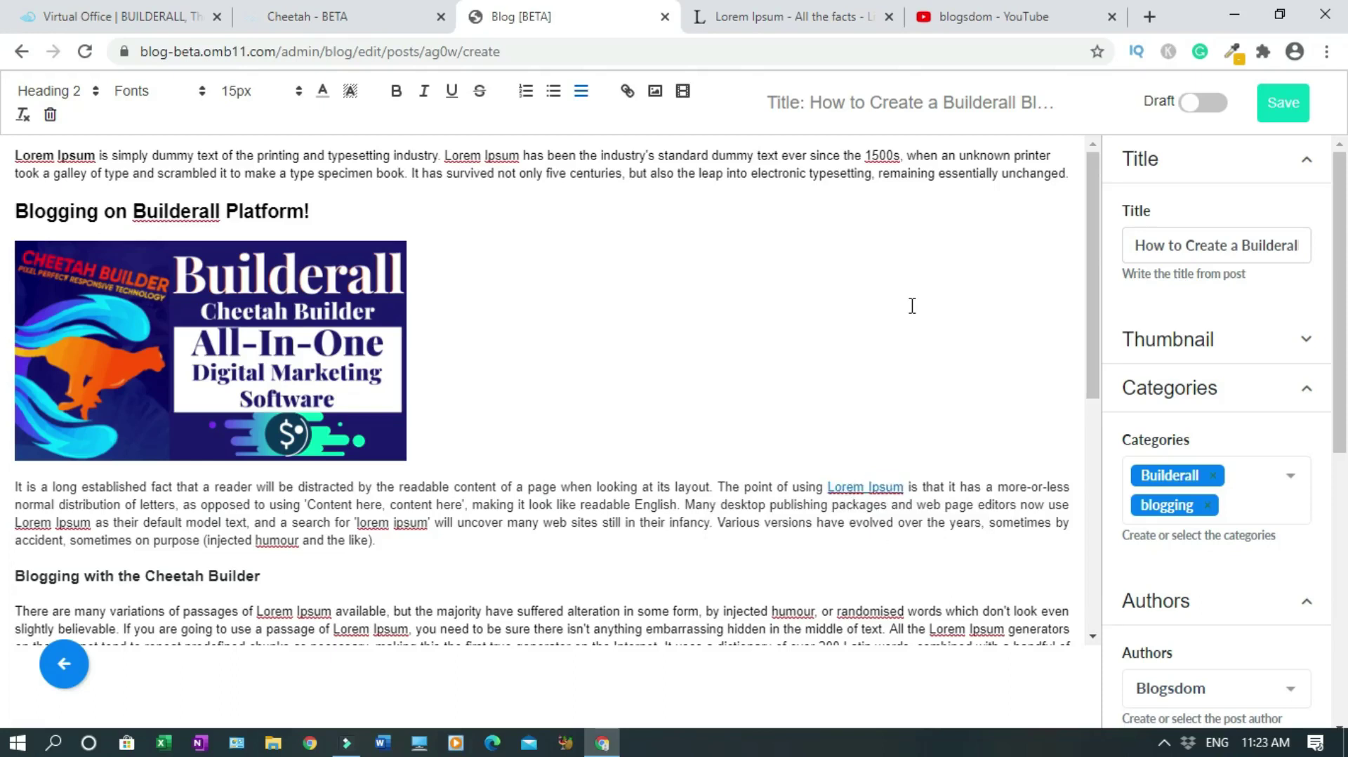
# Save the post and return to the posts list, closing the blog and lipsum.com tabs
pyautogui.click(1283, 107)
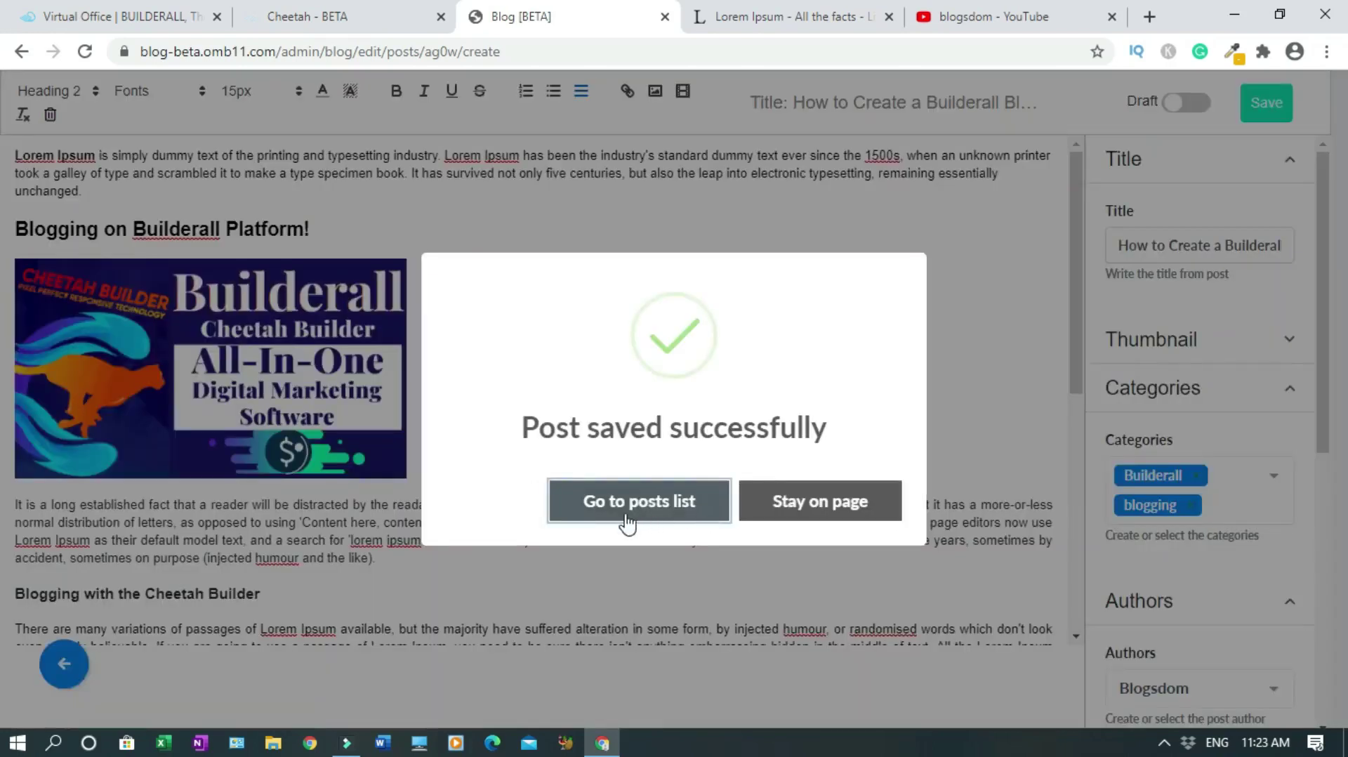
pyautogui.click(679, 514)
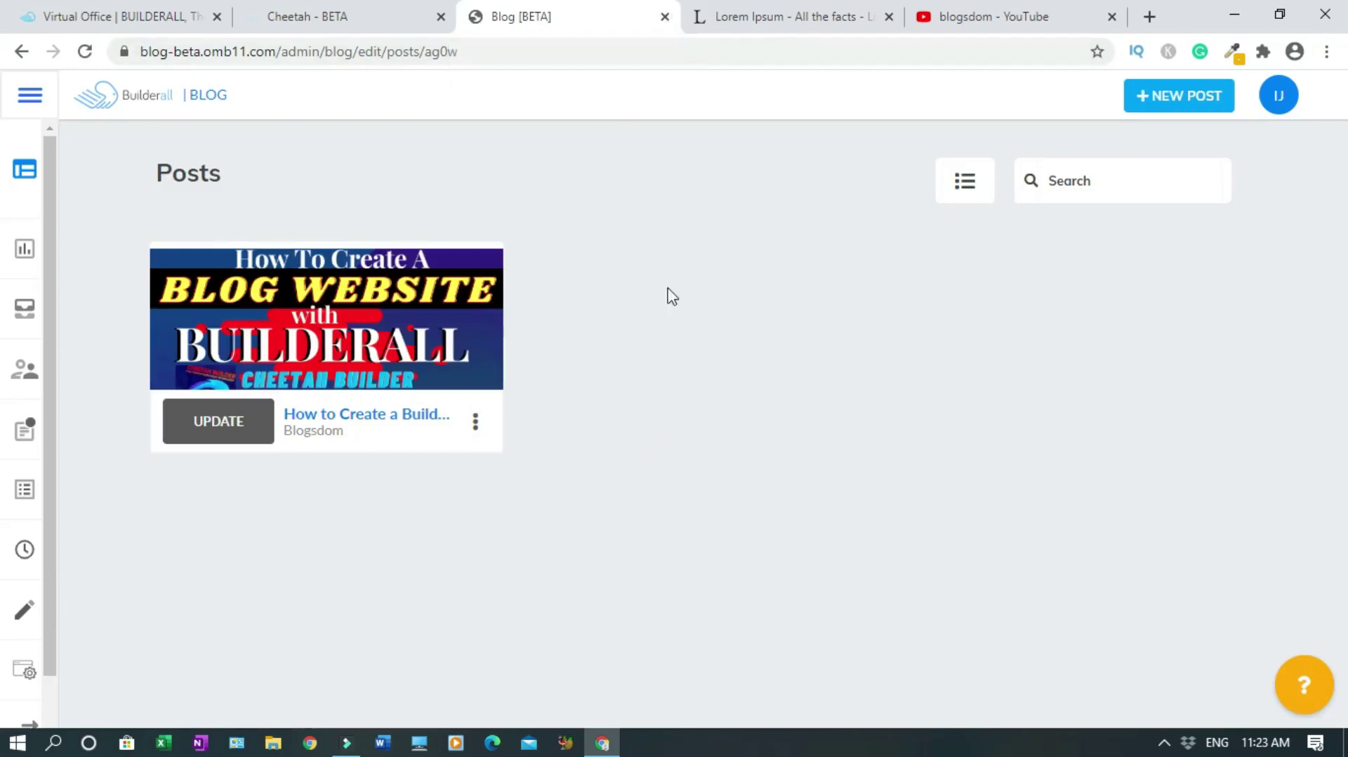
pyautogui.click(664, 18)
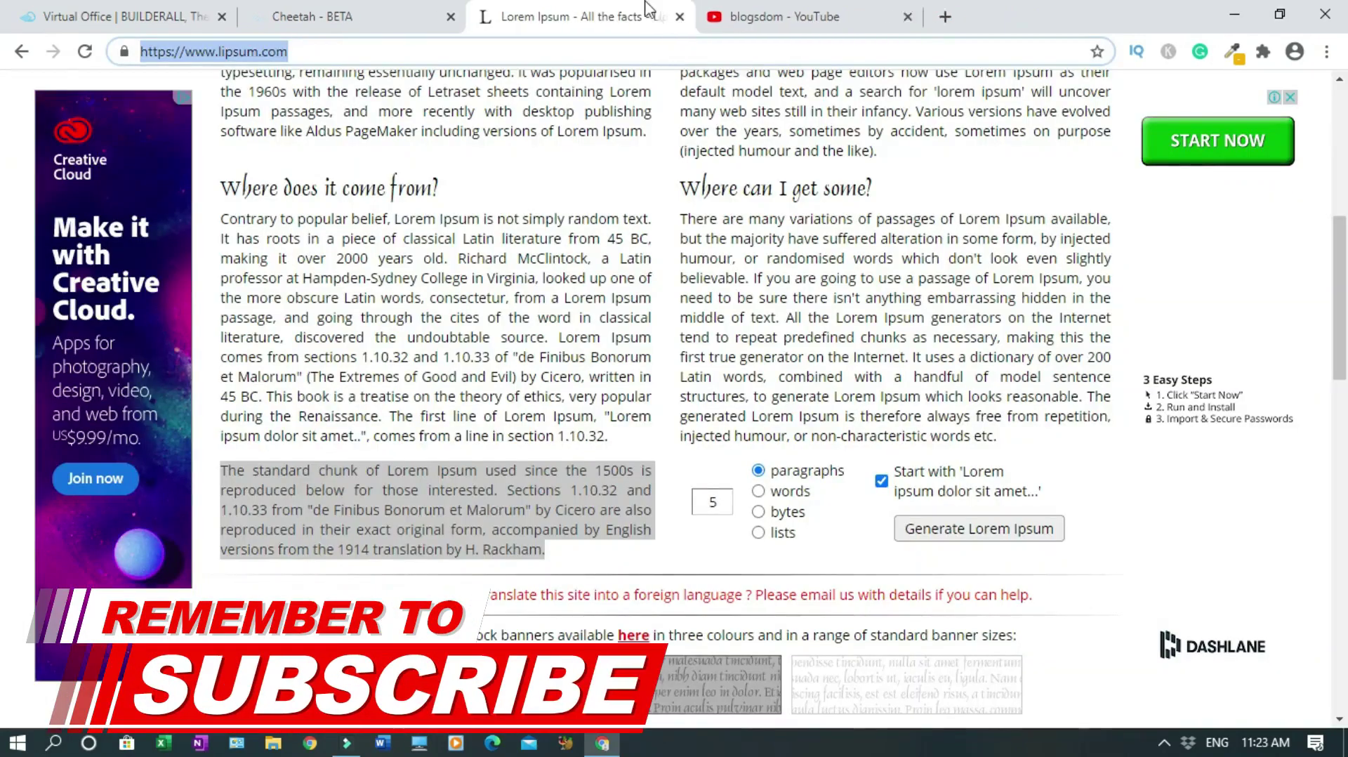
pyautogui.click(700, 17)
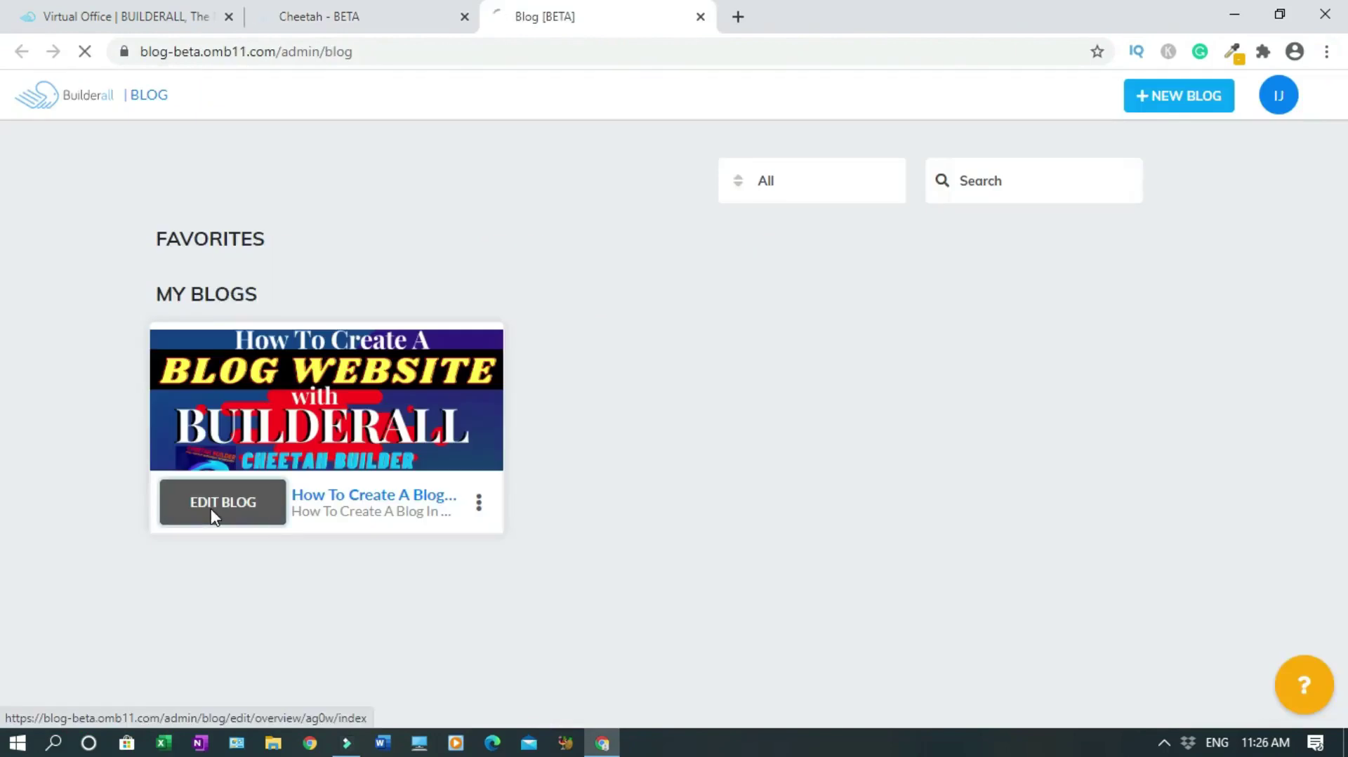
# Open the How To Create A Blog In Builderall Cheetah Builder blog and go to its website connection page
pyautogui.click(210, 512)
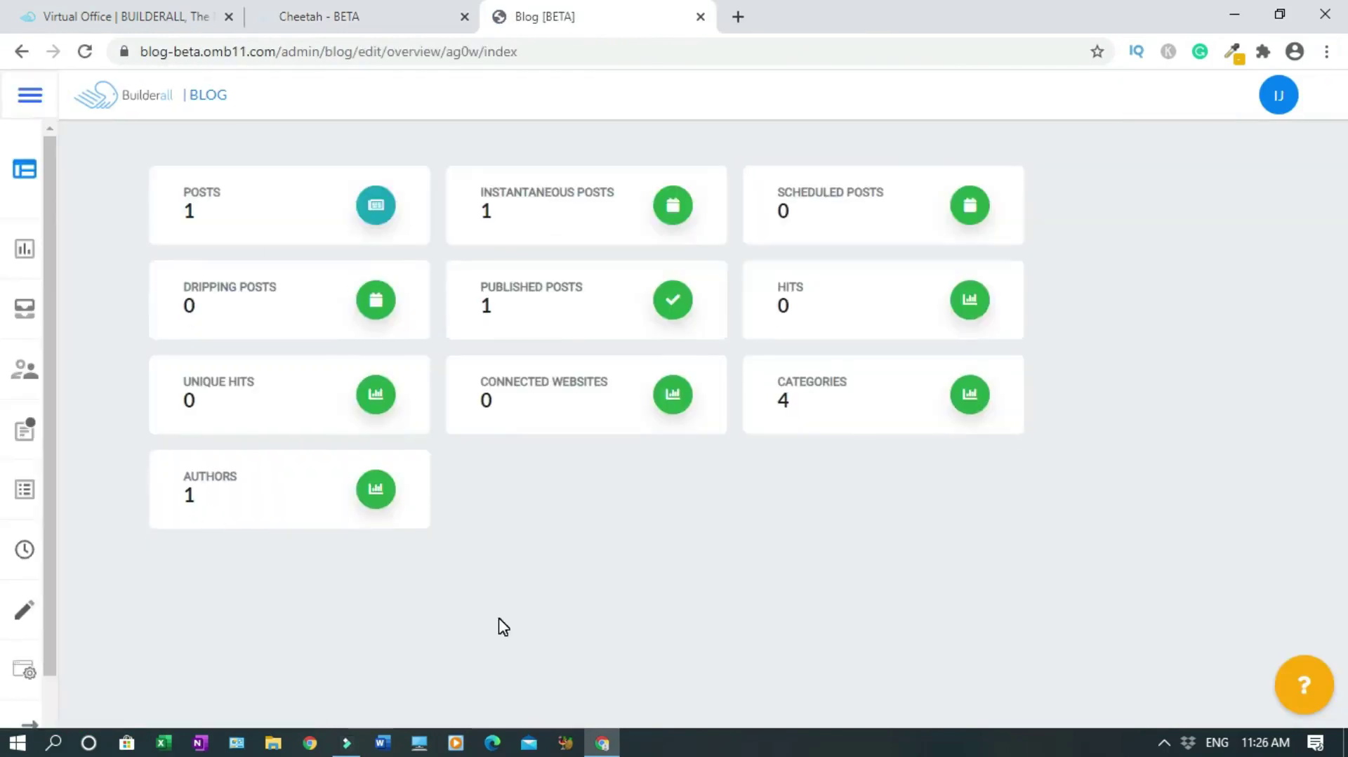
pyautogui.moveTo(42, 635)
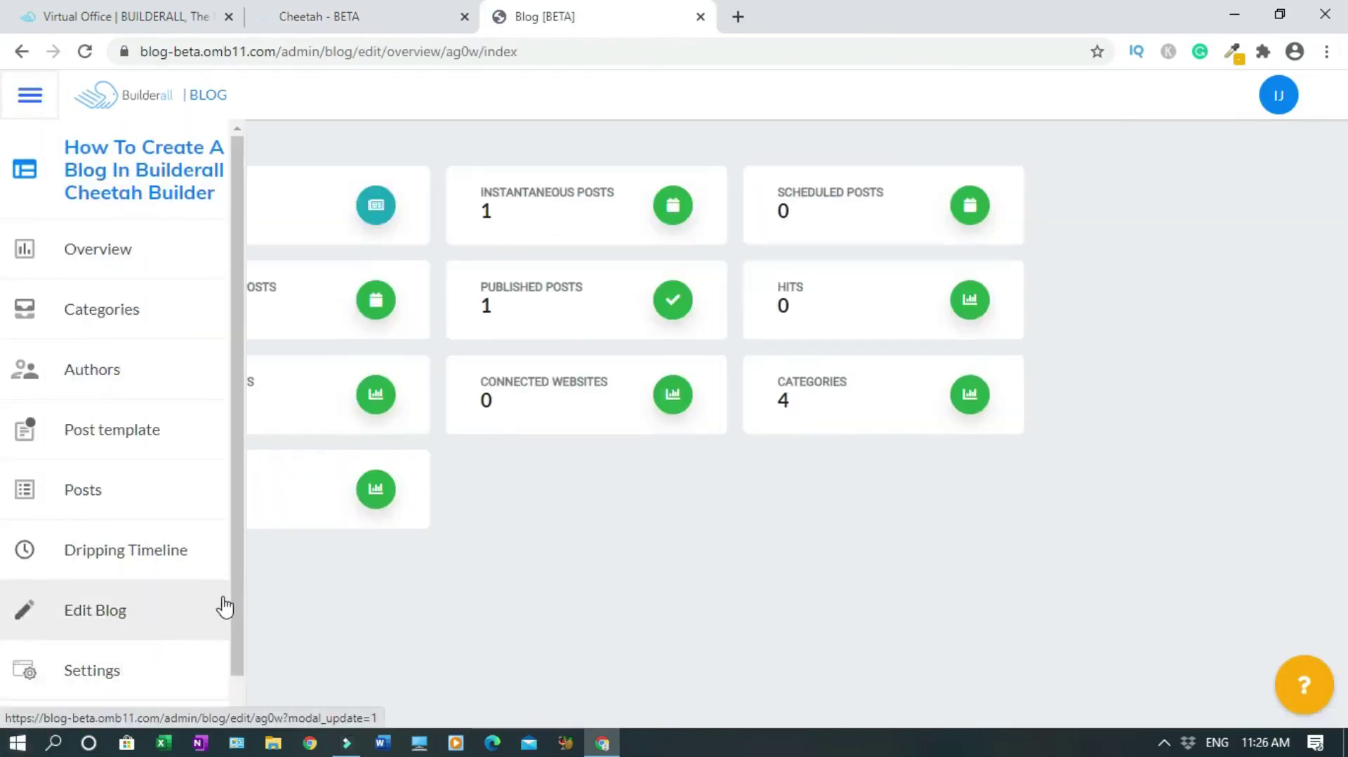
pyautogui.moveTo(238, 601); pyautogui.dragTo(234, 696)
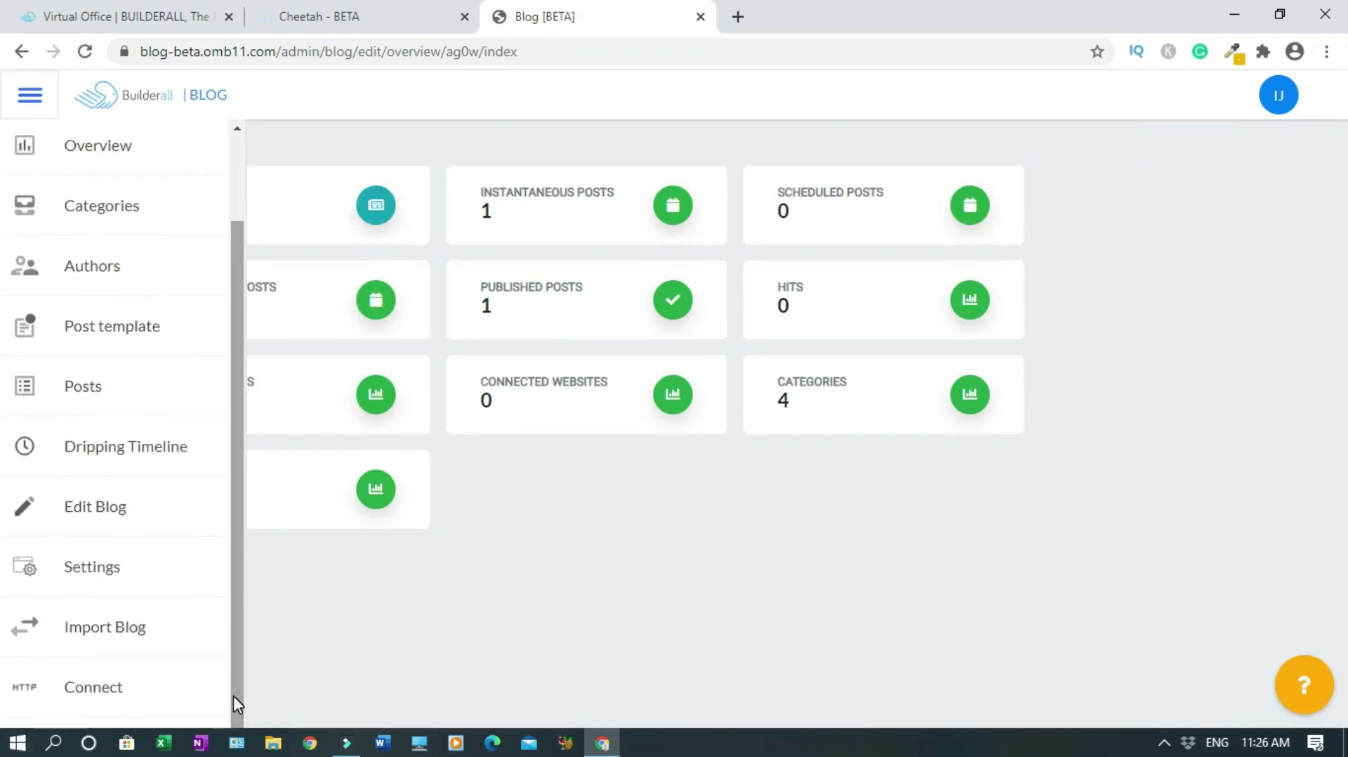
pyautogui.click(119, 694)
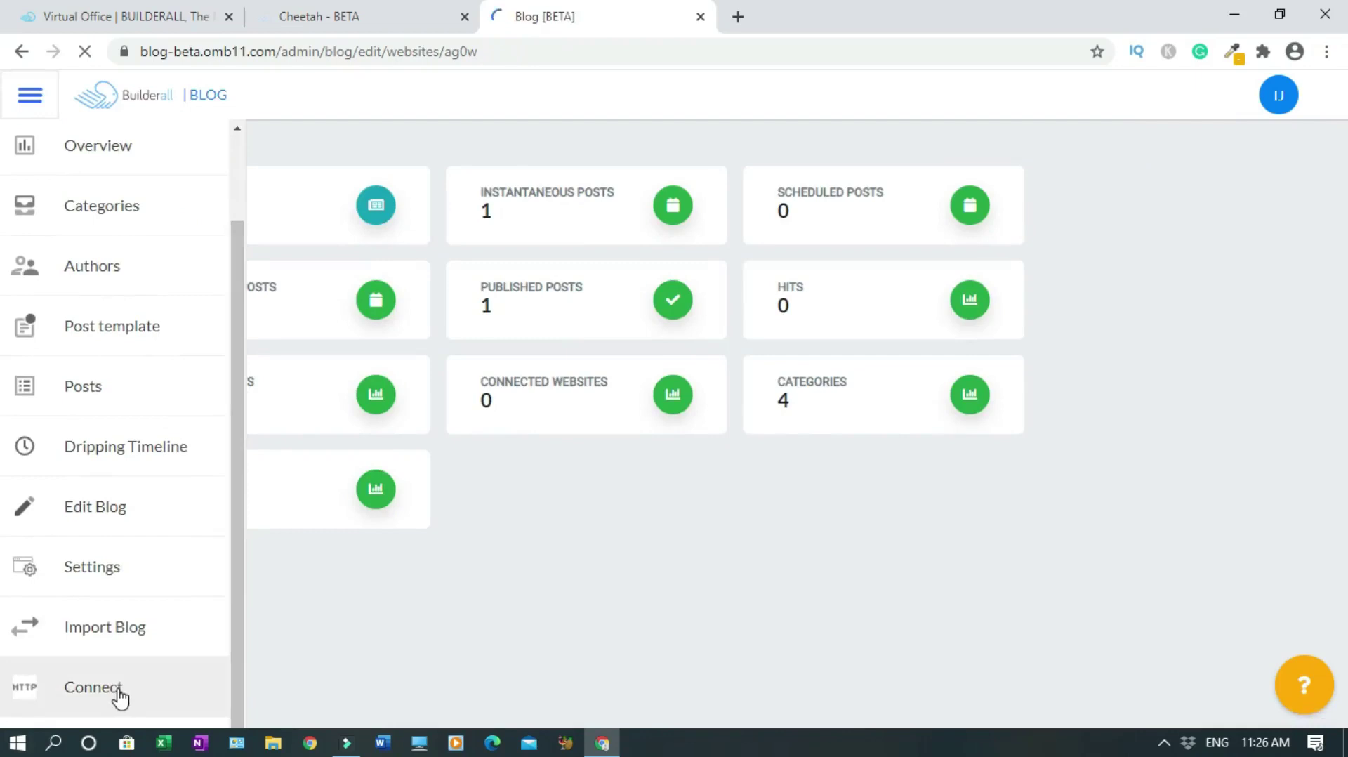
# Connect the blog to the Join Builderall website using the Blank template
pyautogui.scroll(-1, 120, 697)
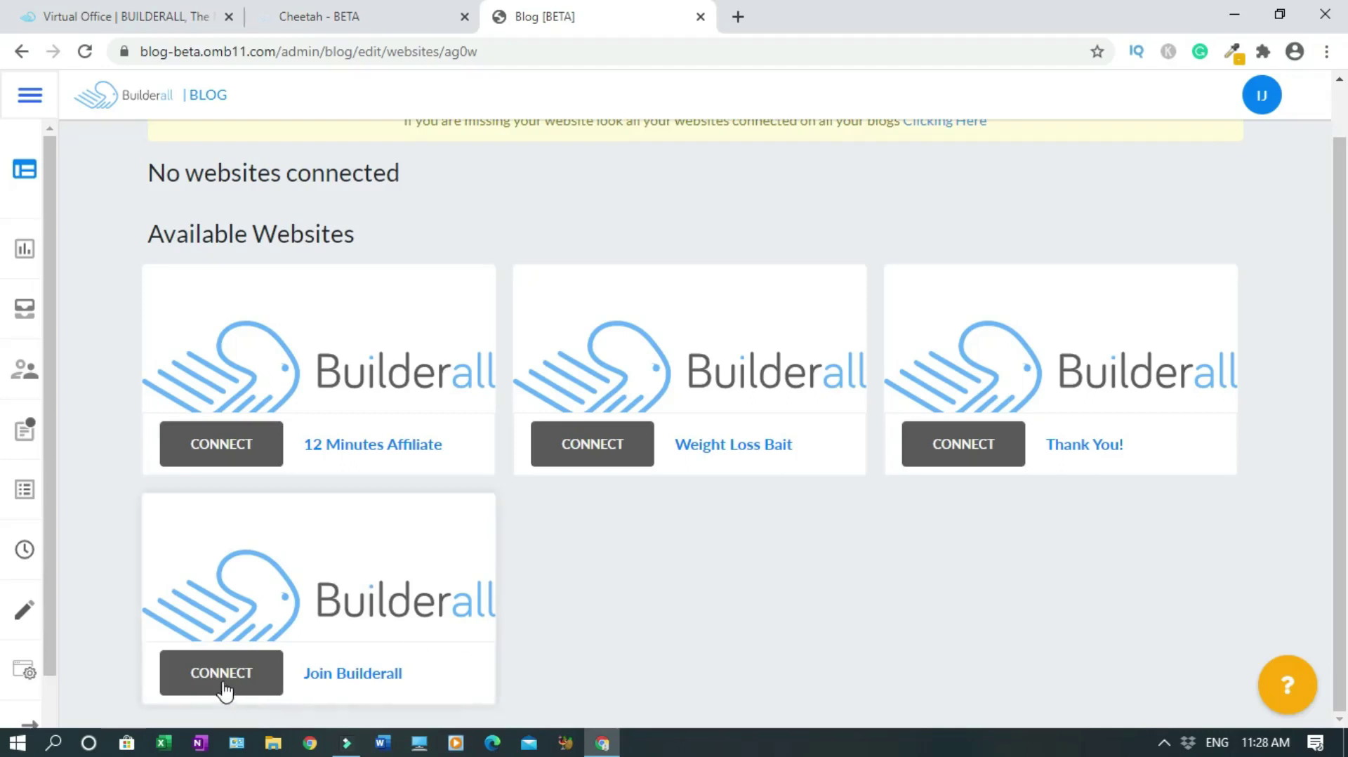
pyautogui.click(224, 690)
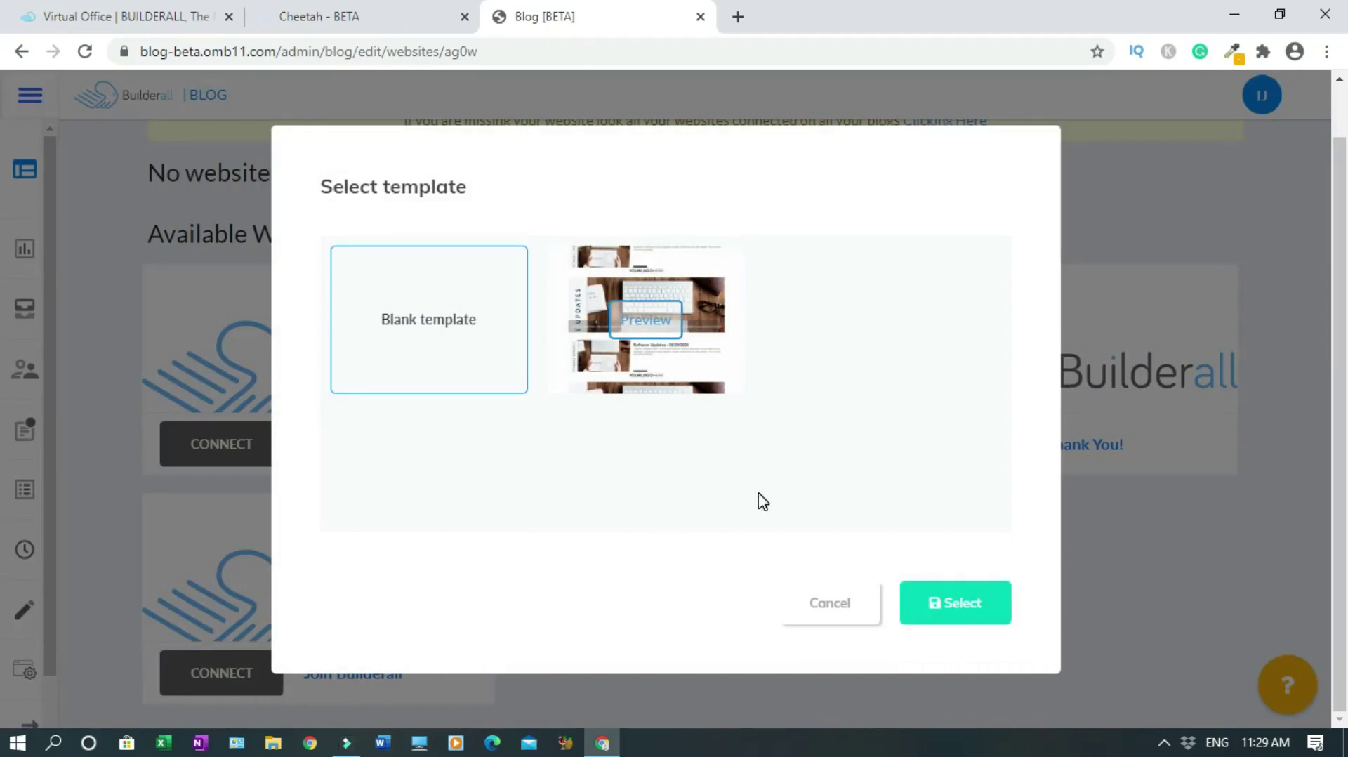
pyautogui.click(967, 607)
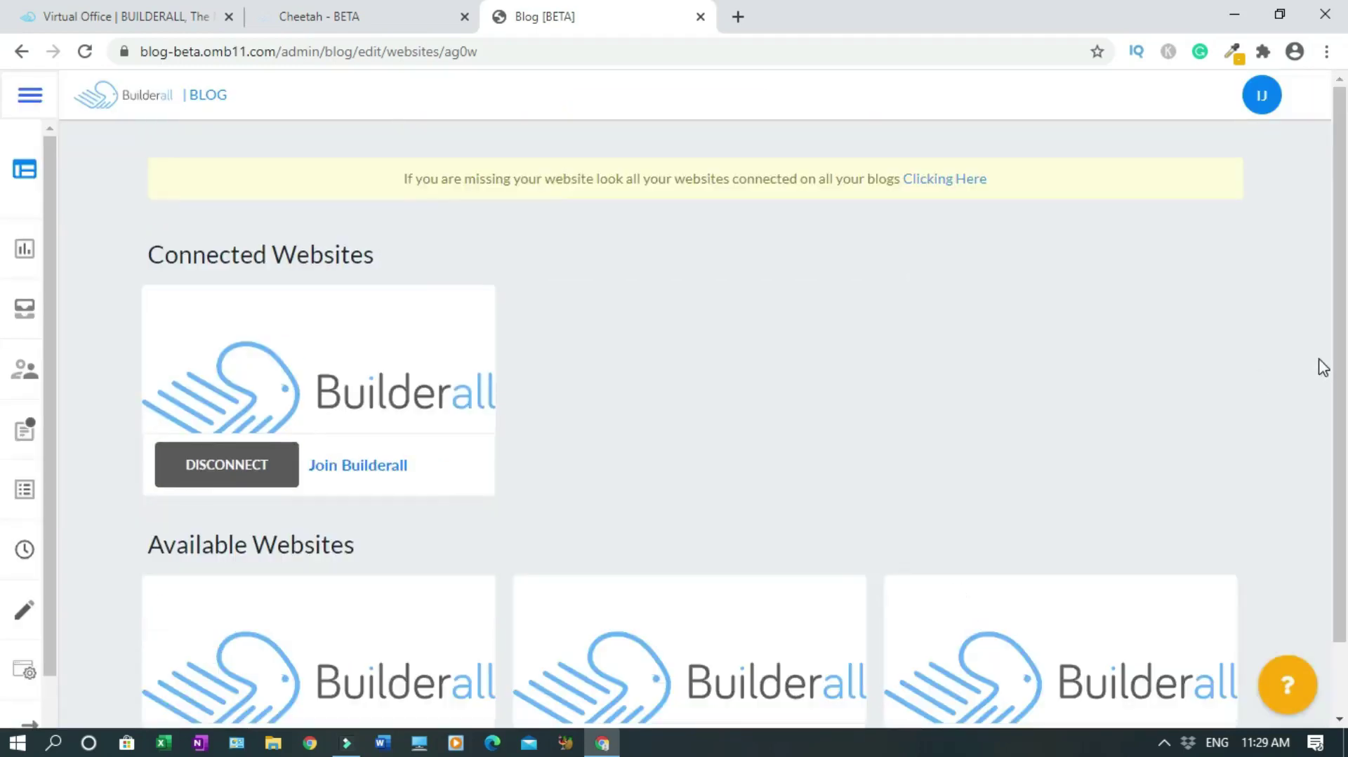
pyautogui.scroll(-2, 1339, 362)
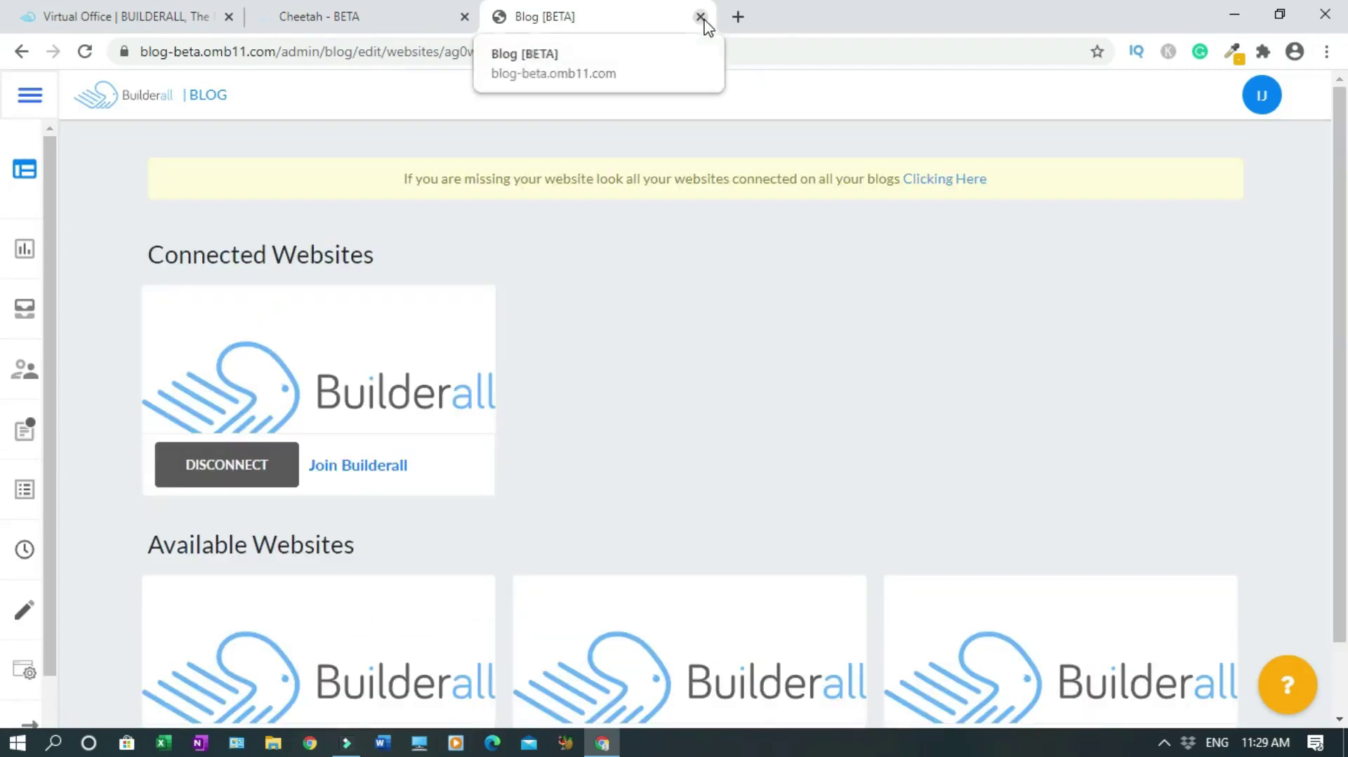
# Close the blog manager and open the Join Builderall site from the Cheetah list of published sites
pyautogui.click(700, 17)
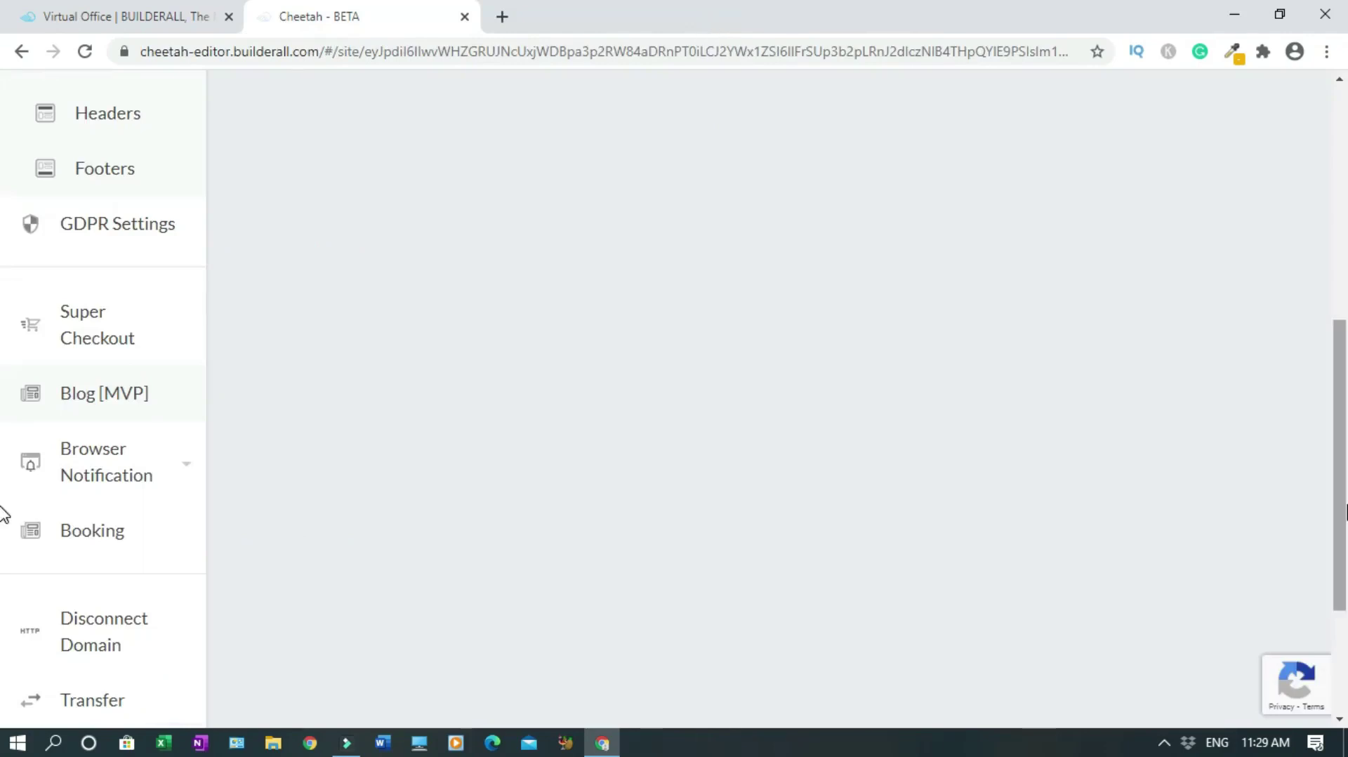
pyautogui.moveTo(1343, 520); pyautogui.dragTo(1339, 259)
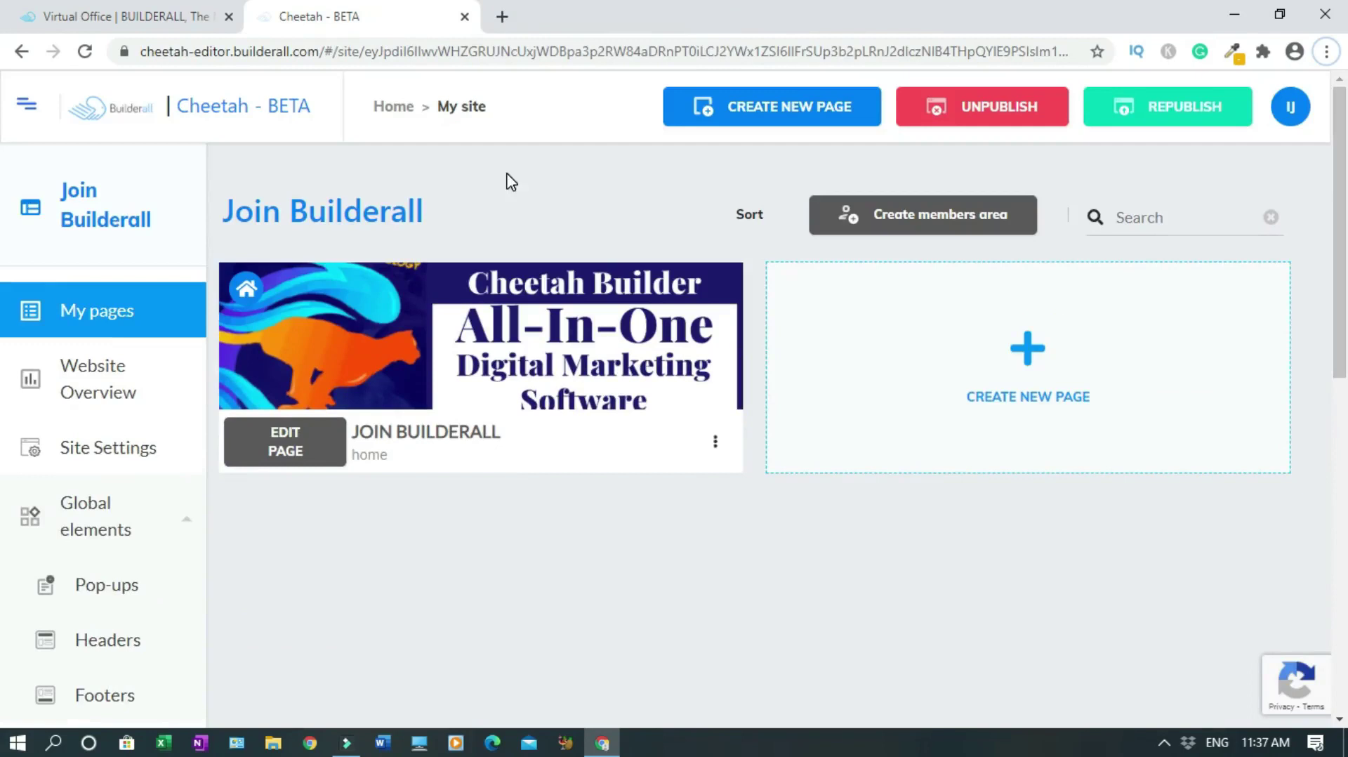
pyautogui.click(391, 109)
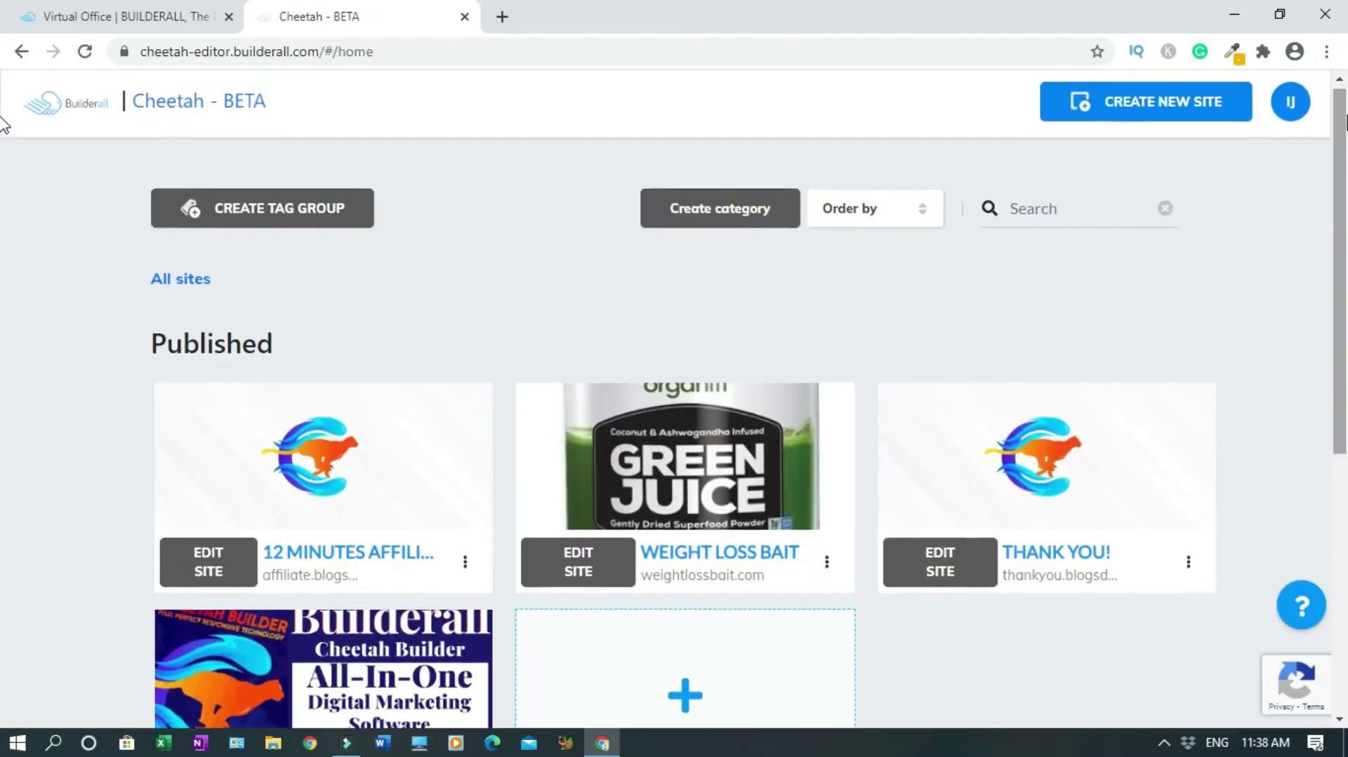
pyautogui.scroll(-3, 2, 136)
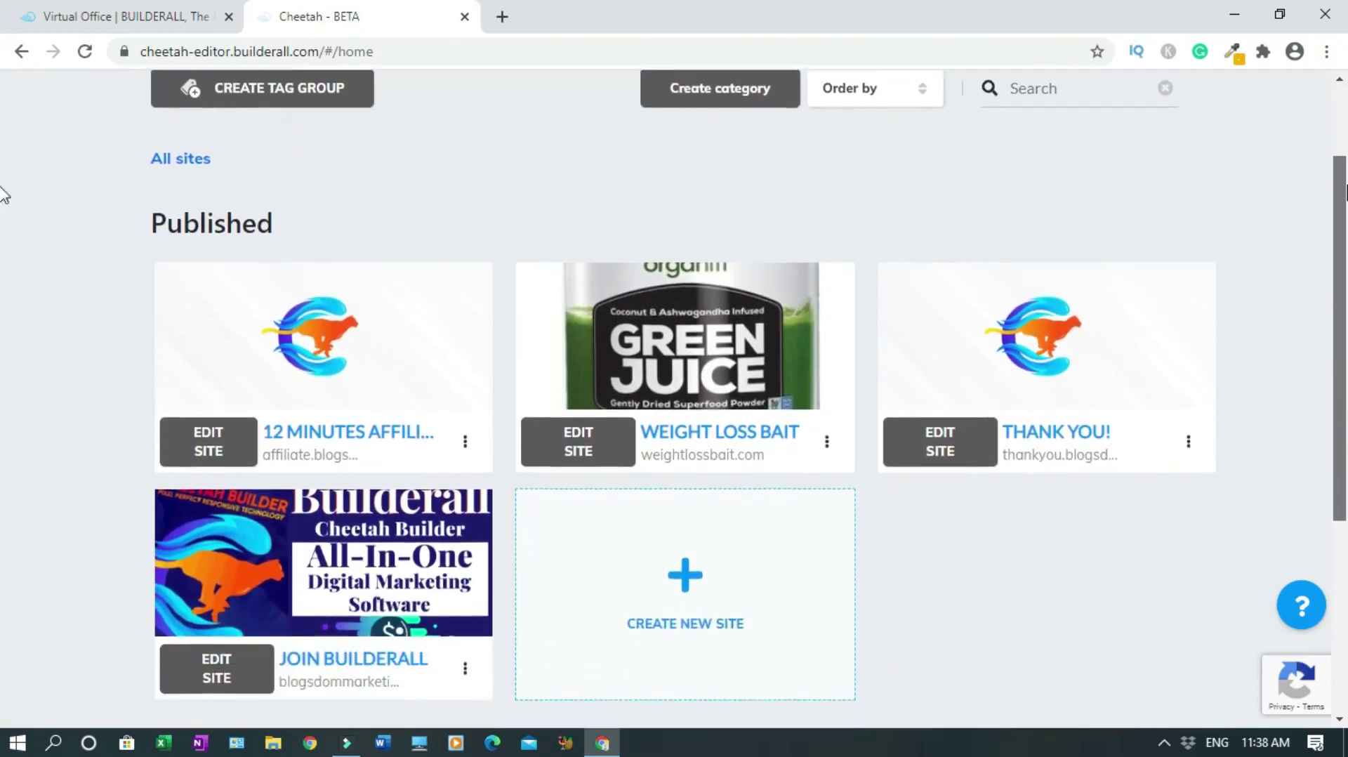
pyautogui.scroll(-1, 3, 246)
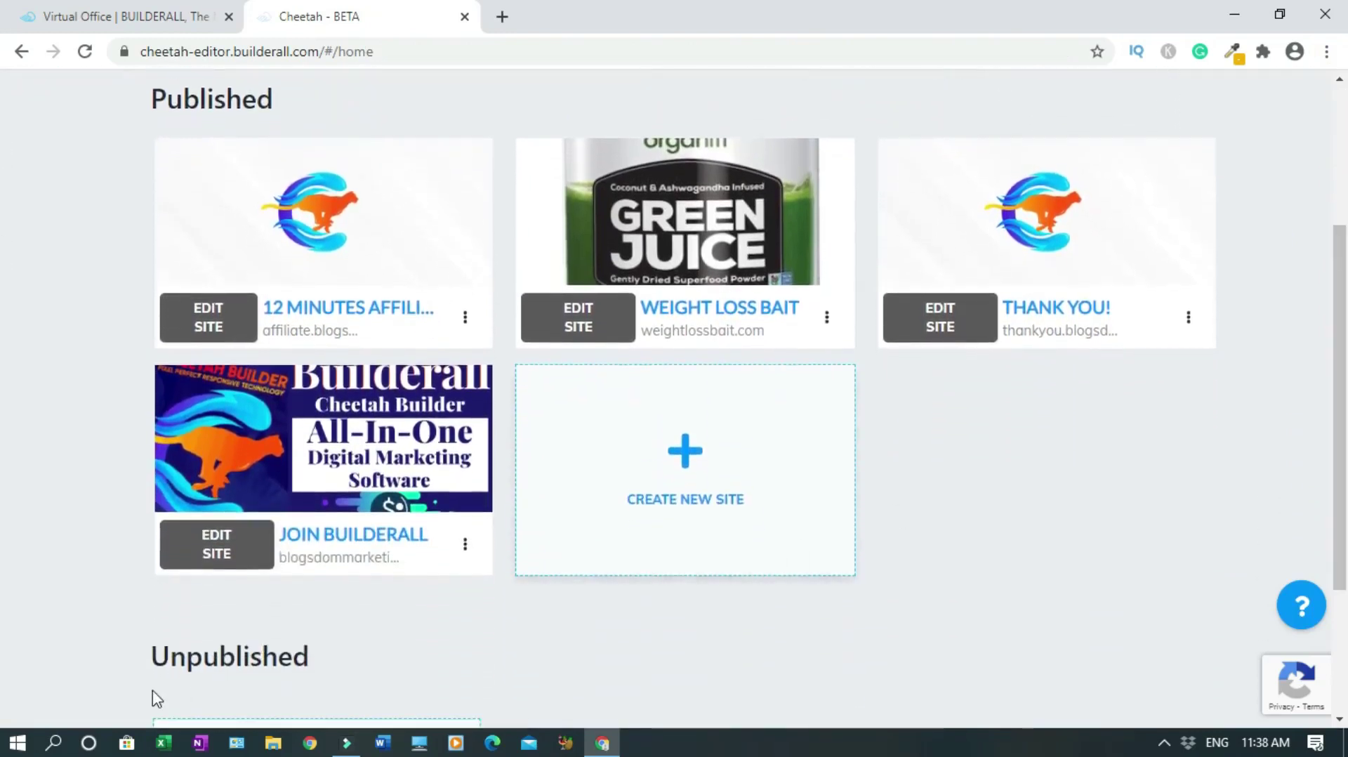
pyautogui.click(223, 548)
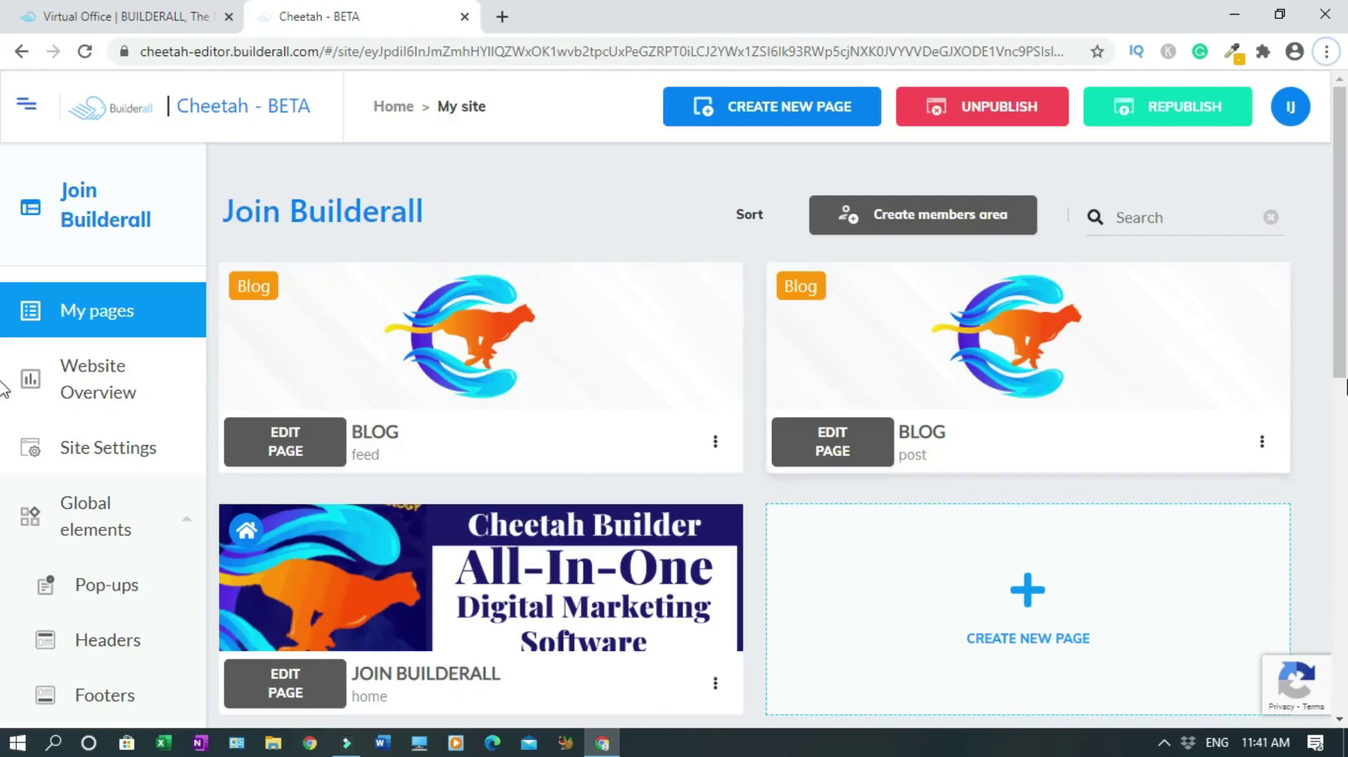
# Open the site's BLOG feed page in the page editor, skipping the guided tour
pyautogui.scroll(-2, 918, 481)
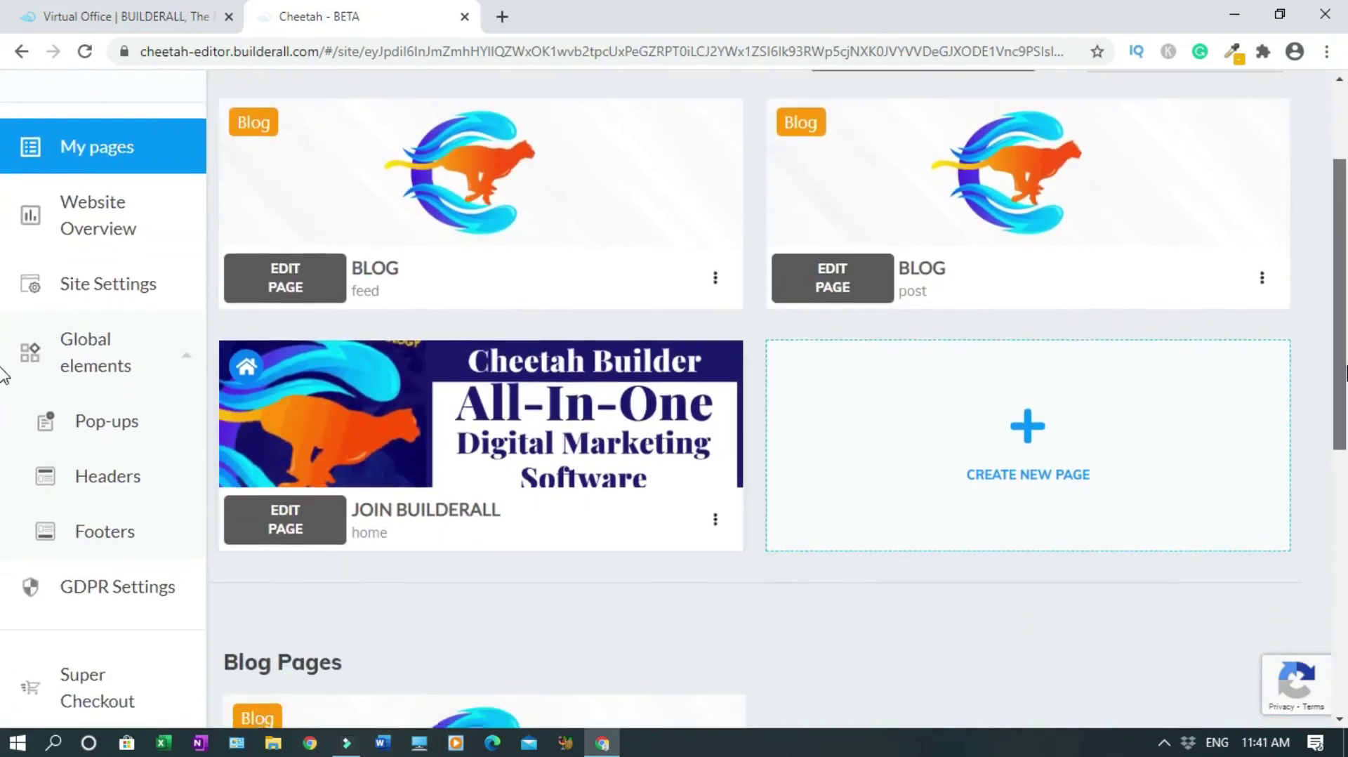
pyautogui.scroll(-5, 4, 421)
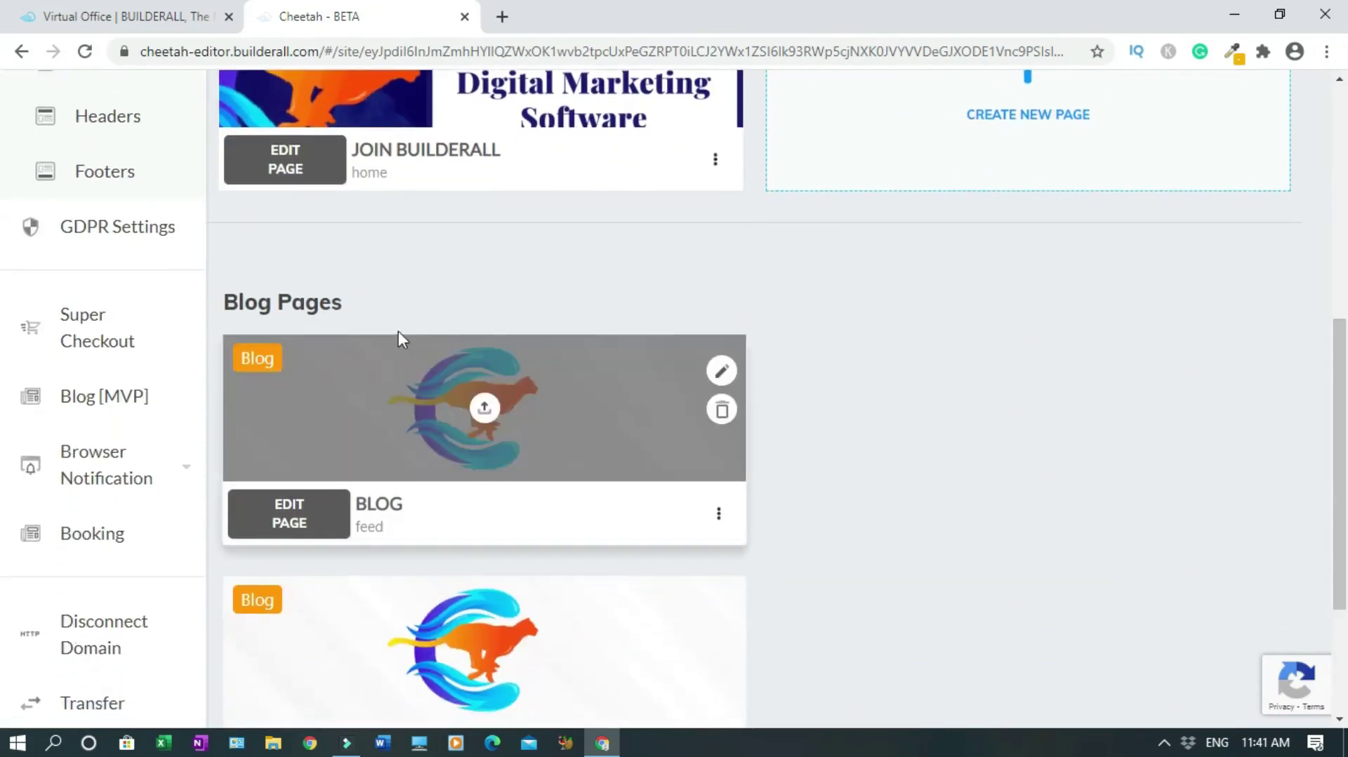
pyautogui.scroll(-2, 5, 267)
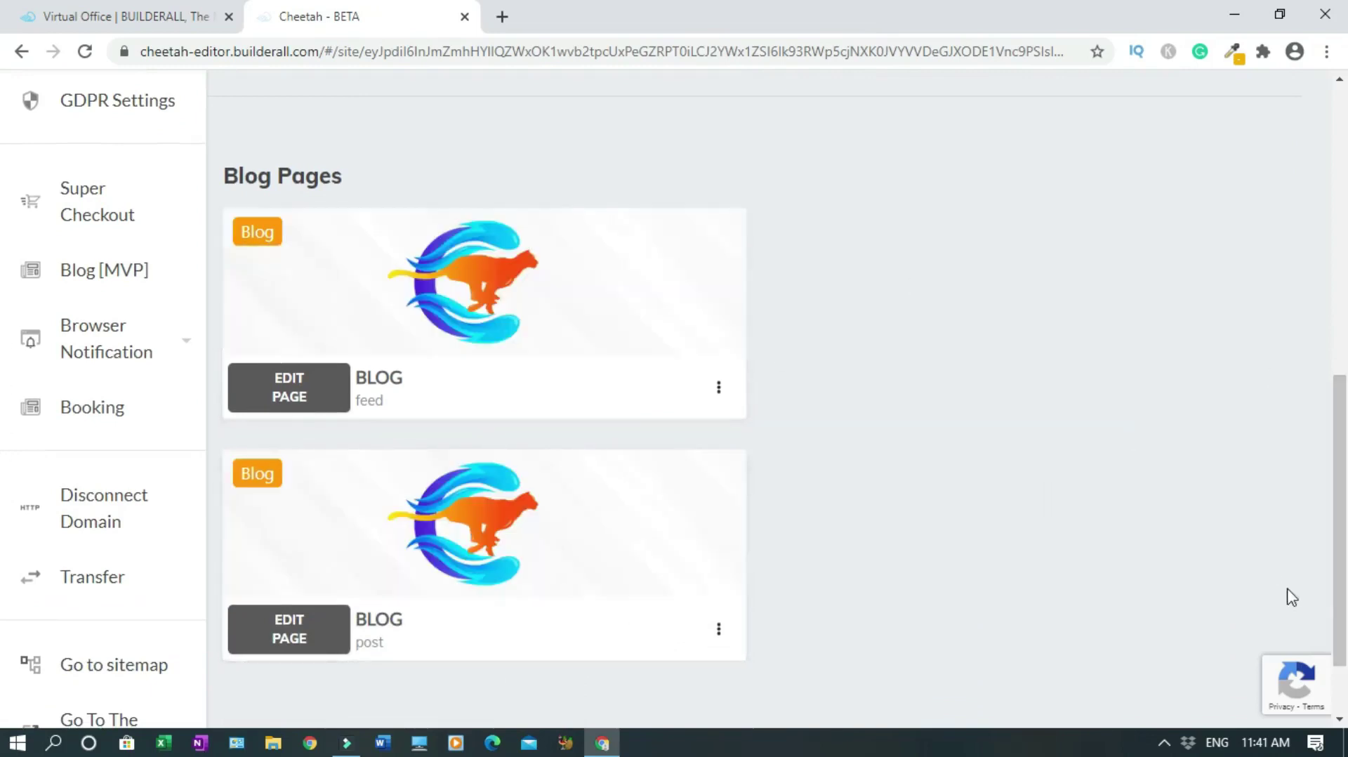
pyautogui.moveTo(1346, 548); pyautogui.dragTo(1334, 257)
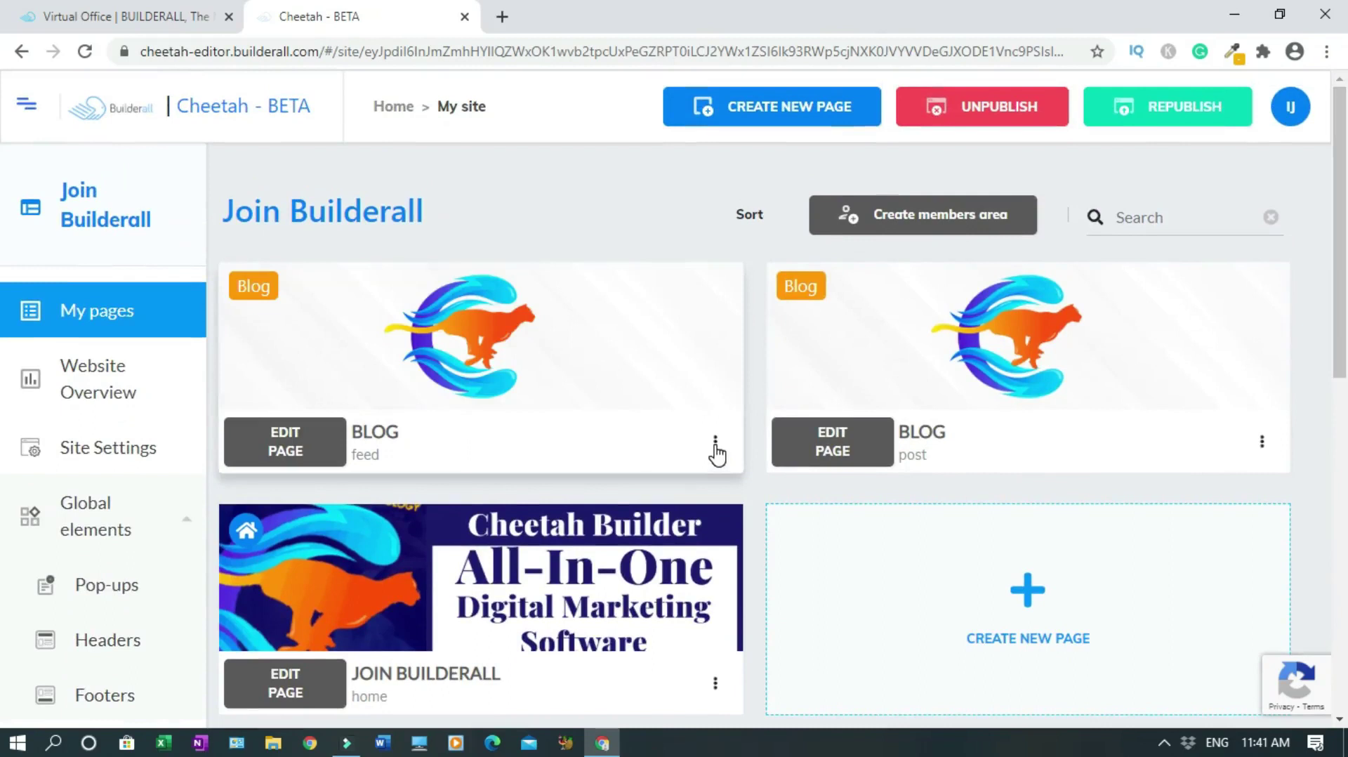
pyautogui.click(276, 451)
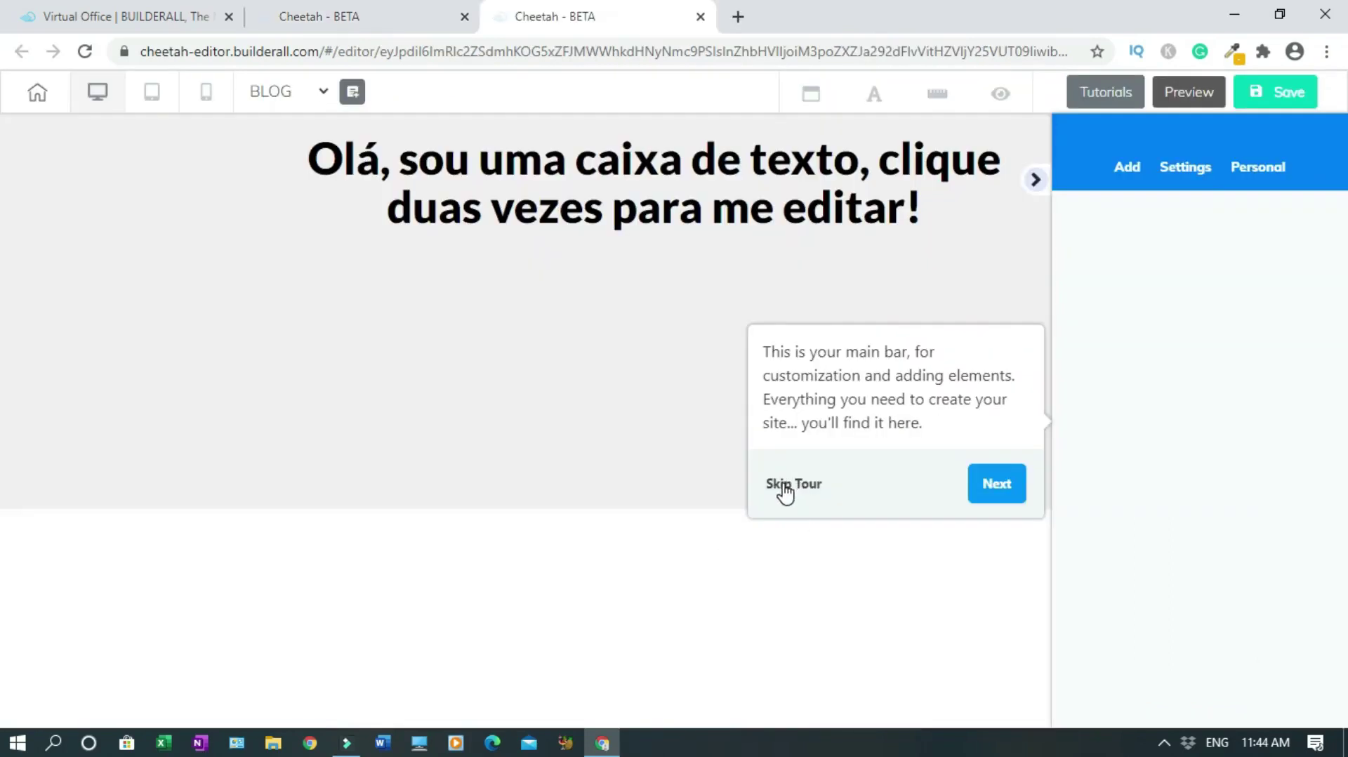
pyautogui.click(785, 486)
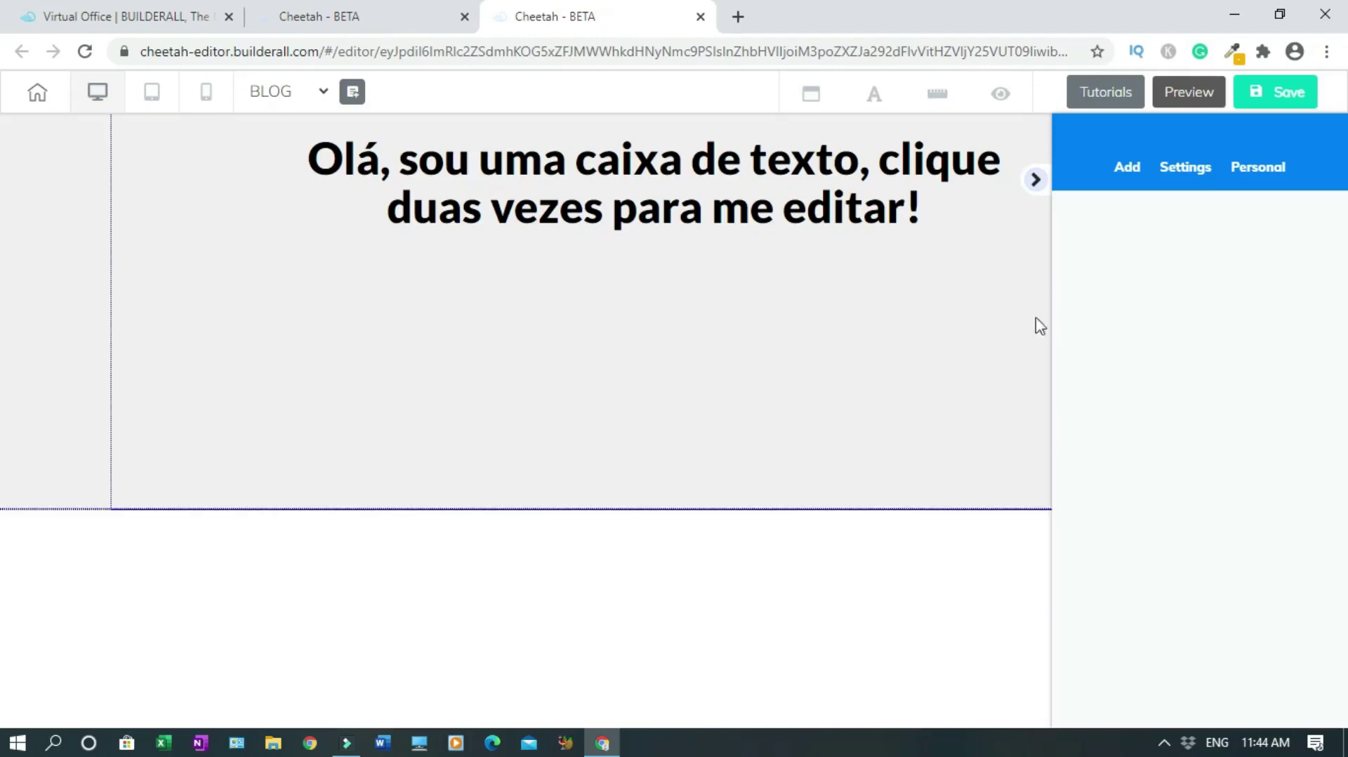
# Collapse the element sidebar and delete the Portuguese placeholder text from the page's first panel
pyautogui.click(1035, 181)
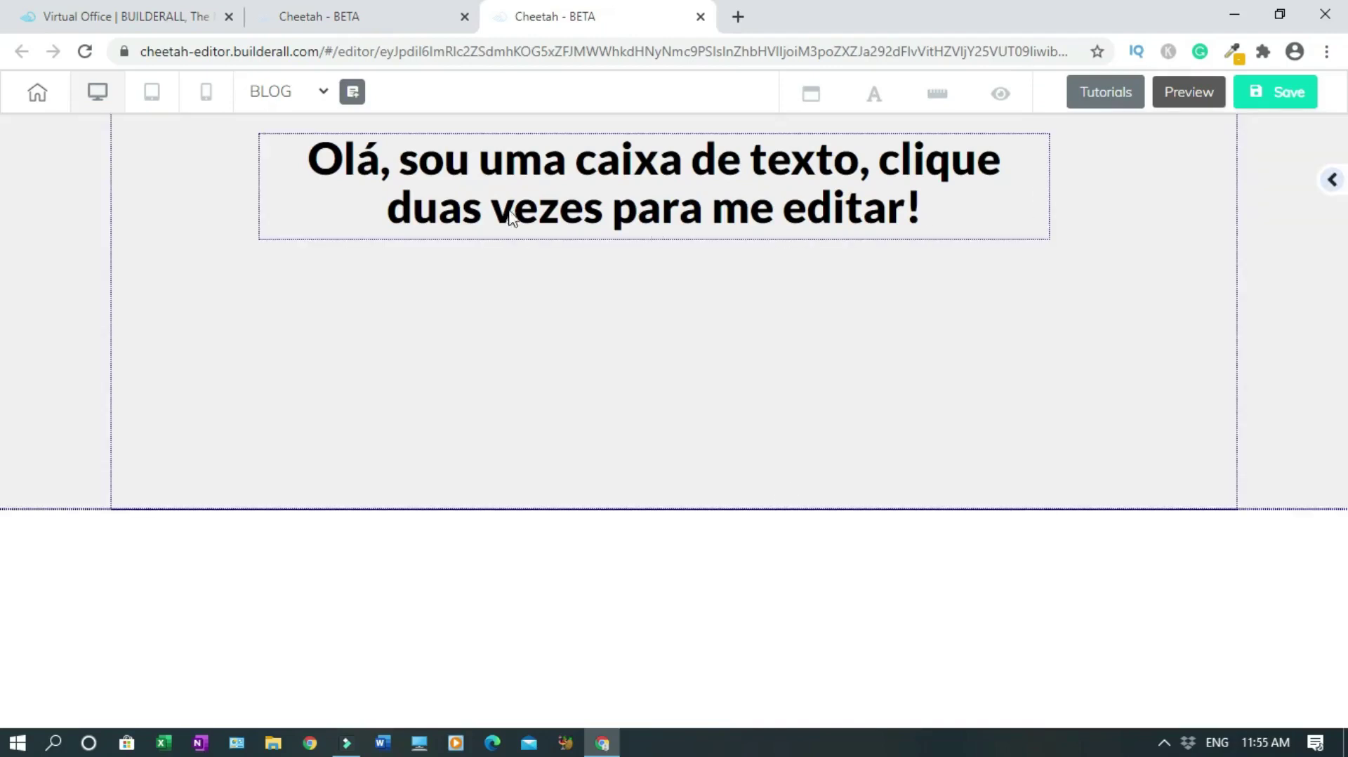
pyautogui.click(388, 186)
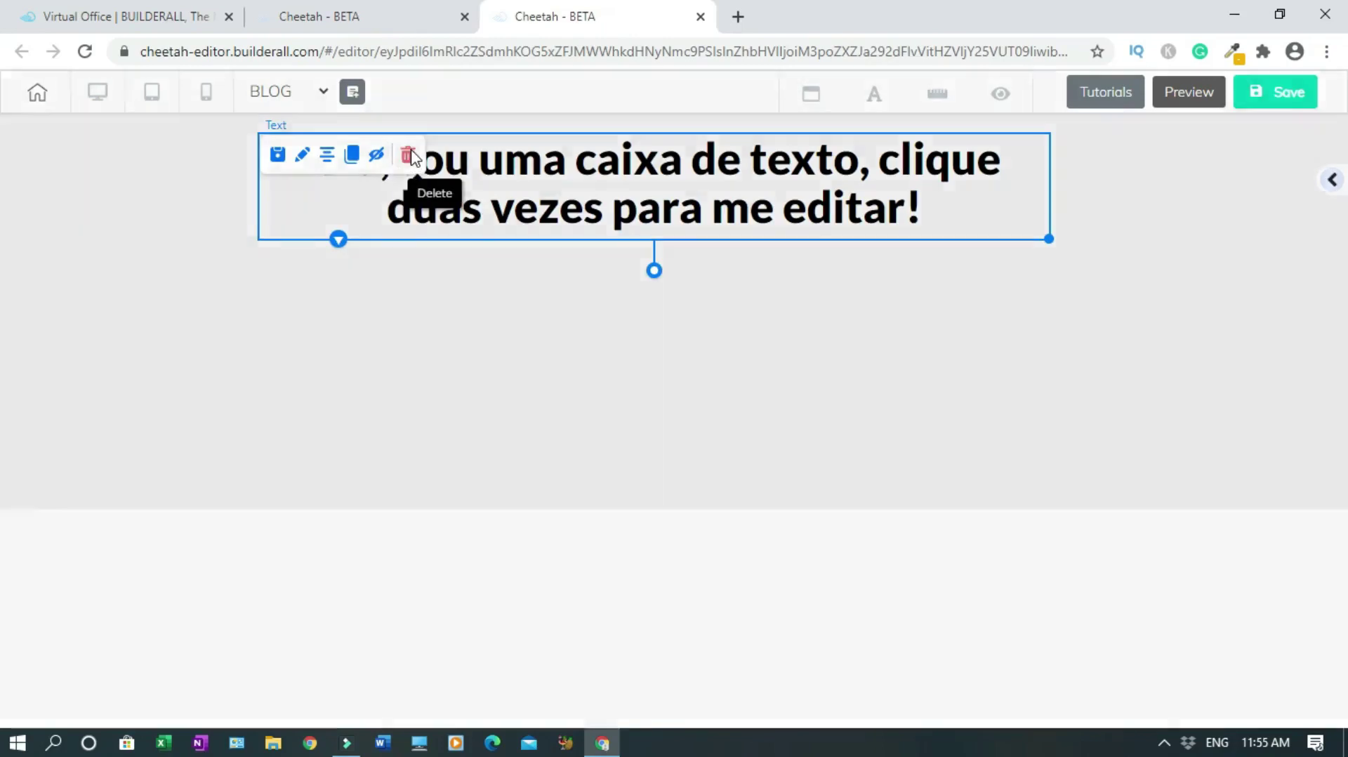
pyautogui.click(408, 154)
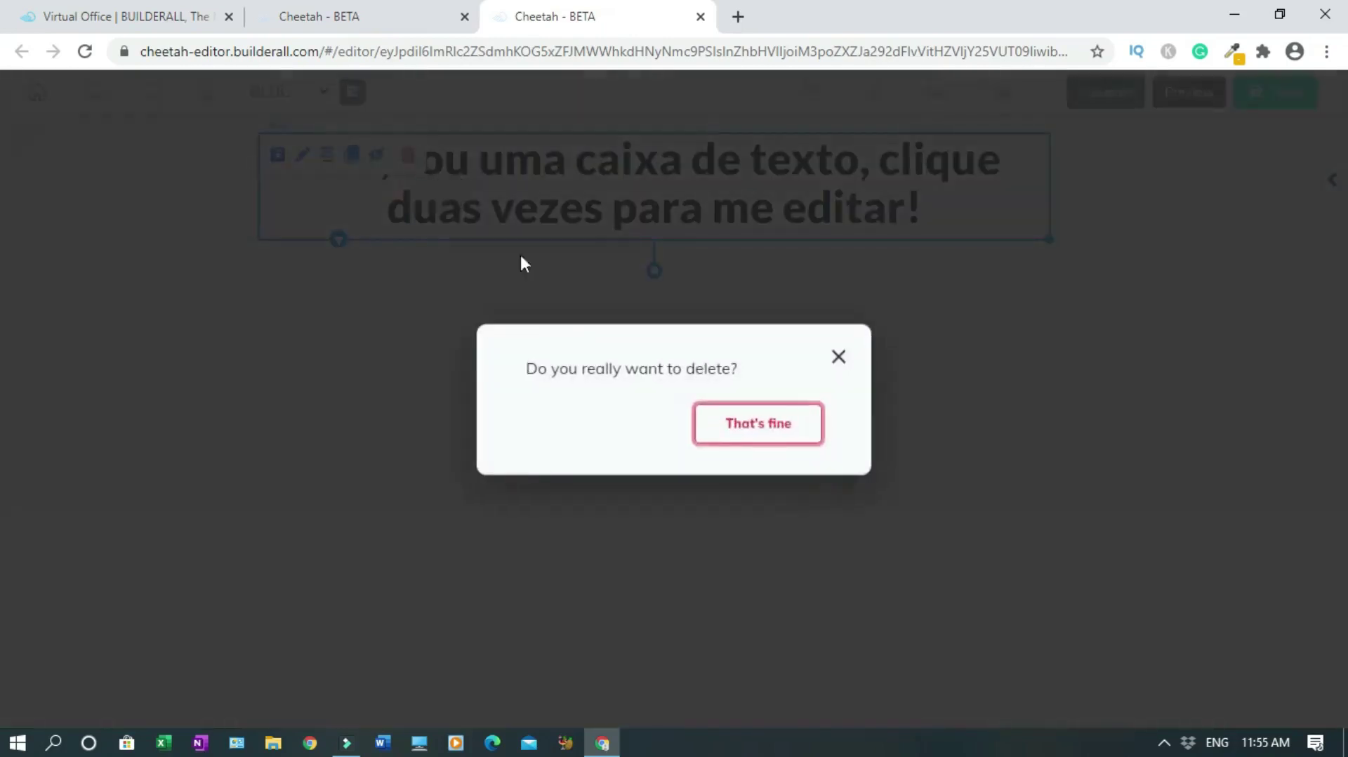
pyautogui.click(716, 434)
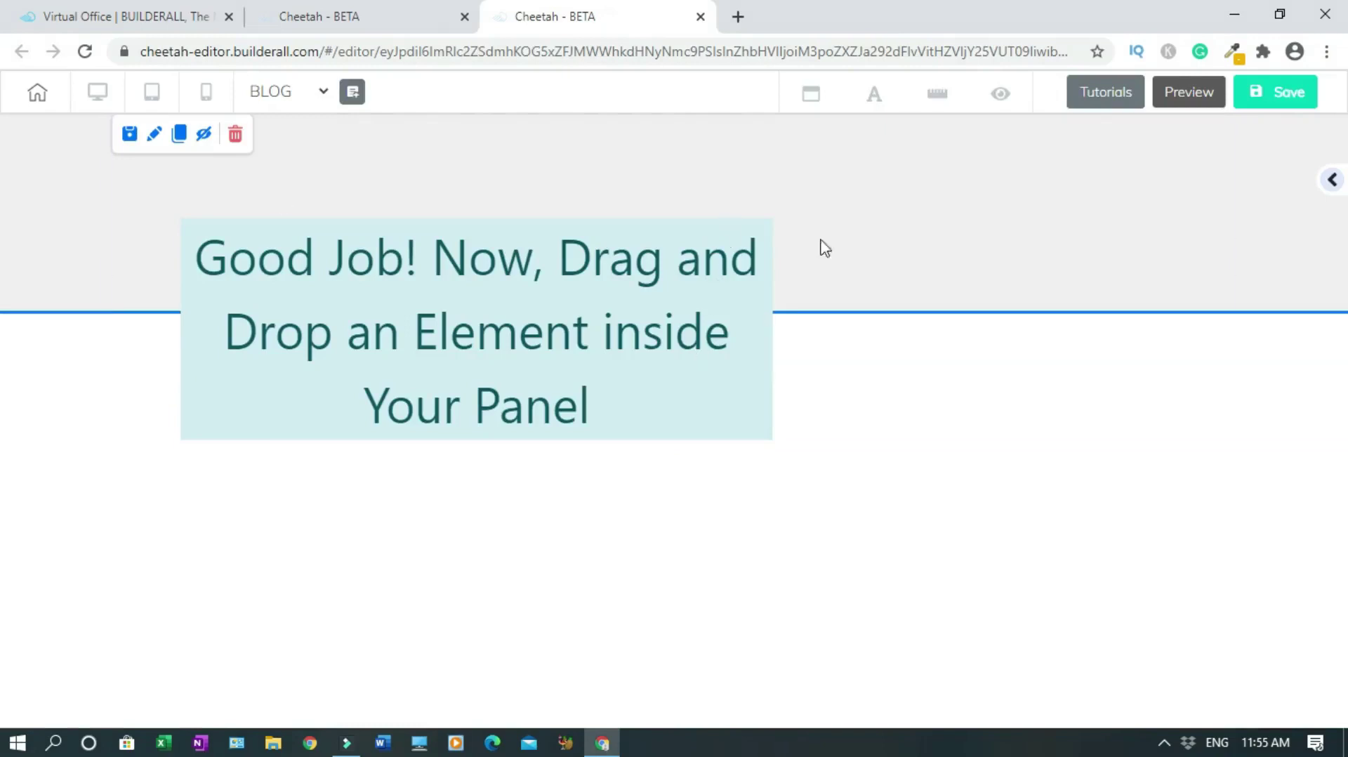
# Set the empty panel's background to the solid dark blue 0C1972
pyautogui.click(155, 140)
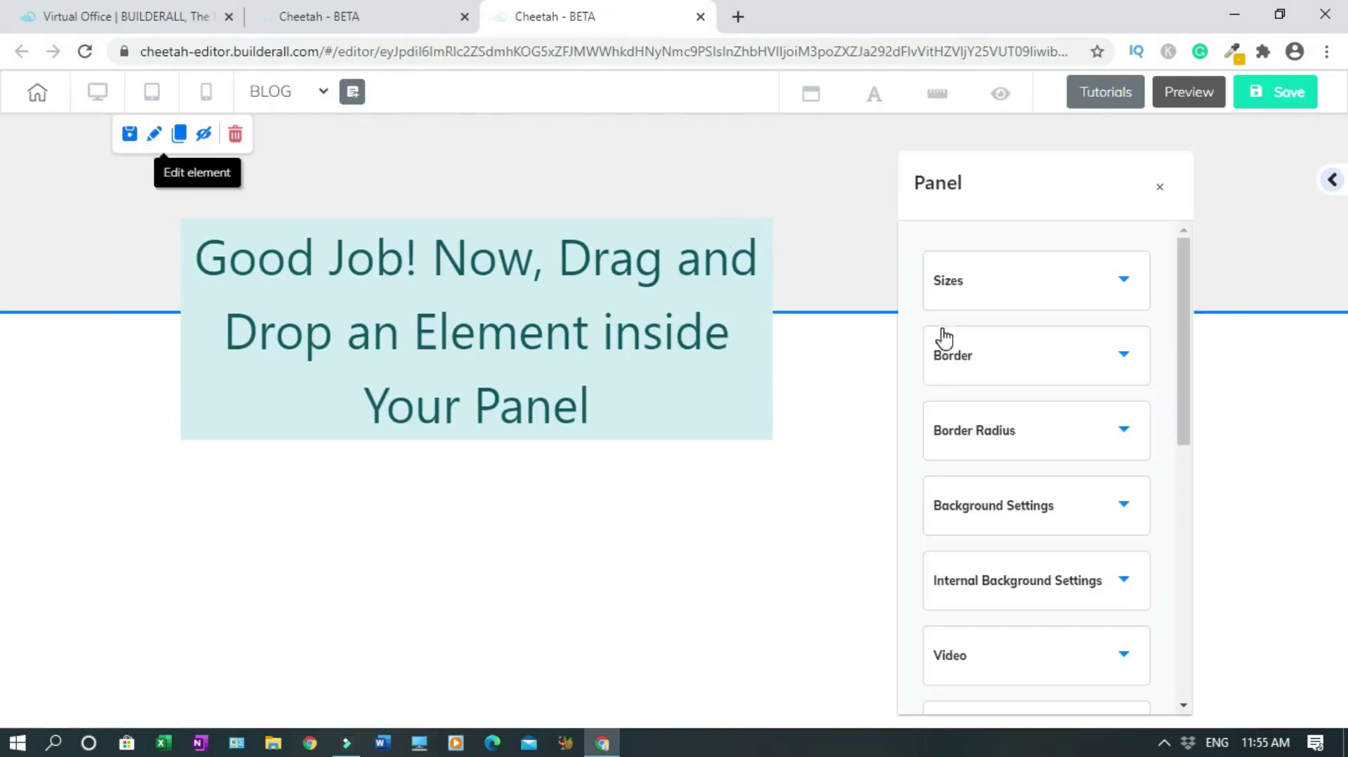
pyautogui.click(1123, 511)
pyautogui.scroll(-4, 1185, 451)
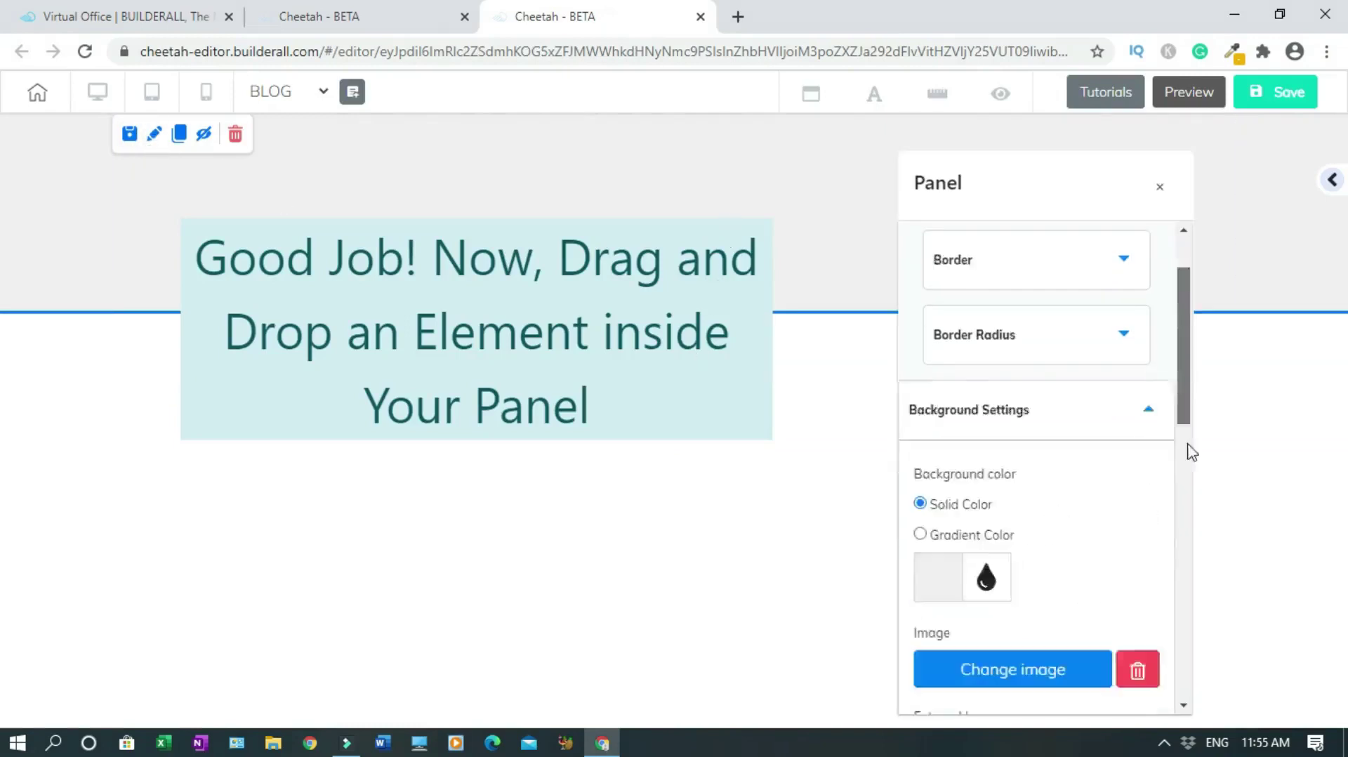
pyautogui.click(950, 400)
pyautogui.click(1053, 620)
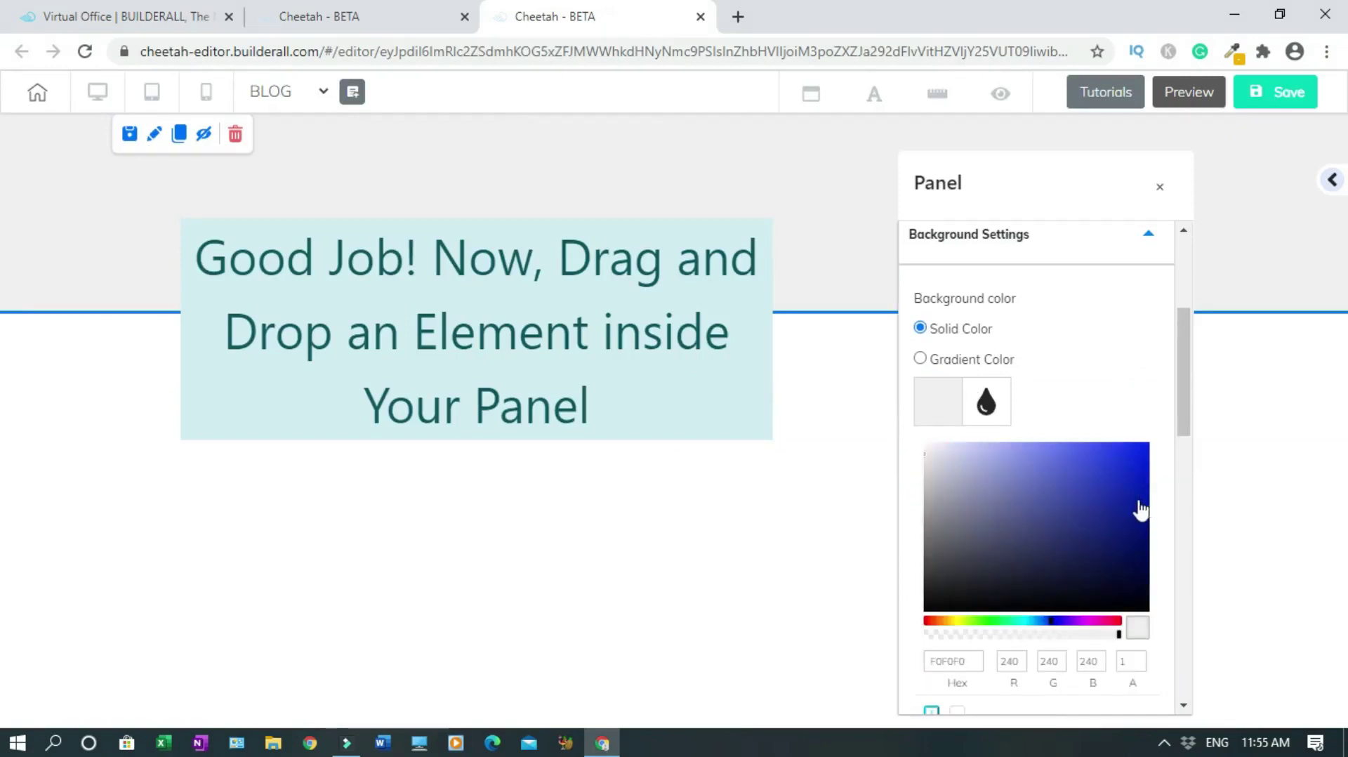
pyautogui.click(1127, 541)
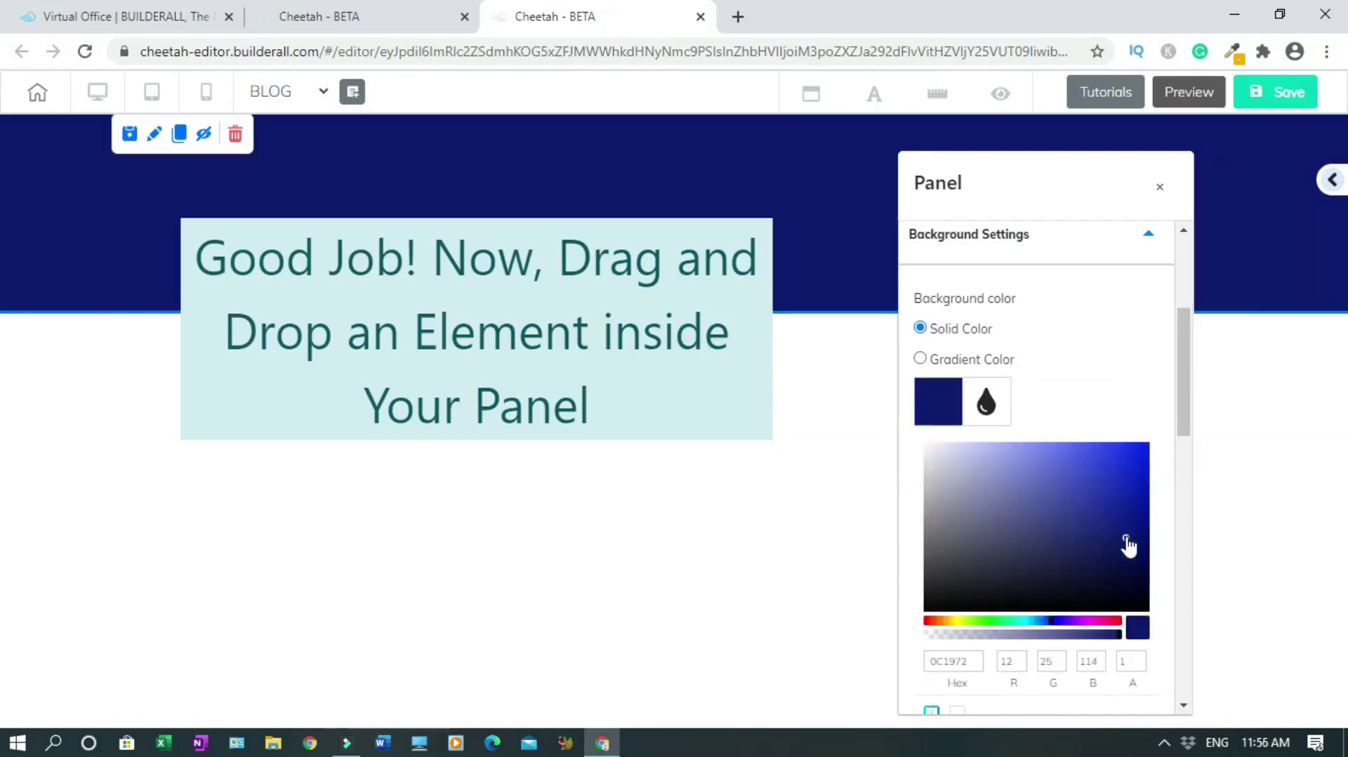
pyautogui.click(1163, 188)
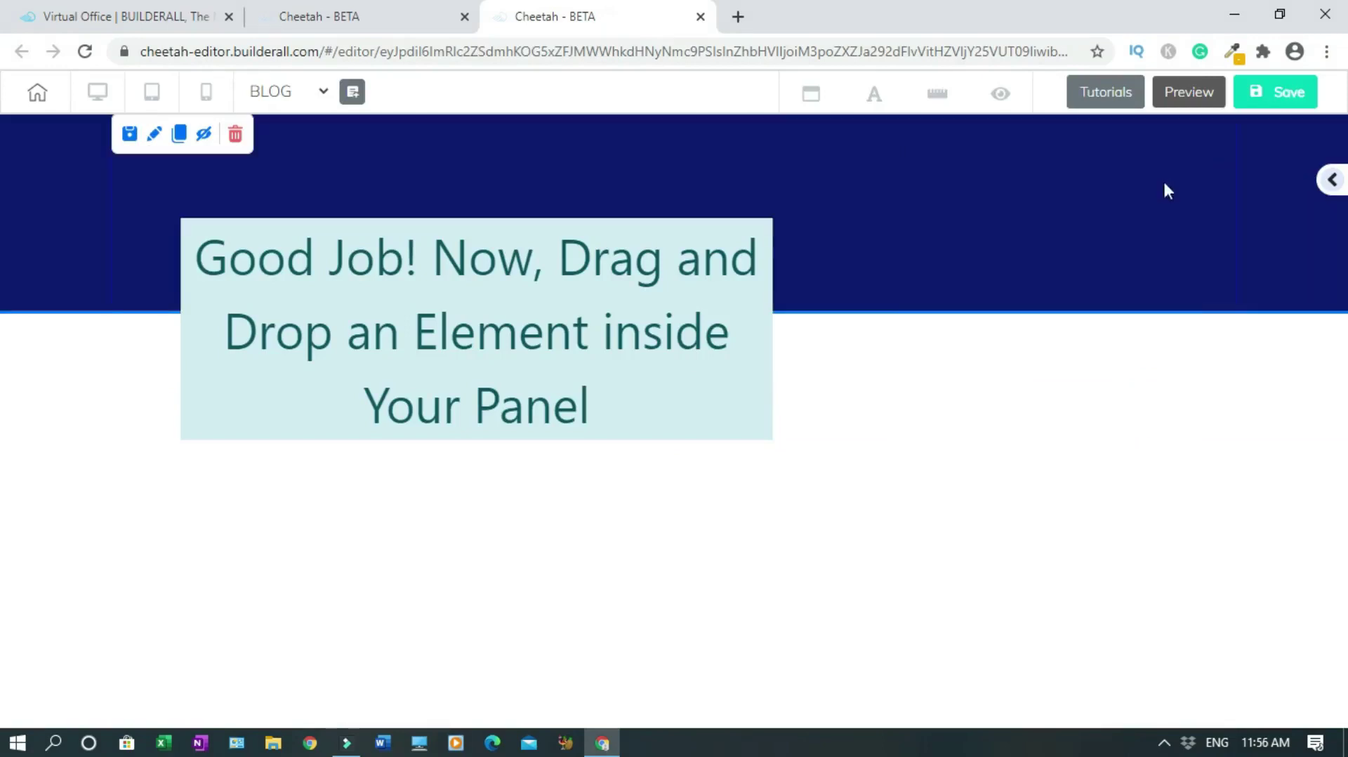
# Add a Title H1 text element inside the dark blue panel
pyautogui.click(1332, 180)
pyautogui.scroll(3, 1337, 176)
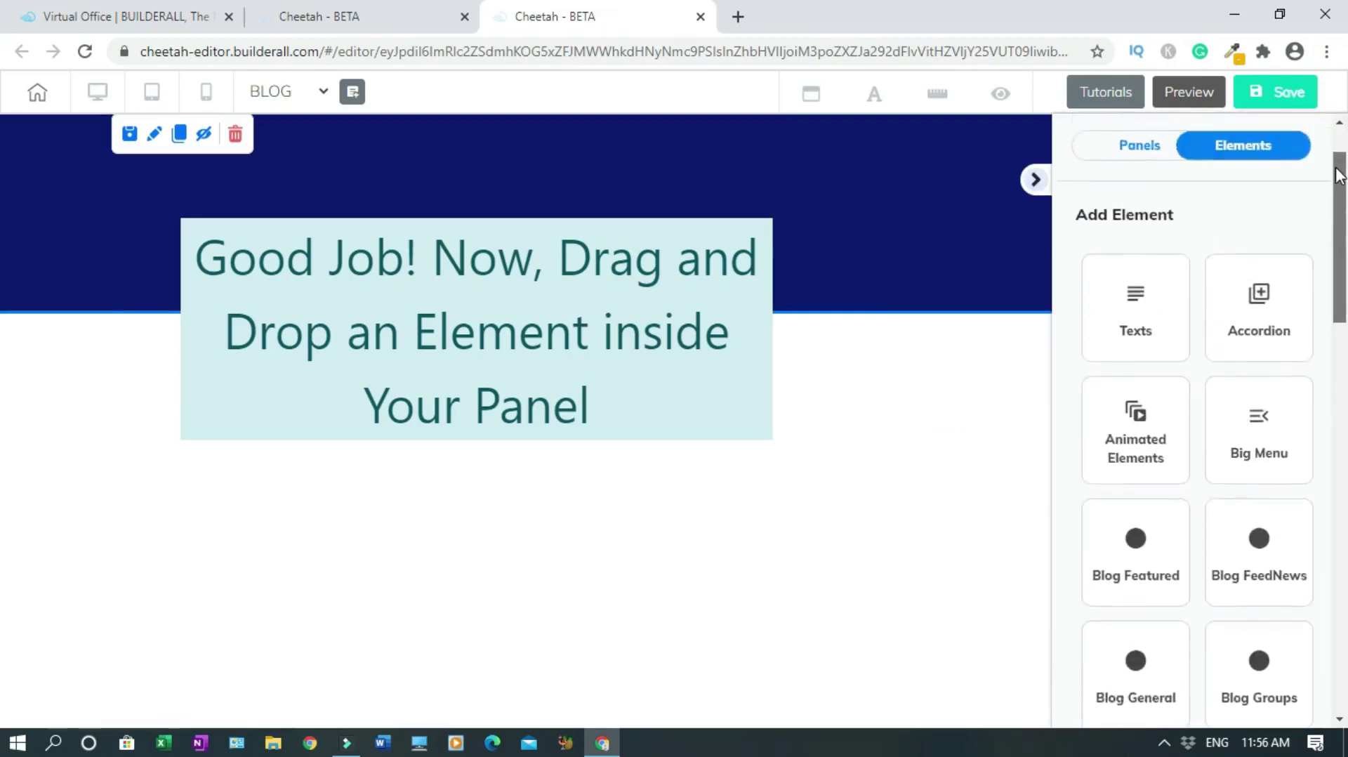
pyautogui.scroll(1, 1338, 176)
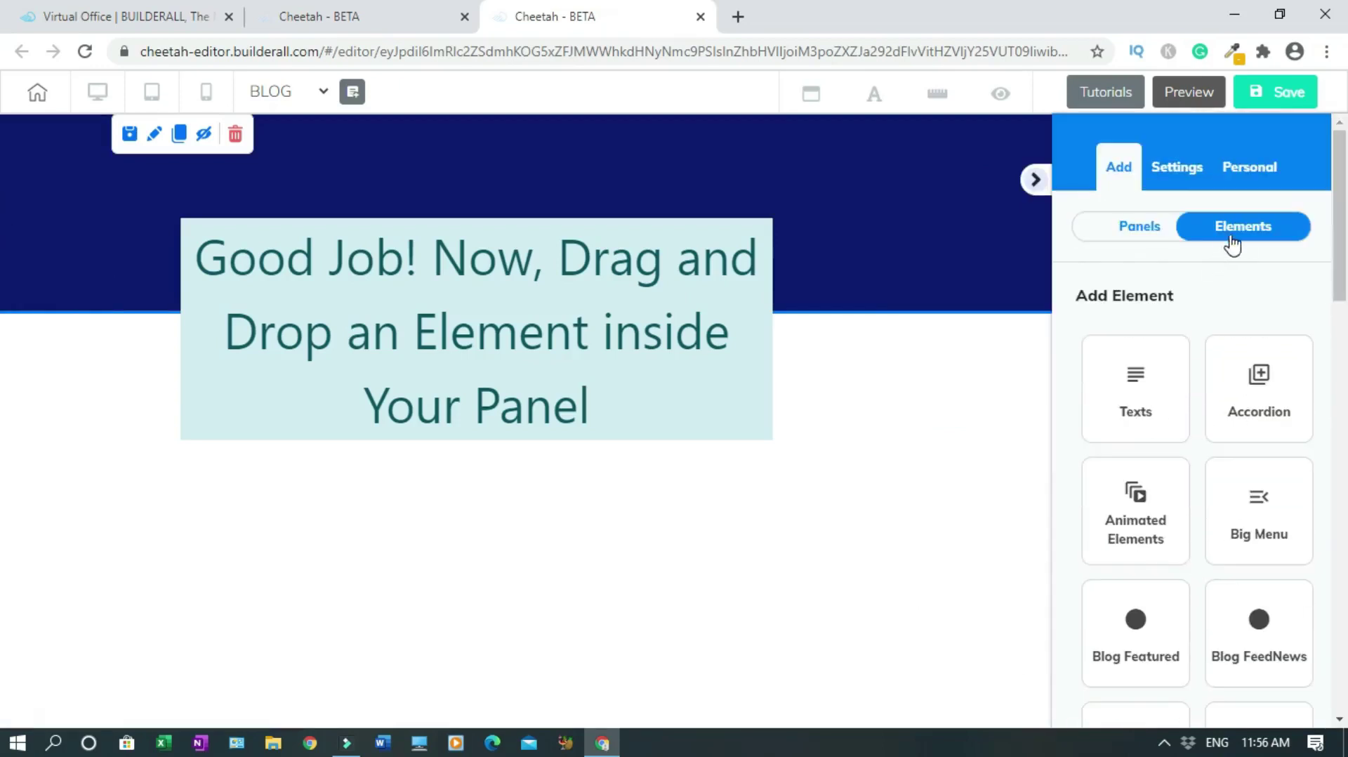
pyautogui.click(1136, 385)
pyautogui.moveTo(1340, 463)
pyautogui.mouseDown()
pyautogui.moveTo(1342, 505)
pyautogui.moveTo(1340, 457)
pyautogui.mouseUp()
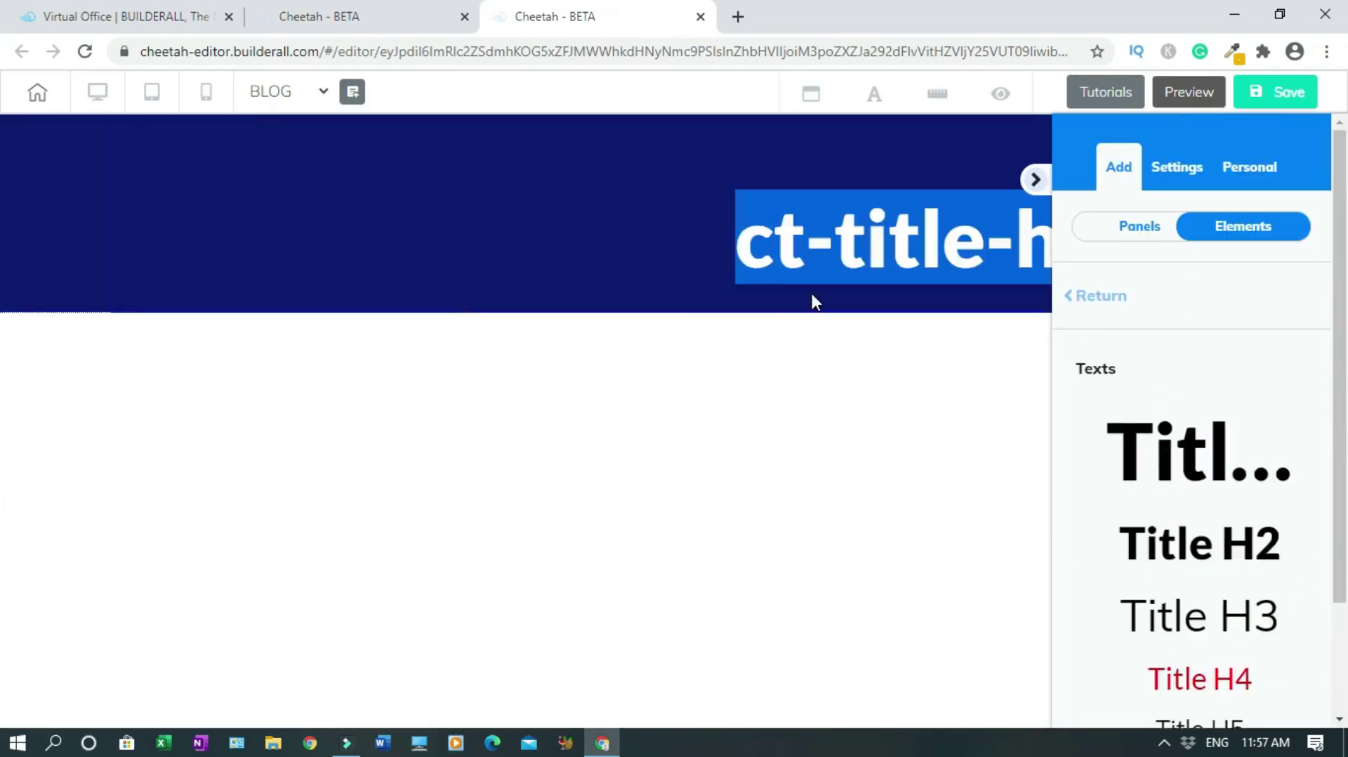
# Move the H1 title out of the dark blue panel to the middle of the white area just below it
pyautogui.click(1035, 181)
pyautogui.click(945, 232)
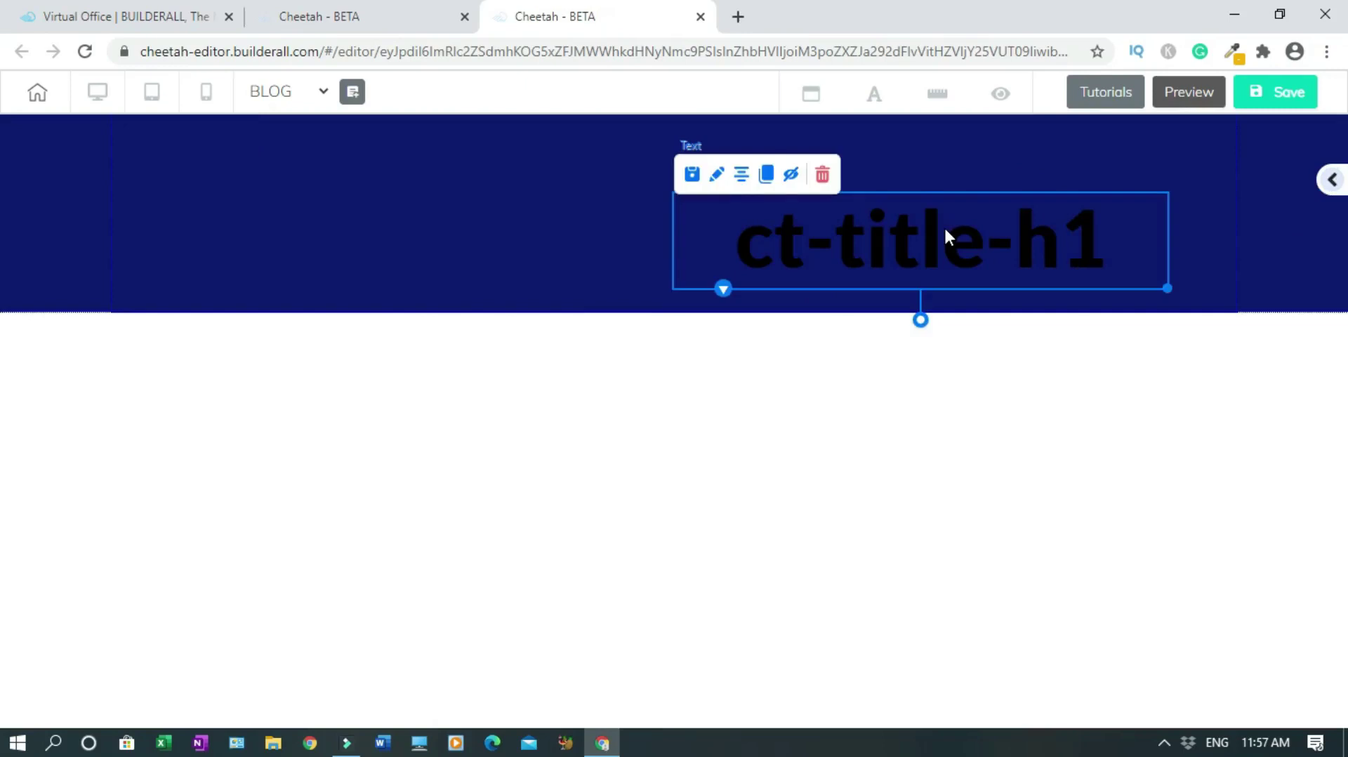
pyautogui.click(1012, 232)
pyautogui.click(1013, 232)
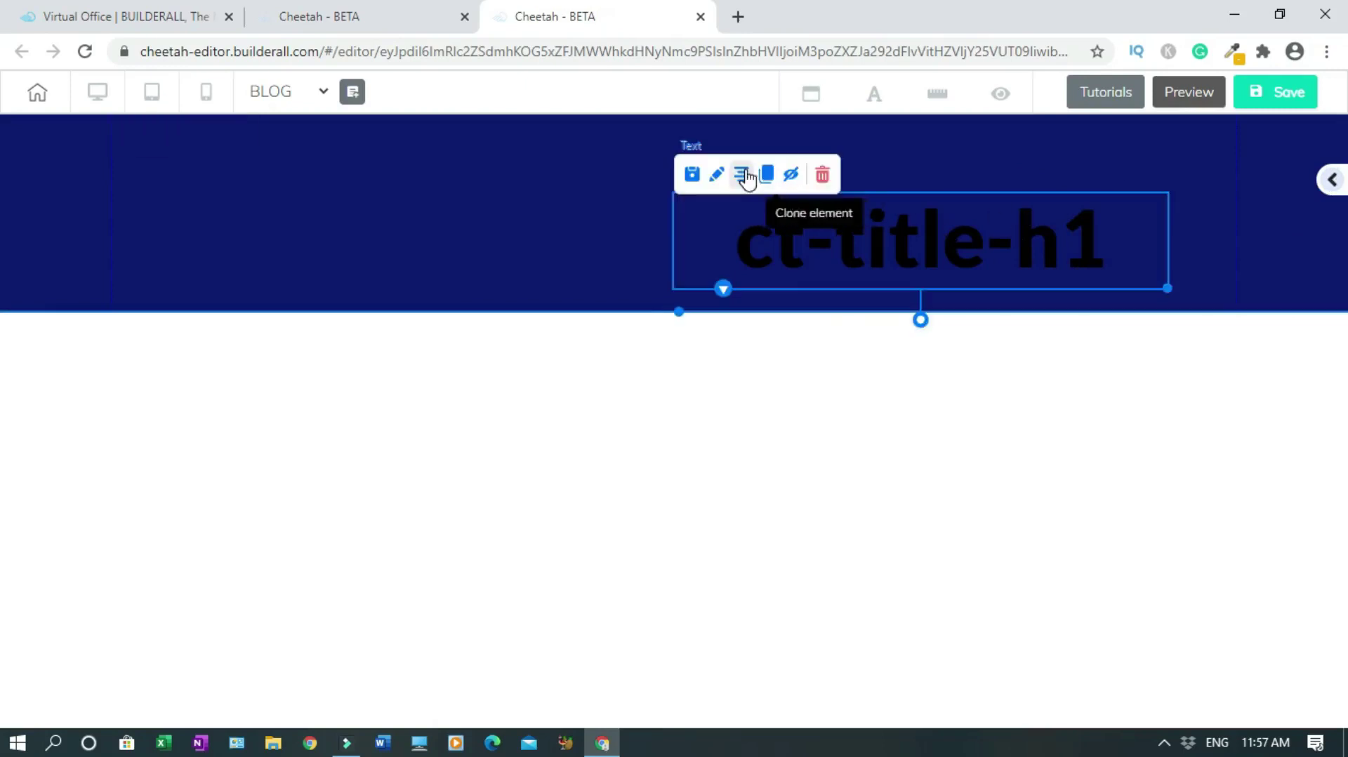
pyautogui.click(745, 176)
pyautogui.moveTo(922, 287); pyautogui.dragTo(800, 263)
pyautogui.moveTo(639, 271); pyautogui.dragTo(717, 239)
pyautogui.moveTo(767, 202); pyautogui.dragTo(708, 431)
# Replace the H1 title's placeholder text with My Blog and colour the text white
pyautogui.doubleClick(708, 431)
pyautogui.moveTo(521, 425); pyautogui.dragTo(922, 453)
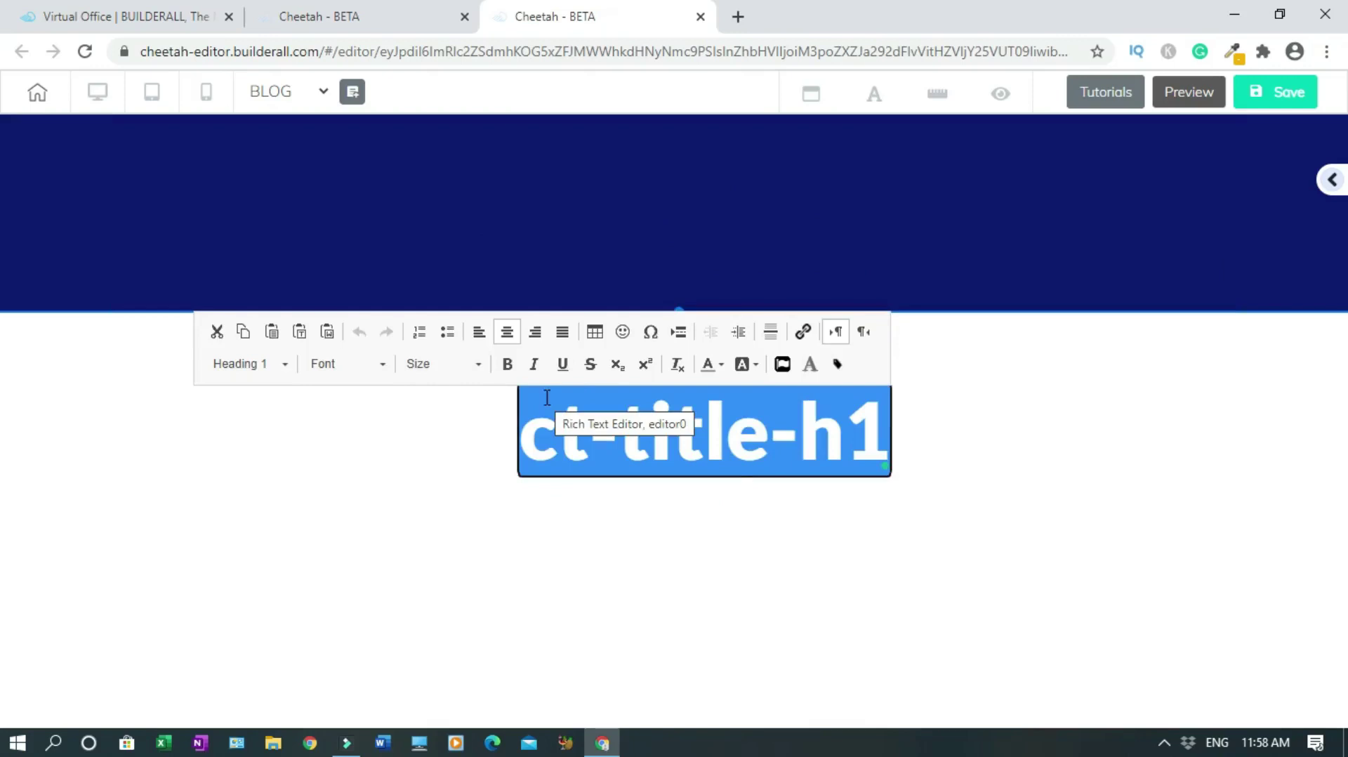
pyautogui.write('My Blog')
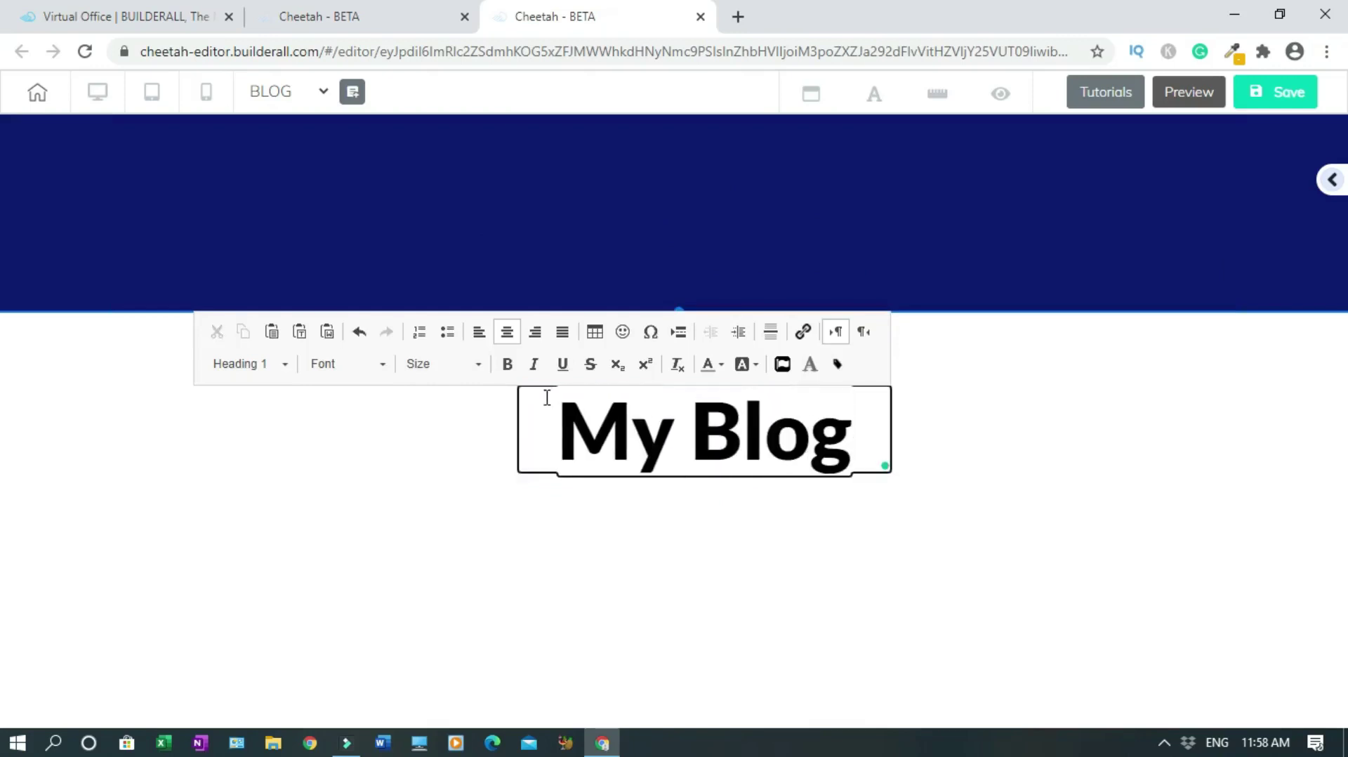
pyautogui.moveTo(559, 411); pyautogui.dragTo(861, 421)
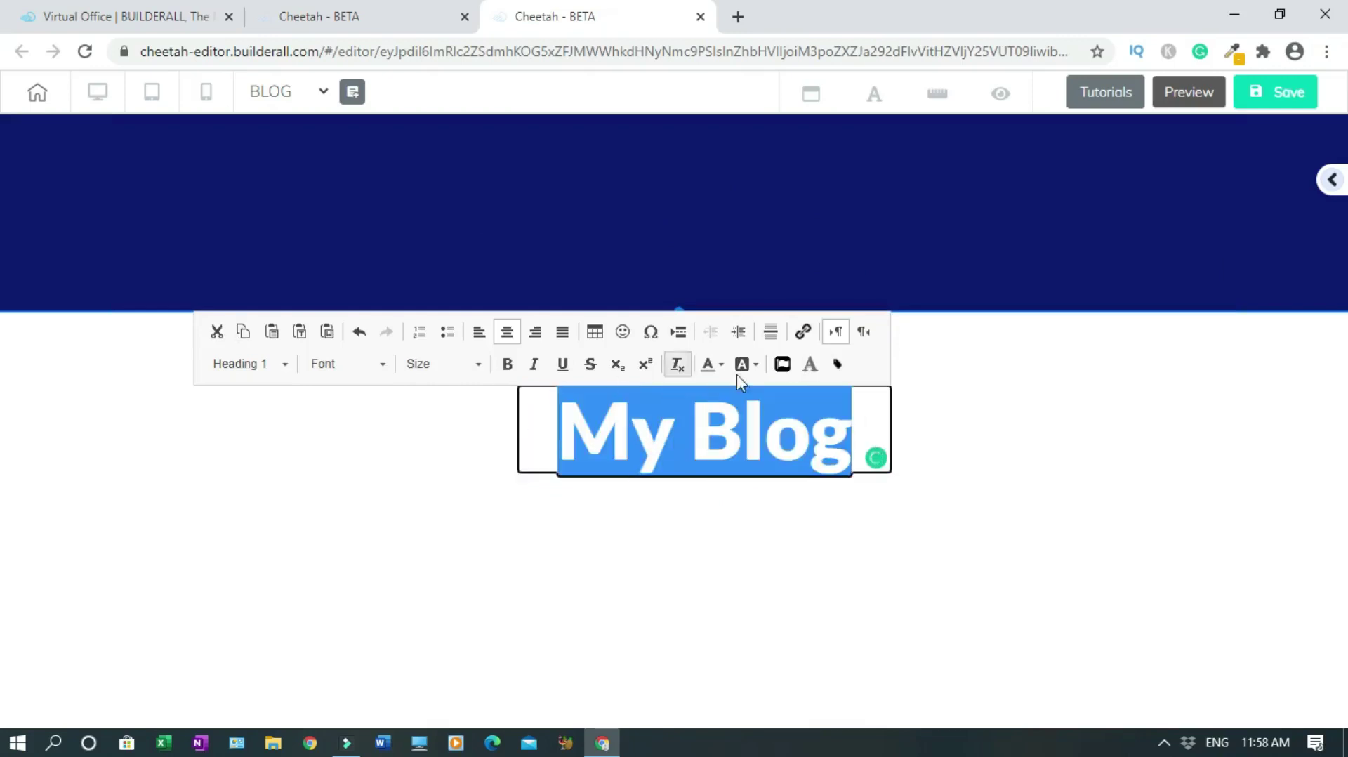
pyautogui.click(721, 365)
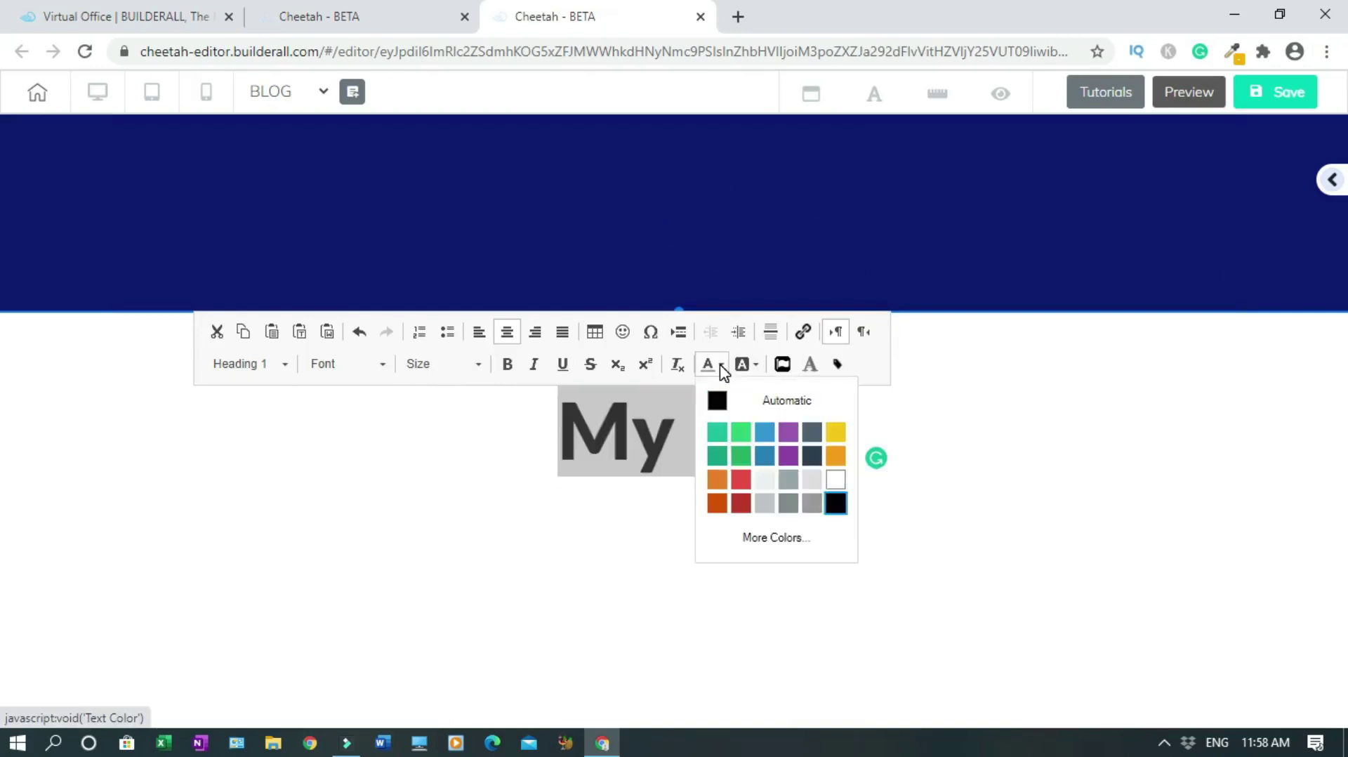
pyautogui.click(835, 480)
pyautogui.click(937, 432)
# Move the My Blog title back into the dark blue panel and centre it horizontally
pyautogui.moveTo(786, 430); pyautogui.dragTo(773, 199)
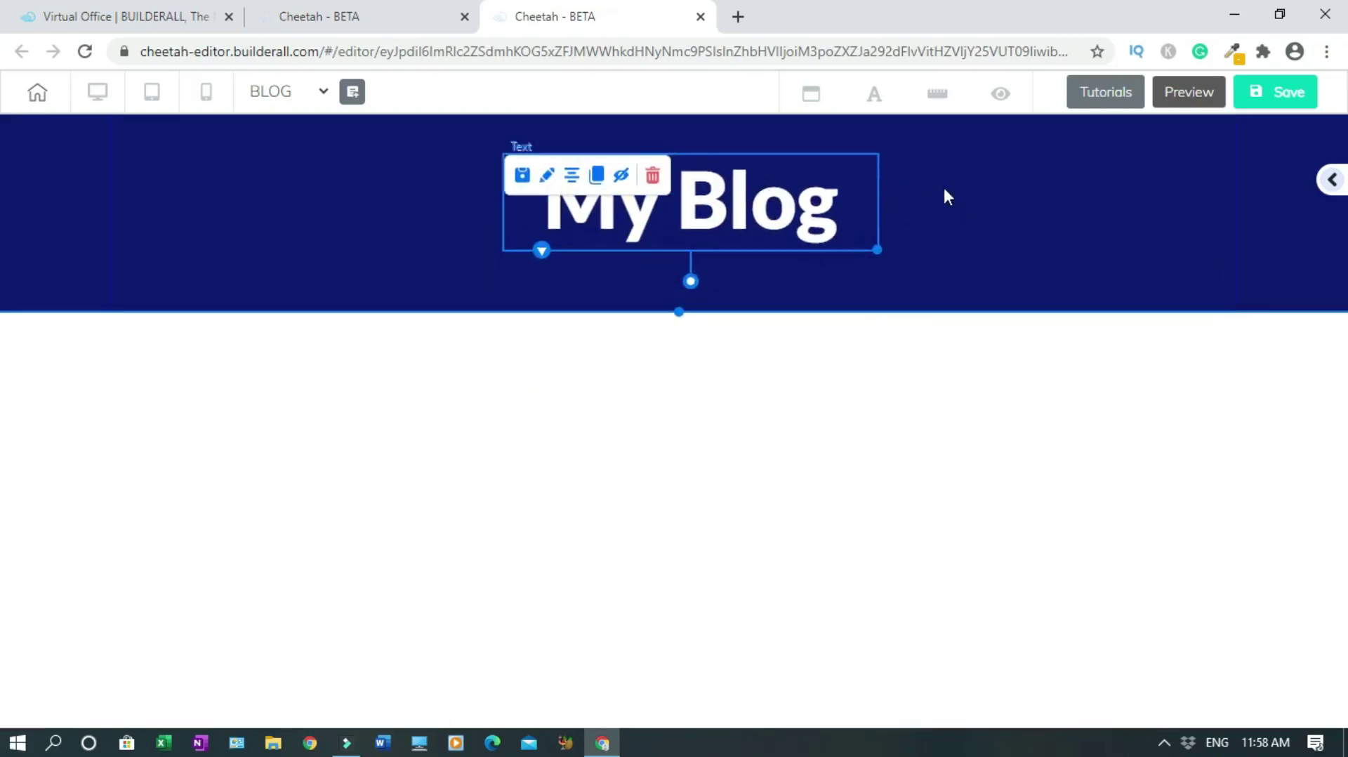
pyautogui.click(570, 175)
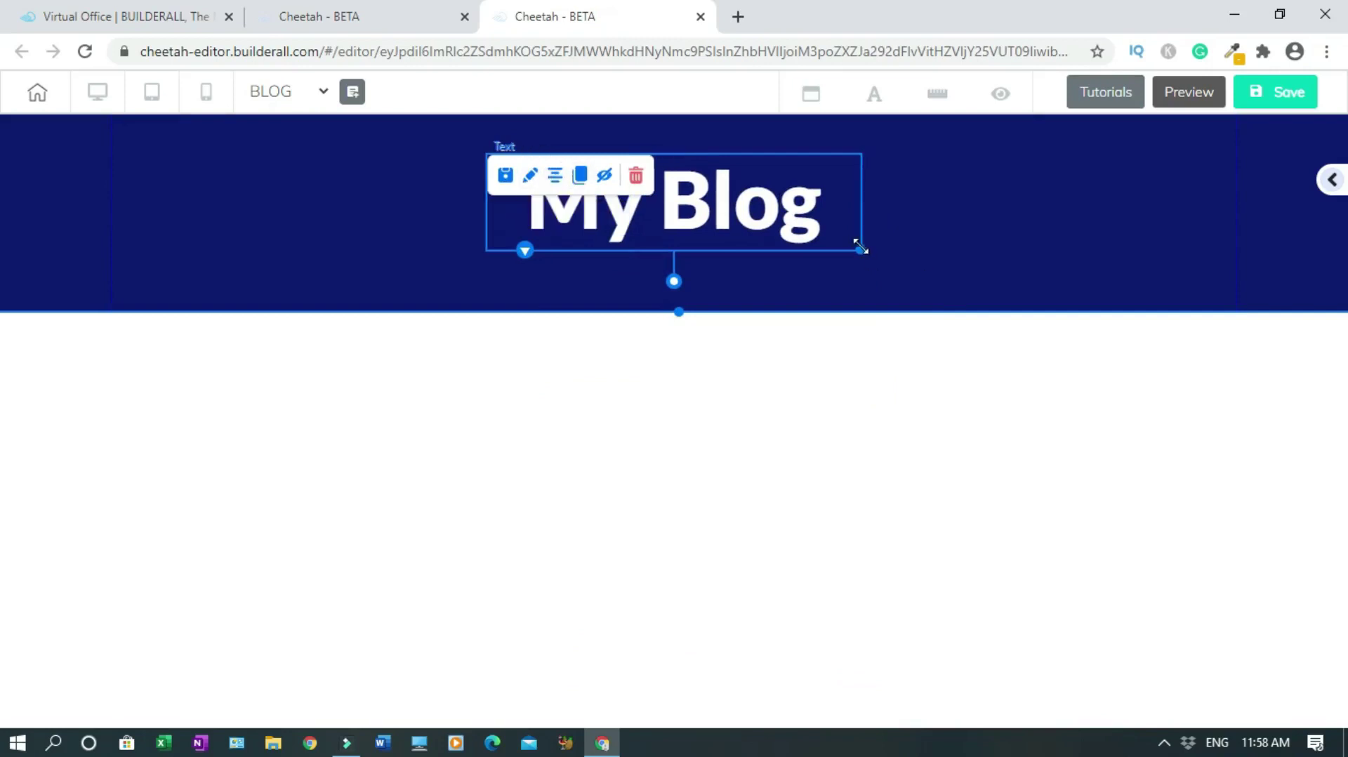
pyautogui.moveTo(860, 249); pyautogui.dragTo(806, 239)
pyautogui.click(555, 176)
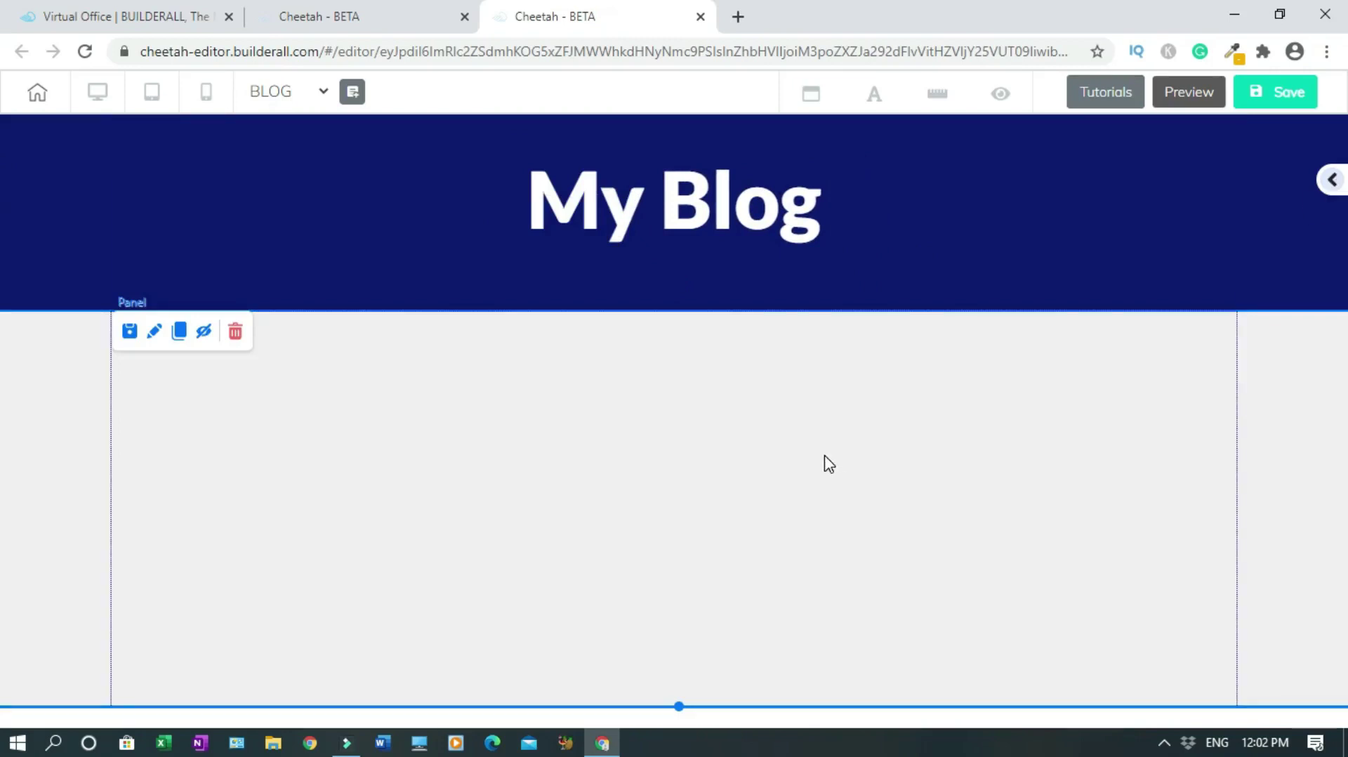
# Add the first Blog FeedNews layout, with three posts per row, to the grey panel and collapse the element sidebar
pyautogui.click(1332, 182)
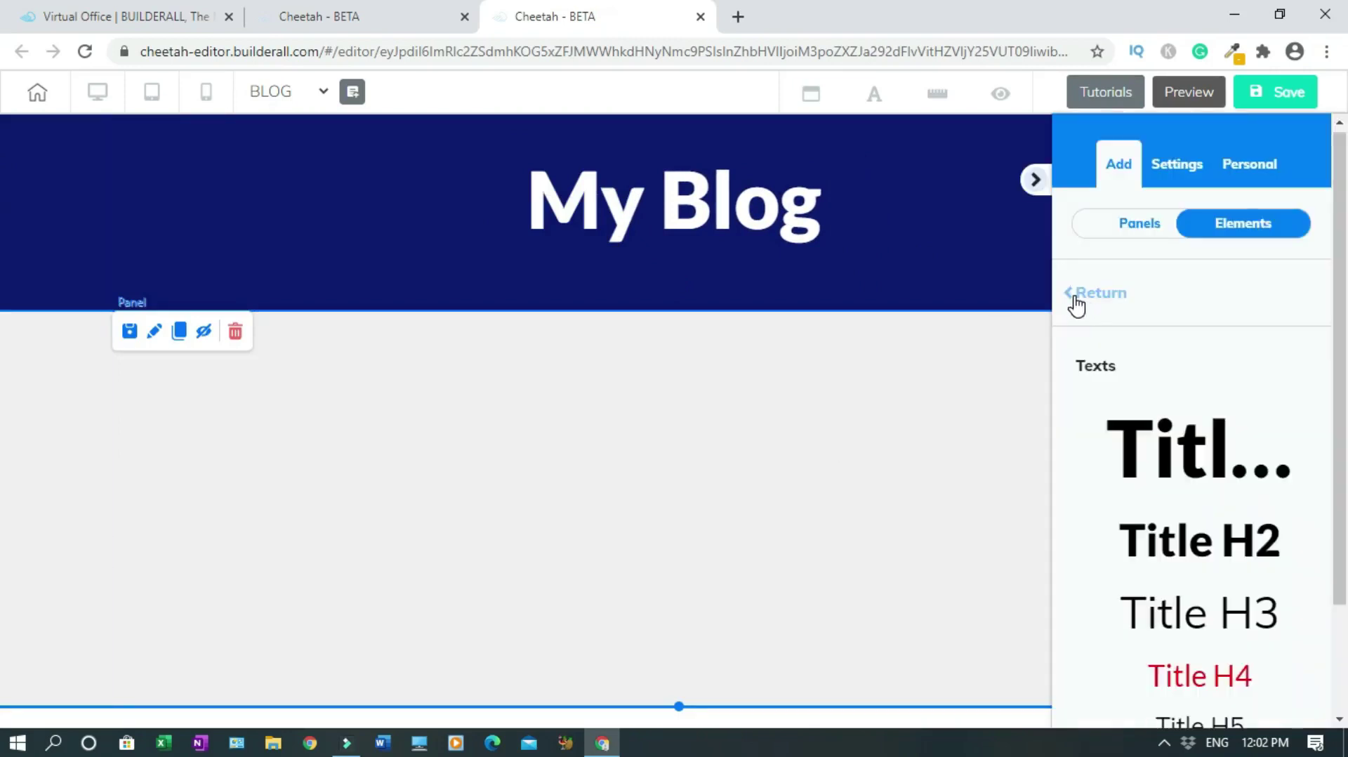
pyautogui.click(1076, 303)
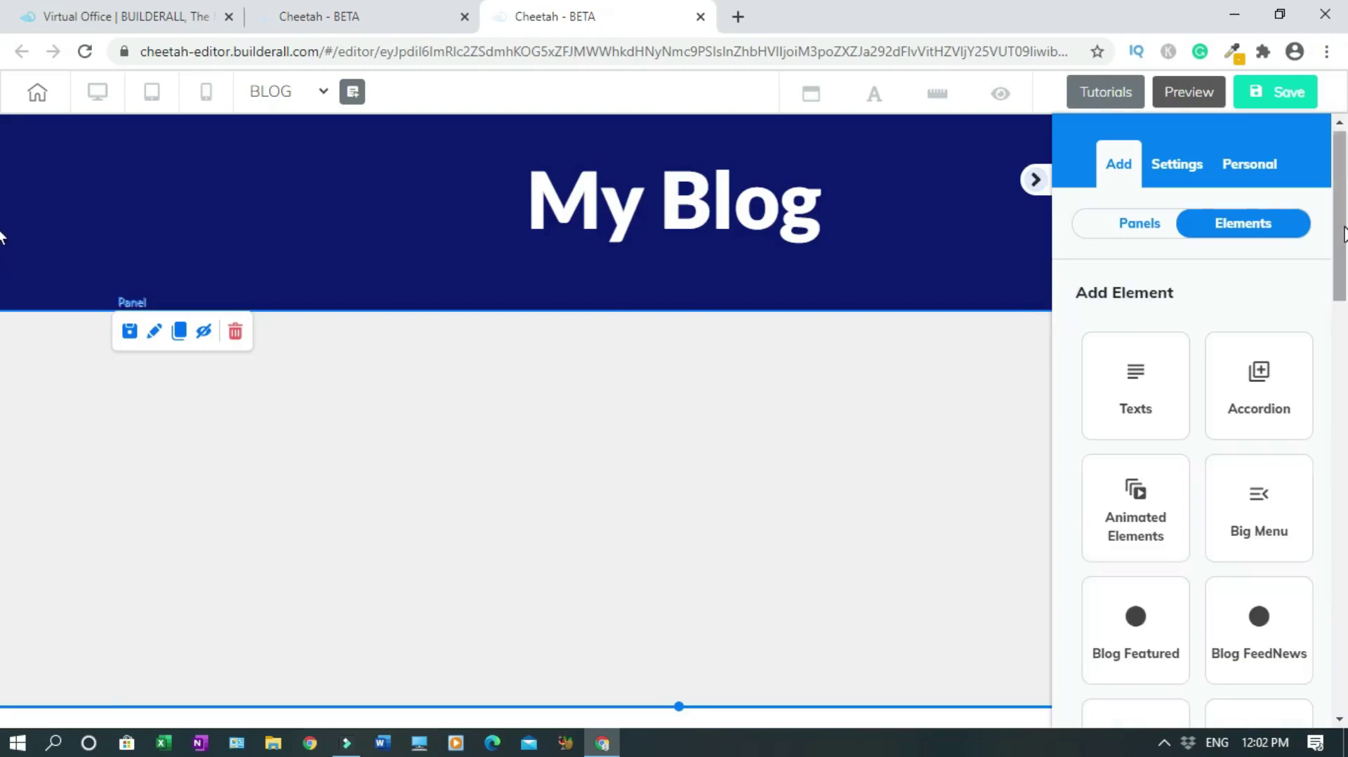
pyautogui.scroll(-5, 1214, 318)
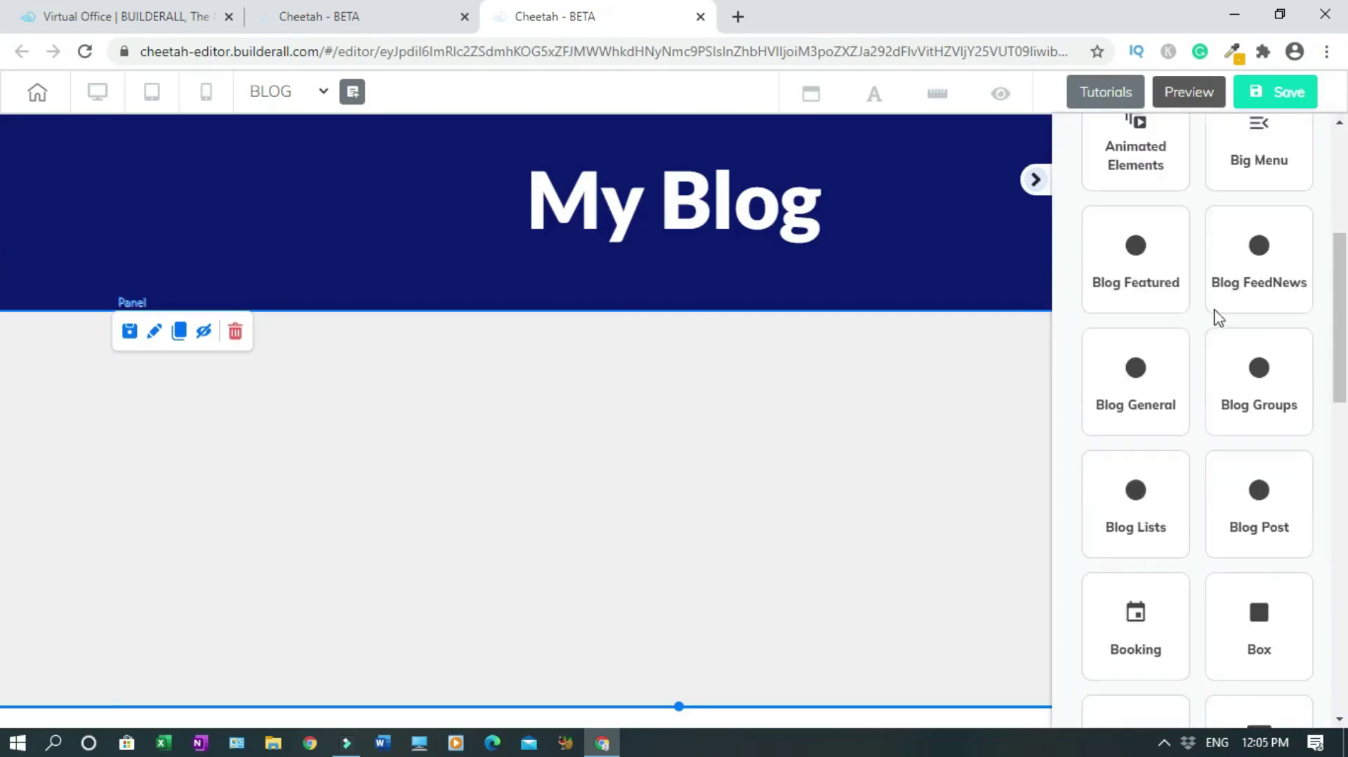
pyautogui.click(1249, 288)
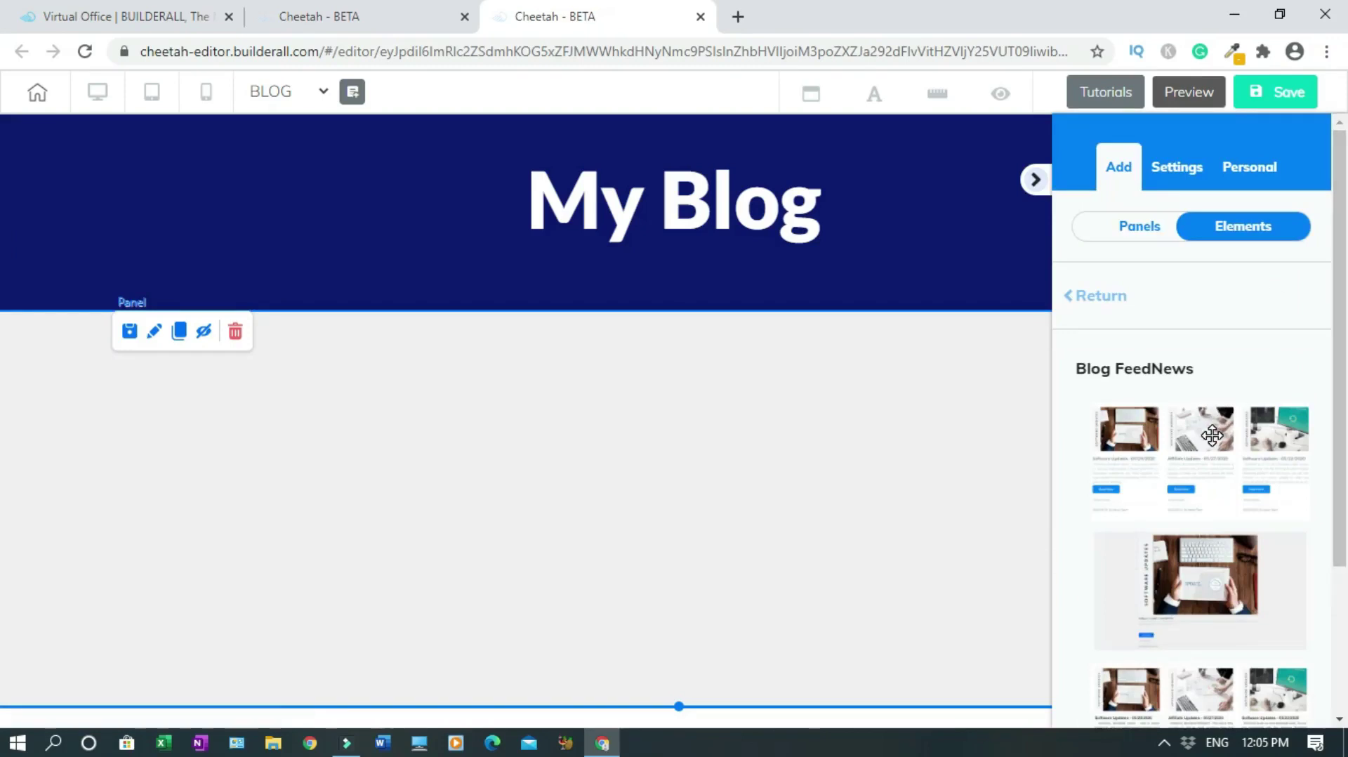
pyautogui.moveTo(1213, 435); pyautogui.dragTo(782, 439)
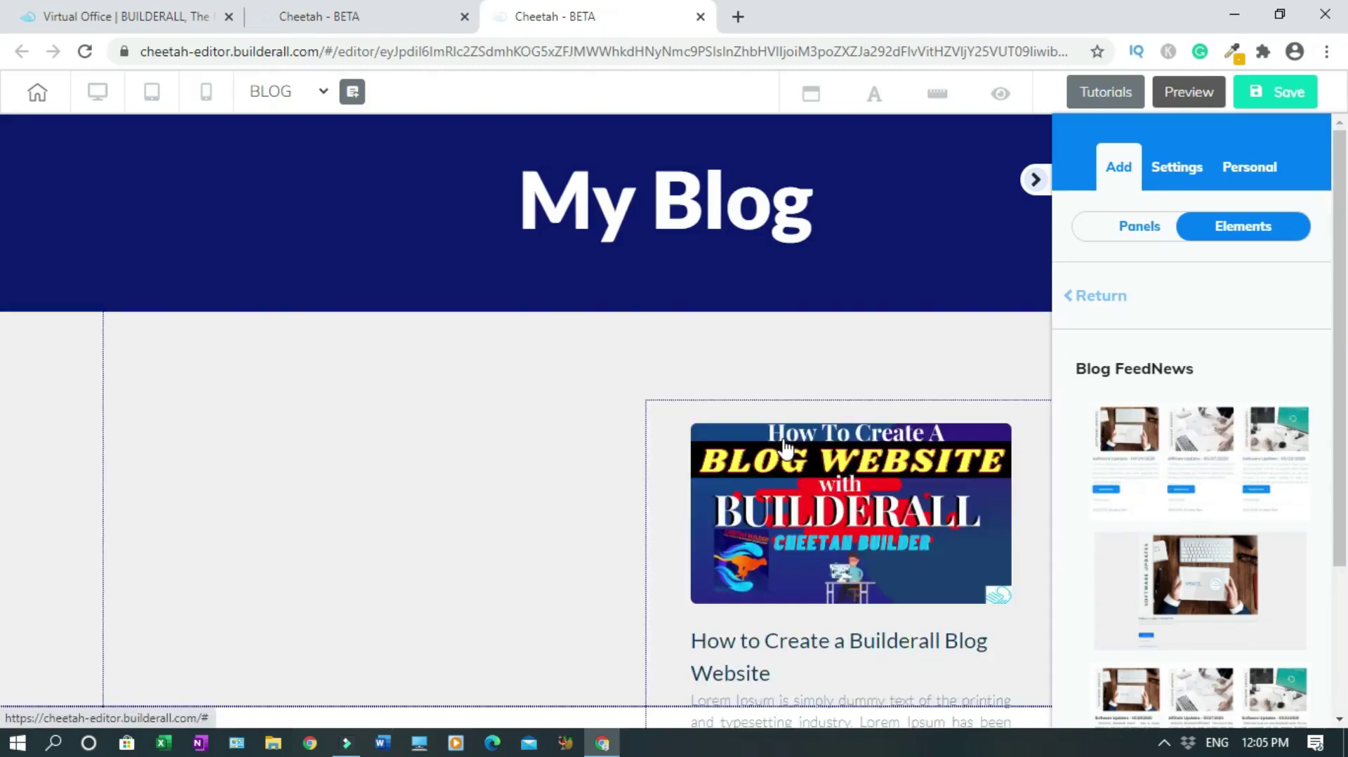
pyautogui.click(1036, 181)
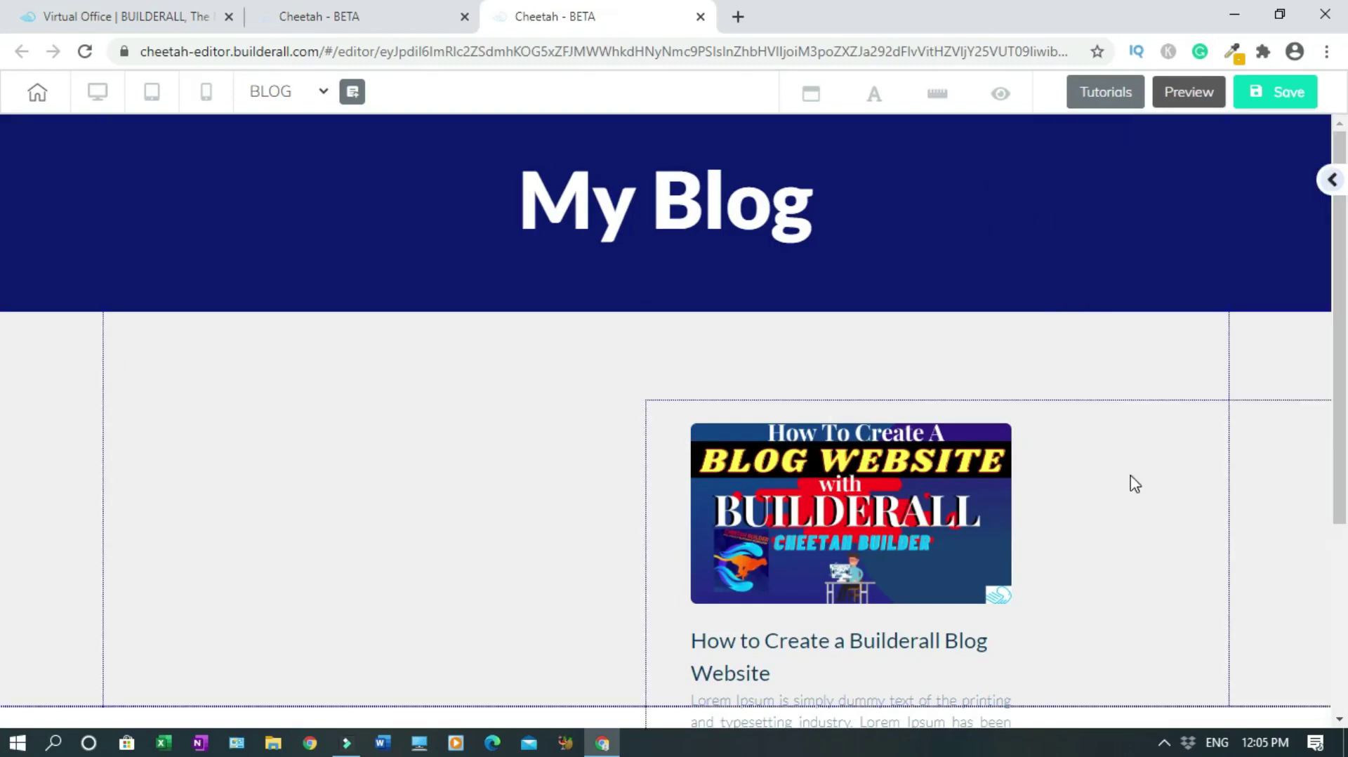
# Shrink the oversized blog feed and place it inside the grey panel below the dark blue header
pyautogui.moveTo(1046, 502); pyautogui.dragTo(443, 139)
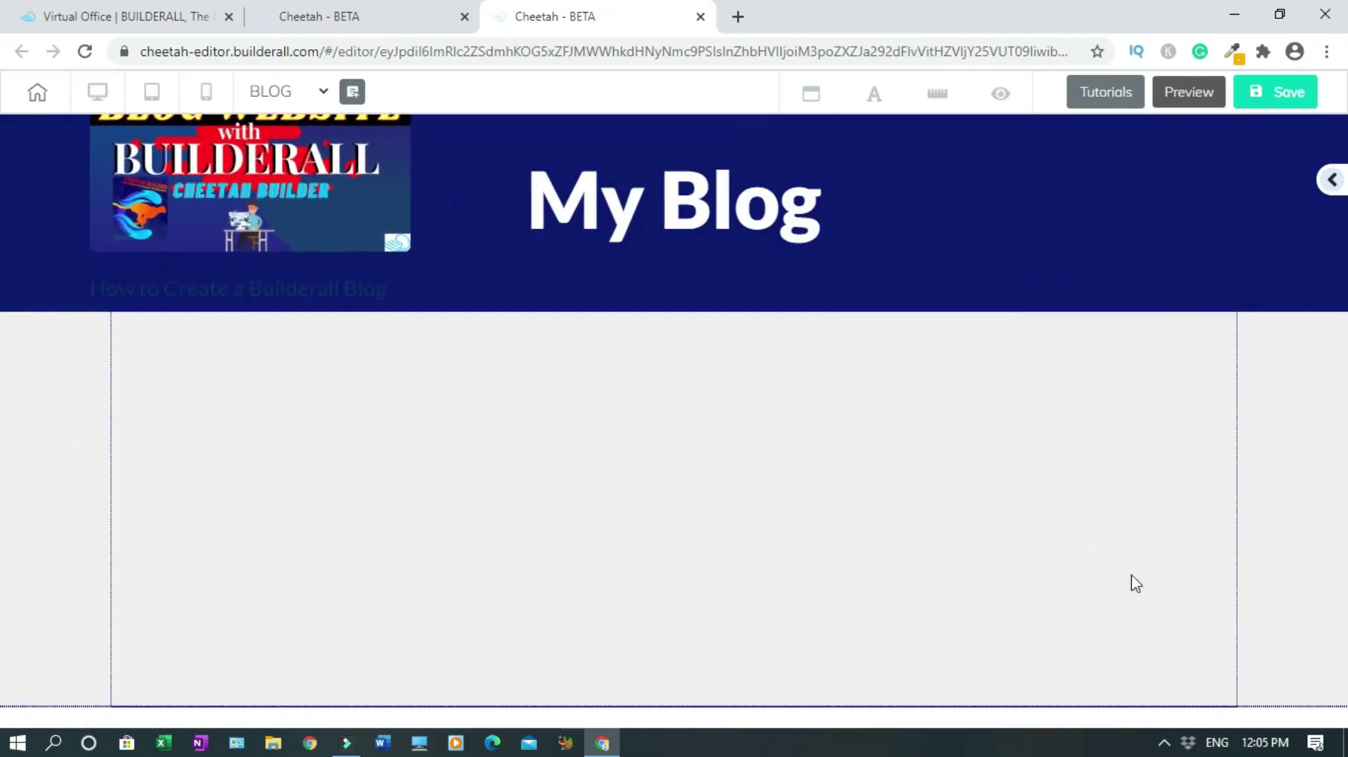
pyautogui.click(1171, 605)
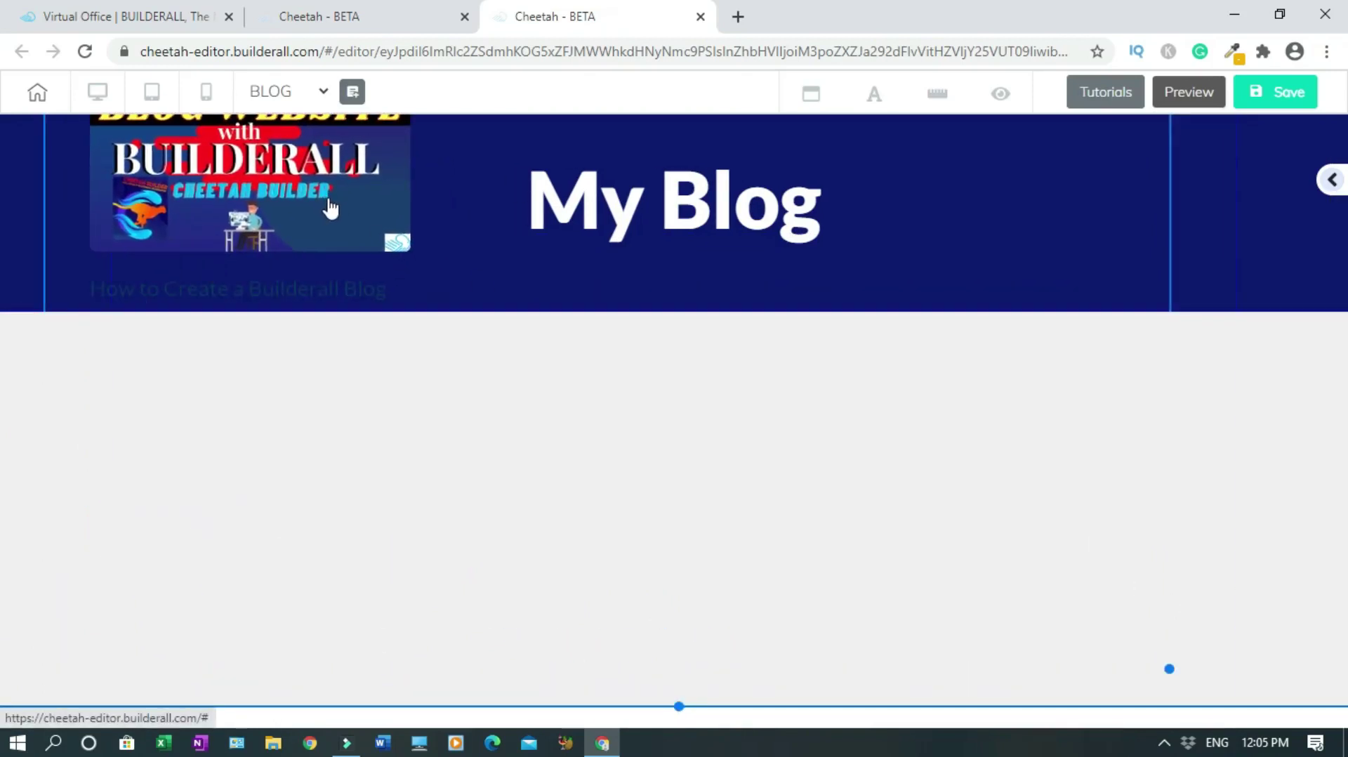
pyautogui.moveTo(1167, 667); pyautogui.dragTo(488, 322)
pyautogui.click(569, 411)
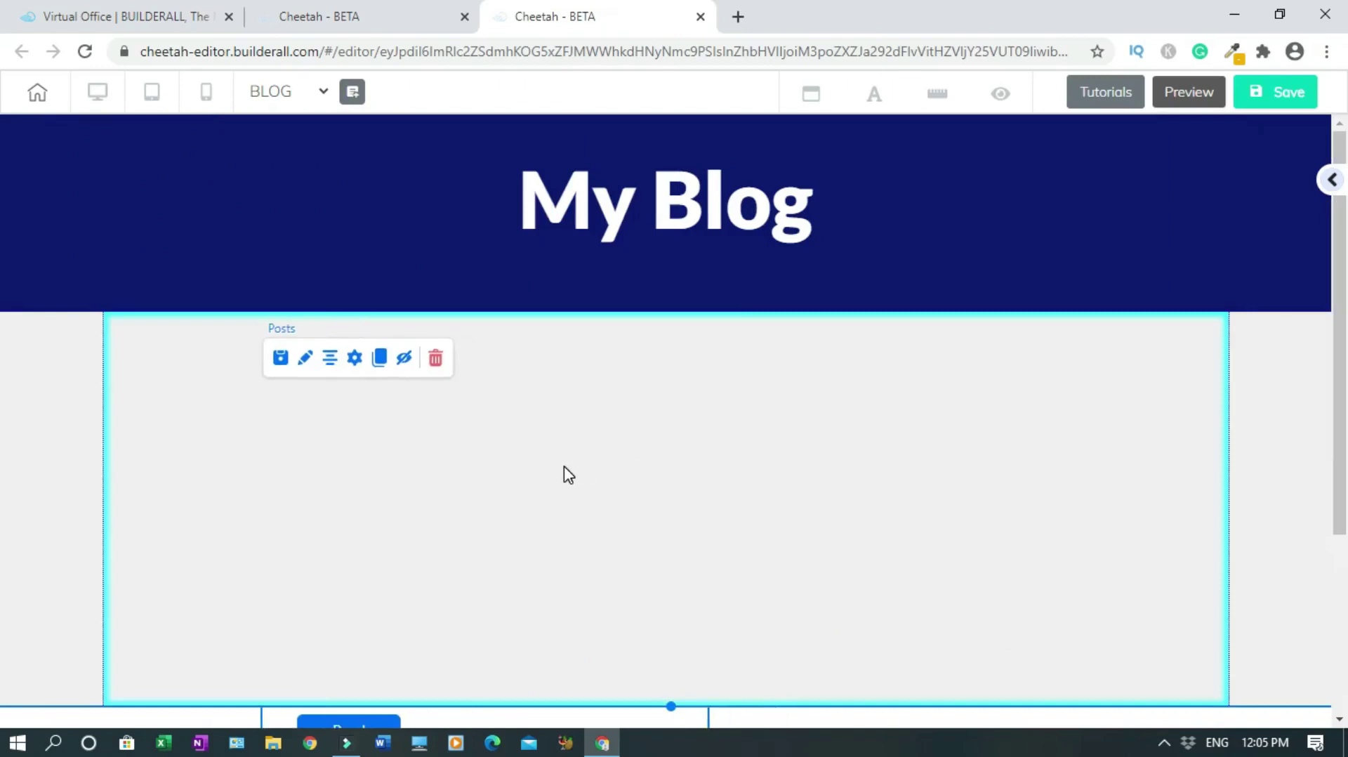
# Extend the grey panel downward until it encloses the whole blog feed
pyautogui.scroll(-4, 1, 278)
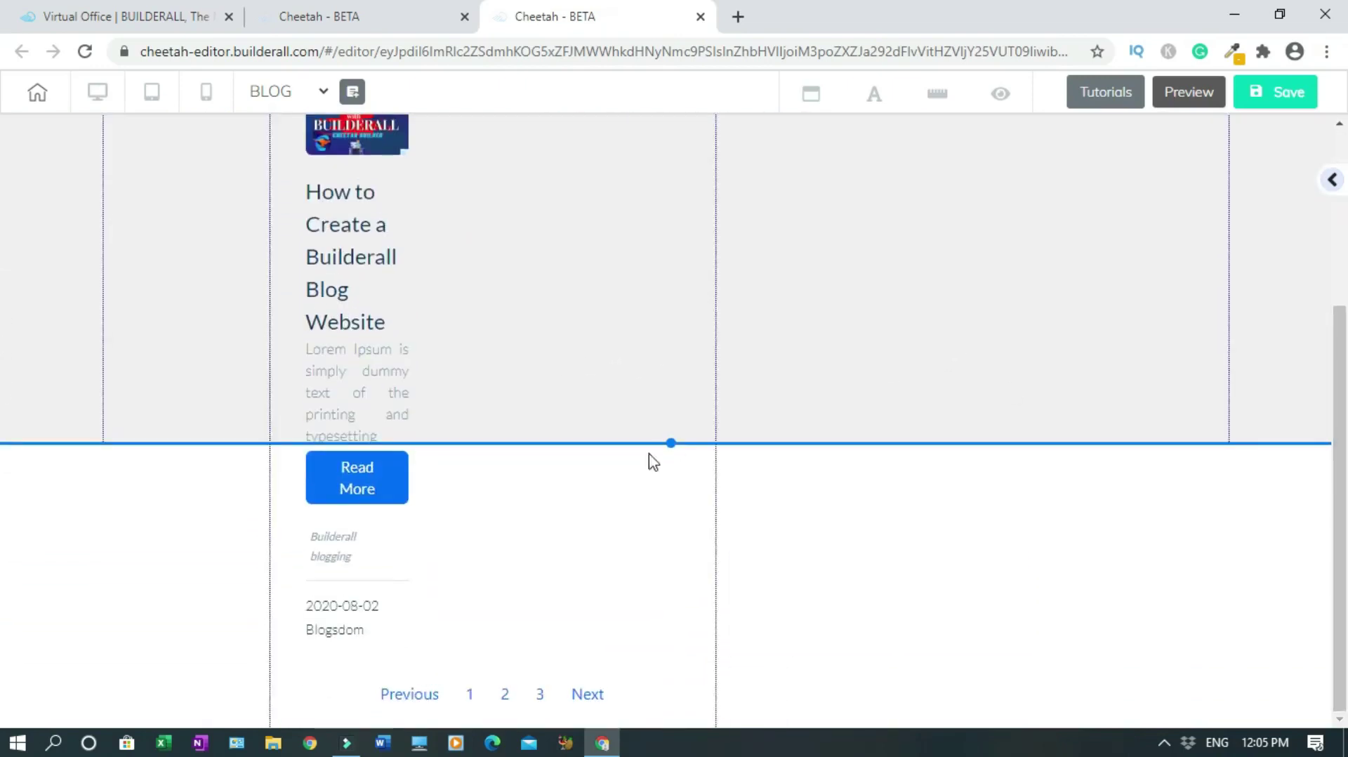
pyautogui.moveTo(667, 443); pyautogui.dragTo(738, 754)
pyautogui.scroll(-1, 2, 632)
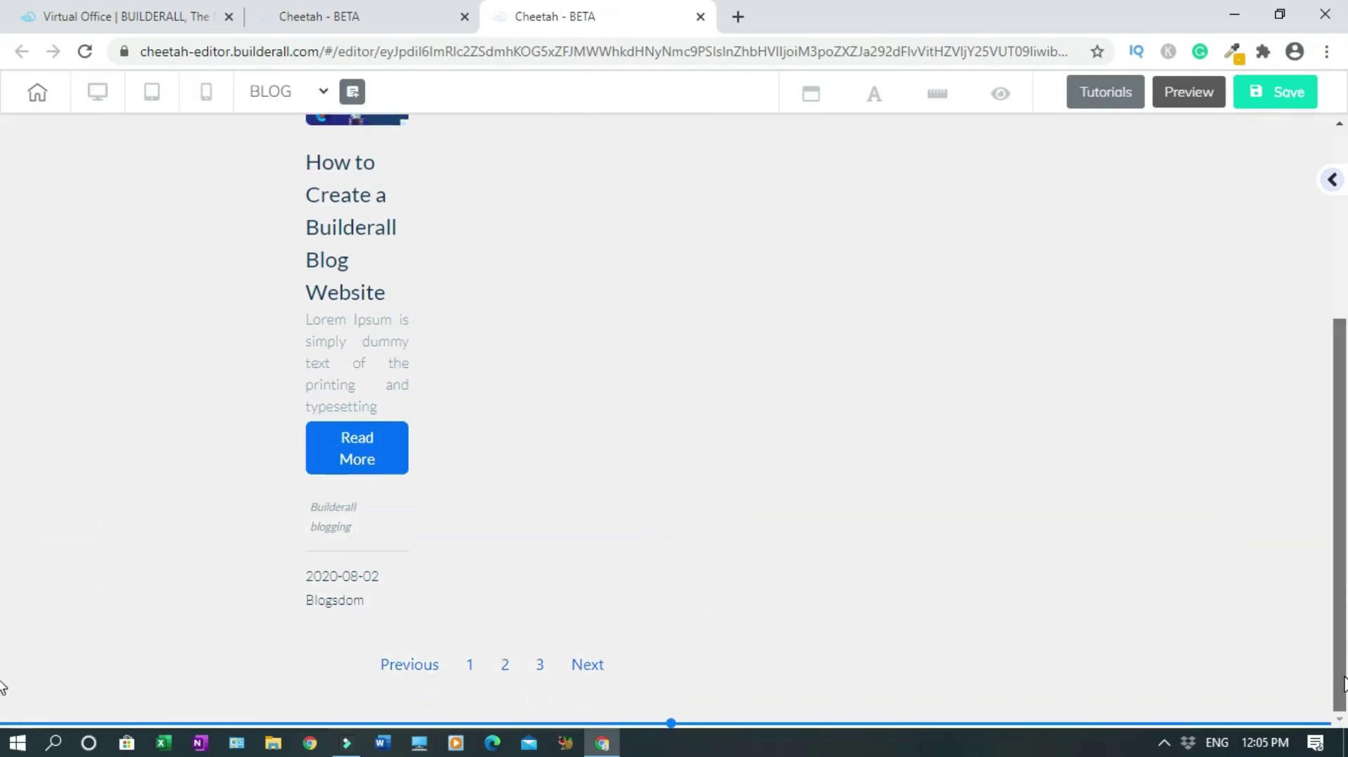
# Enlarge the blog feed to about three quarters of the grey panel's width and position it near the panel's upper-left corner
pyautogui.click(520, 471)
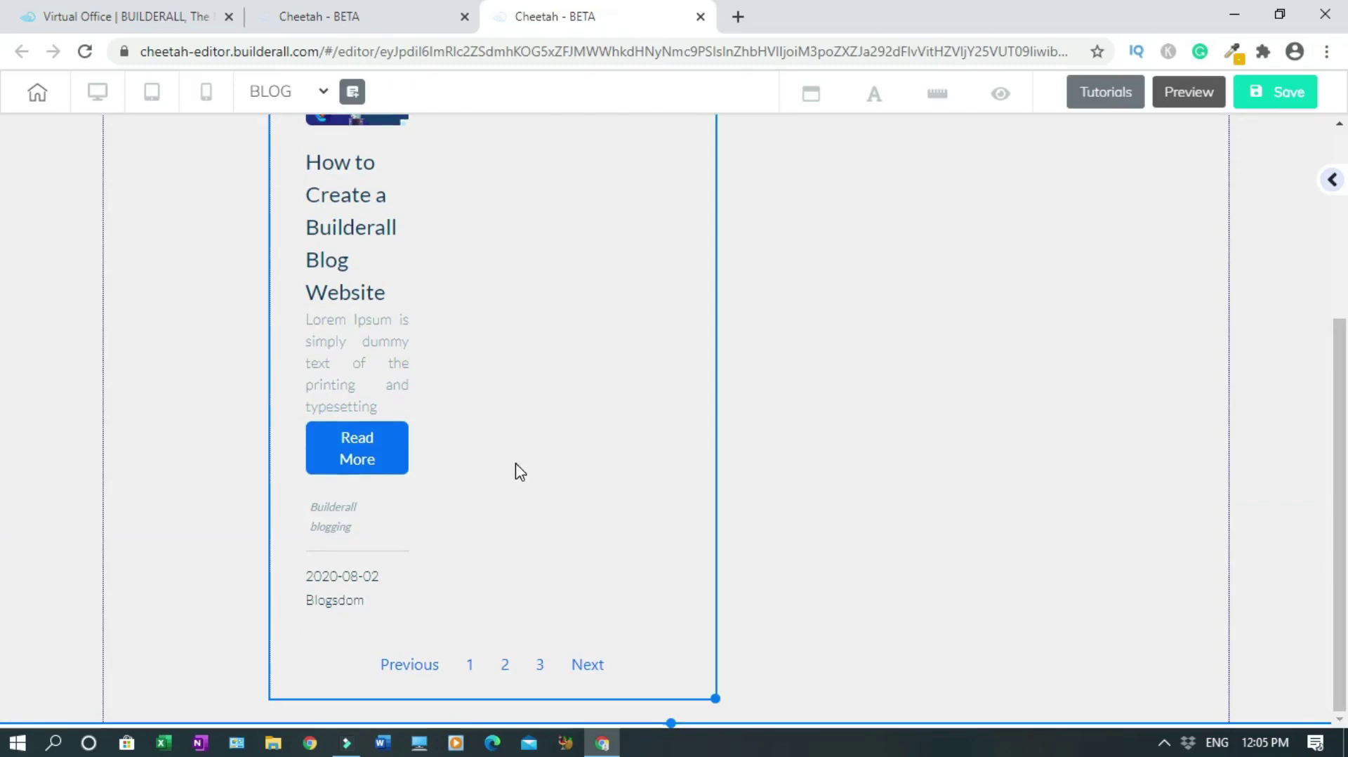
pyautogui.moveTo(713, 695); pyautogui.dragTo(960, 298)
pyautogui.moveTo(1341, 364); pyautogui.dragTo(1324, 282)
pyautogui.moveTo(887, 398); pyautogui.dragTo(745, 382)
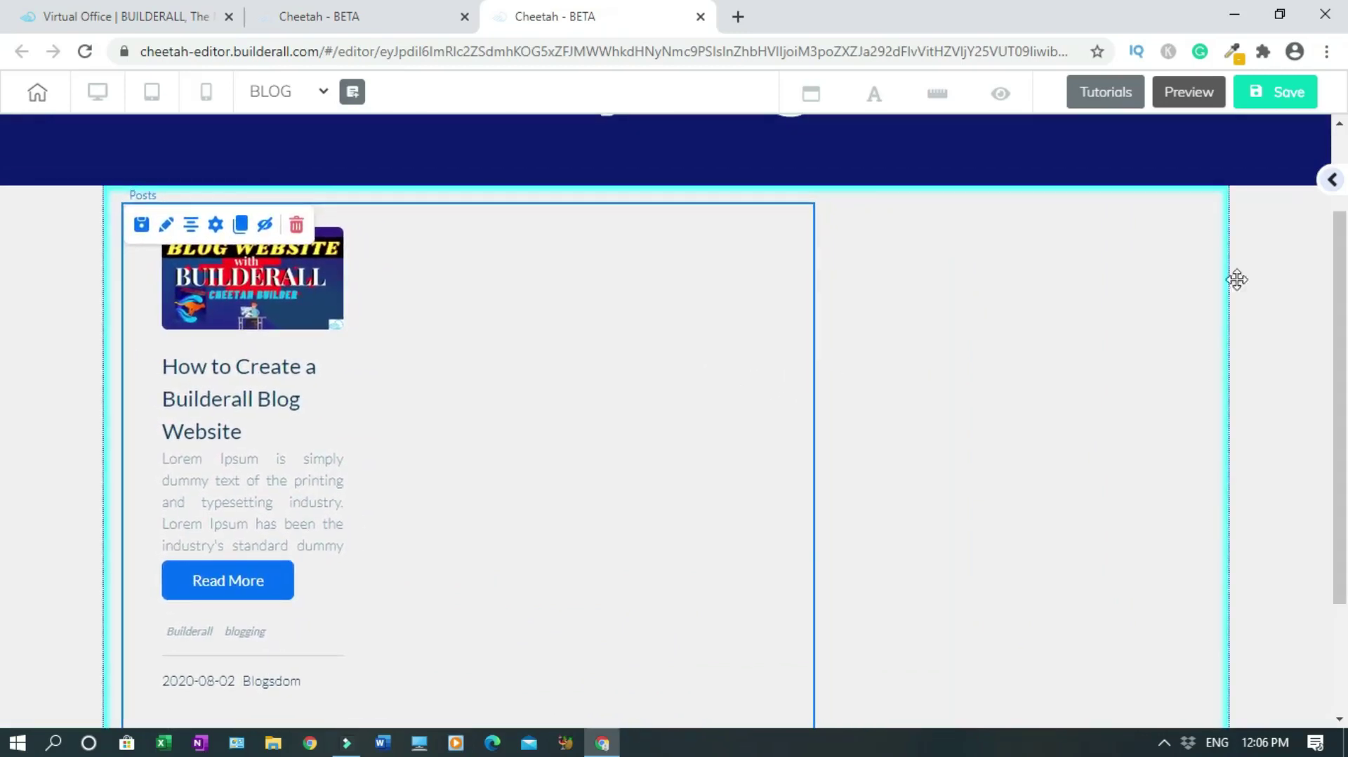
pyautogui.moveTo(1340, 278); pyautogui.dragTo(1335, 230)
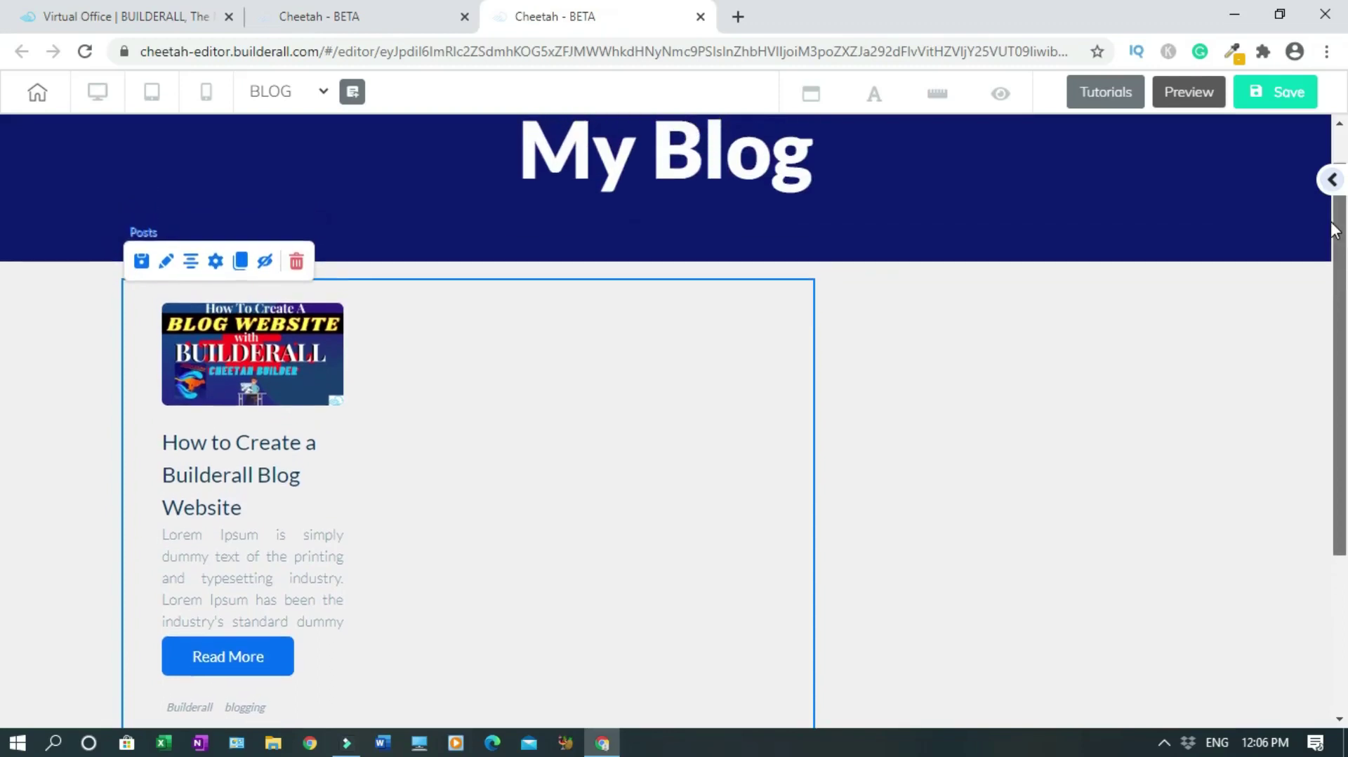
pyautogui.moveTo(698, 324)
pyautogui.mouseDown()
pyautogui.moveTo(688, 303)
pyautogui.moveTo(701, 314)
pyautogui.mouseUp()
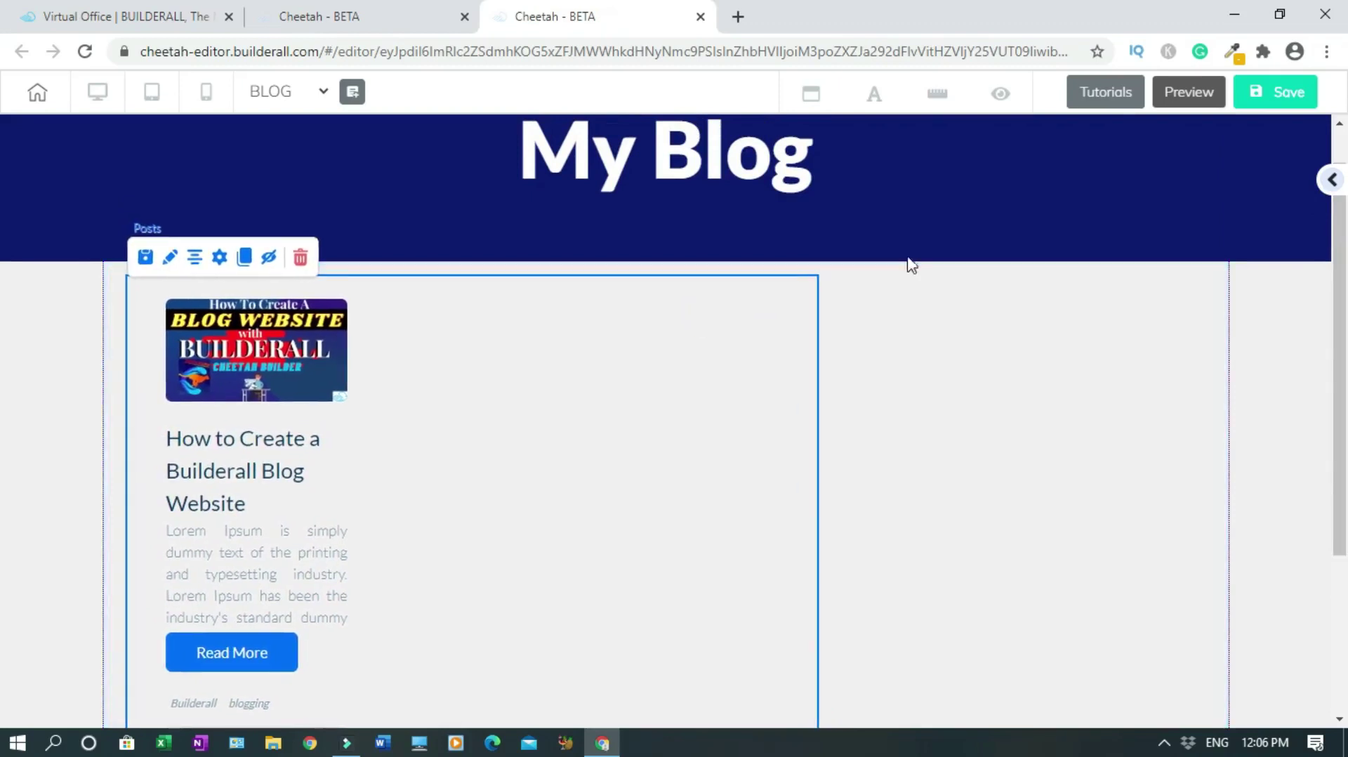
pyautogui.scroll(-3, 1, 355)
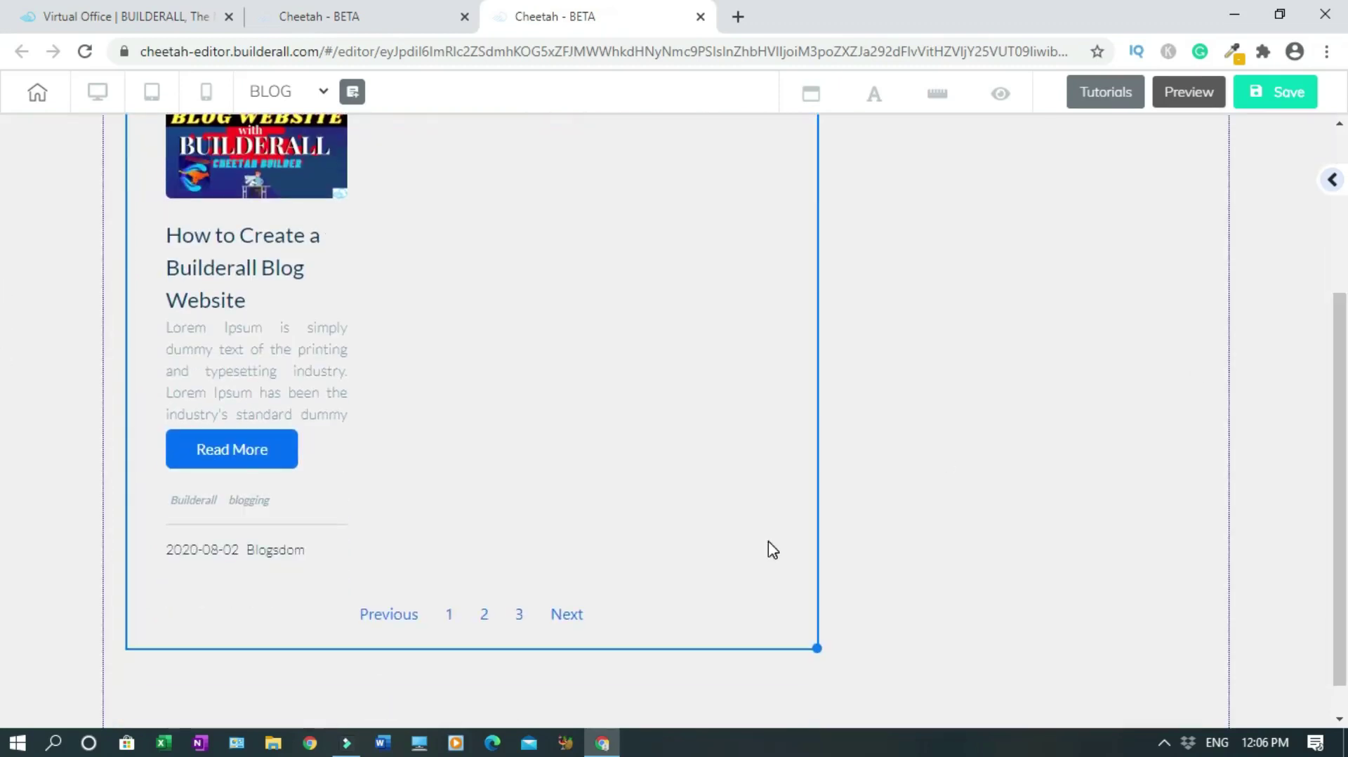
pyautogui.moveTo(813, 645); pyautogui.dragTo(944, 634)
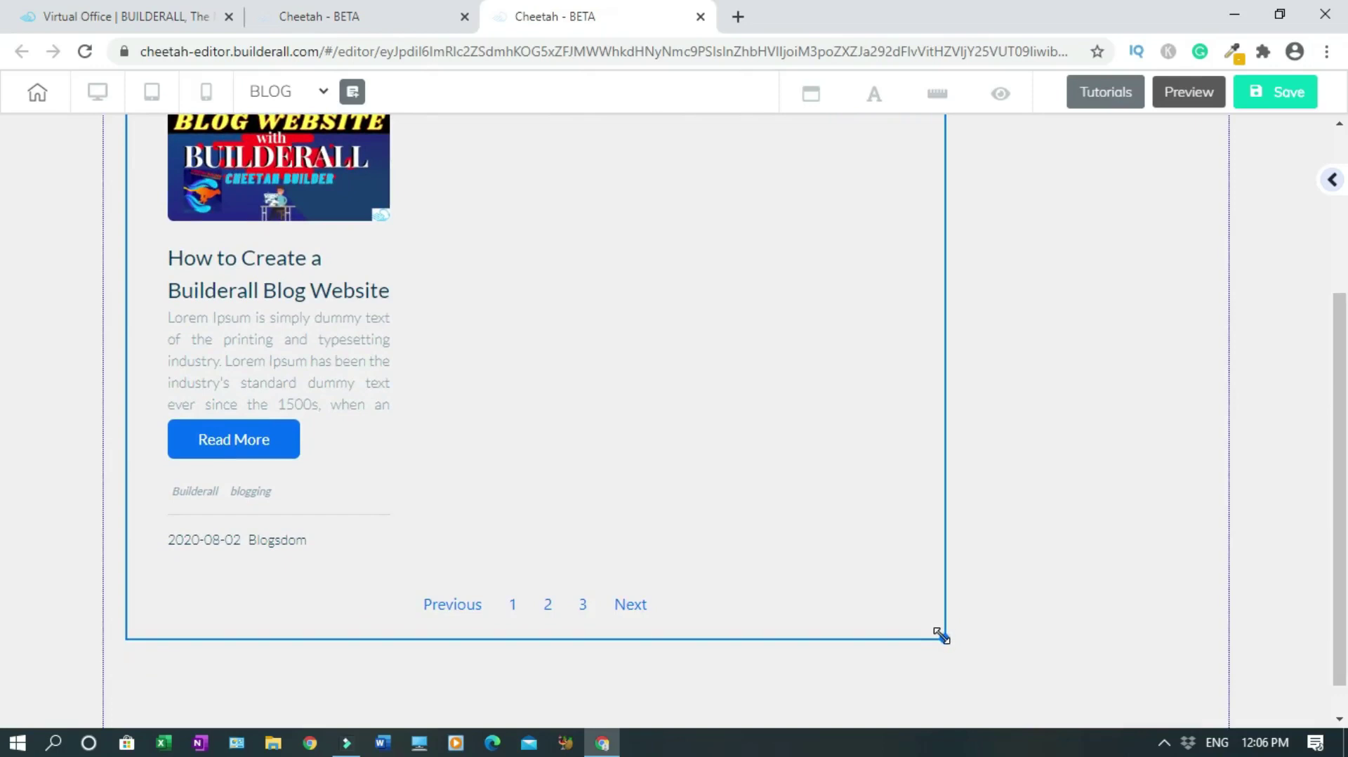
# Examine the blog feed from the post's image, title and excerpt down to its tags, date, author and pagination links
pyautogui.click(1185, 554)
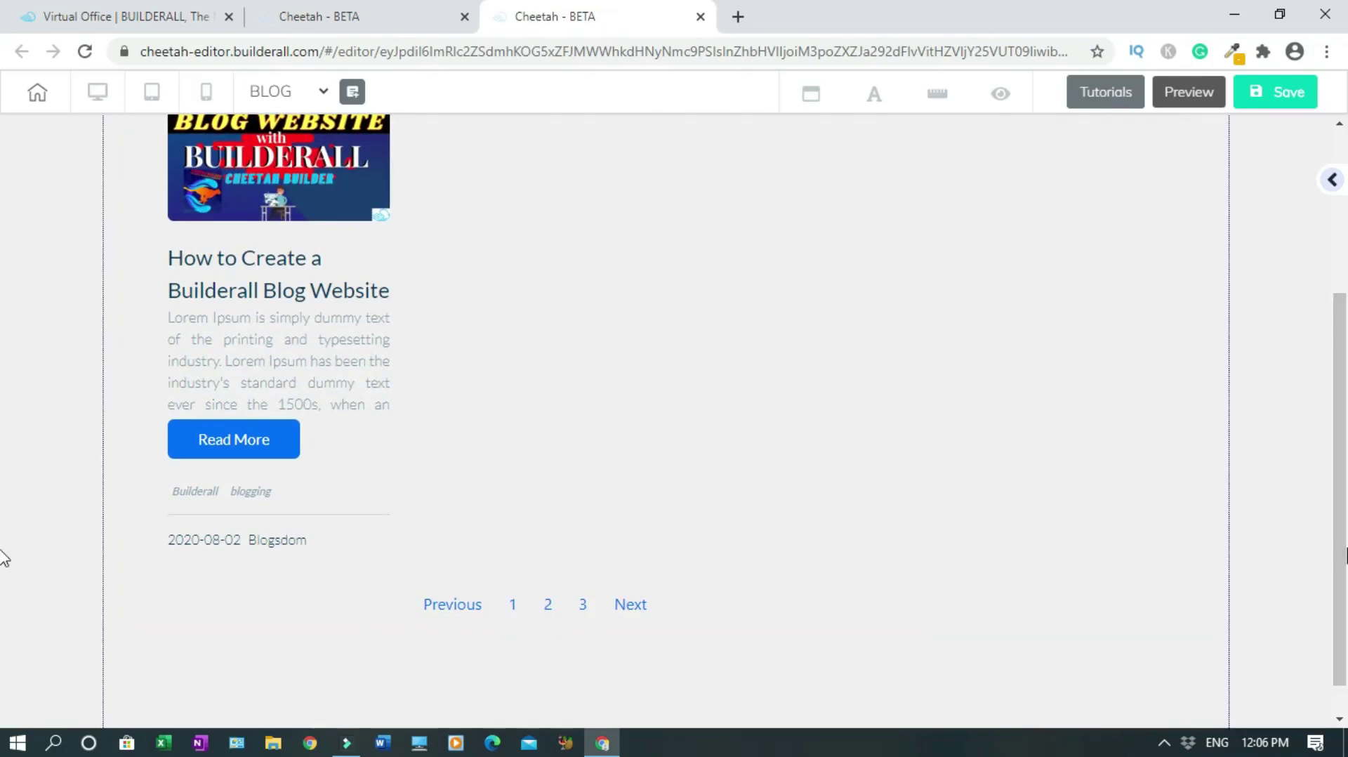
pyautogui.click(855, 548)
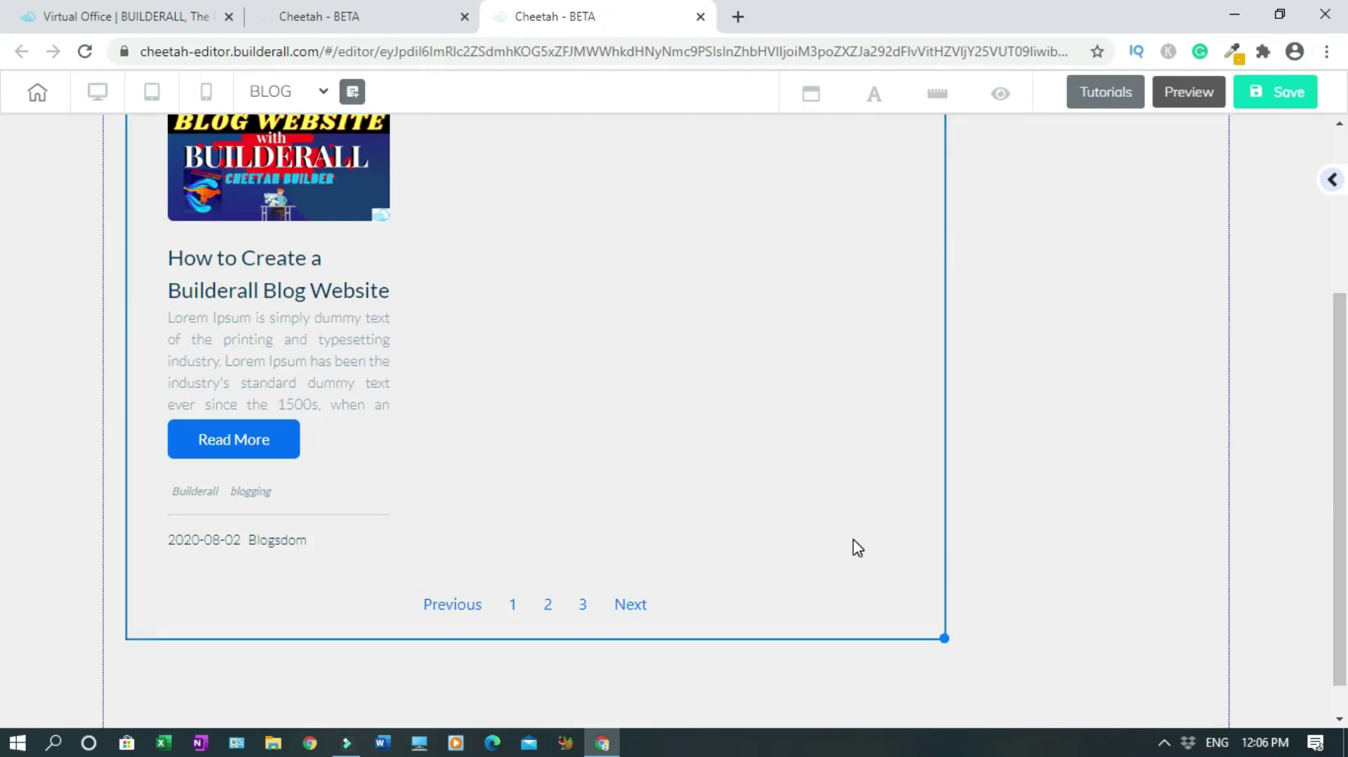
pyautogui.scroll(-1, 3, 639)
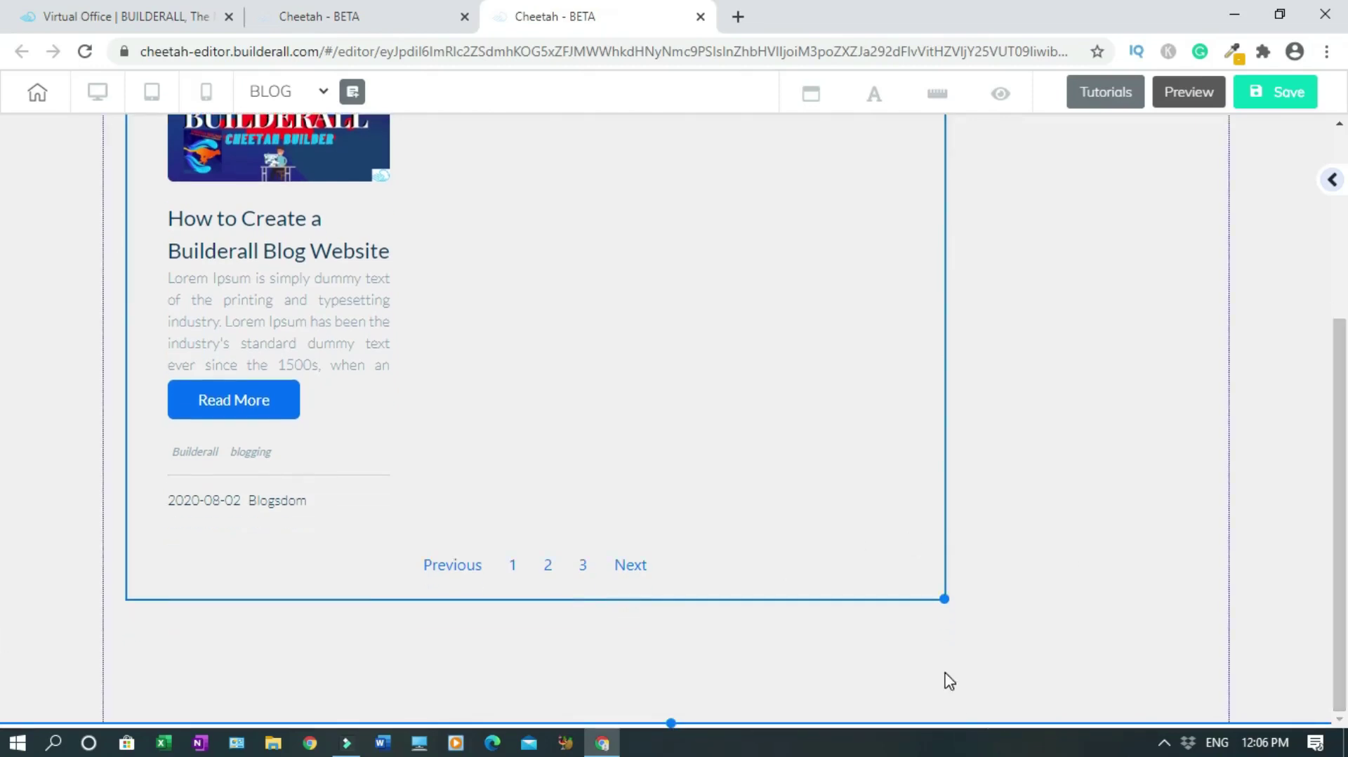
pyautogui.moveTo(1345, 609); pyautogui.dragTo(1308, 528)
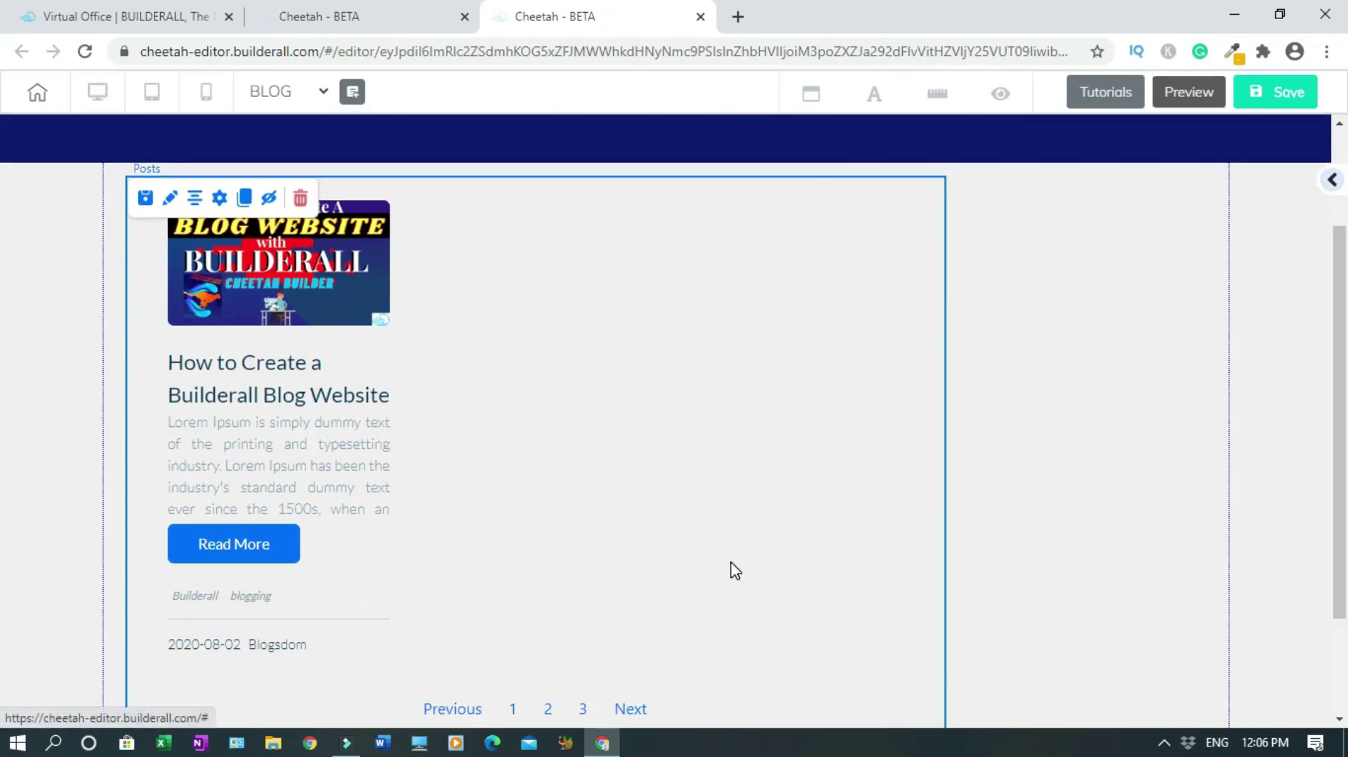
pyautogui.scroll(-2, 3, 491)
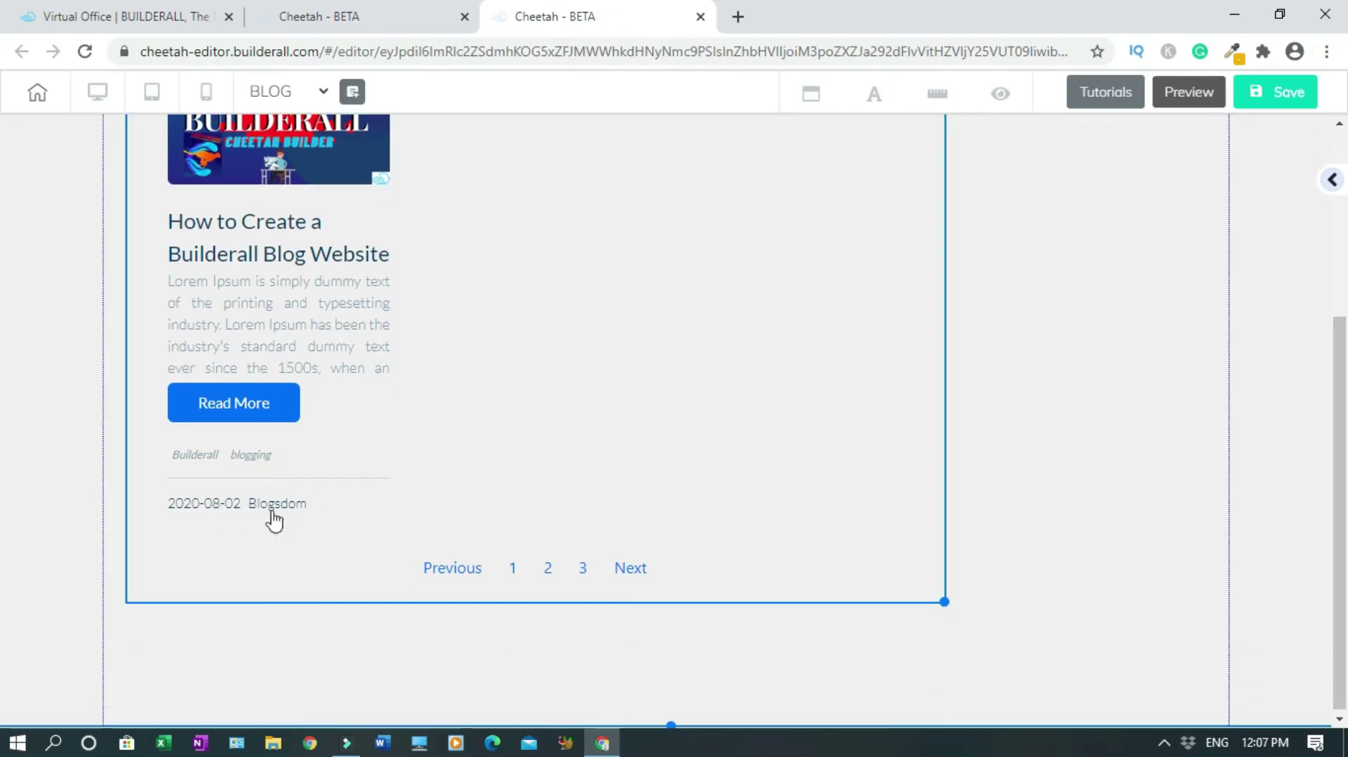
pyautogui.moveTo(1345, 533); pyautogui.dragTo(1336, 493)
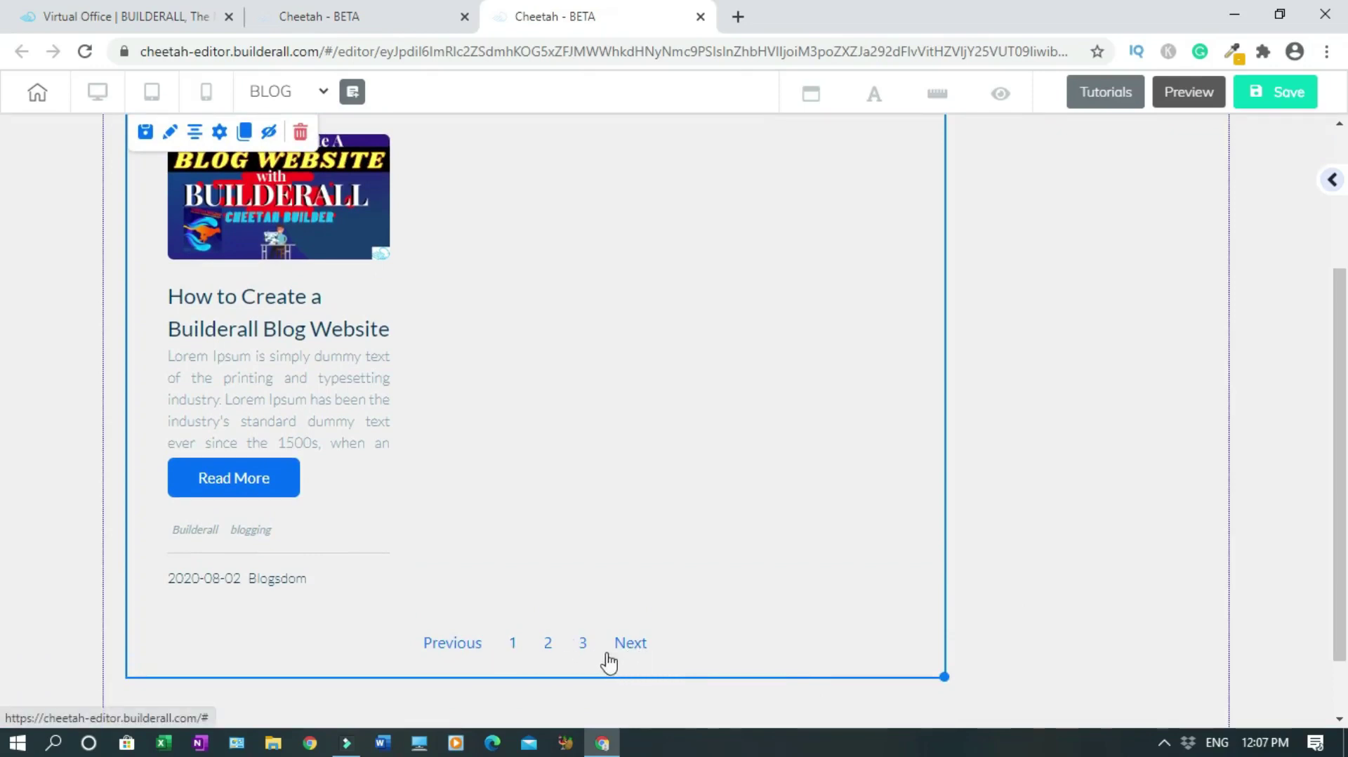
pyautogui.scroll(3, 1235, 345)
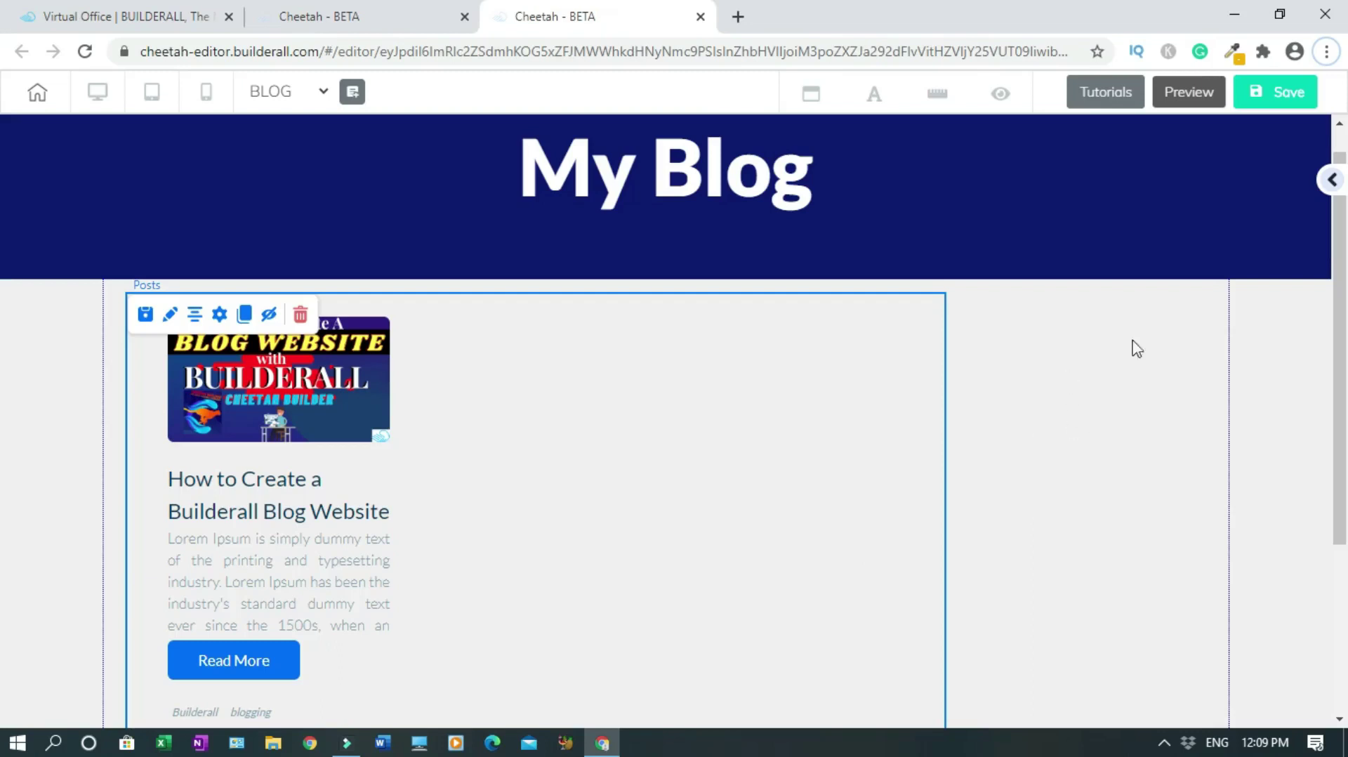
# Add a Title H3 text element to the grey panel beside the blog feed, positioned near the panel's upper-right corner
pyautogui.click(1331, 181)
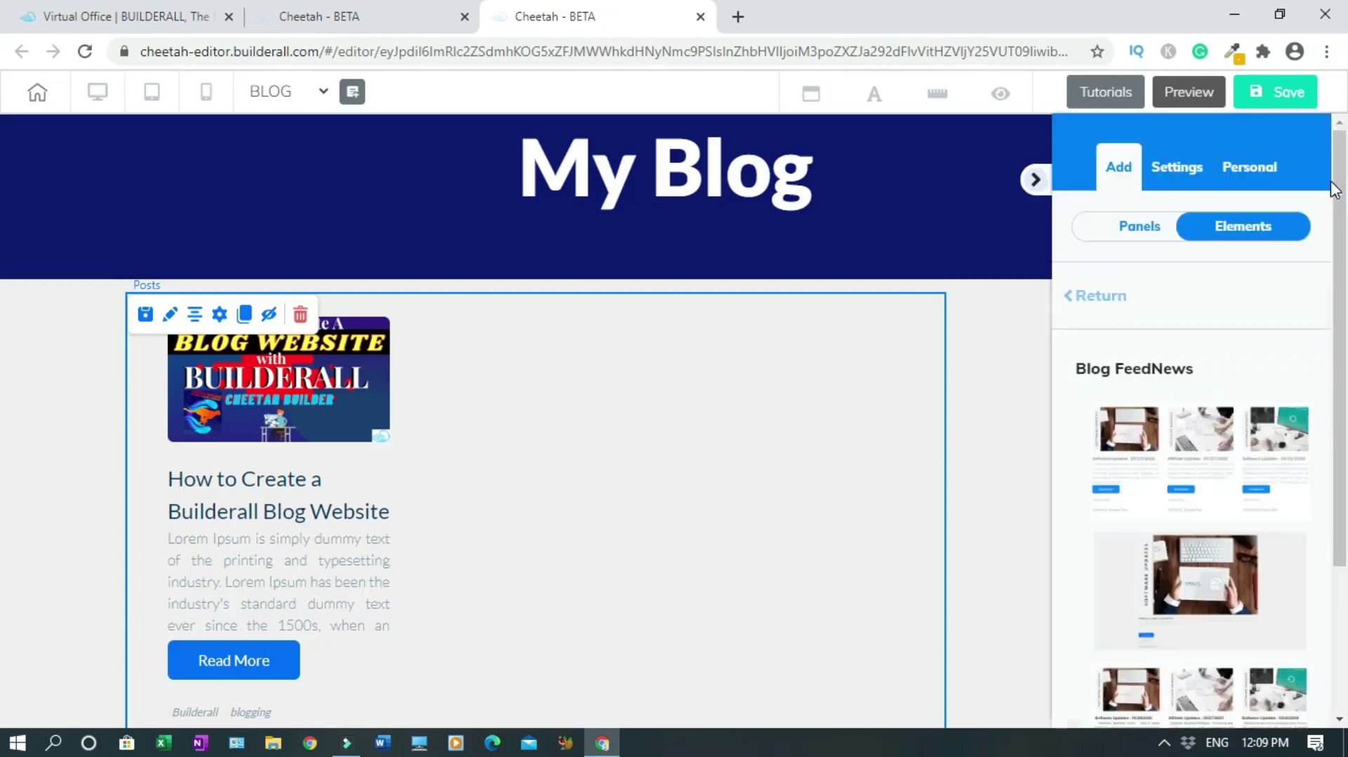
pyautogui.click(1090, 304)
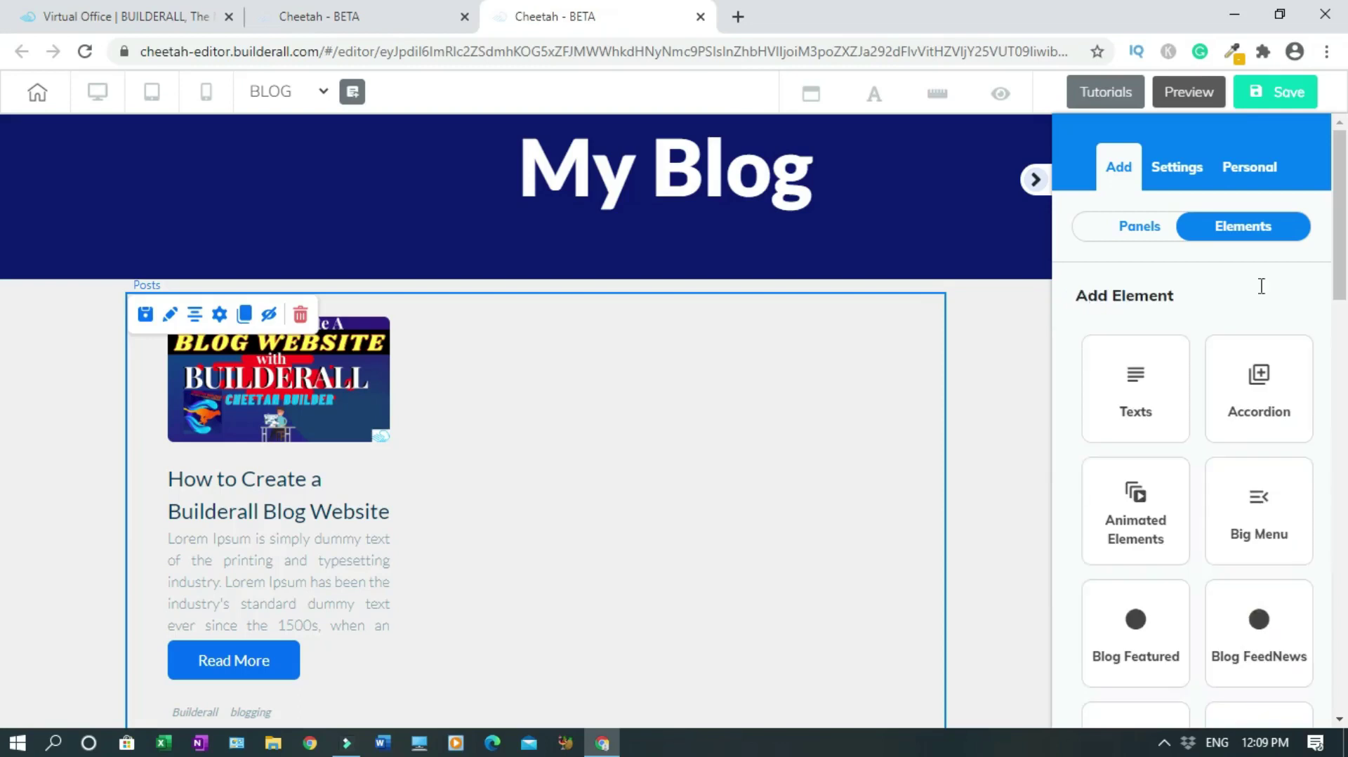
pyautogui.moveTo(1343, 302); pyautogui.dragTo(1343, 336)
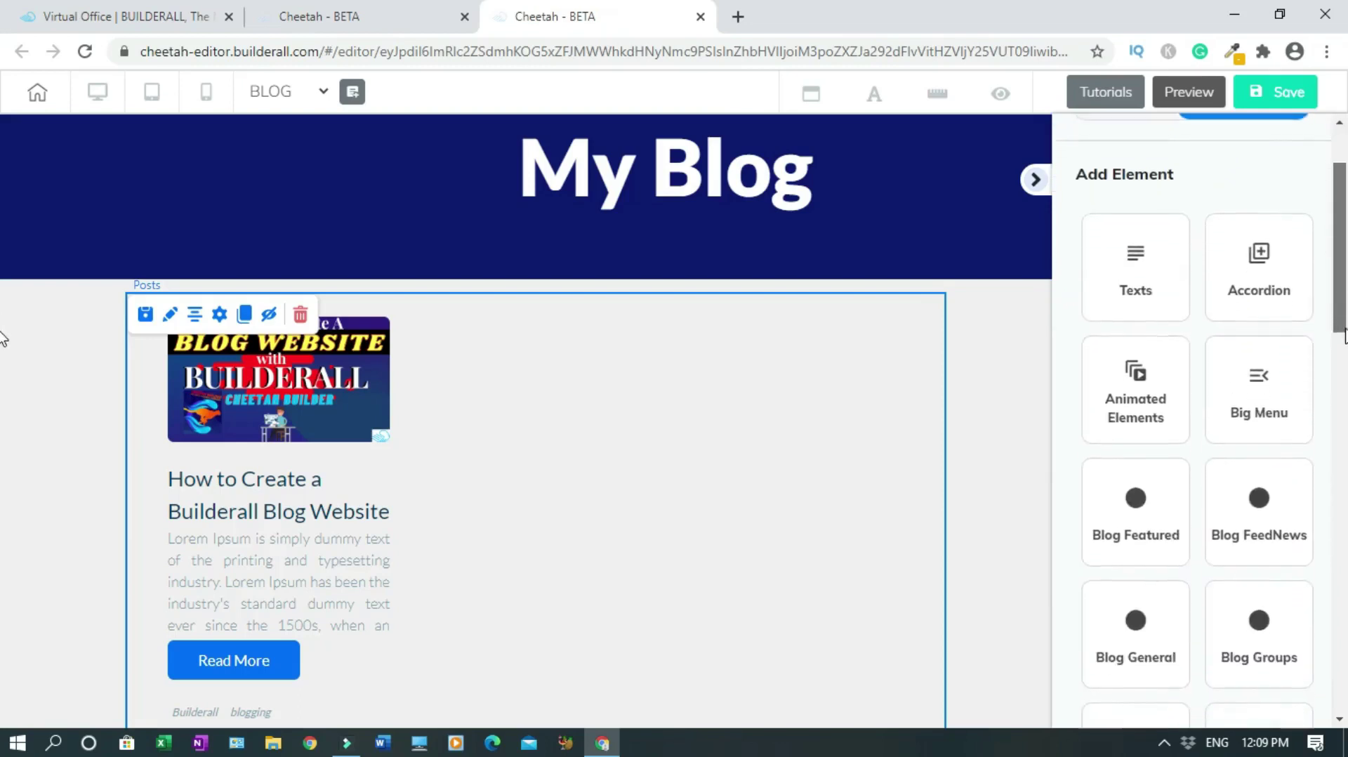
pyautogui.click(1138, 301)
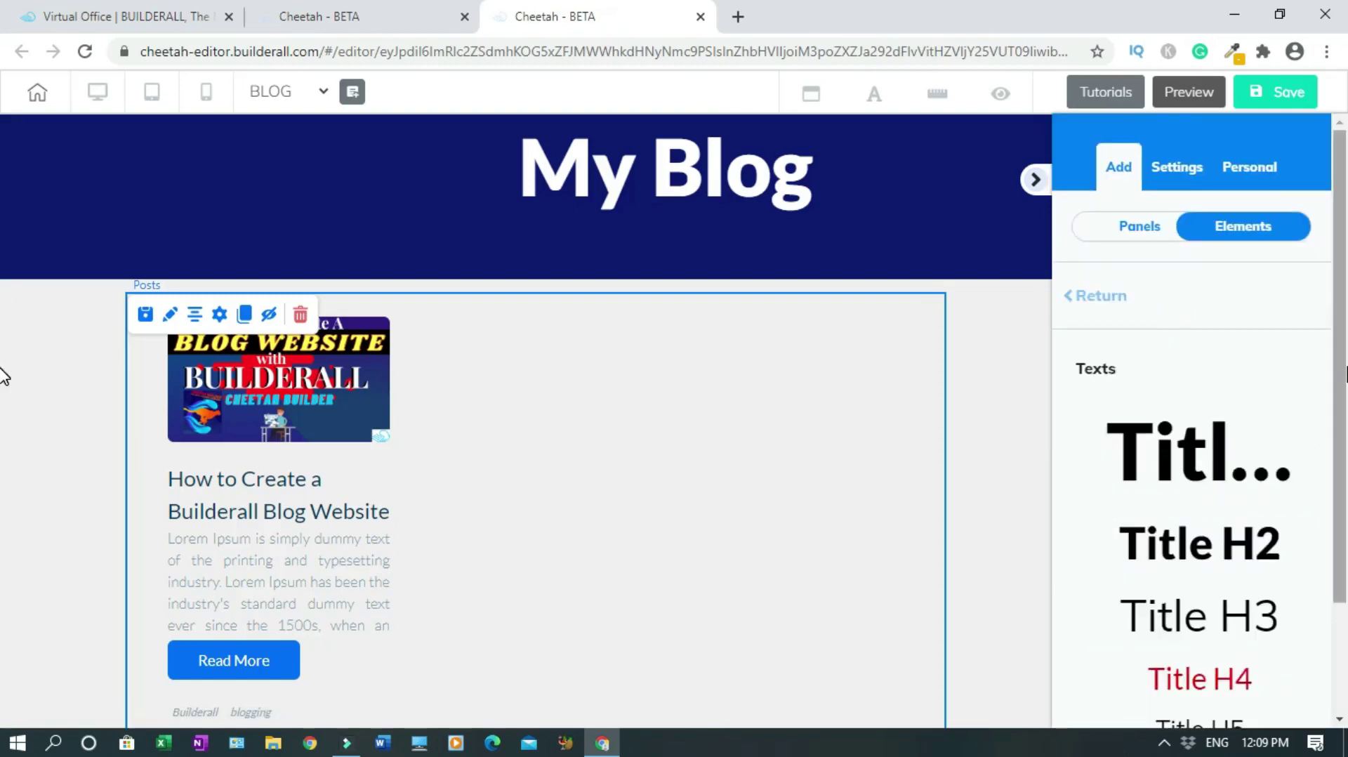
pyautogui.moveTo(1346, 434); pyautogui.dragTo(1344, 489)
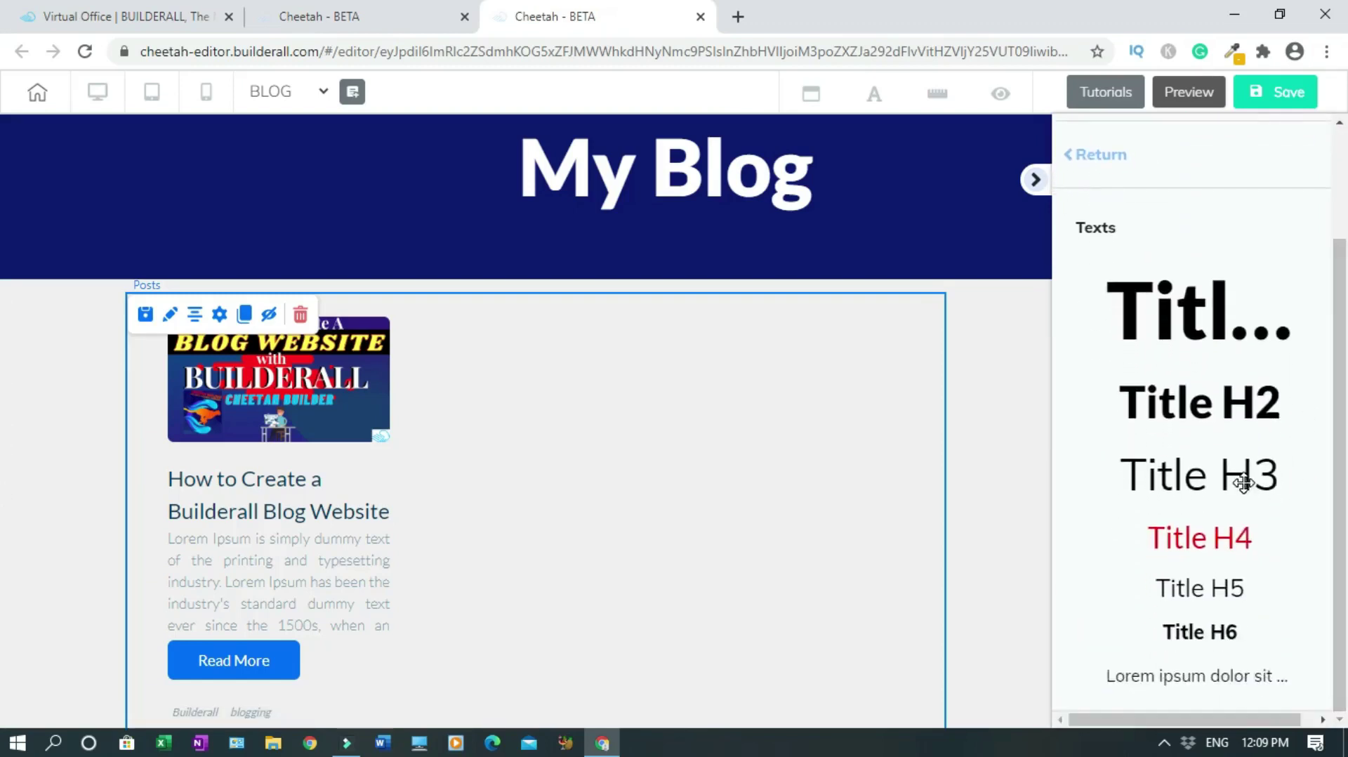
pyautogui.moveTo(1200, 478); pyautogui.dragTo(958, 419)
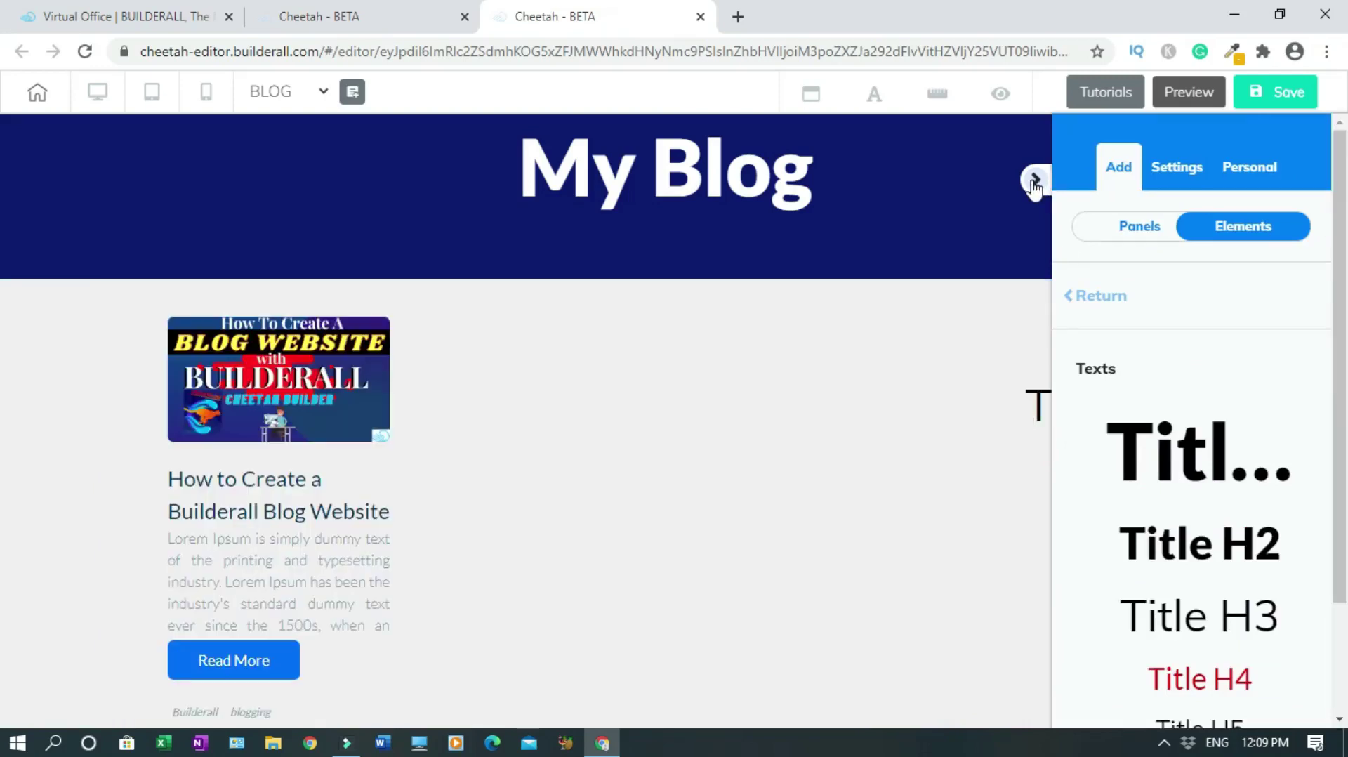
pyautogui.click(1034, 181)
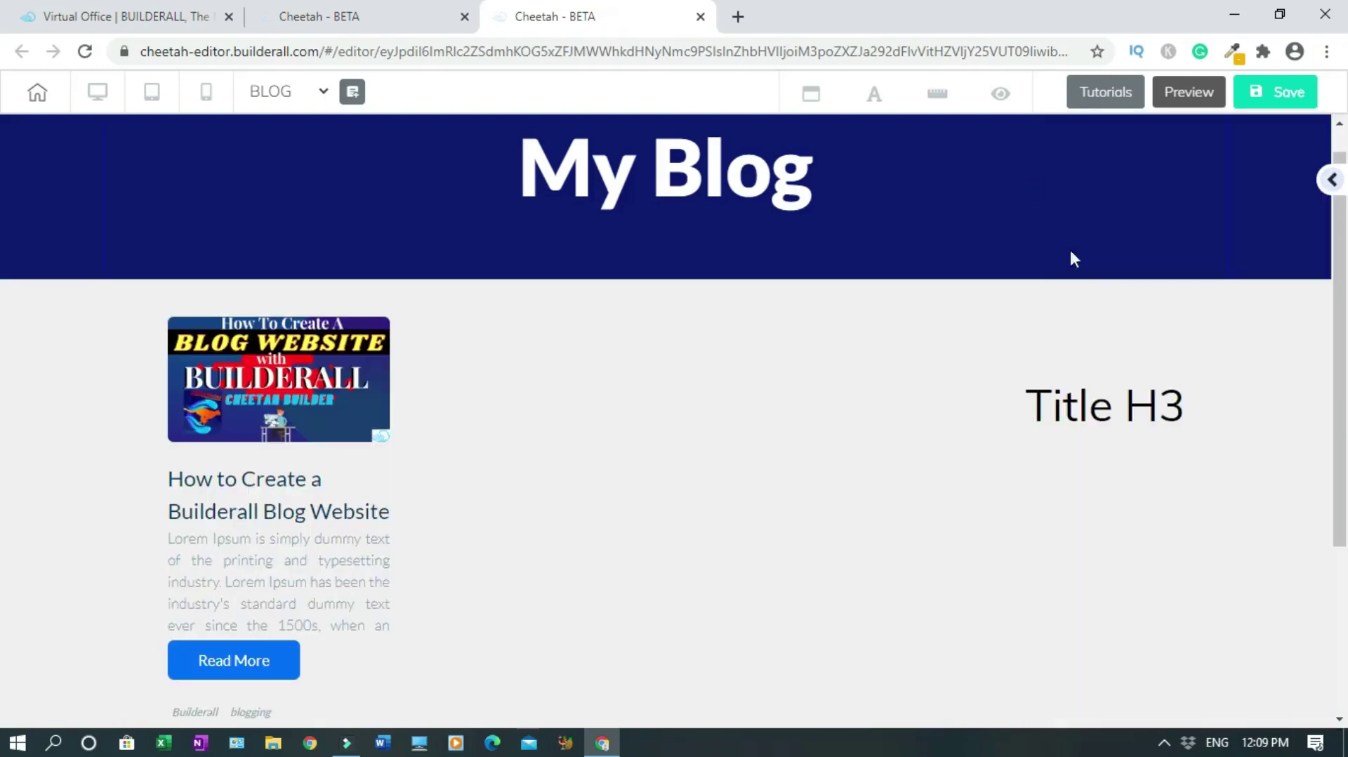
pyautogui.moveTo(1035, 395); pyautogui.dragTo(888, 371)
pyautogui.moveTo(1206, 414); pyautogui.dragTo(1173, 358)
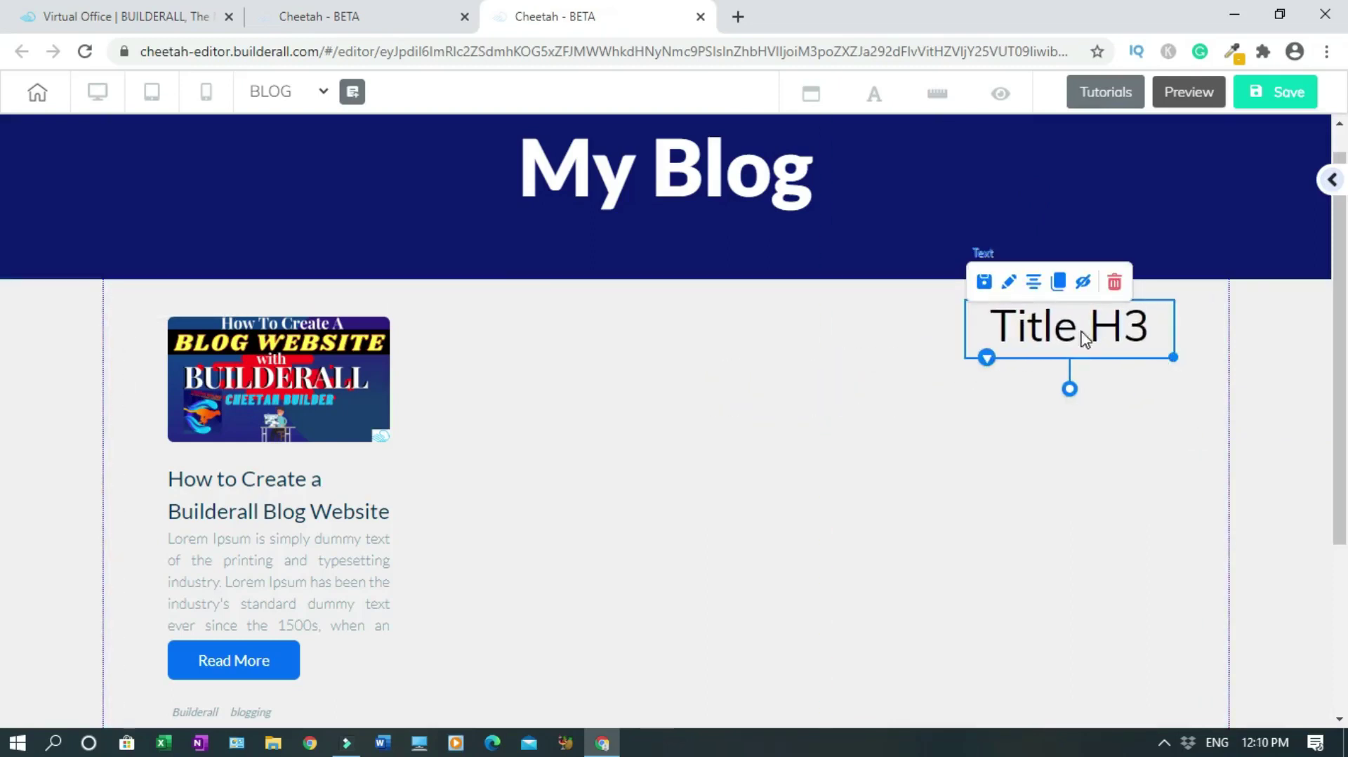
# Replace the Title H3 text with "Categories" and widen its box so the word fits on one line
pyautogui.doubleClick(1075, 327)
pyautogui.write('Categories')
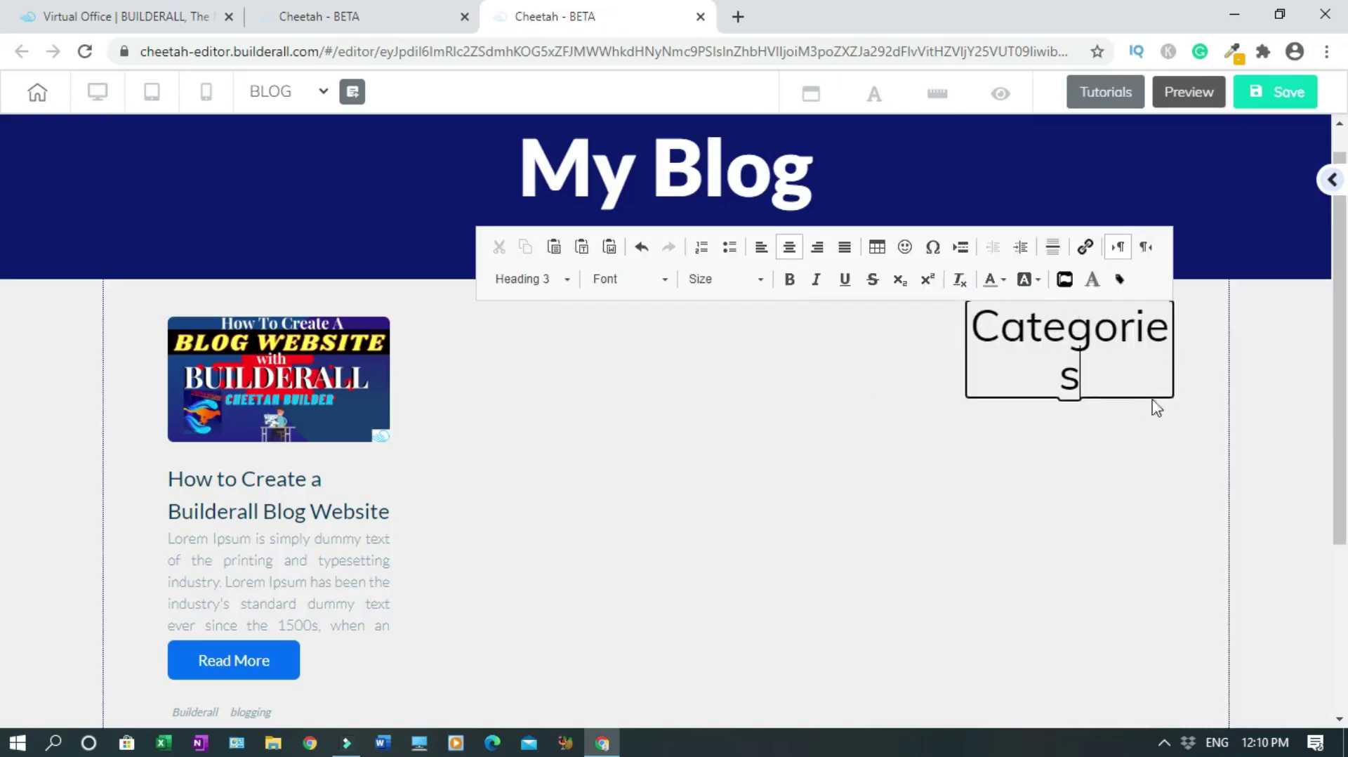
pyautogui.click(1151, 435)
pyautogui.moveTo(1171, 359); pyautogui.dragTo(1187, 358)
# Set the Categories heading's font size to 25
pyautogui.doubleClick(1102, 337)
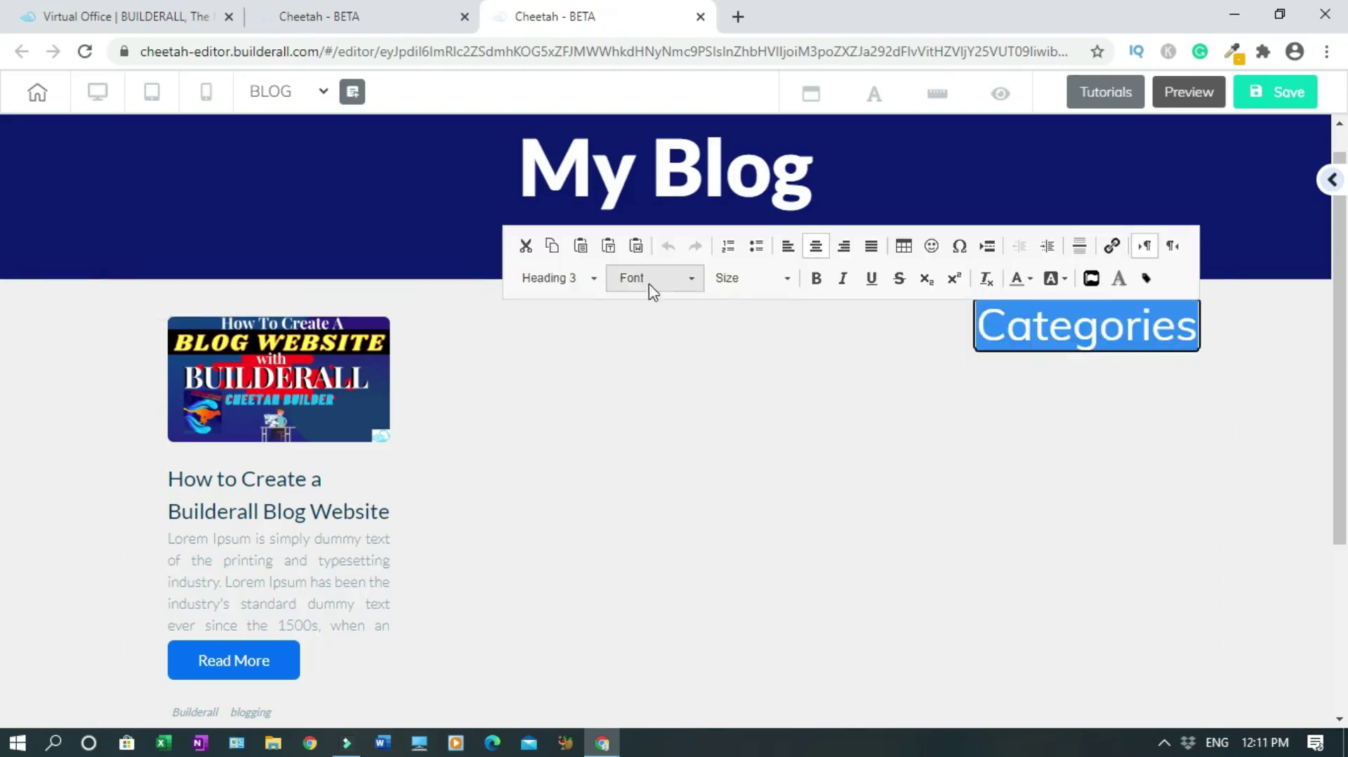
pyautogui.click(792, 284)
pyautogui.scroll(-5, 831, 421)
pyautogui.click(749, 436)
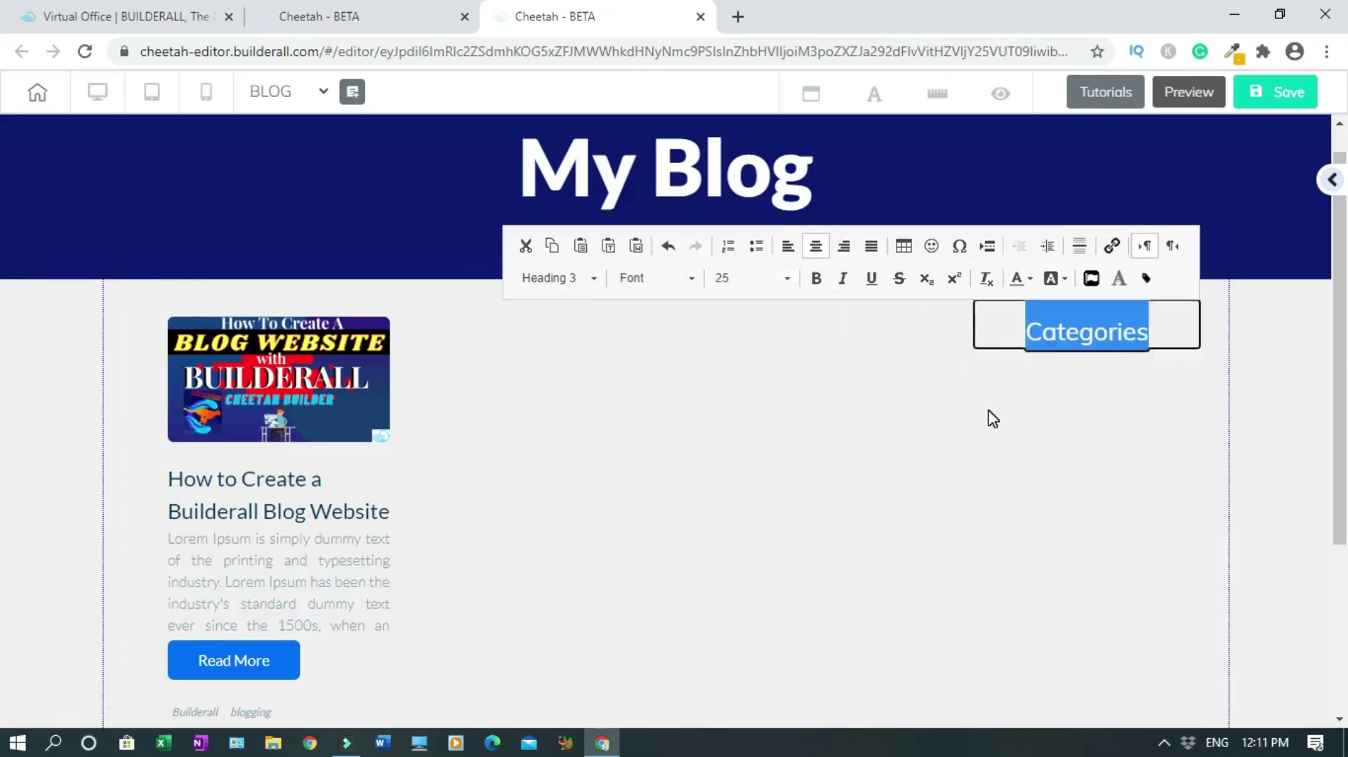
# Narrow the Categories text box around the word and reposition it in the space beside the blog feed
pyautogui.click(990, 419)
pyautogui.click(1007, 349)
pyautogui.moveTo(1185, 351); pyautogui.dragTo(1131, 357)
pyautogui.moveTo(1048, 336); pyautogui.dragTo(1095, 338)
pyautogui.click(1298, 368)
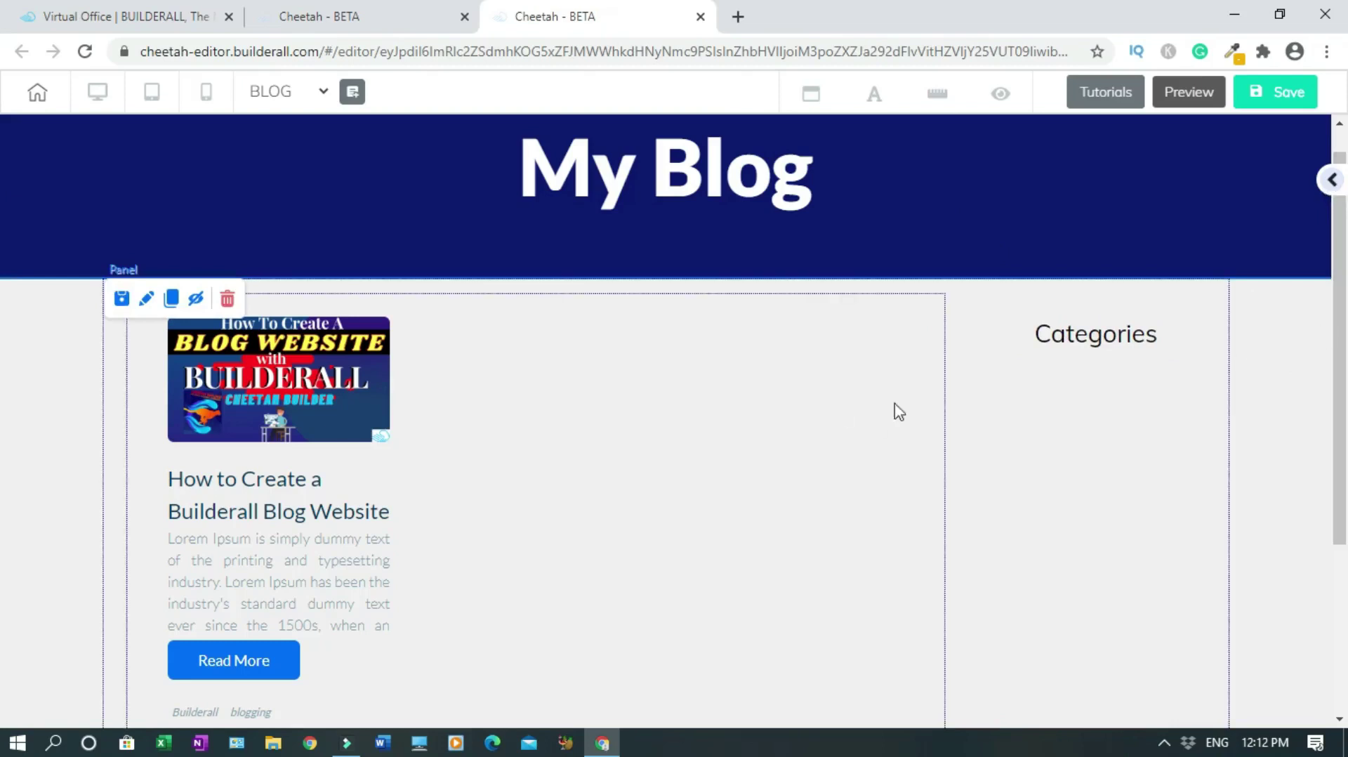
# Add the first Blog Lists element to the grey panel below the Categories heading
pyautogui.click(1330, 181)
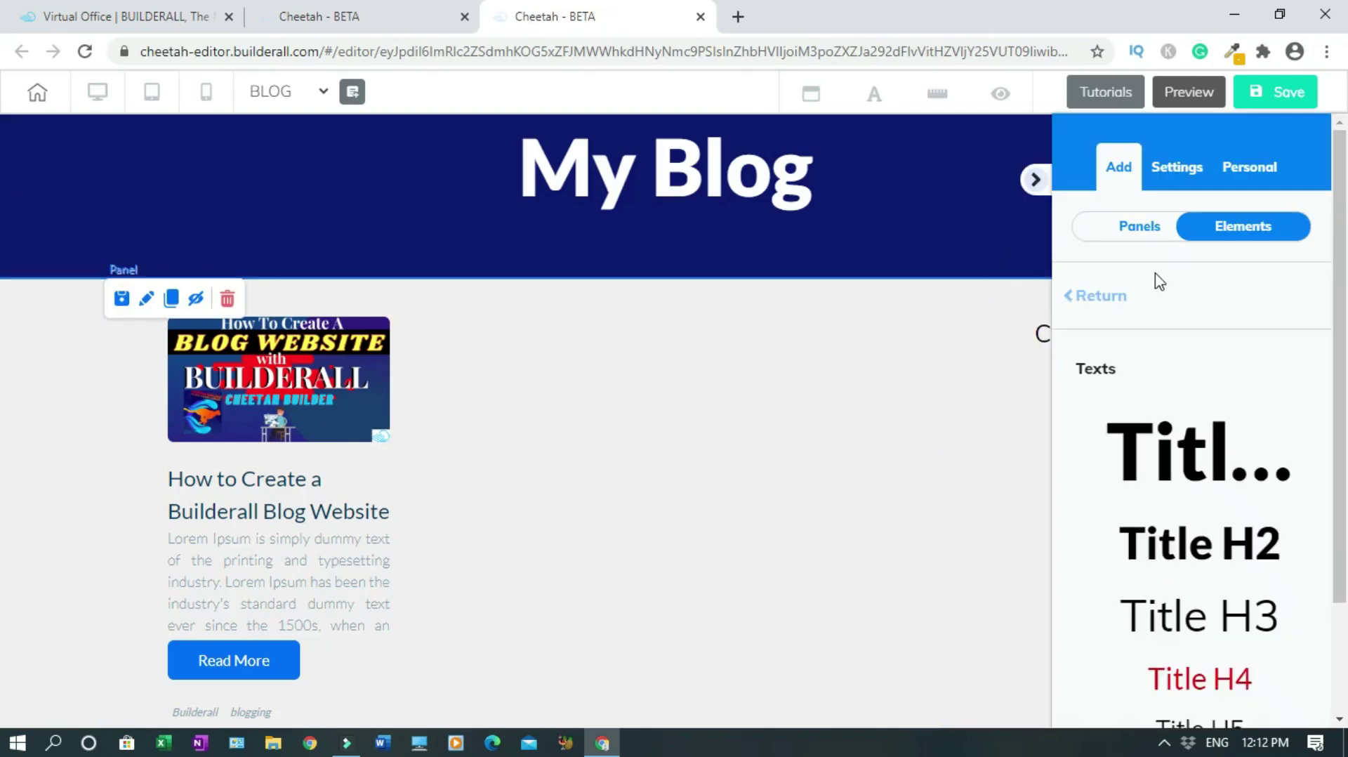
pyautogui.click(1080, 298)
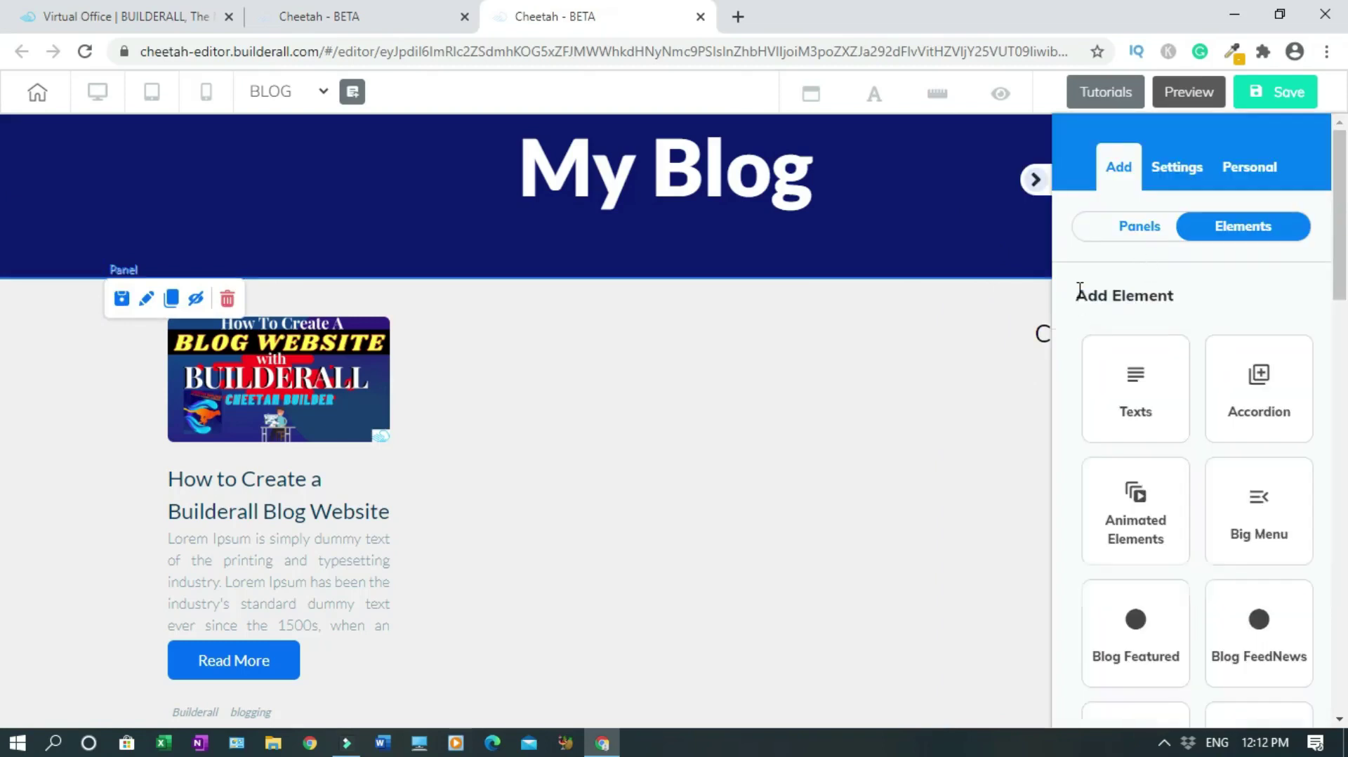
pyautogui.scroll(-8, 1194, 351)
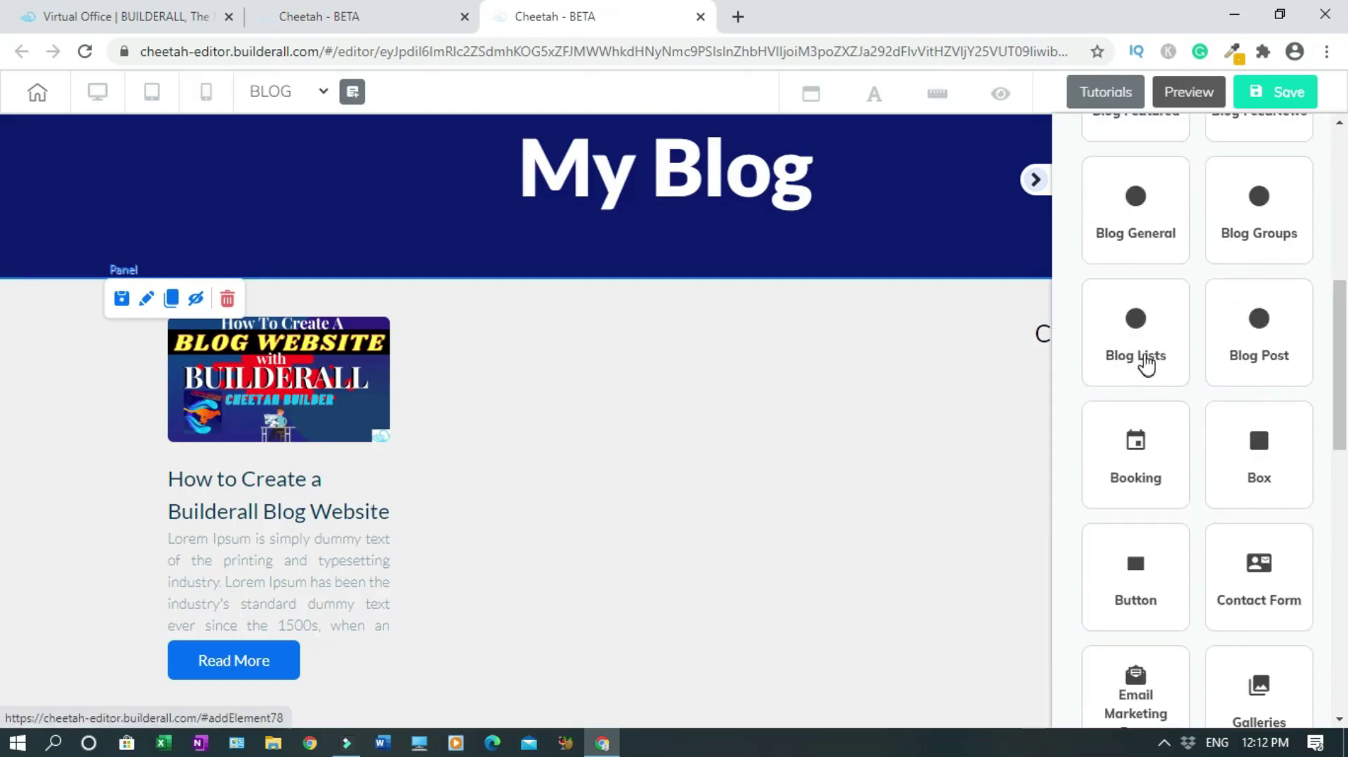
pyautogui.click(1145, 362)
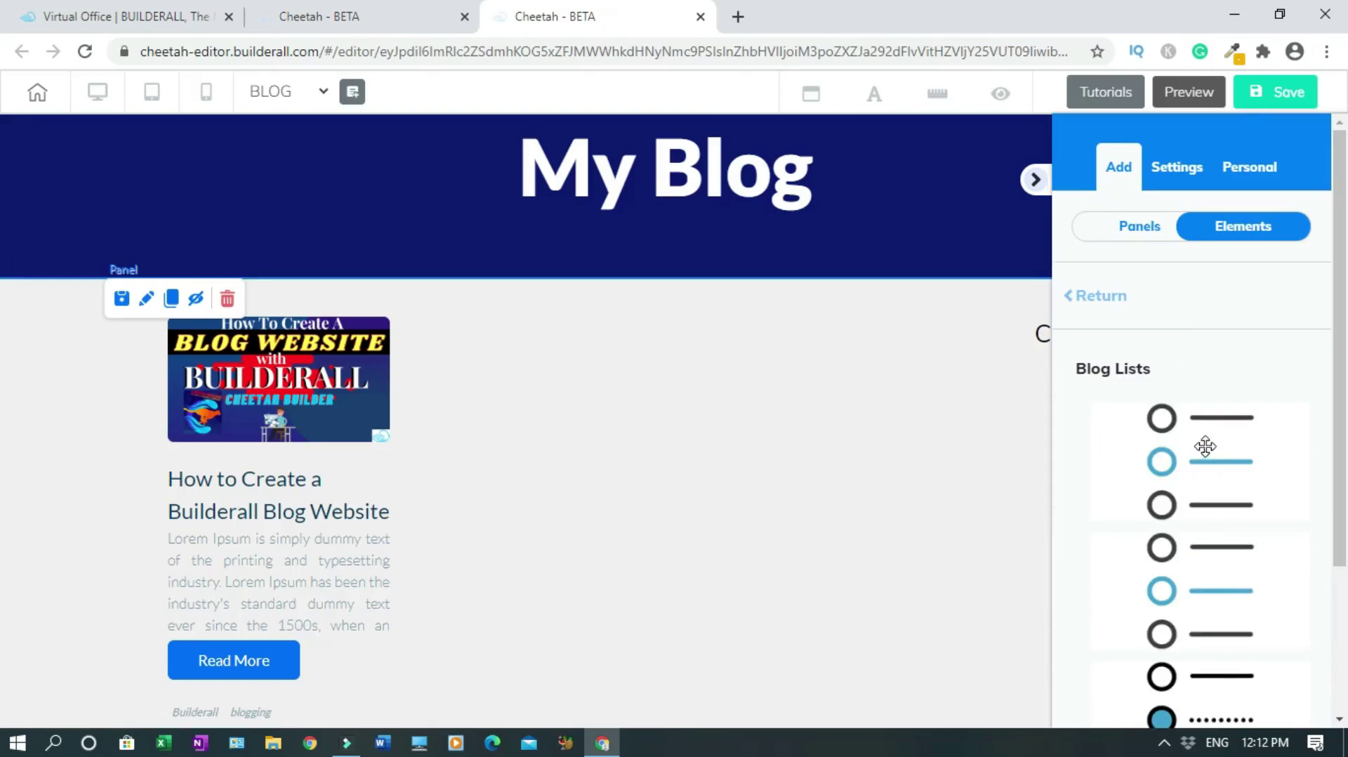
pyautogui.moveTo(1205, 446); pyautogui.dragTo(911, 419)
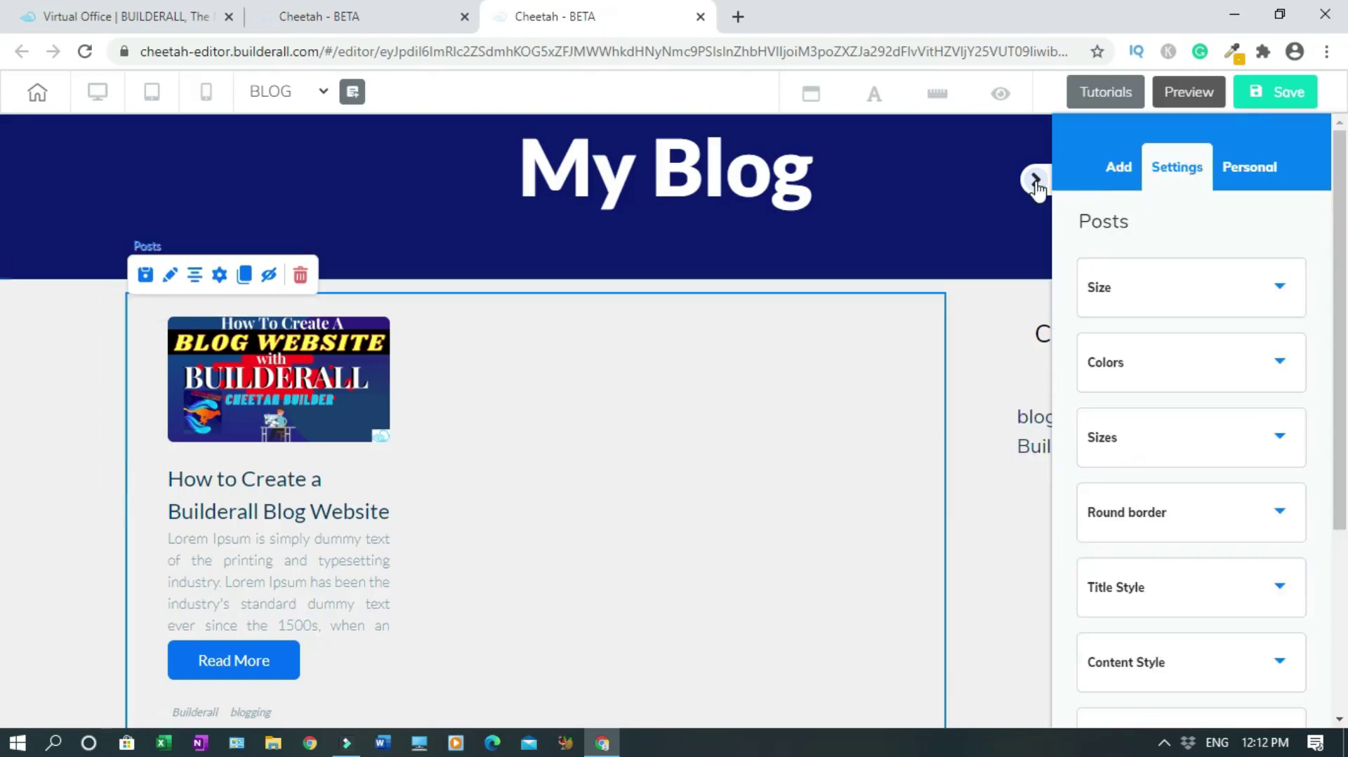
pyautogui.click(1037, 184)
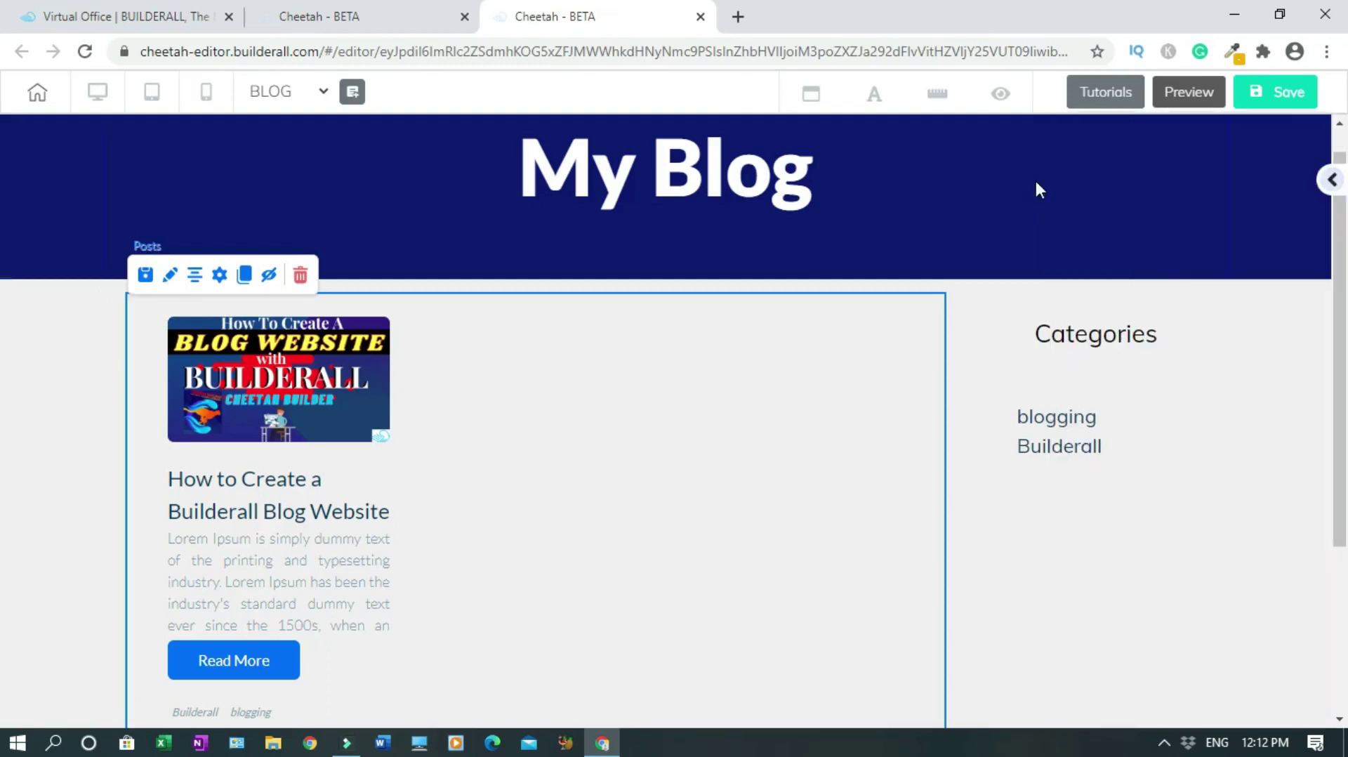
# Shrink the blog category list's box and move it directly beneath the Categories heading
pyautogui.click(1149, 448)
pyautogui.moveTo(1267, 453); pyautogui.dragTo(1110, 397)
pyautogui.click(921, 360)
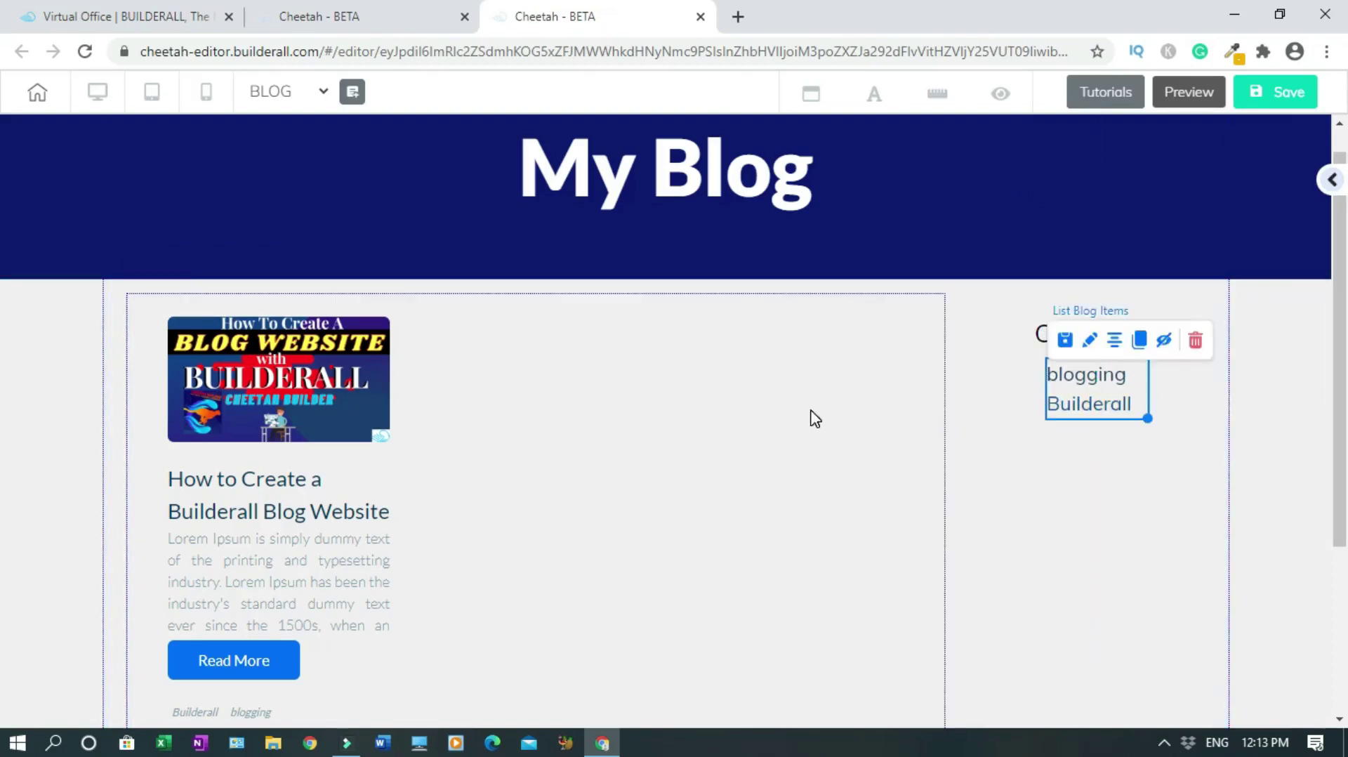
pyautogui.click(1188, 520)
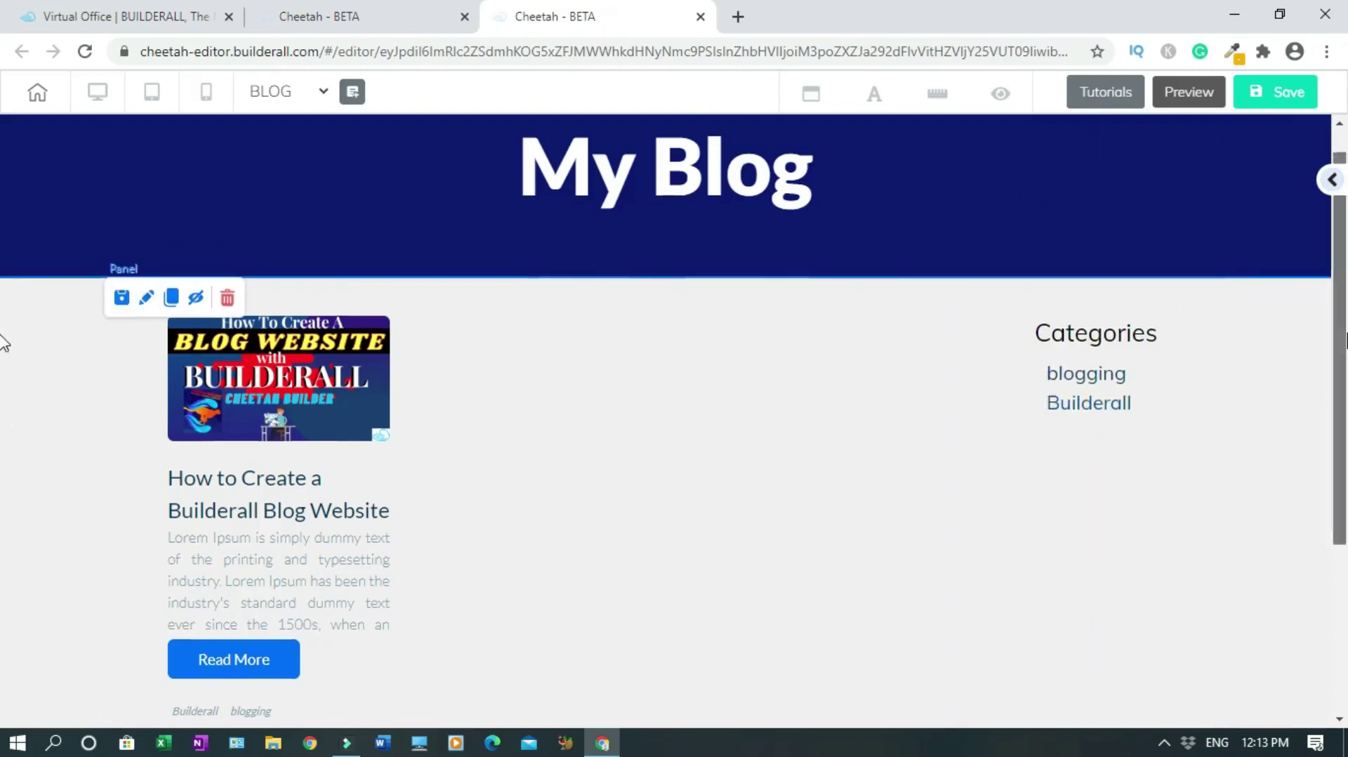
# Duplicate the dark blue My Blog header panel and use the copy as a footer beneath the blog feed panel
pyautogui.scroll(1, 1, 283)
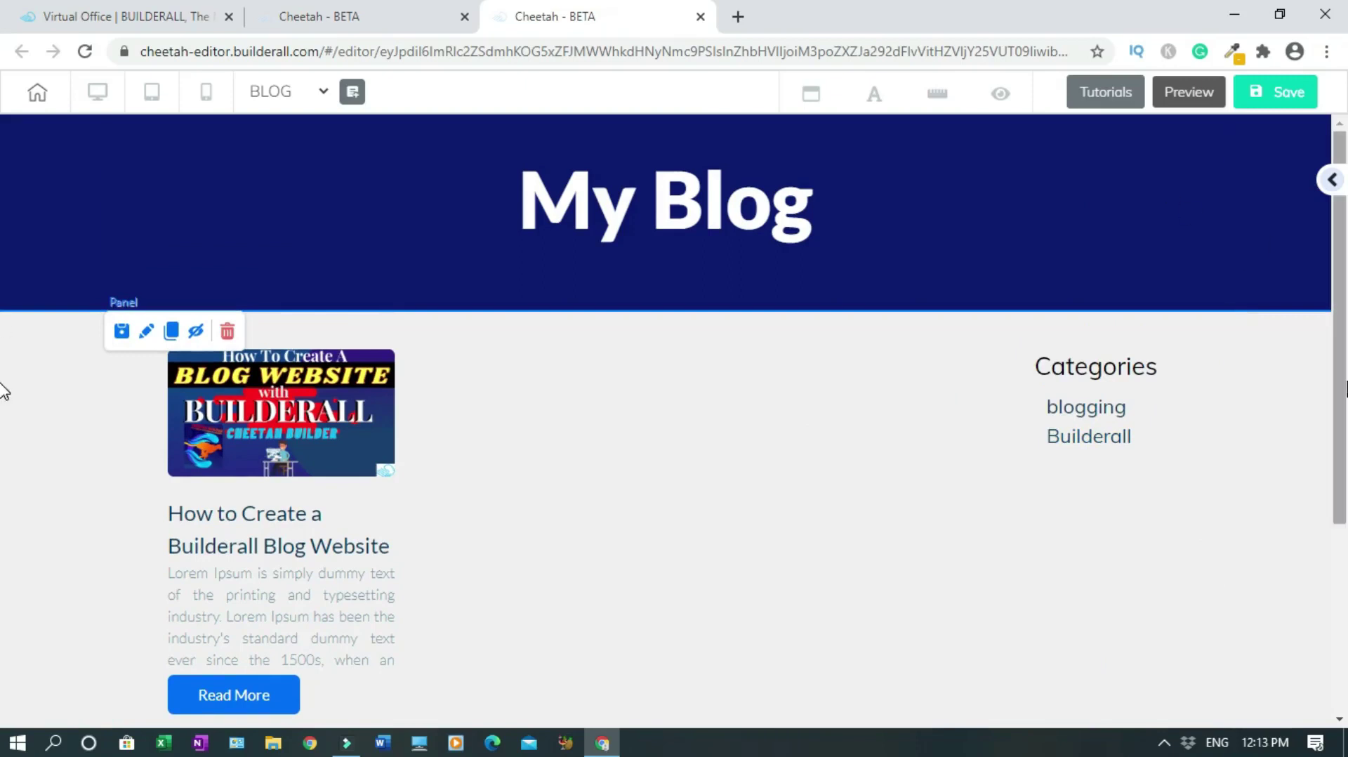
pyautogui.click(1257, 174)
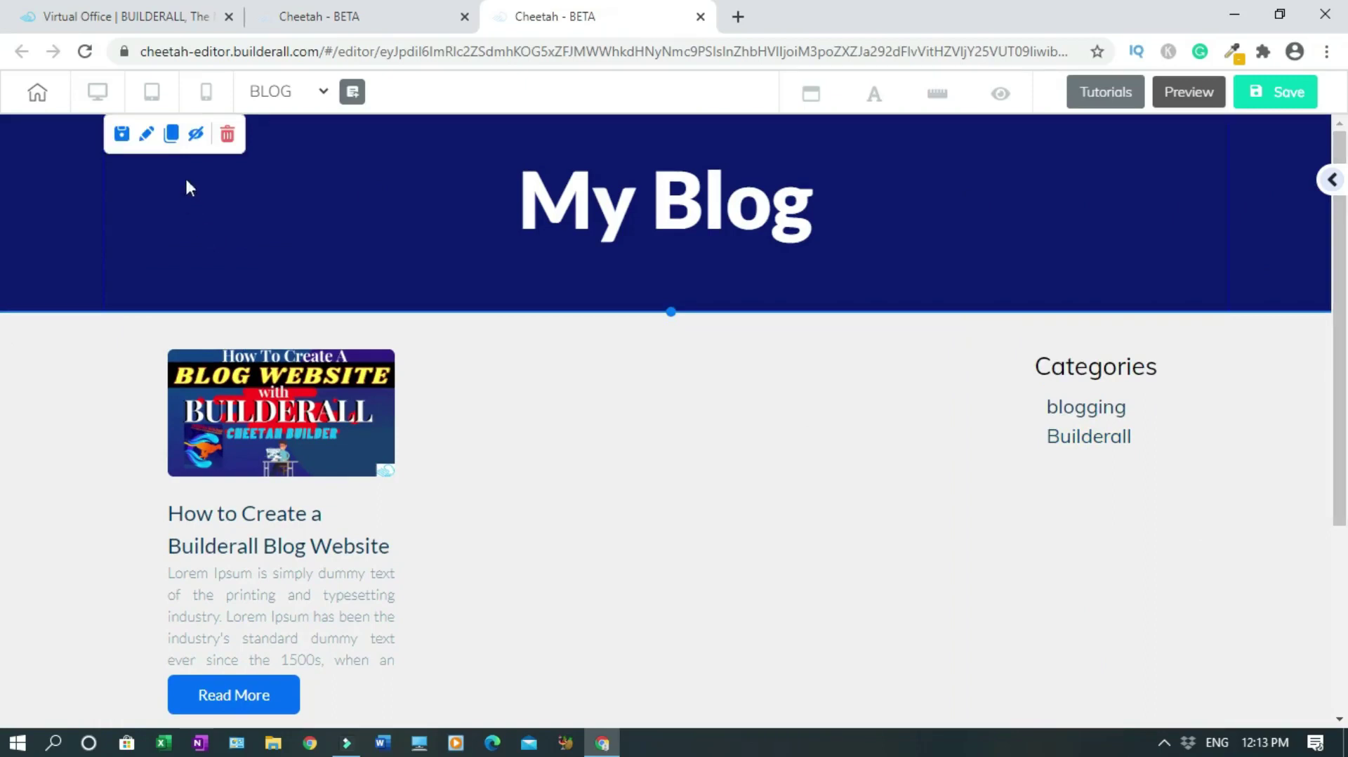
pyautogui.scroll(-1, 5, 275)
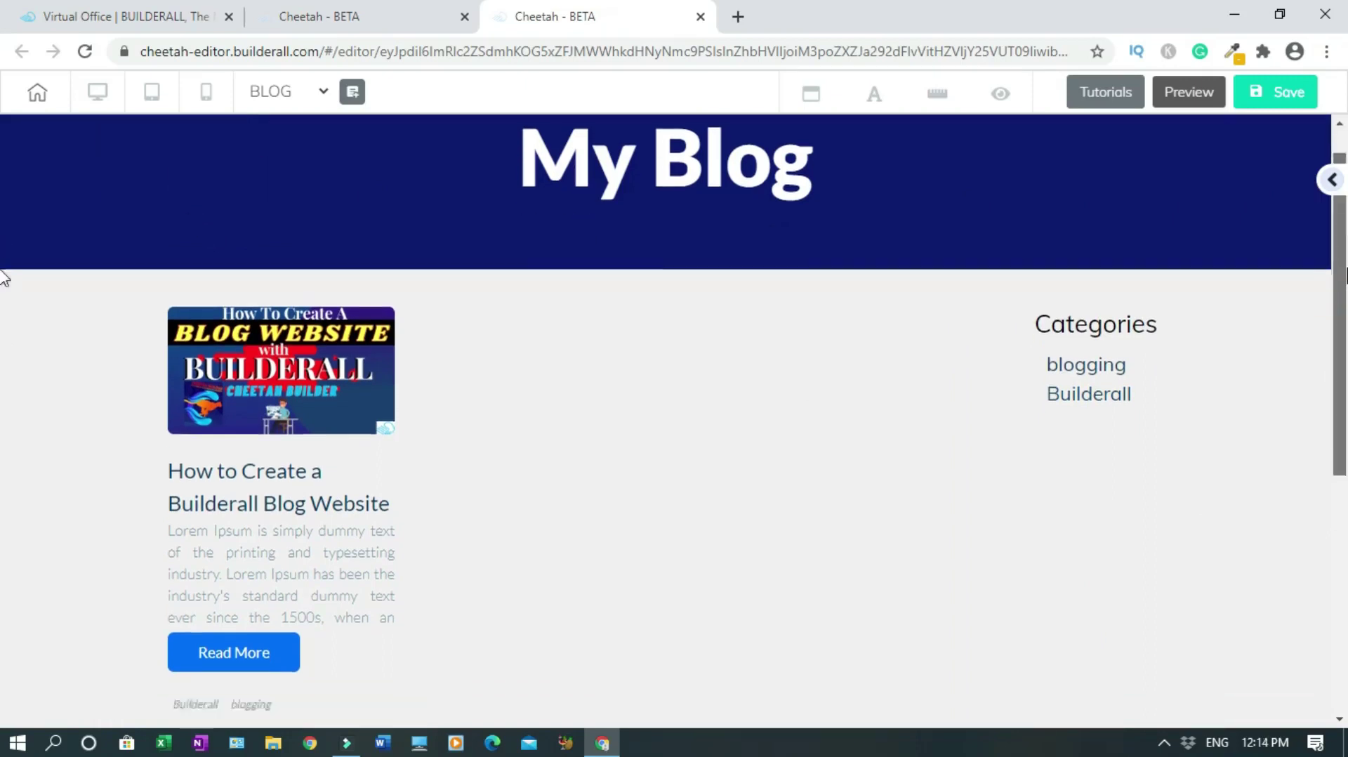
pyautogui.scroll(-6, 4, 278)
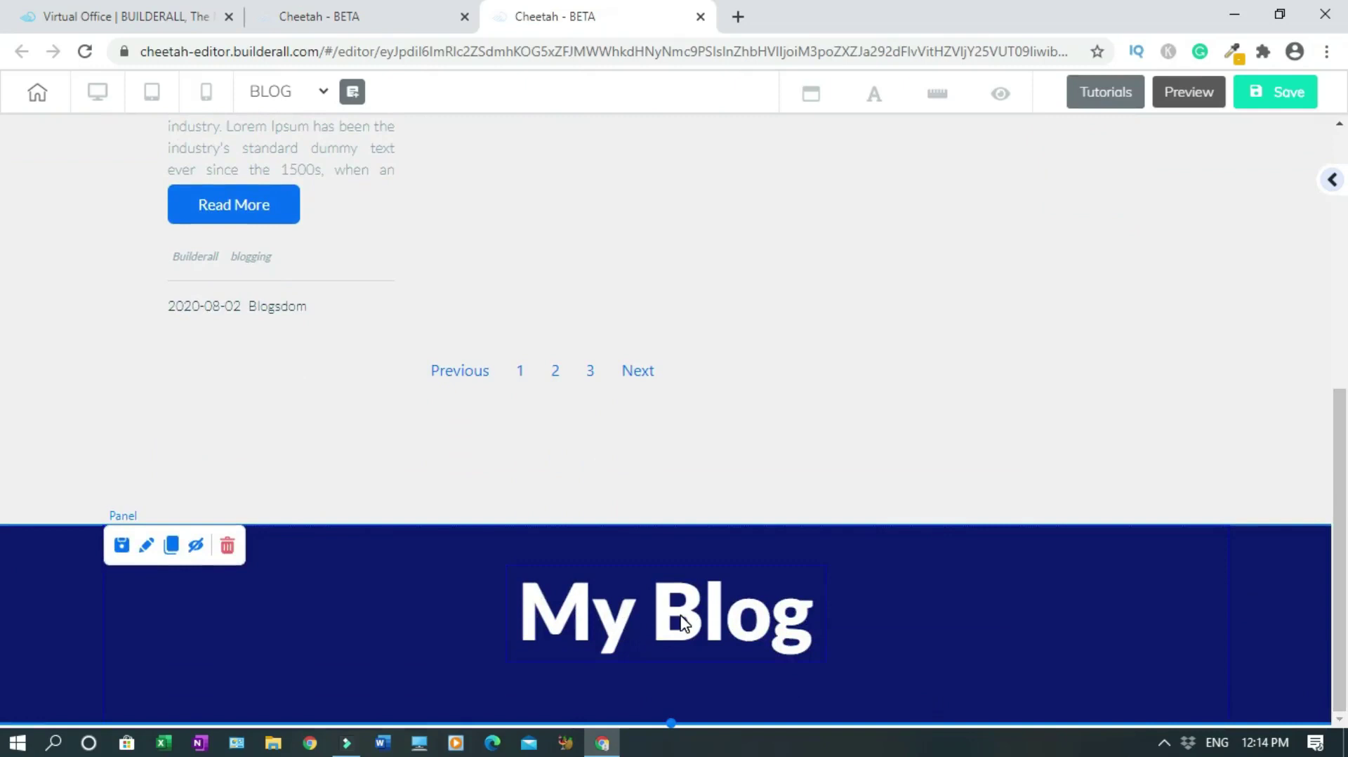
# Reduce the footer's My Blog text to size 16 and replace it with "© 2020 Blogsdom Marketing. All rights reserved."
pyautogui.click(679, 616)
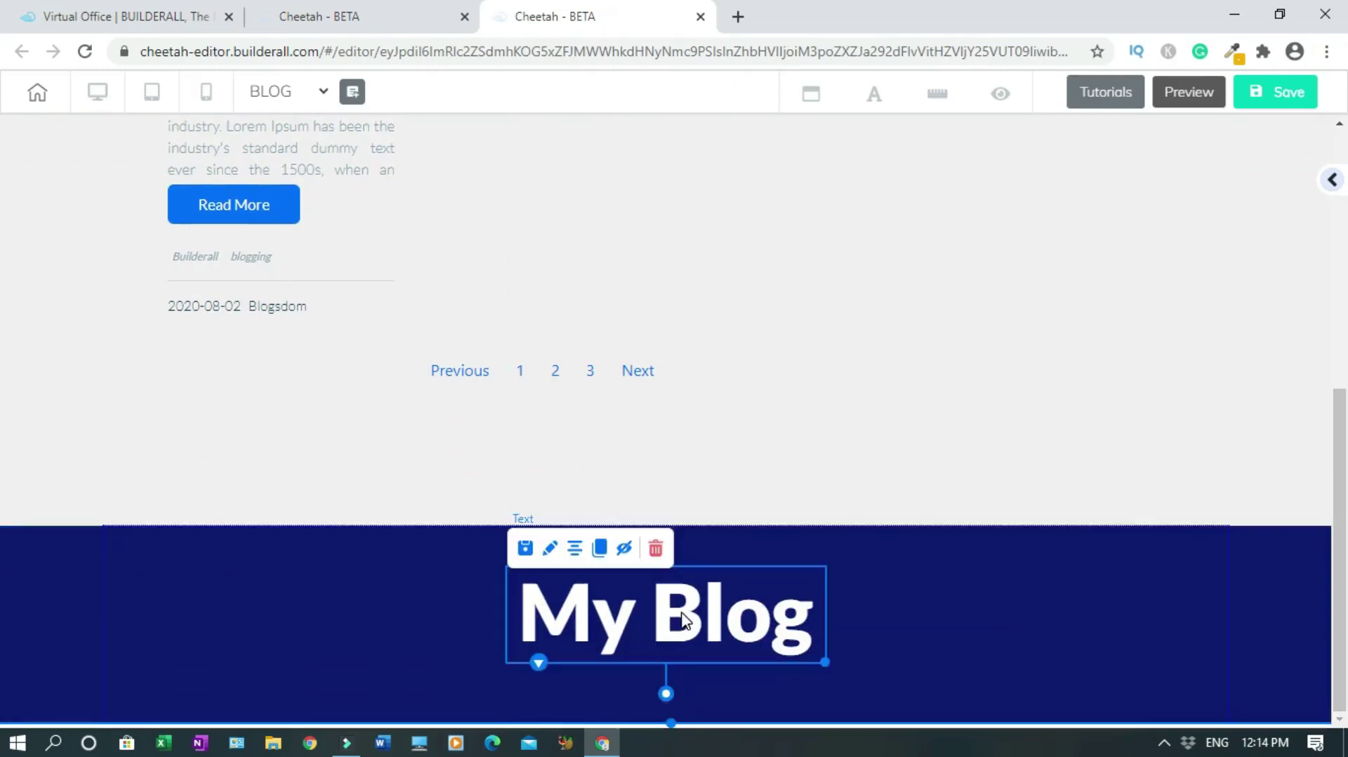
pyautogui.doubleClick(682, 619)
pyautogui.tripleClick(682, 614)
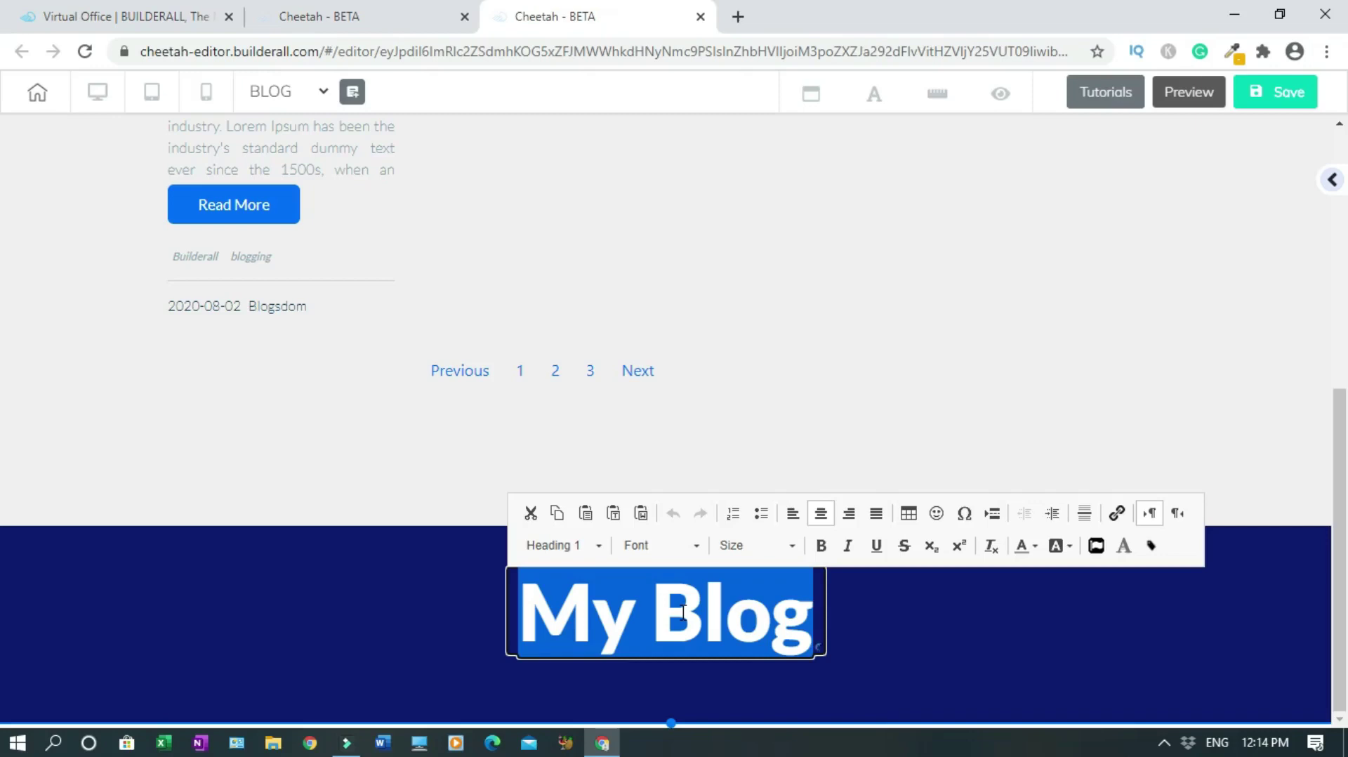
pyautogui.click(792, 550)
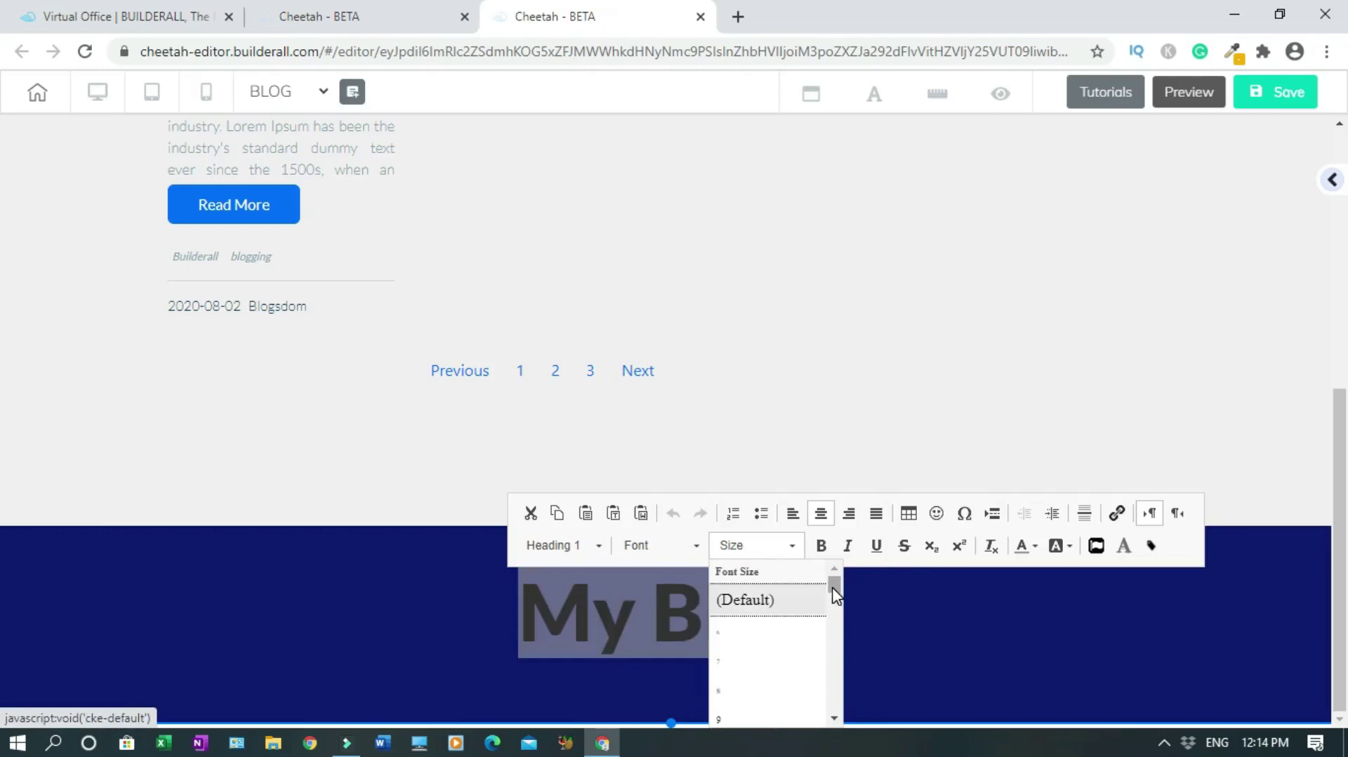
pyautogui.scroll(-10, 834, 593)
pyautogui.scroll(10, 834, 593)
pyautogui.scroll(-3, 835, 718)
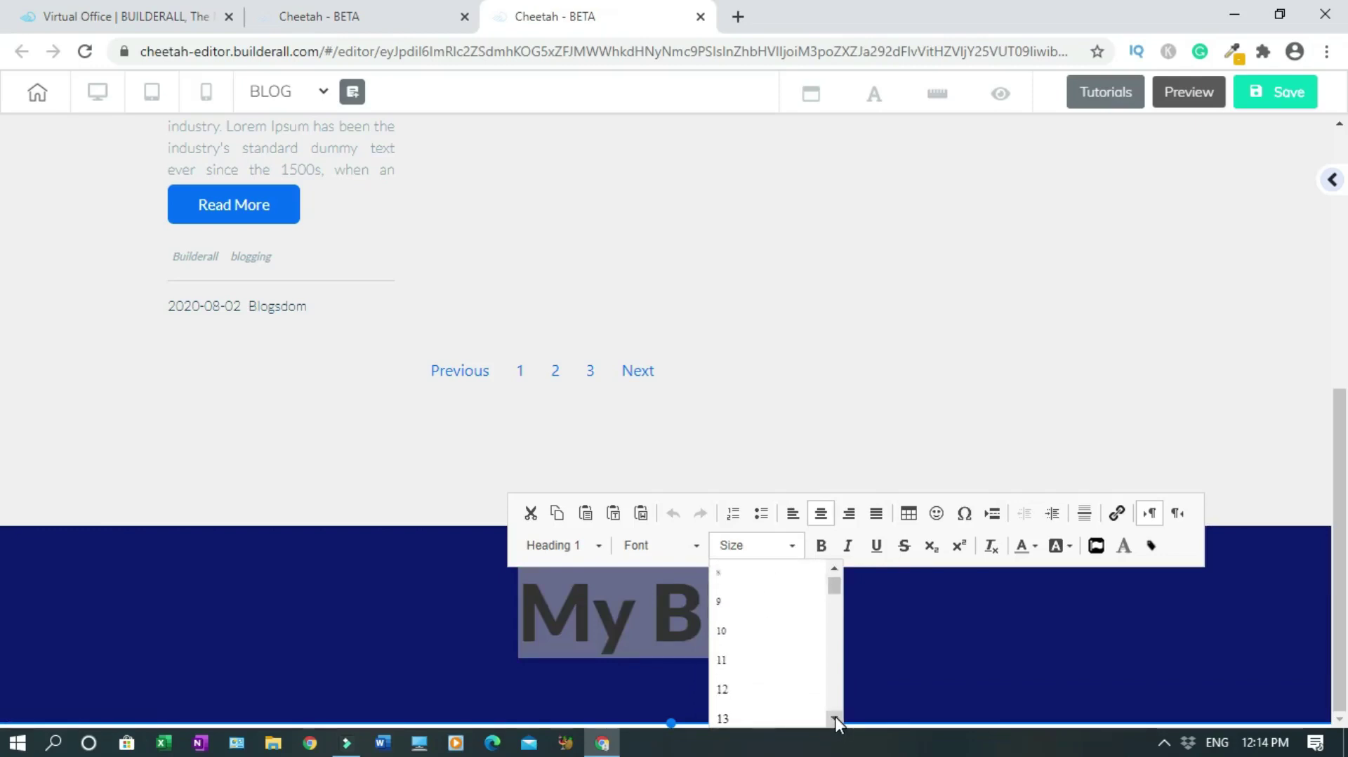
pyautogui.scroll(-1, 835, 717)
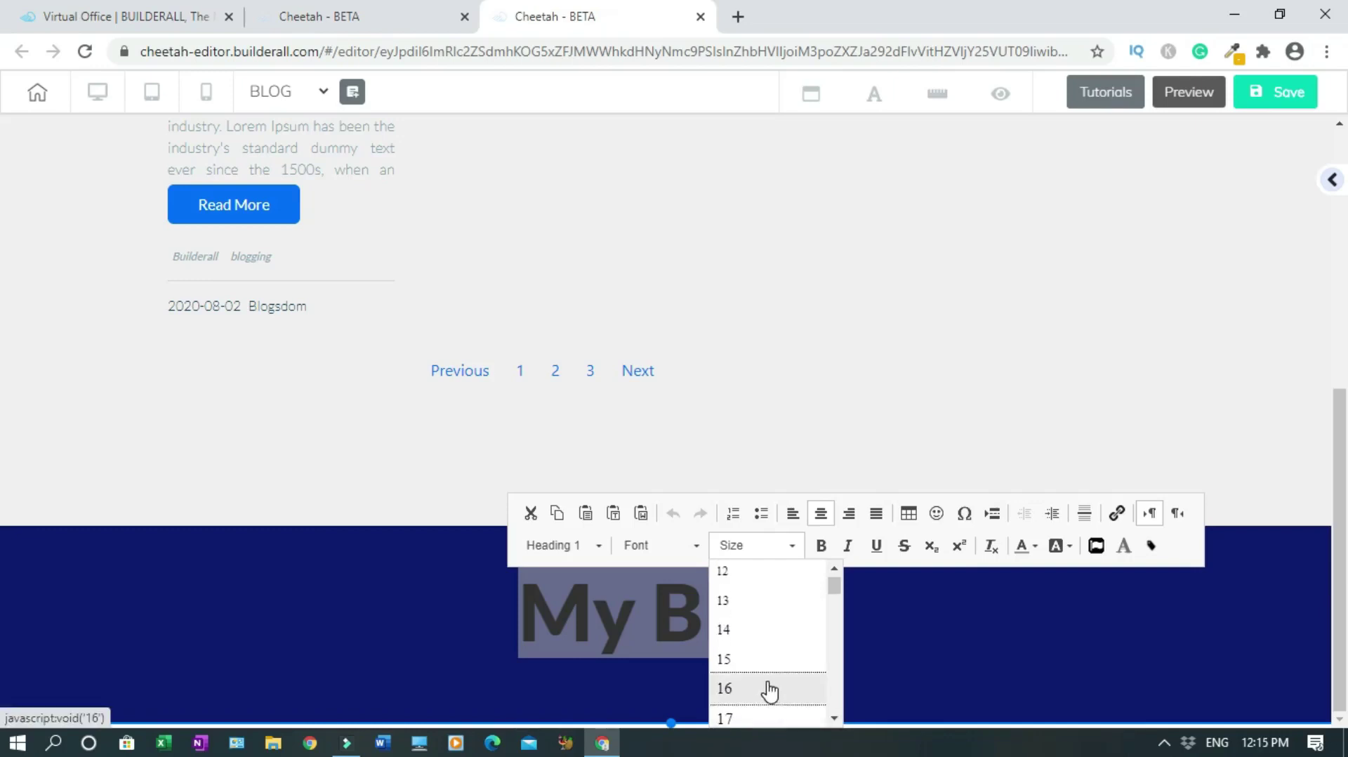
pyautogui.click(768, 690)
pyautogui.click(729, 615)
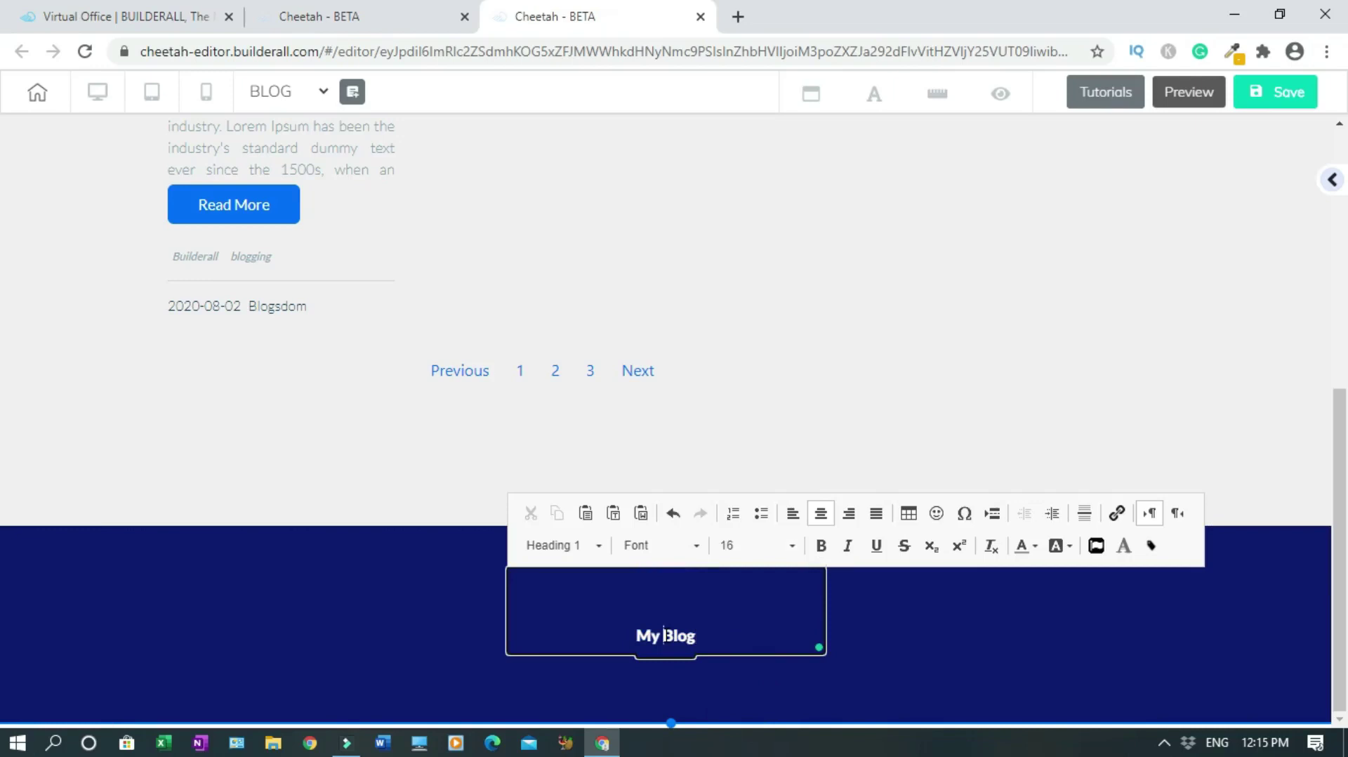
pyautogui.tripleClick(664, 636)
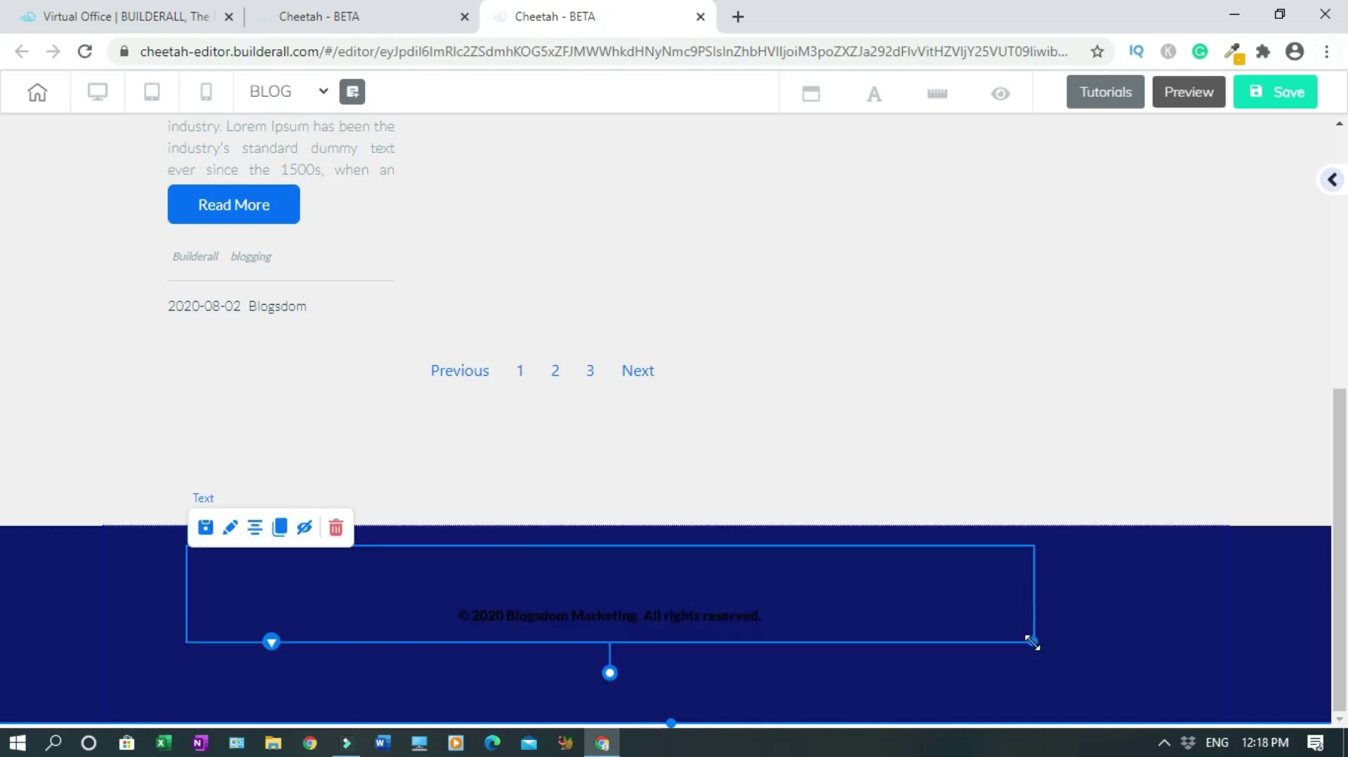
# Narrow the copyright text box, lower it slightly and centre it horizontally in the footer
pyautogui.moveTo(1032, 641); pyautogui.dragTo(532, 641)
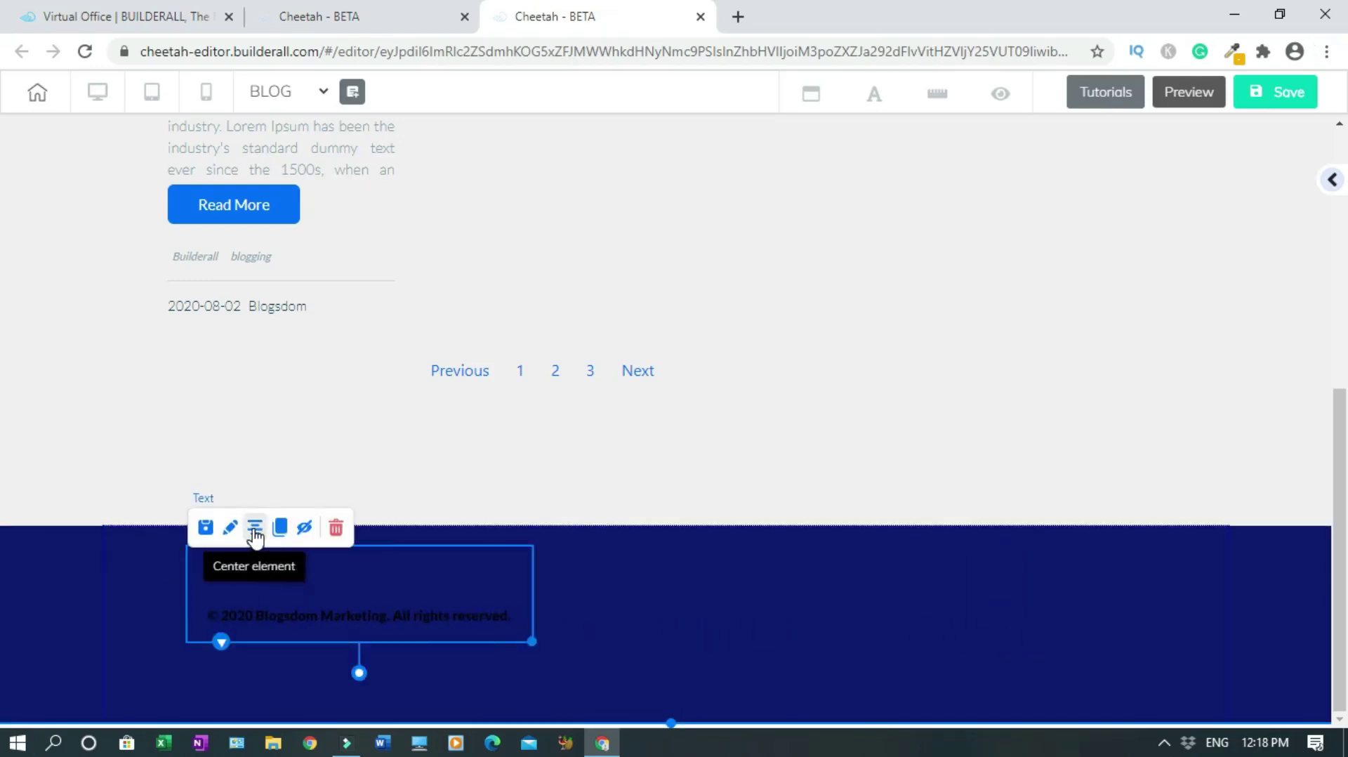
pyautogui.click(255, 528)
pyautogui.moveTo(747, 578); pyautogui.dragTo(770, 615)
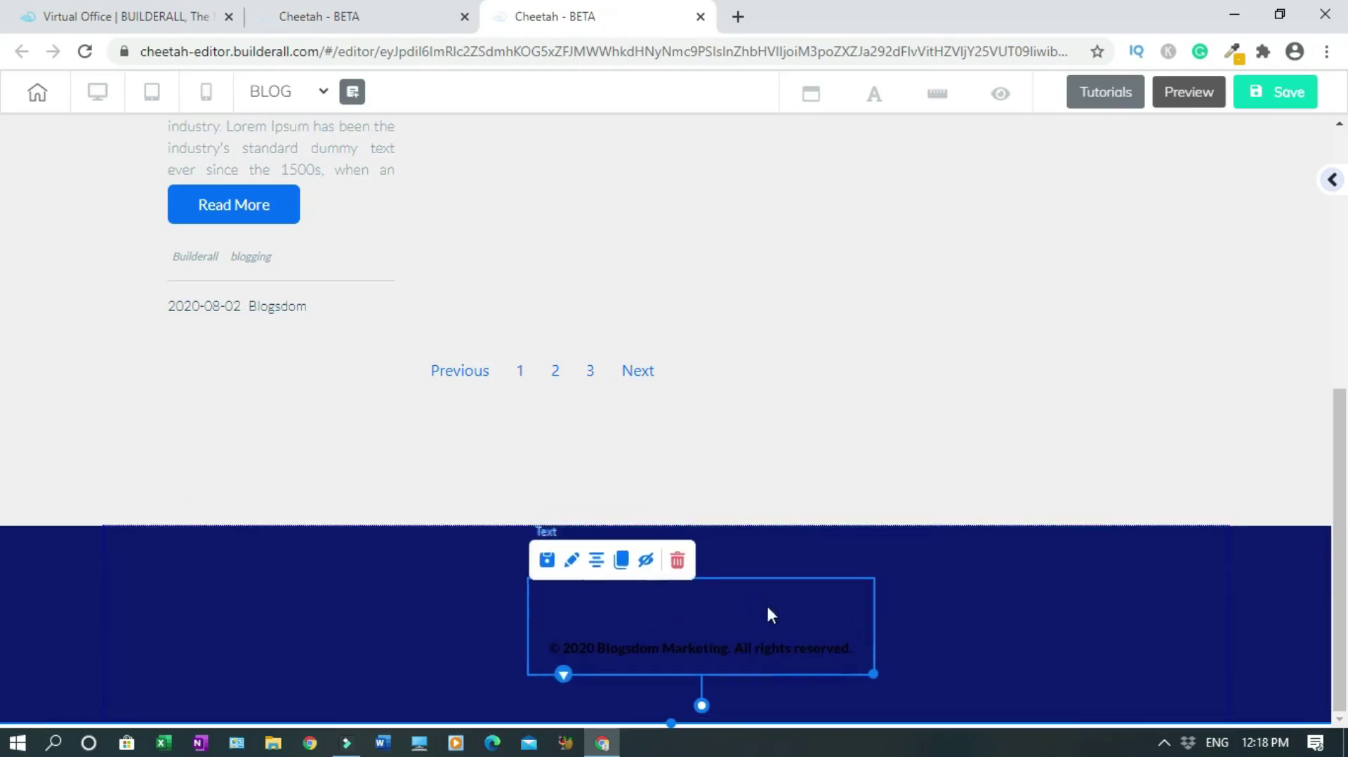
pyautogui.click(596, 560)
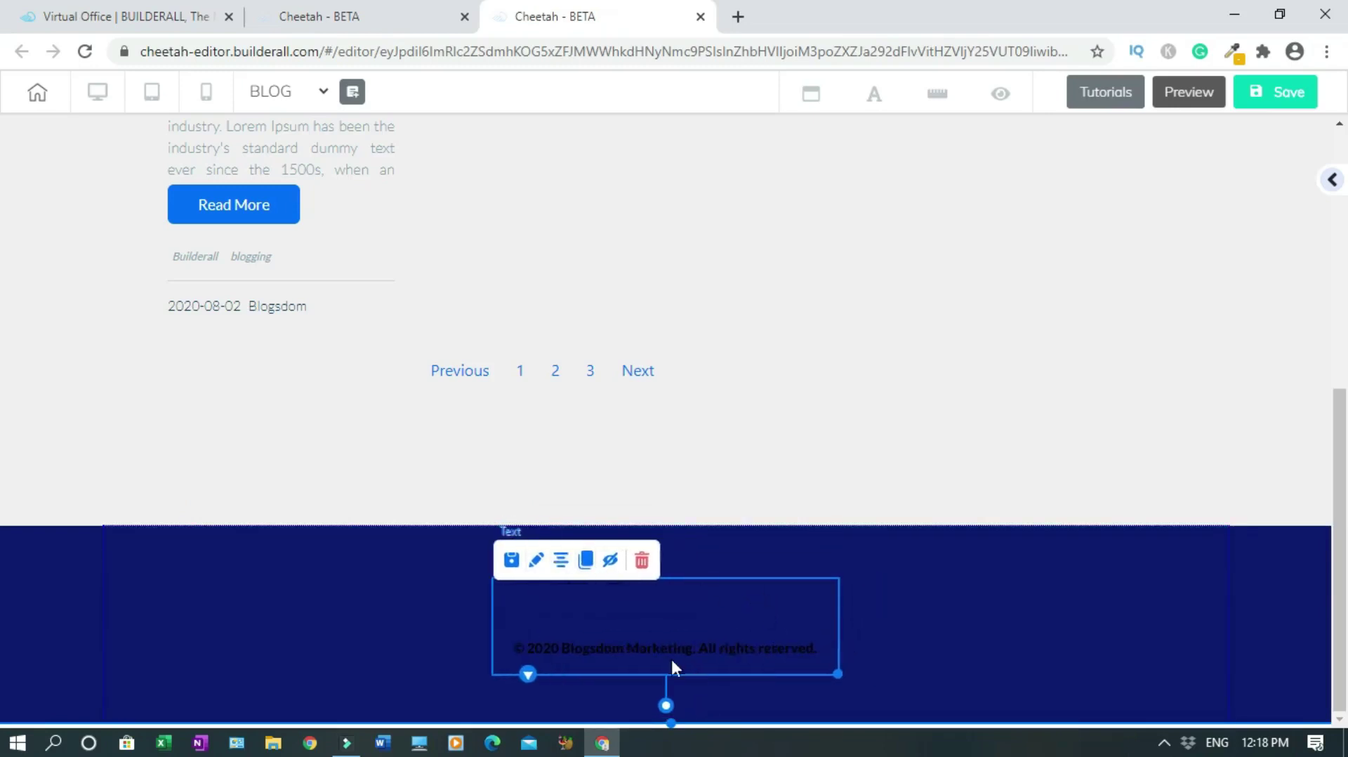
# Change the colour of the footer's copyright text to white
pyautogui.doubleClick(574, 652)
pyautogui.click(1023, 561)
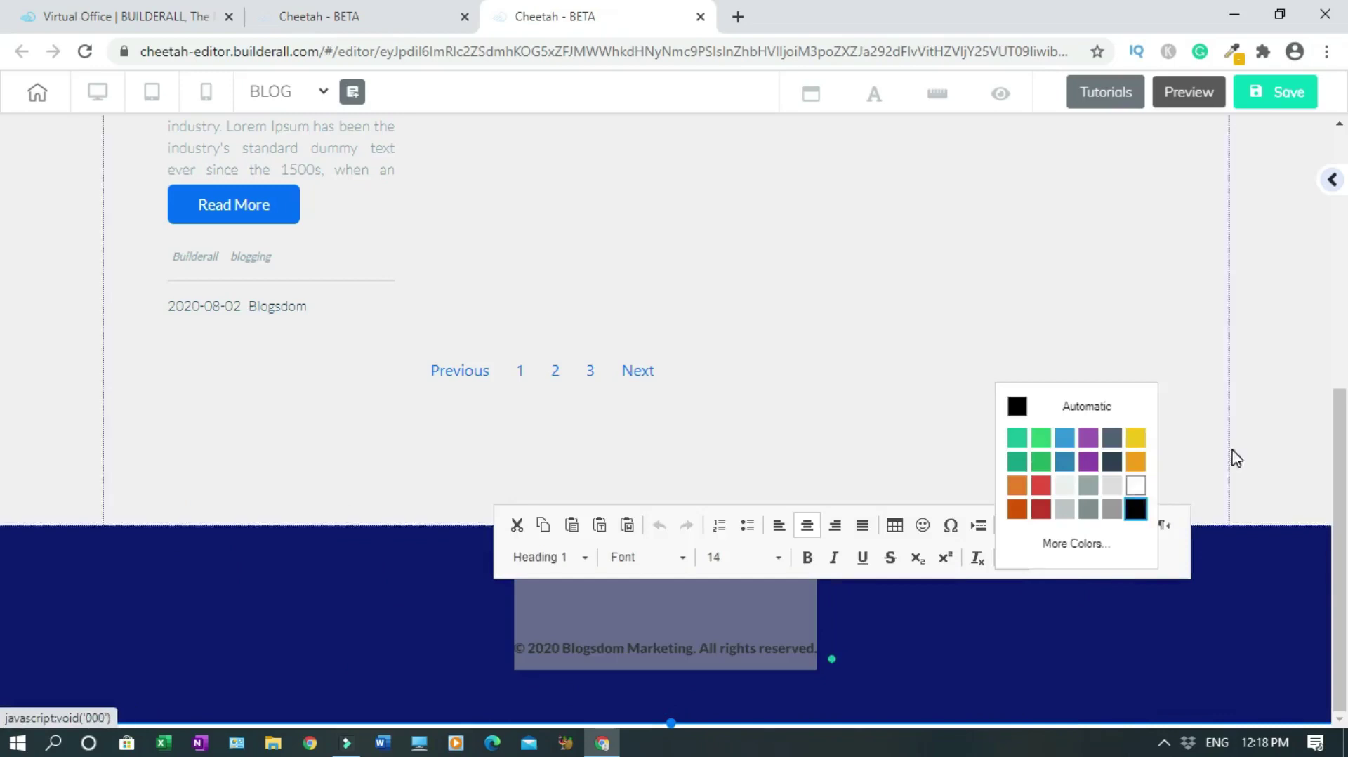
pyautogui.click(1189, 534)
pyautogui.doubleClick(761, 646)
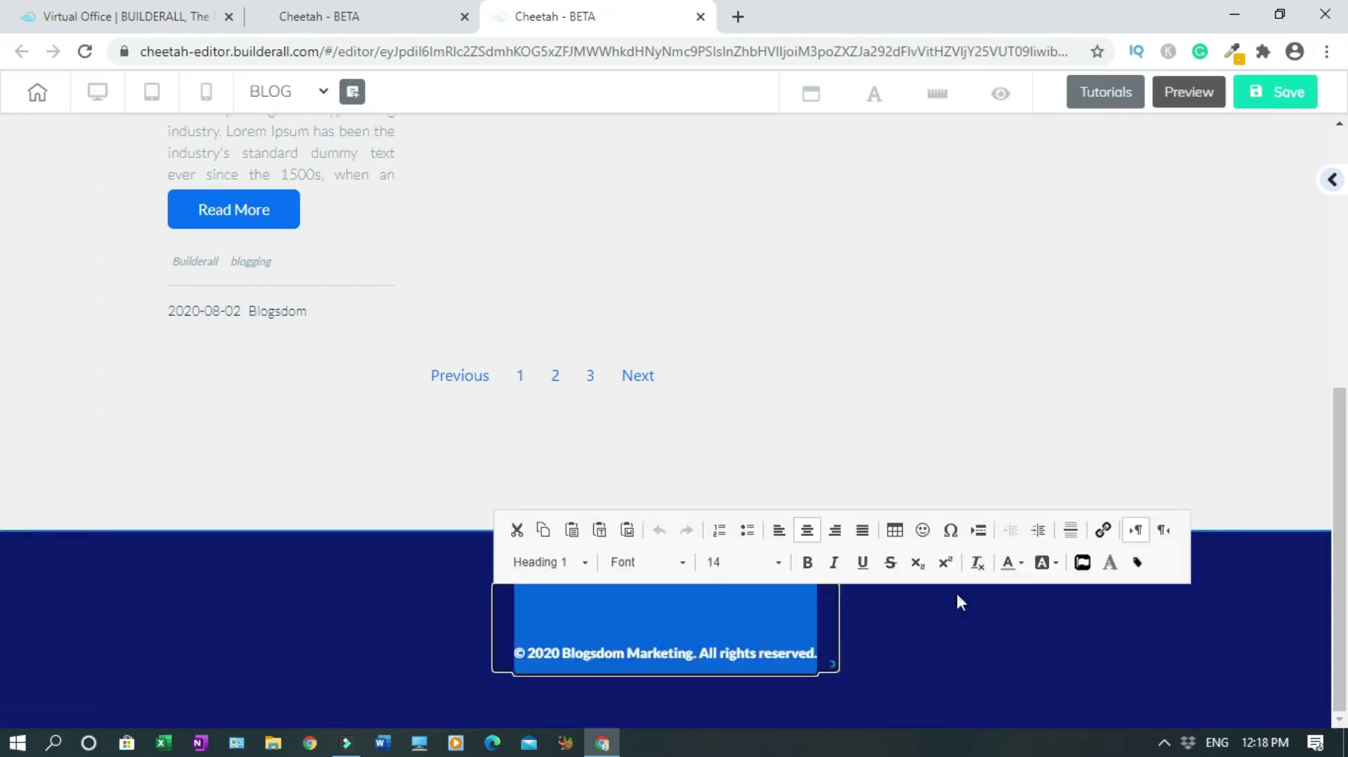
pyautogui.click(1022, 561)
pyautogui.click(1132, 496)
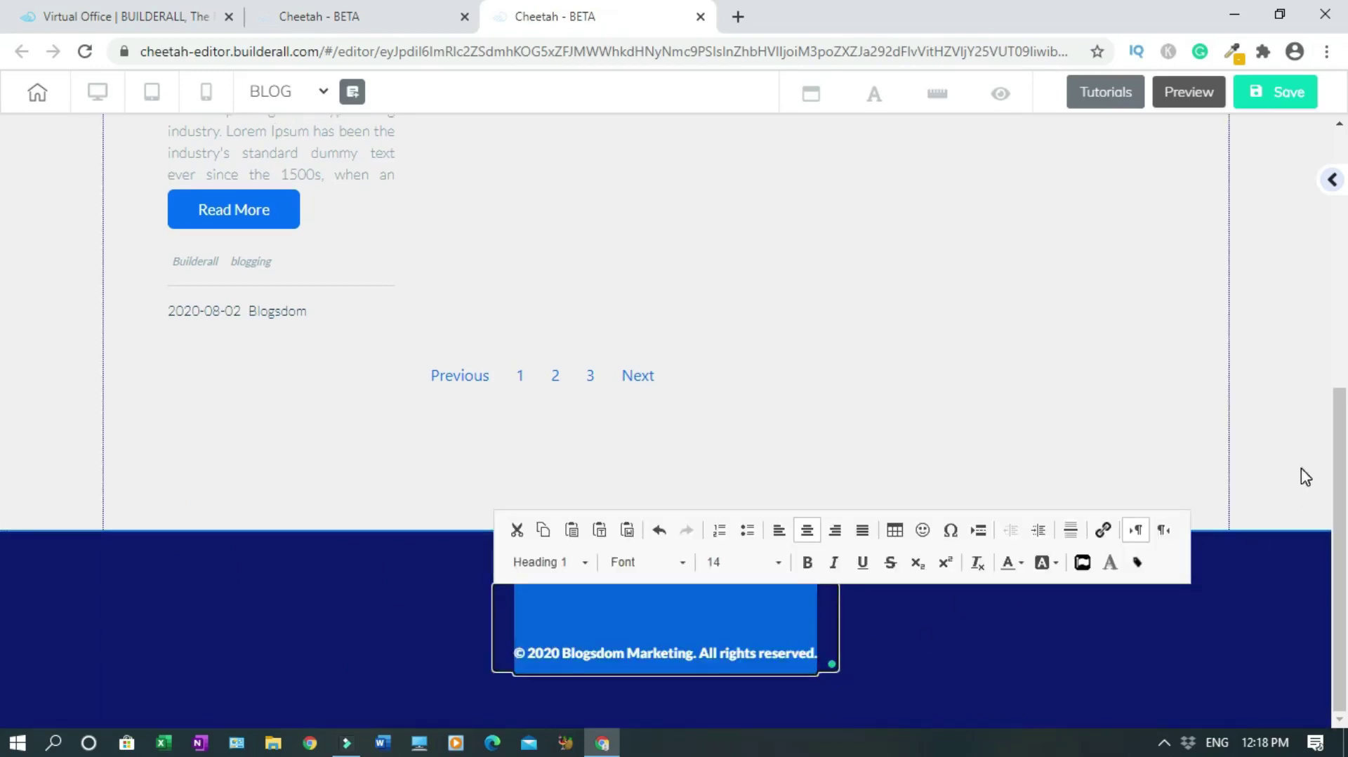
pyautogui.click(703, 683)
# Shorten the blog feed panel slightly so the footer sits closer to the pagination links
pyautogui.moveTo(671, 532); pyautogui.dragTo(686, 497)
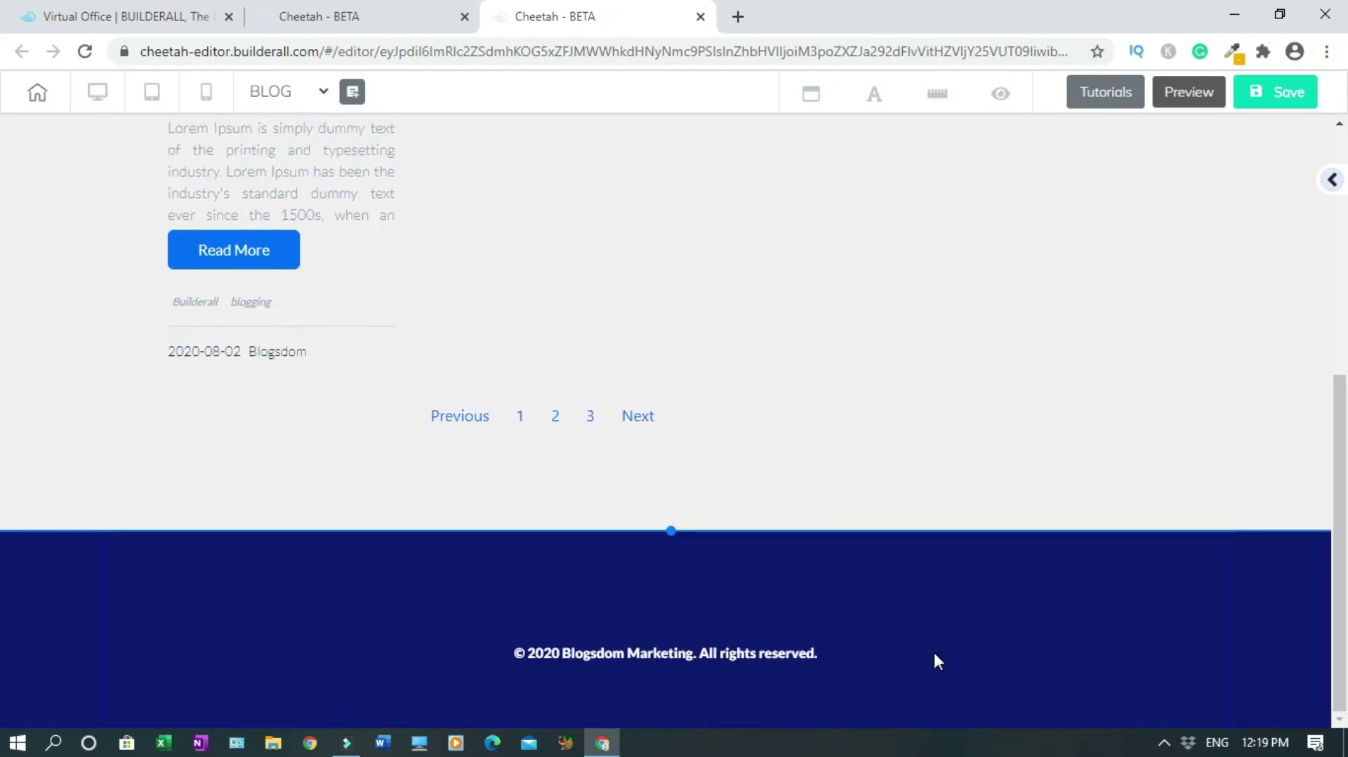
pyautogui.click(1025, 618)
pyautogui.moveTo(1346, 561); pyautogui.dragTo(1346, 601)
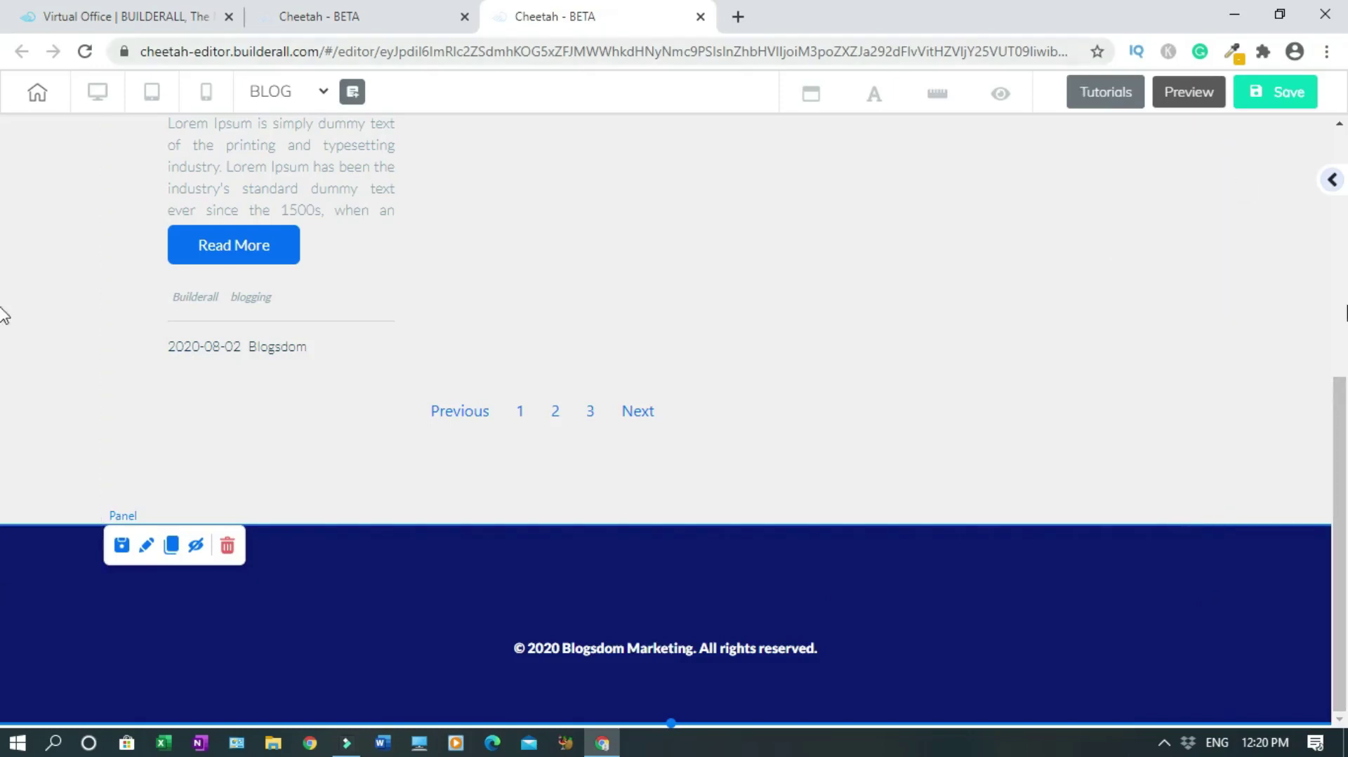
# Review the blog feed page from header to footer, save it and publish the site
pyautogui.scroll(1, 1328, 281)
pyautogui.scroll(5, 1329, 281)
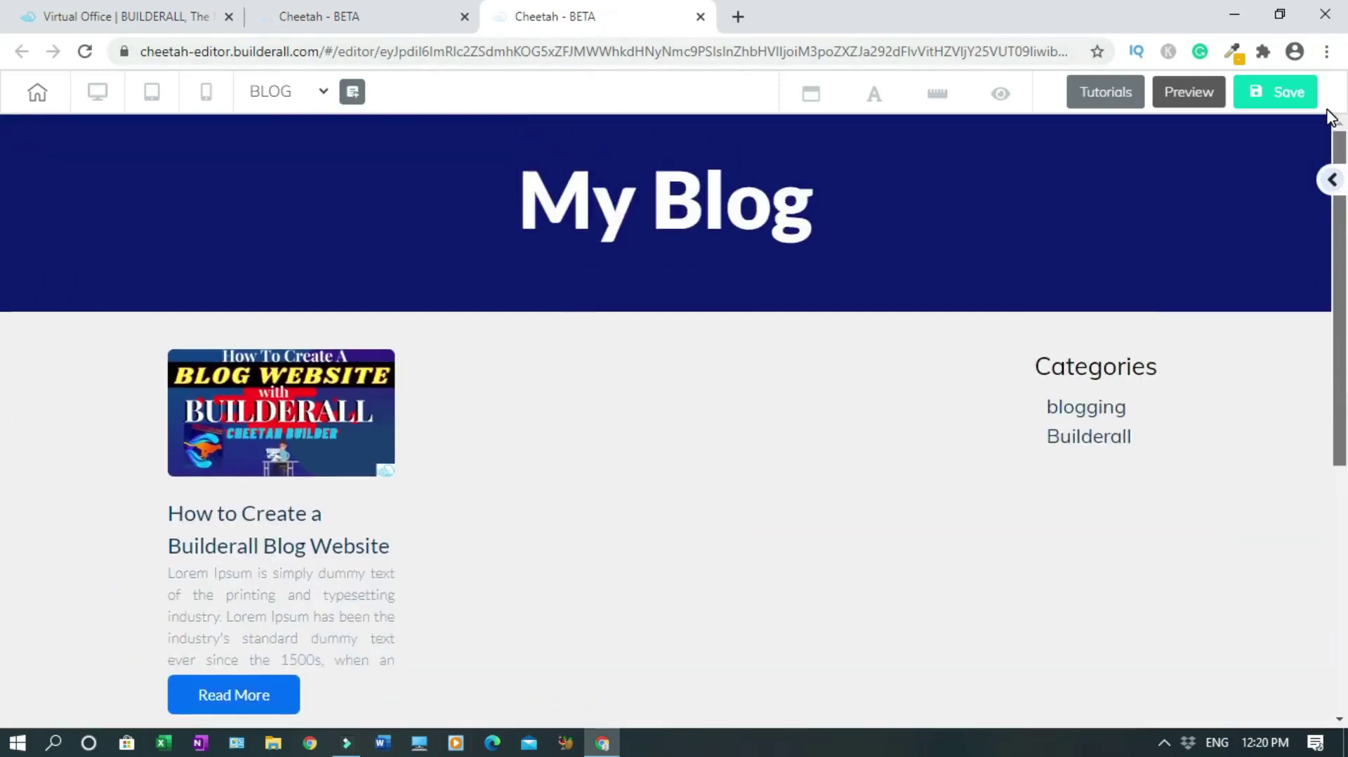
pyautogui.scroll(-6, 1334, 316)
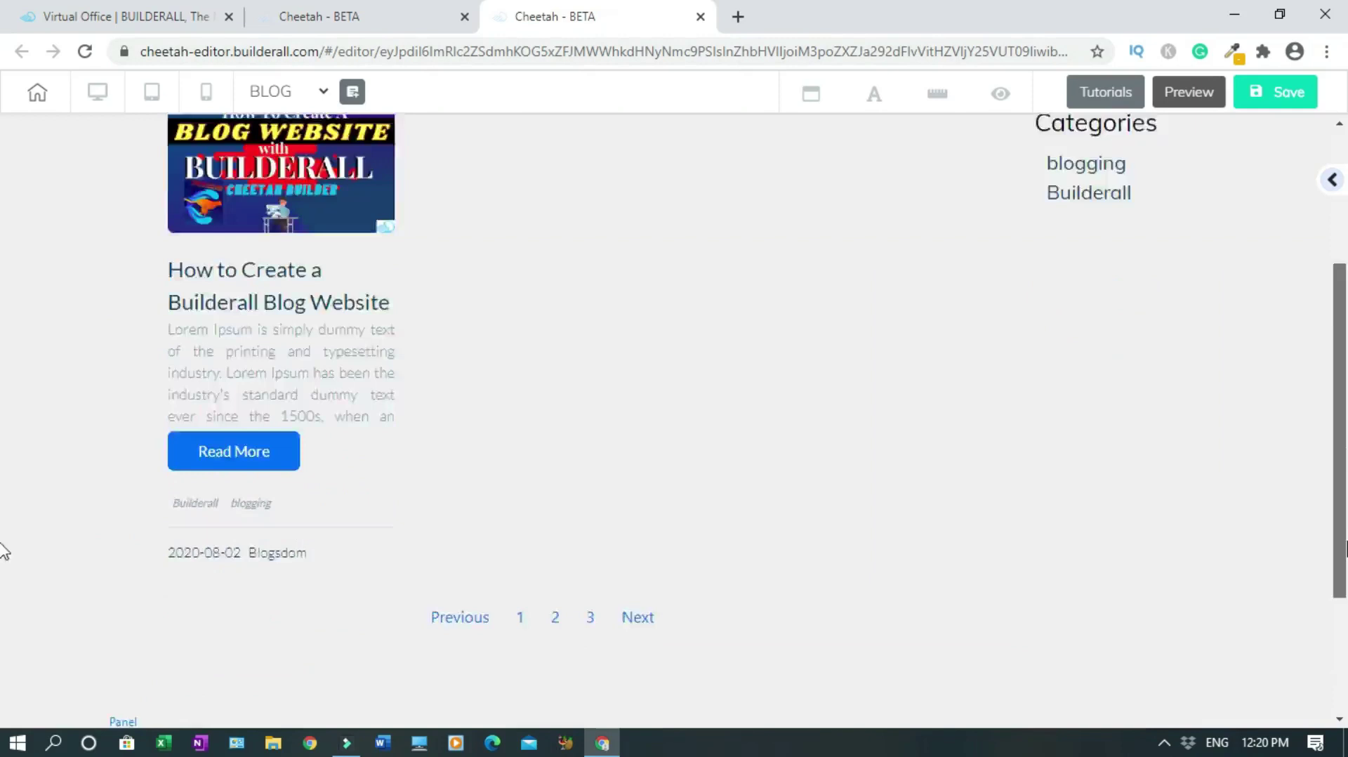
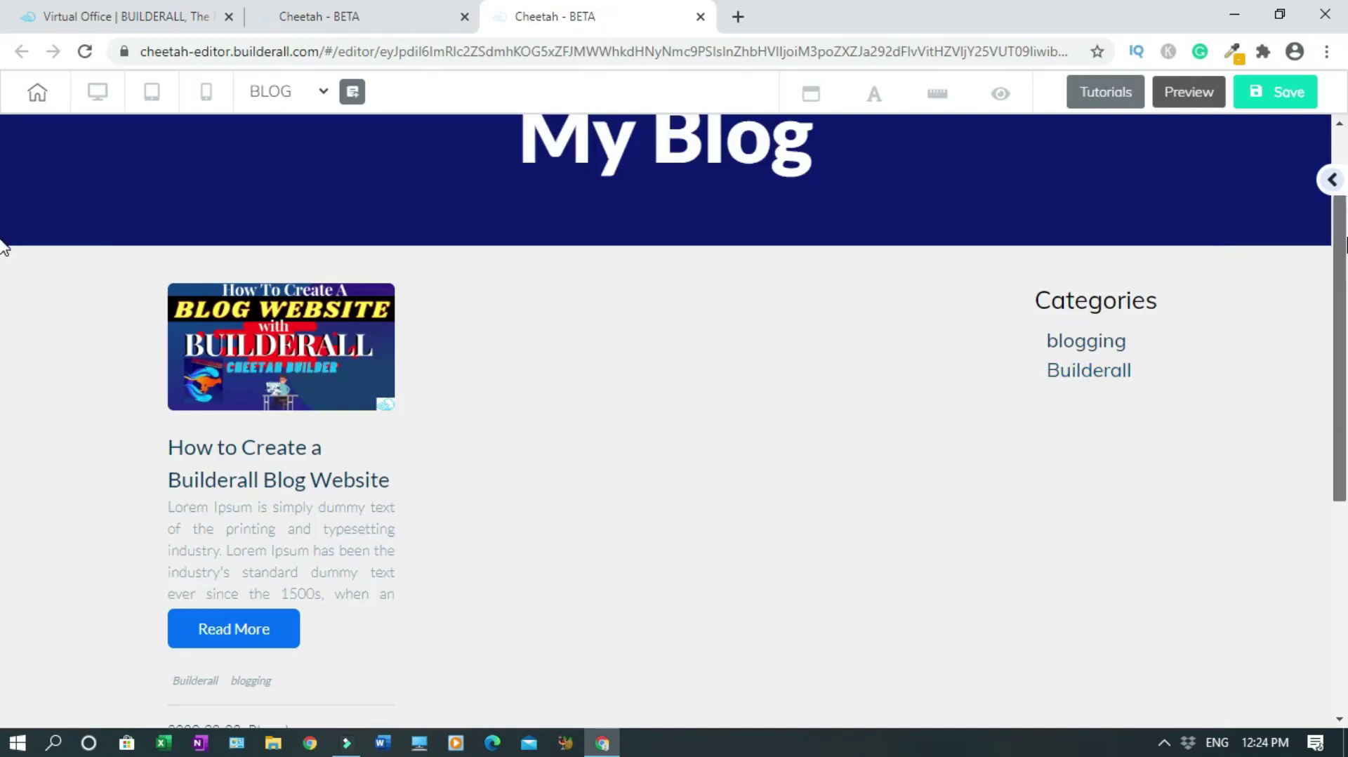
pyautogui.scroll(-5, 3, 441)
pyautogui.scroll(6, 3, 478)
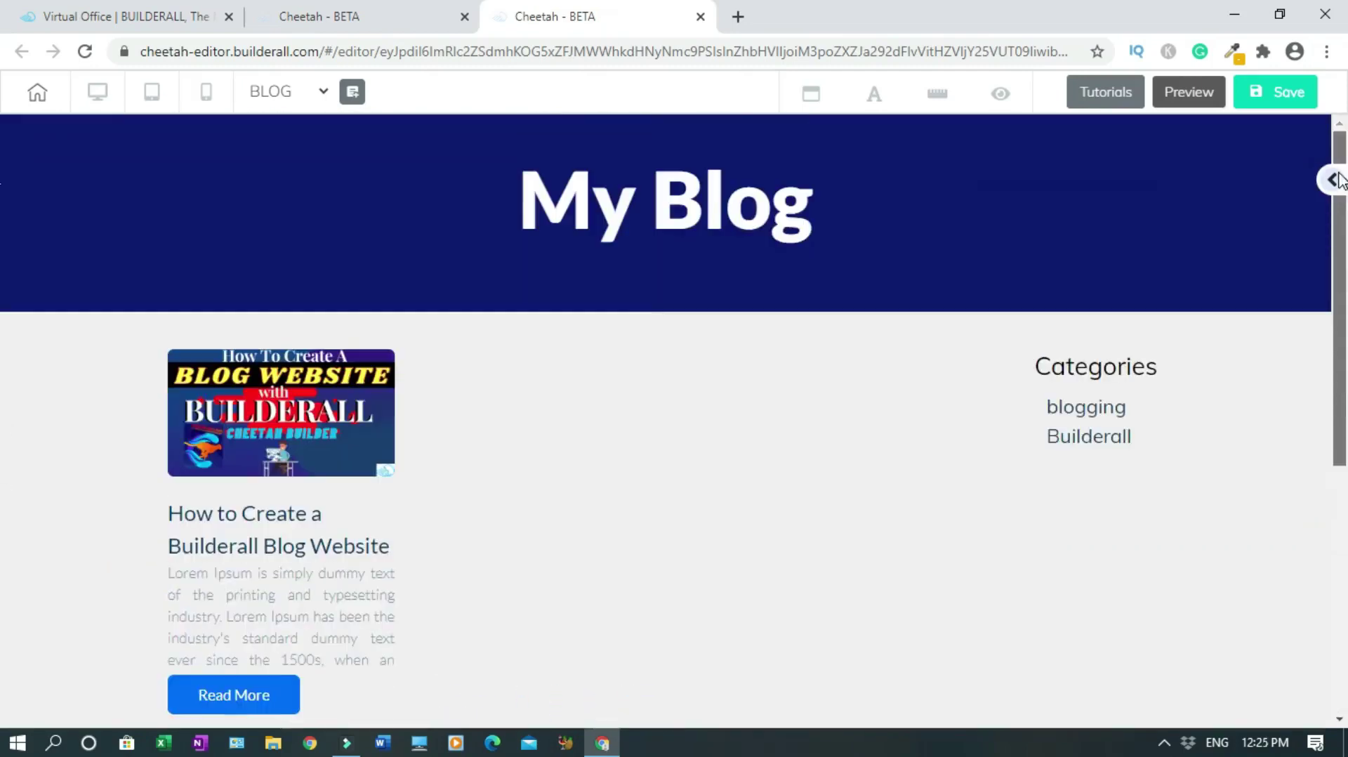
pyautogui.click(1272, 102)
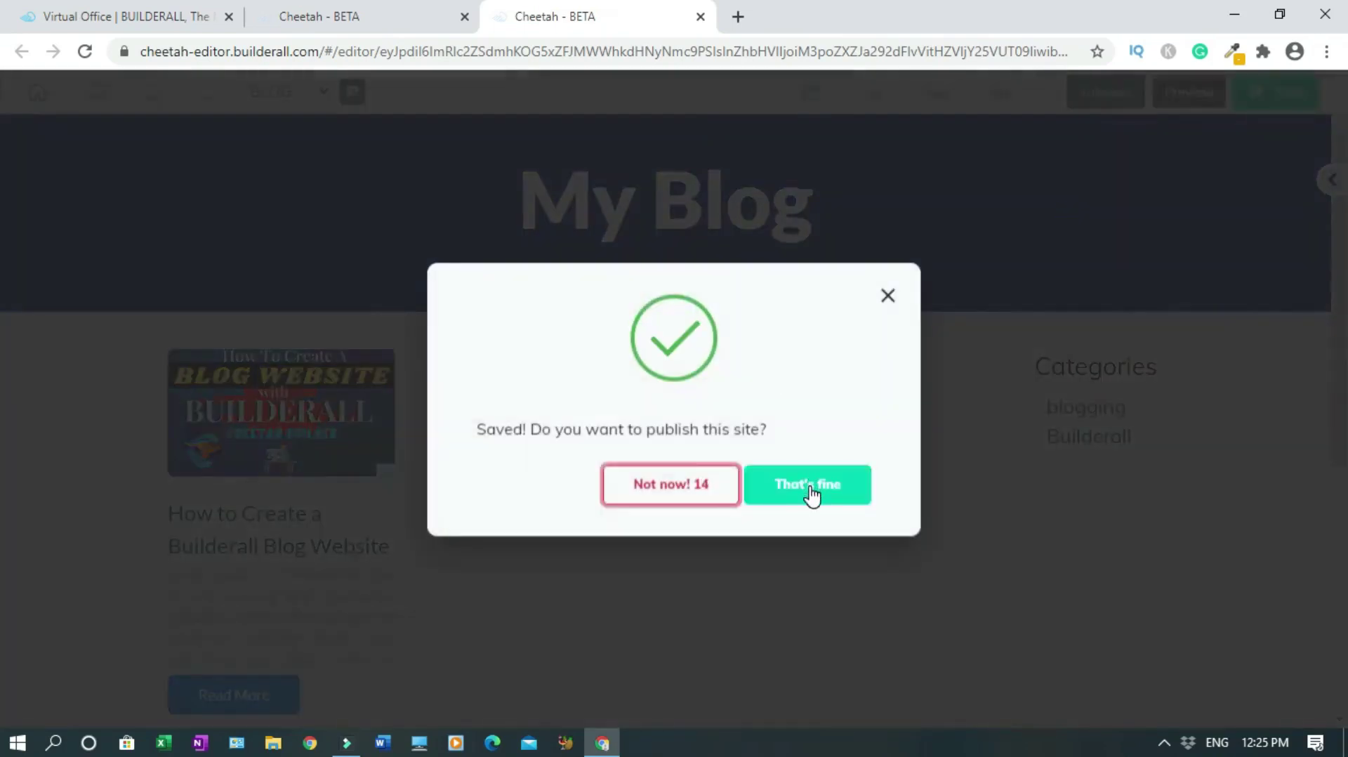
pyautogui.click(811, 495)
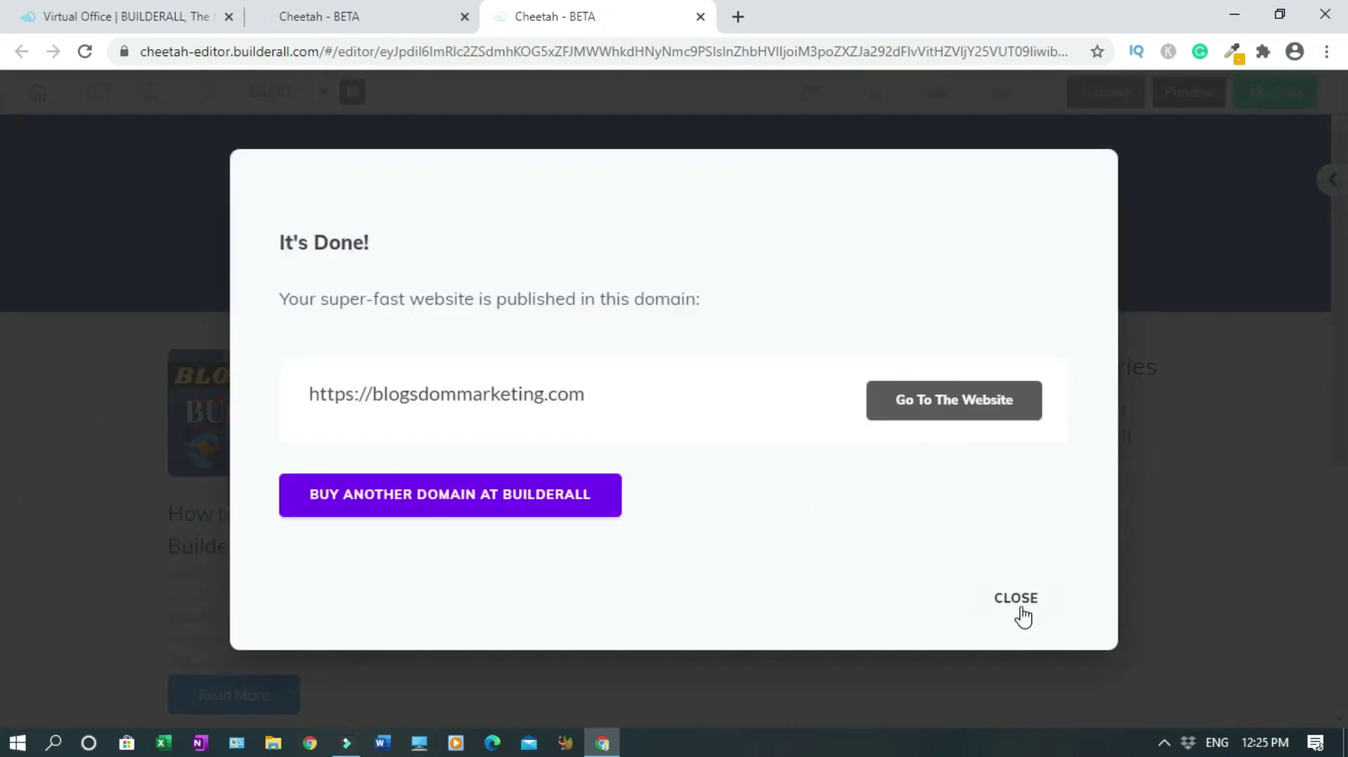
pyautogui.click(1018, 599)
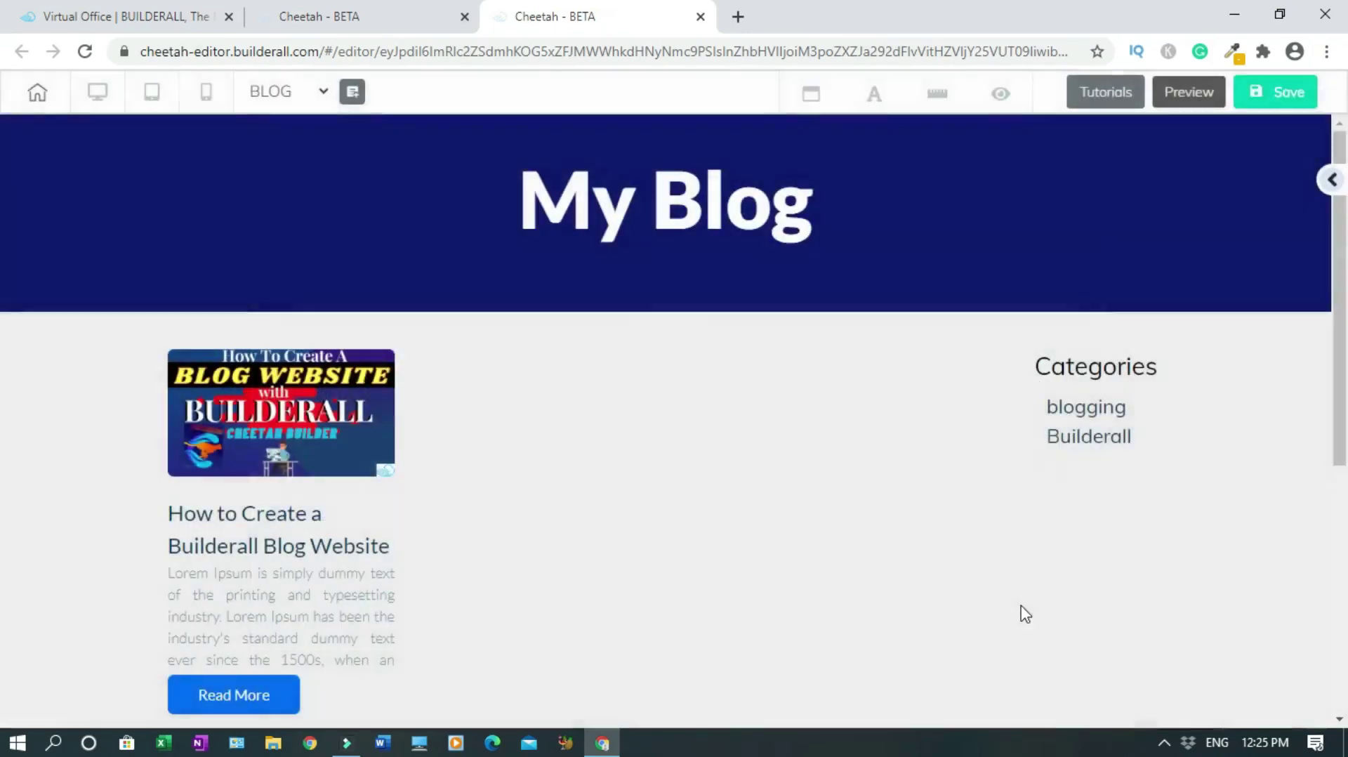
# Close the feed page's editor and open the BLOG post page for editing with the full canvas in view
pyautogui.click(700, 16)
pyautogui.click(759, 174)
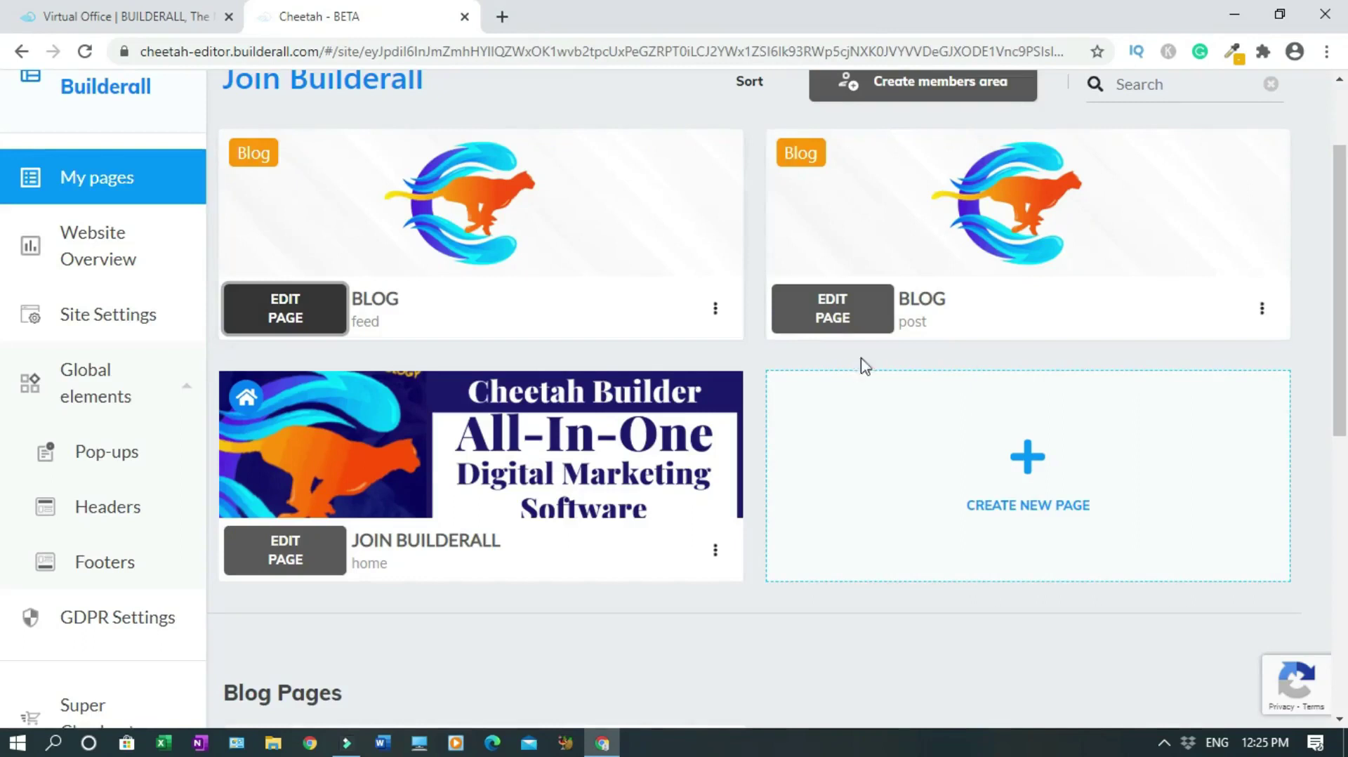
pyautogui.click(857, 321)
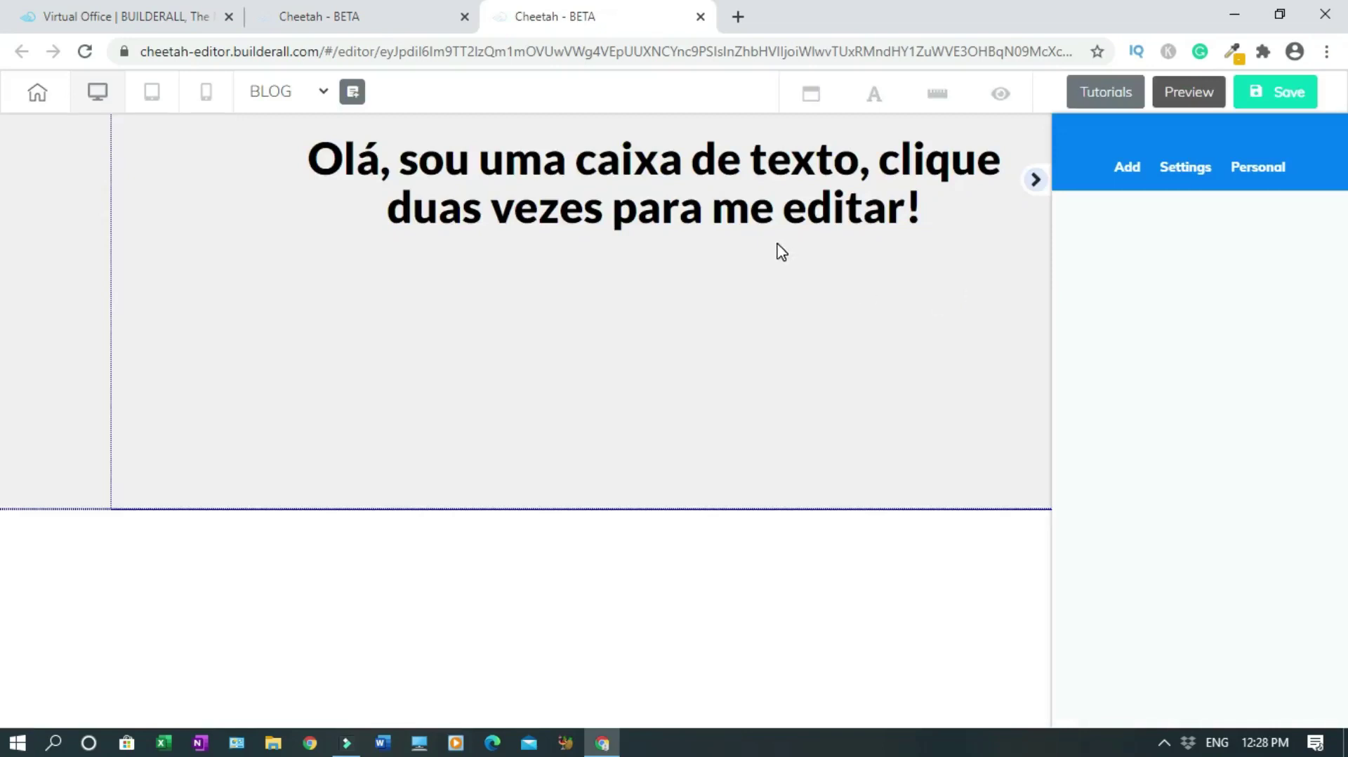
pyautogui.click(1035, 181)
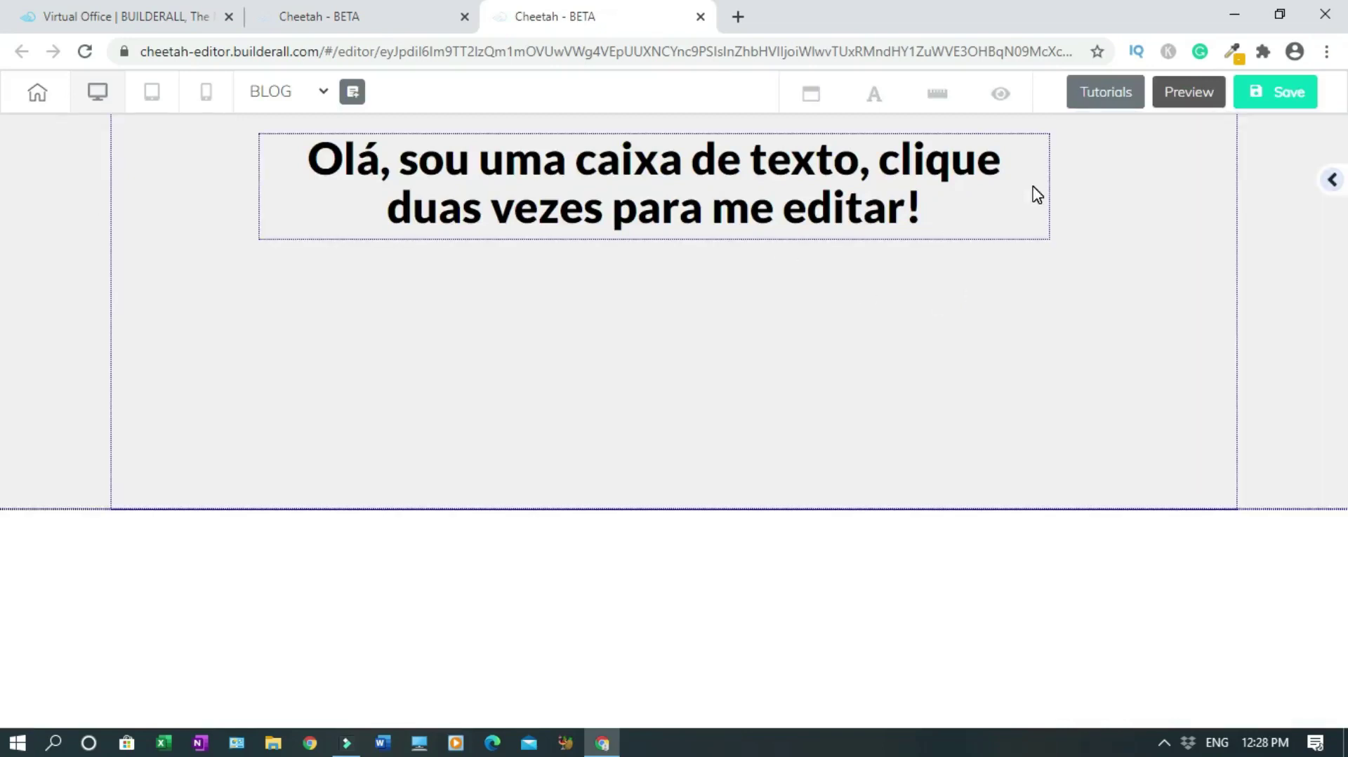
# Delete the Portuguese placeholder text box and shorten its panel to header height
pyautogui.click(601, 204)
pyautogui.click(408, 155)
pyautogui.click(780, 428)
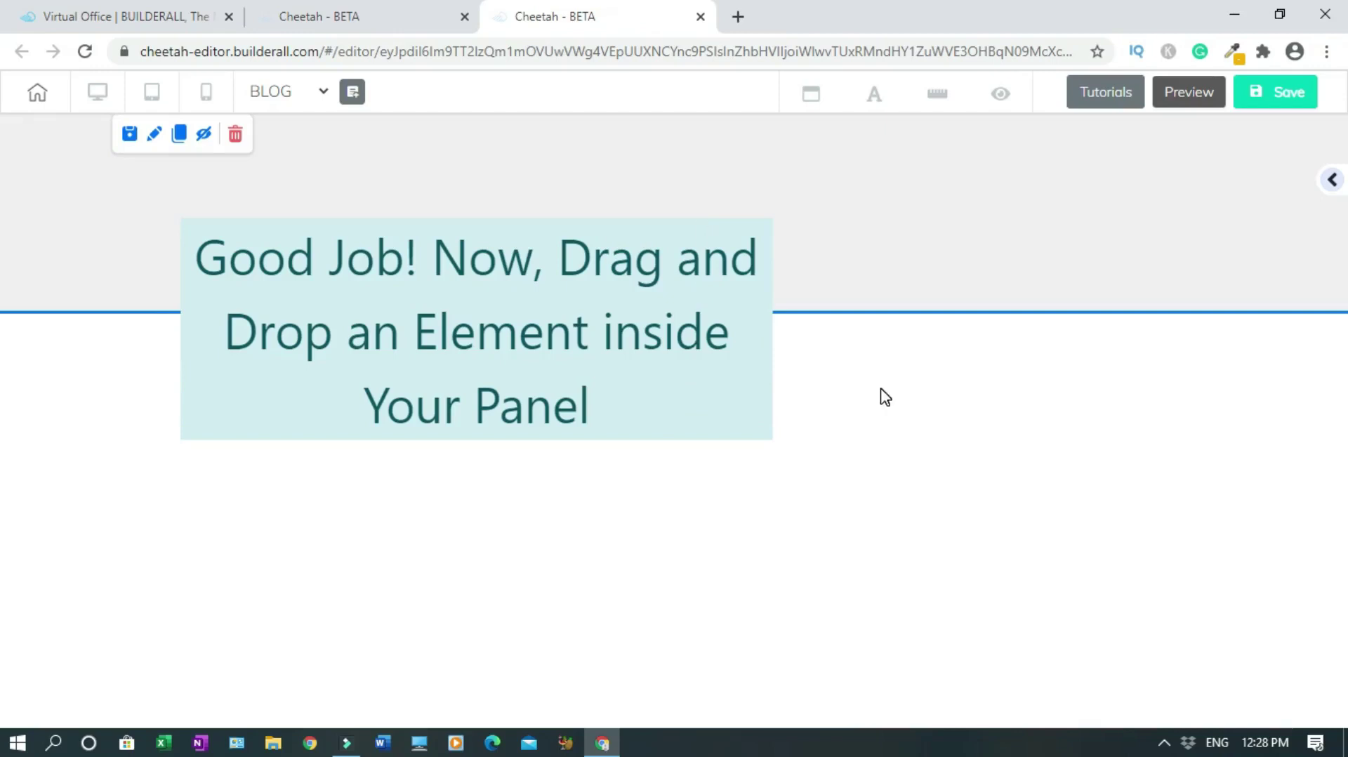
# Add a Title H1 text element to the empty header panel
pyautogui.click(1332, 180)
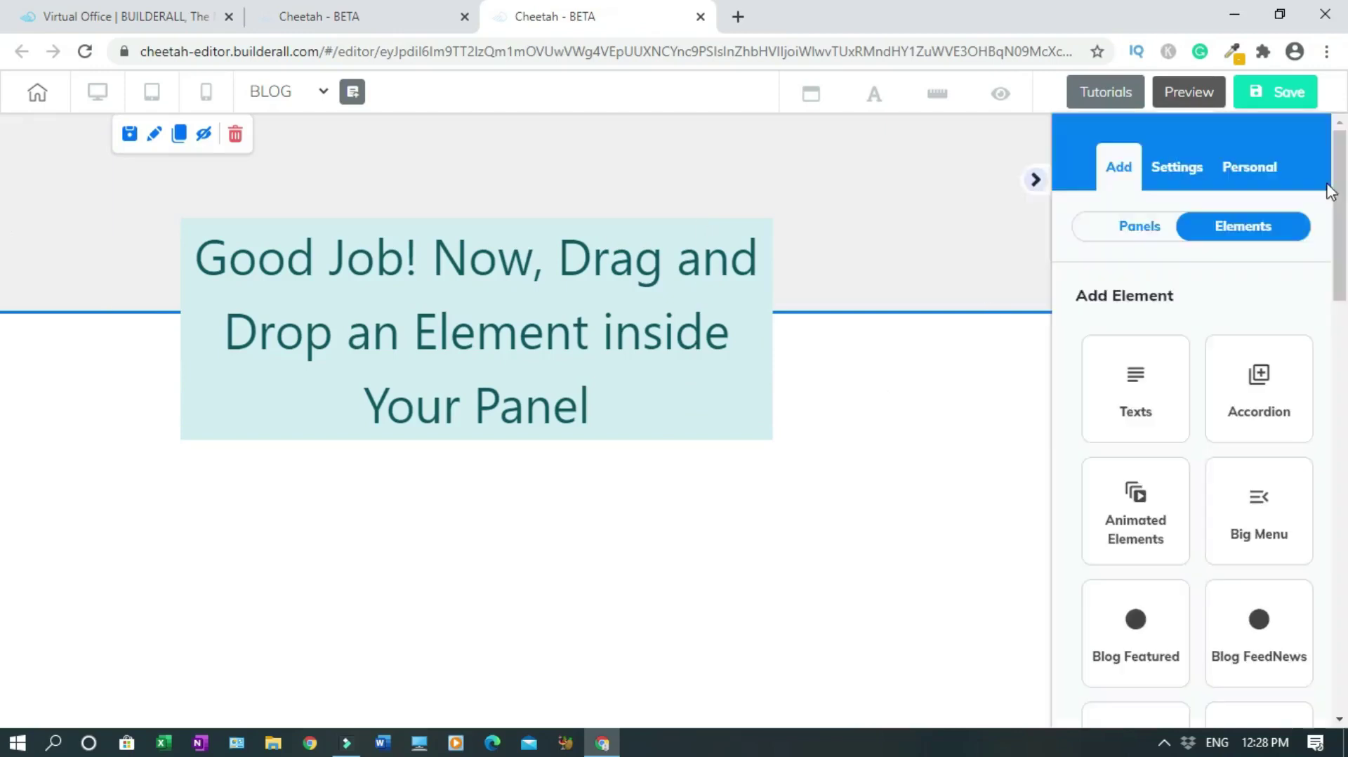
pyautogui.click(1126, 421)
pyautogui.moveTo(1169, 459); pyautogui.dragTo(657, 181)
pyautogui.click(1036, 184)
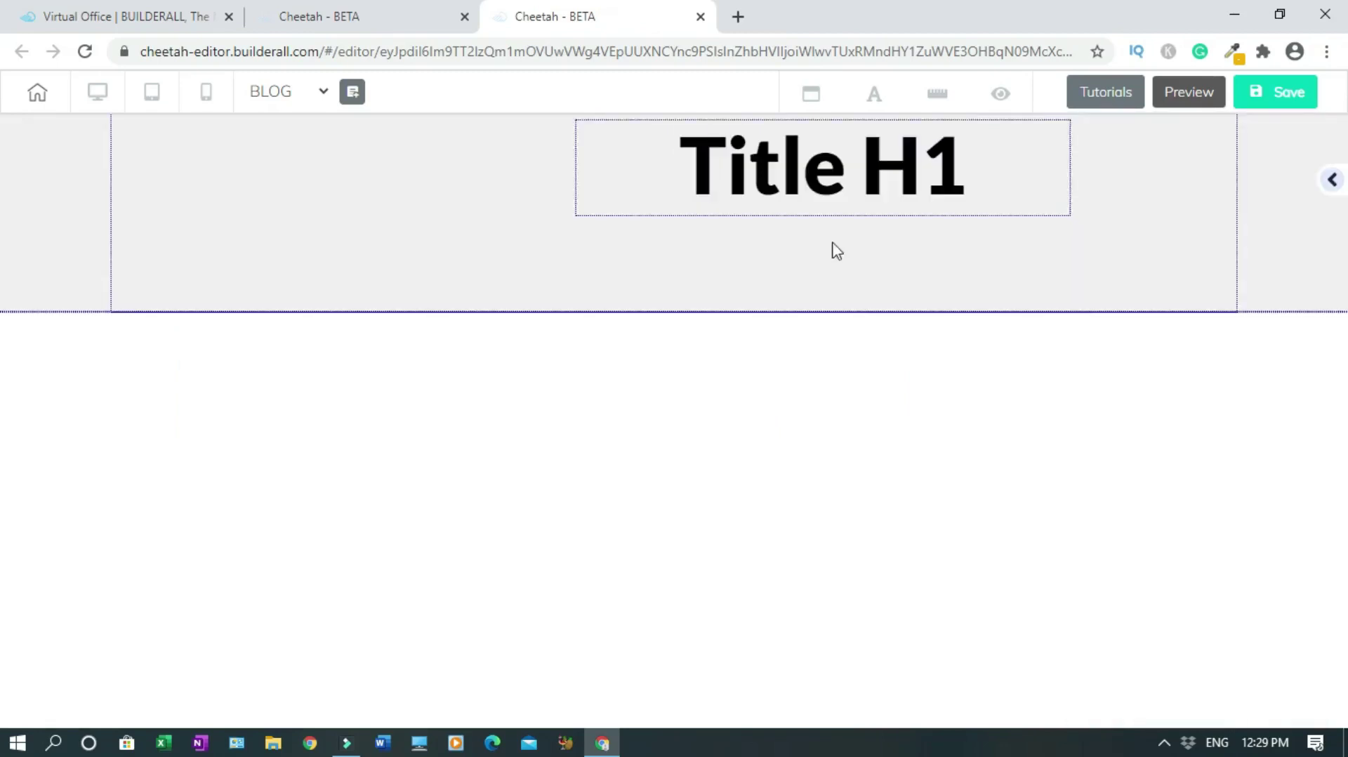
# Narrow the Title H1 box to fit its text and centre it horizontally in the header panel
pyautogui.moveTo(799, 165); pyautogui.dragTo(669, 186)
pyautogui.moveTo(938, 236); pyautogui.dragTo(770, 209)
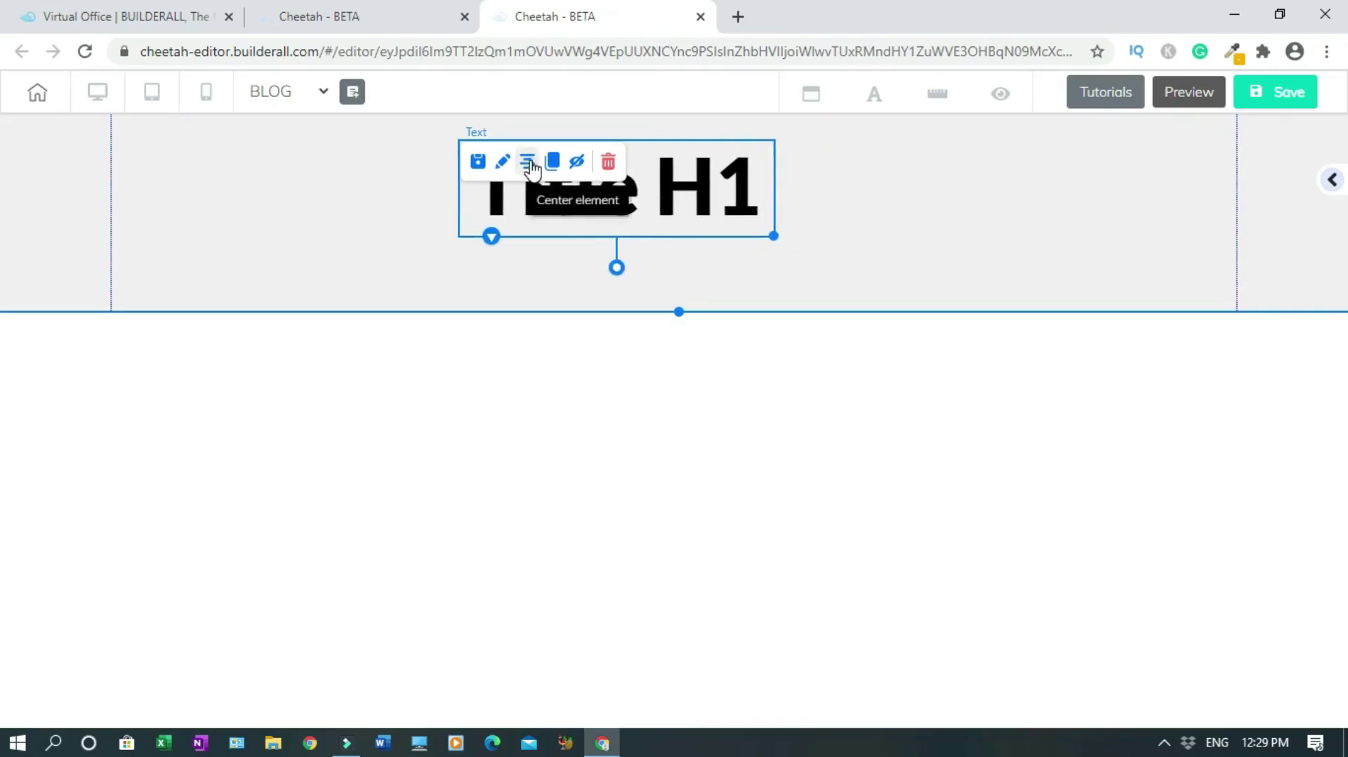
pyautogui.click(526, 163)
# Replace the header's Title H1 text with "My Blog"
pyautogui.doubleClick(704, 200)
pyautogui.tripleClick(664, 248)
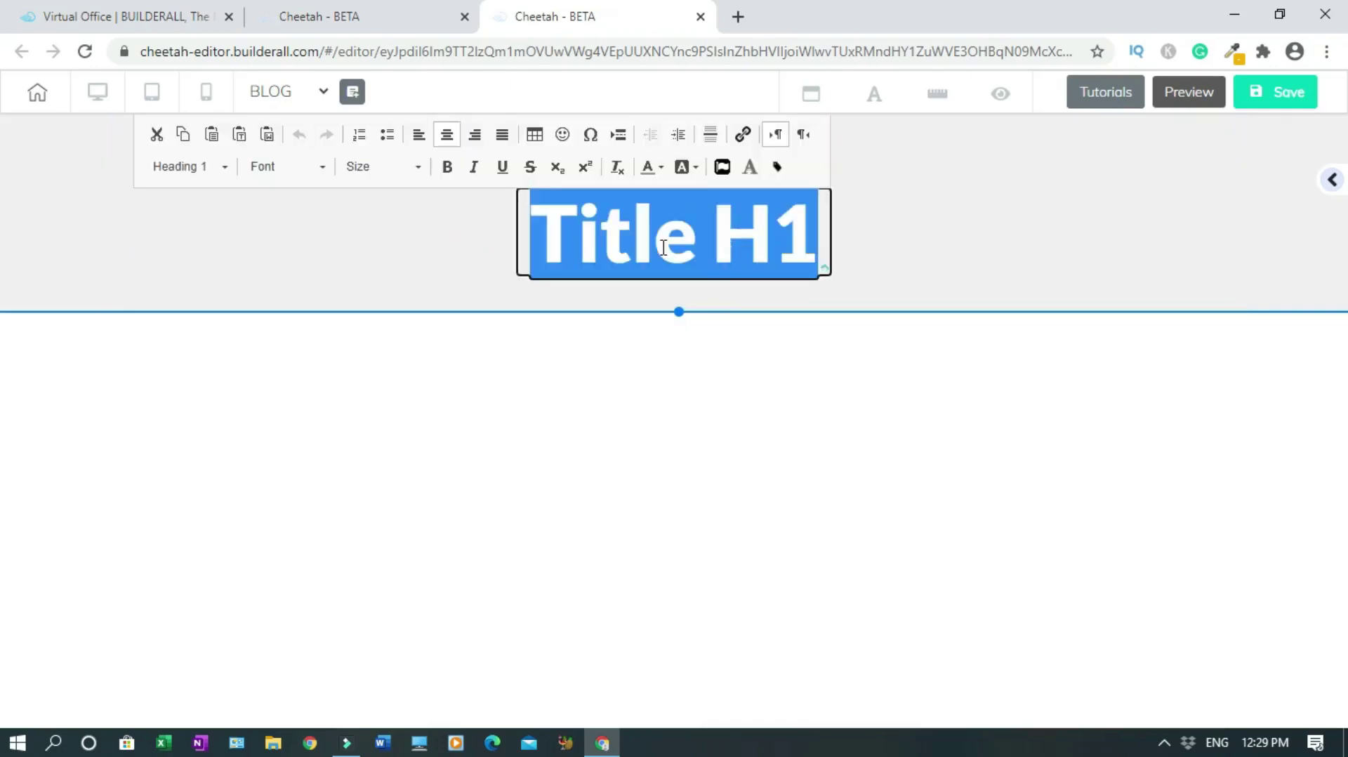
pyautogui.write('B')
pyautogui.doubleClick(684, 251)
pyautogui.write('My Blo')
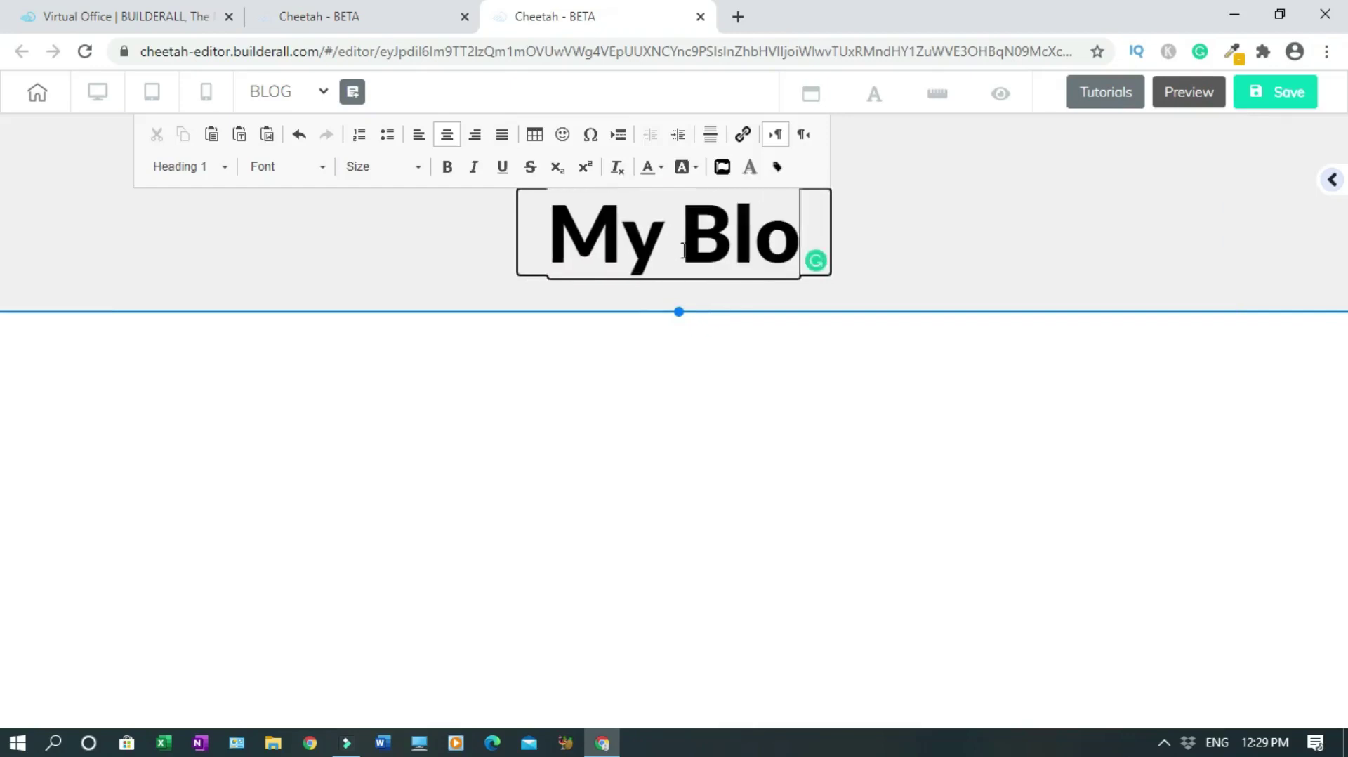
pyautogui.write('g')
pyautogui.click(776, 382)
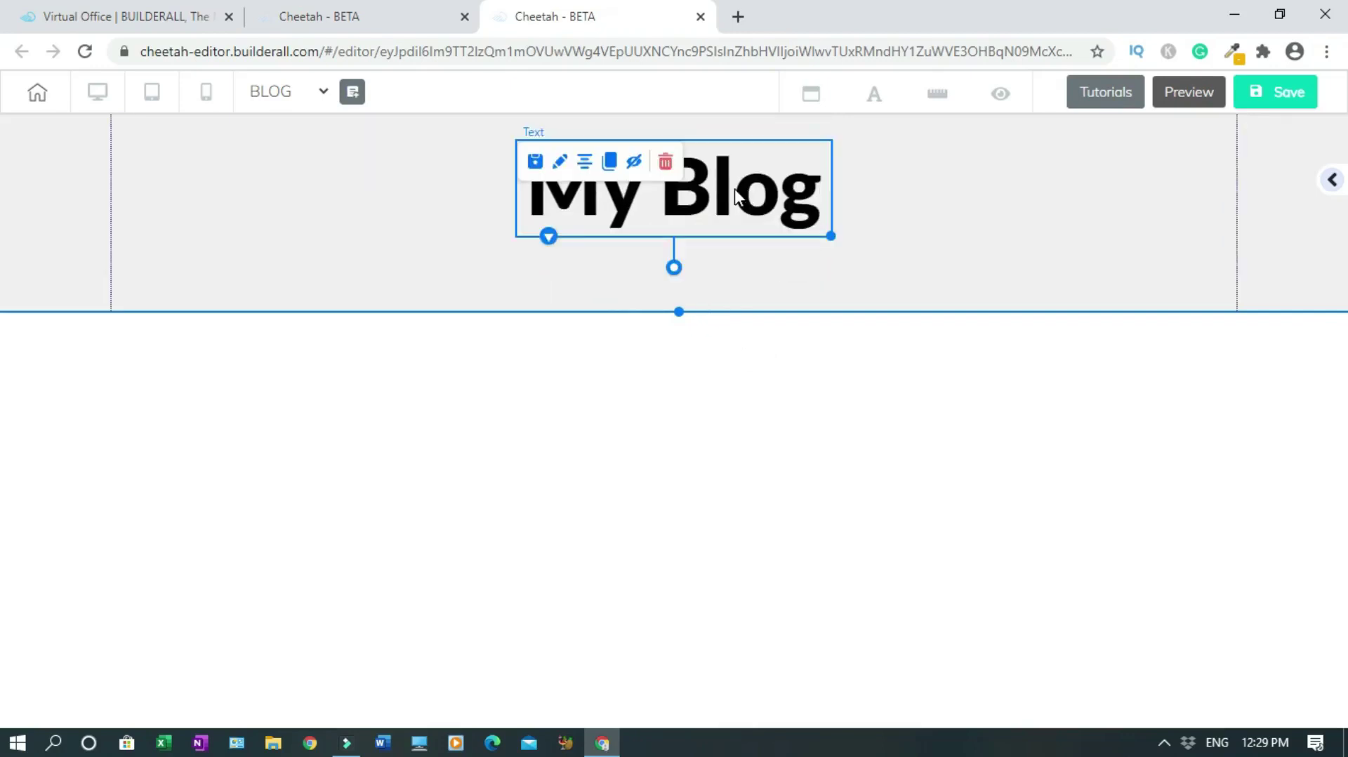
# Colour the My Blog title white, lower it slightly and centre it in the header panel
pyautogui.doubleClick(734, 188)
pyautogui.click(664, 173)
pyautogui.click(773, 302)
pyautogui.click(1030, 314)
pyautogui.moveTo(737, 161); pyautogui.dragTo(737, 185)
pyautogui.click(581, 193)
pyautogui.click(1284, 174)
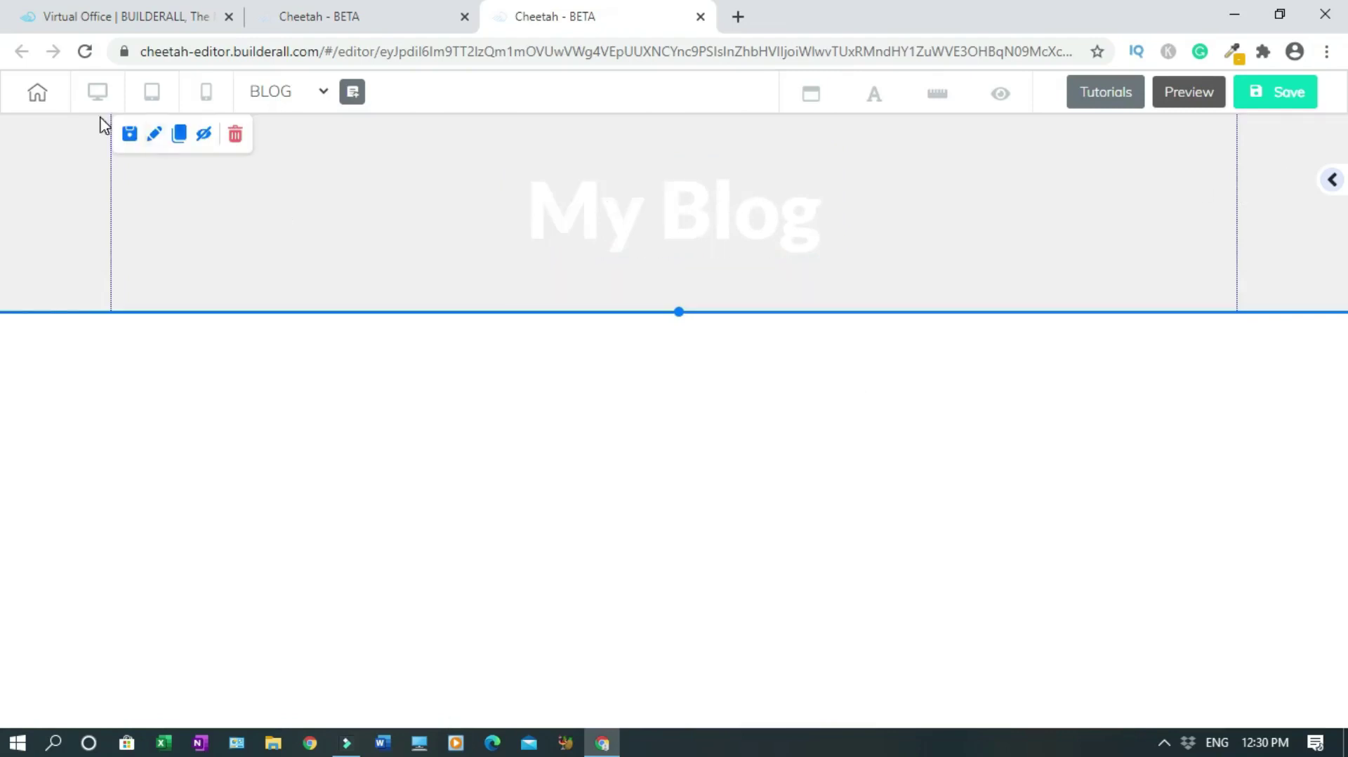
# Give the header panel a solid dark blue background colour, hex 070869
pyautogui.click(157, 136)
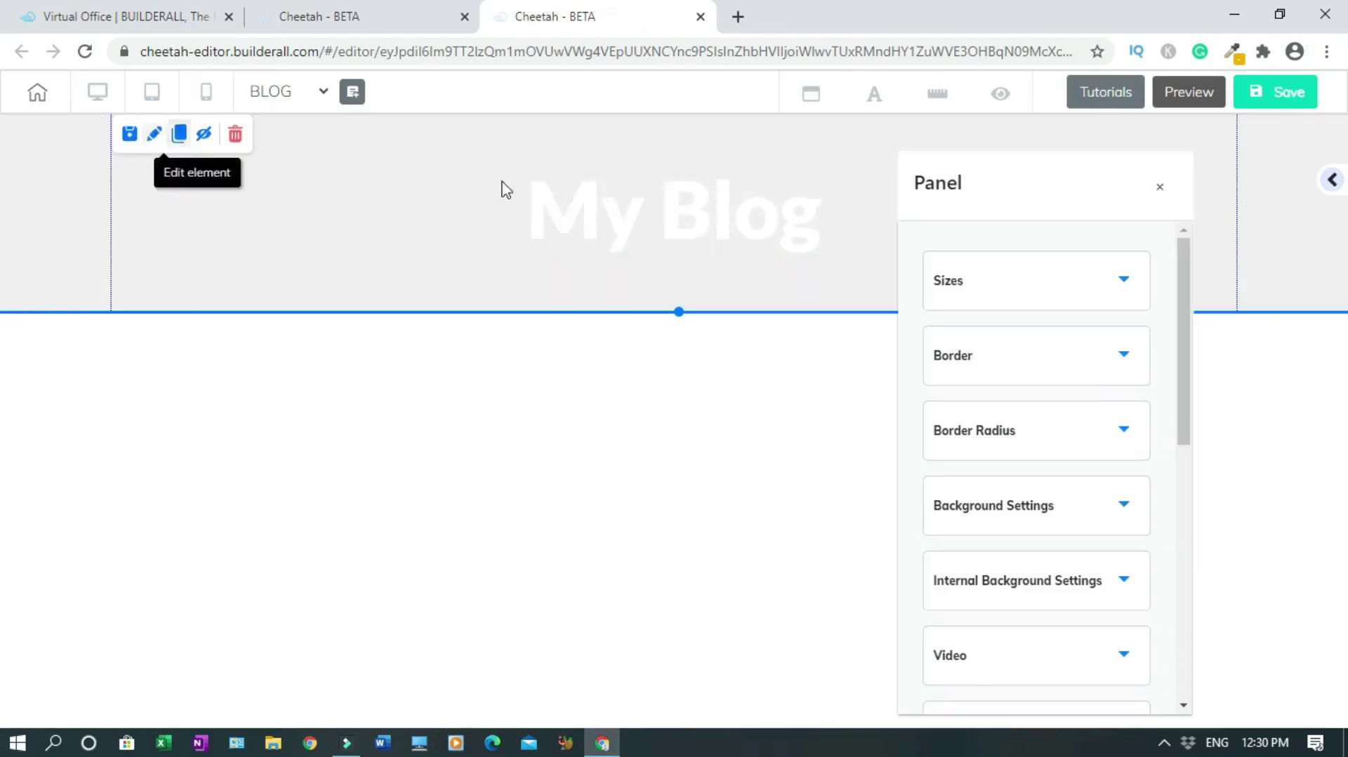
pyautogui.click(1119, 508)
pyautogui.moveTo(1179, 358); pyautogui.dragTo(1199, 466)
pyautogui.click(944, 359)
pyautogui.click(1058, 570)
pyautogui.click(1136, 500)
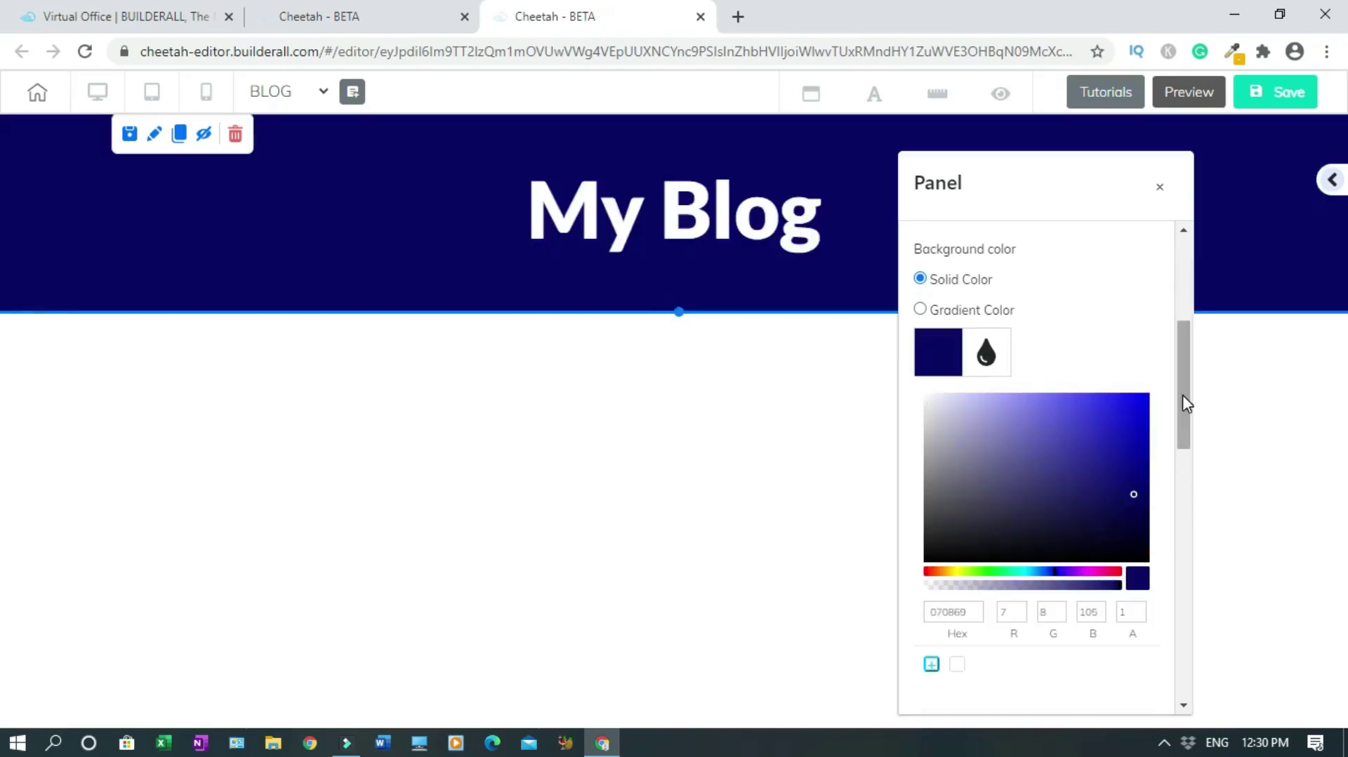
pyautogui.click(1160, 187)
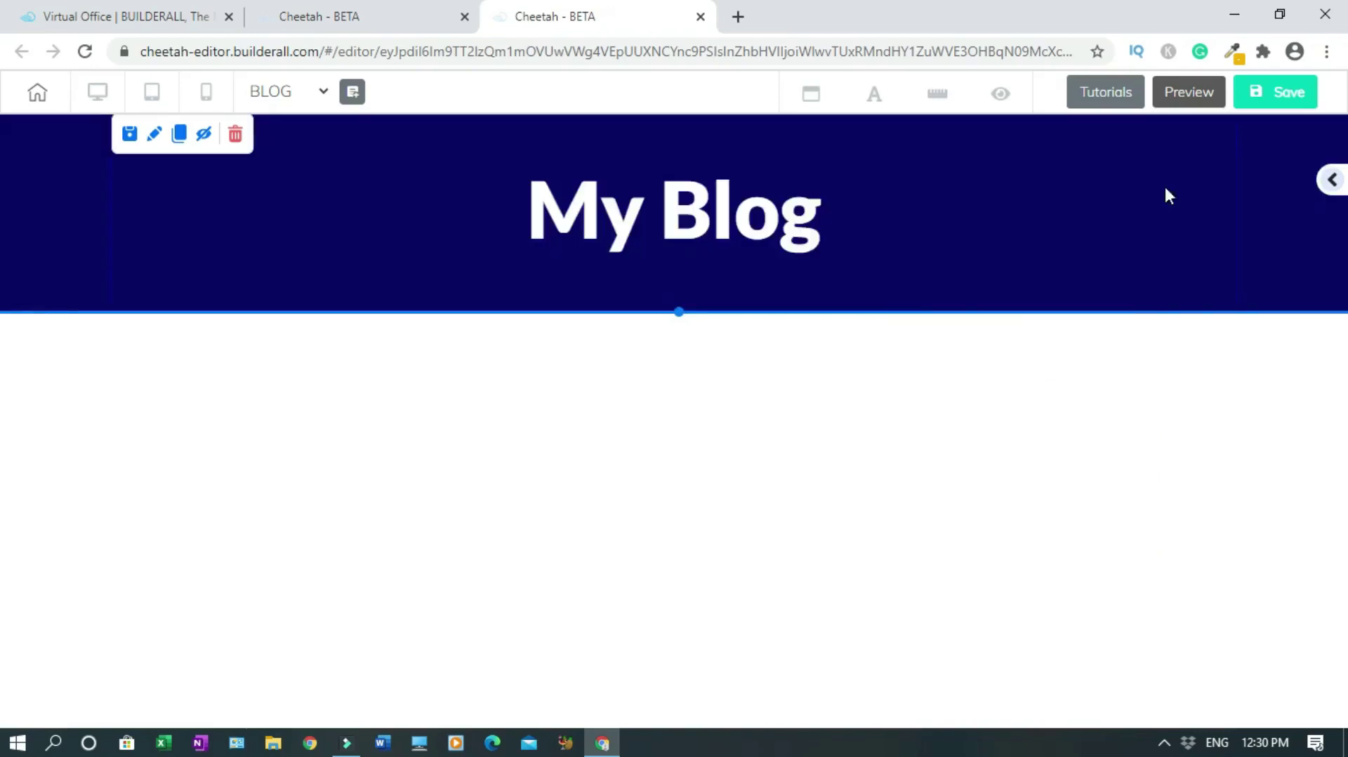
# Add a blank panel beneath the My Blog header for the blog post
pyautogui.click(1333, 181)
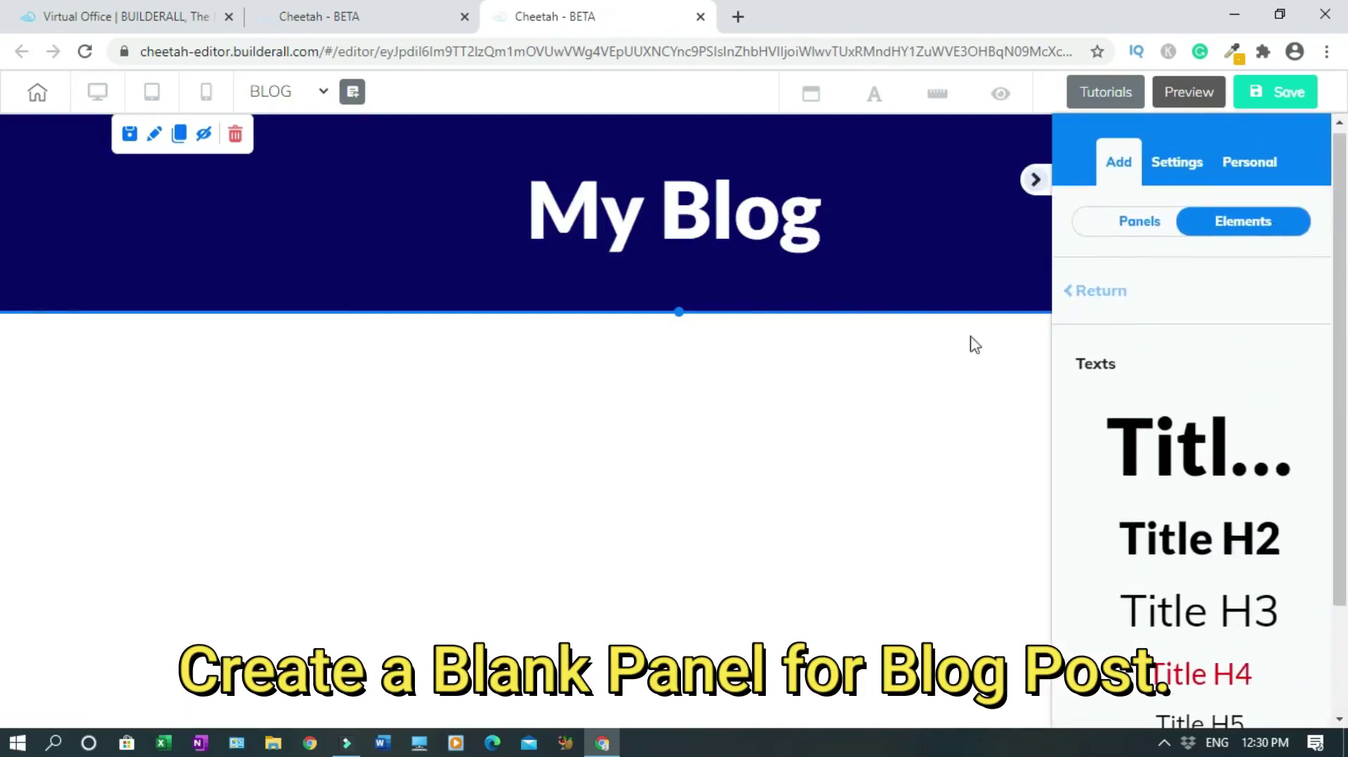
pyautogui.click(1123, 224)
pyautogui.click(1164, 358)
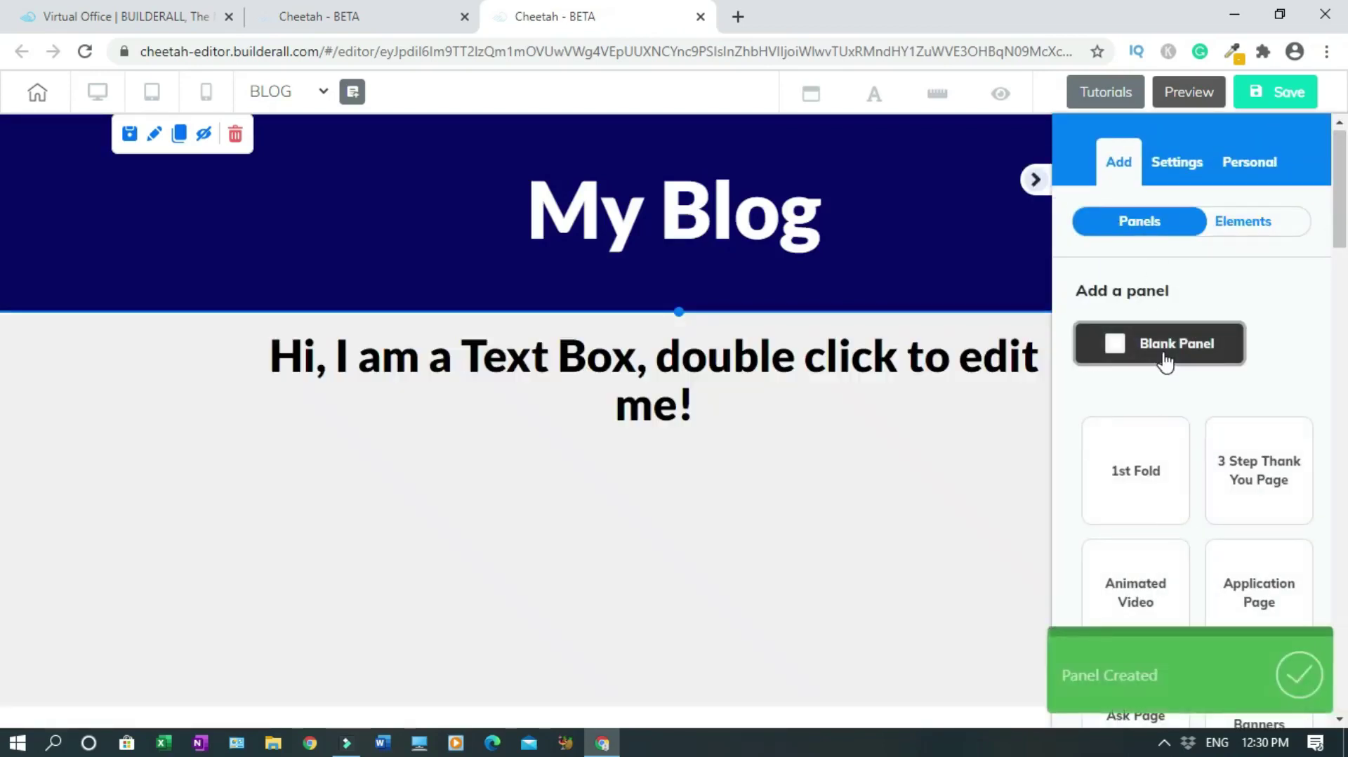
pyautogui.click(1032, 180)
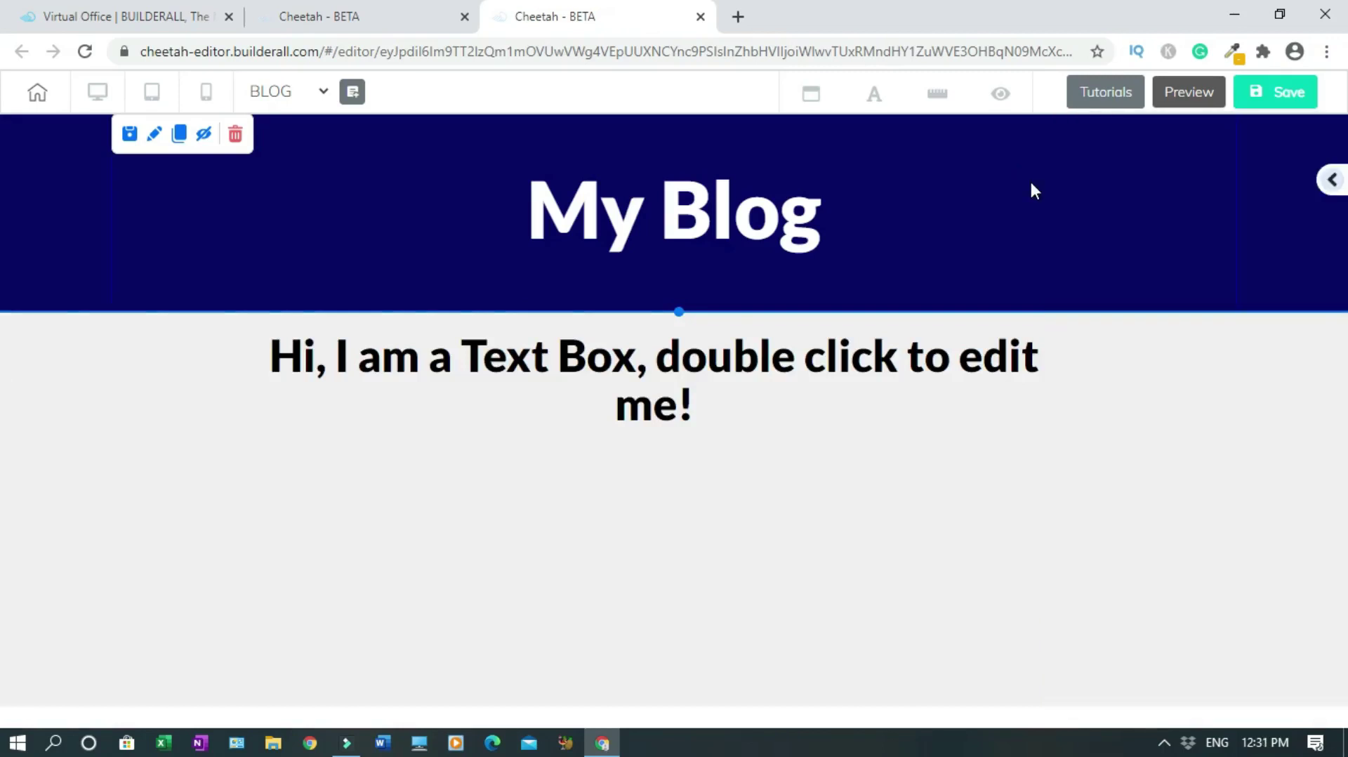
# Delete the placeholder text box from the new blank panel
pyautogui.click(811, 370)
pyautogui.click(408, 312)
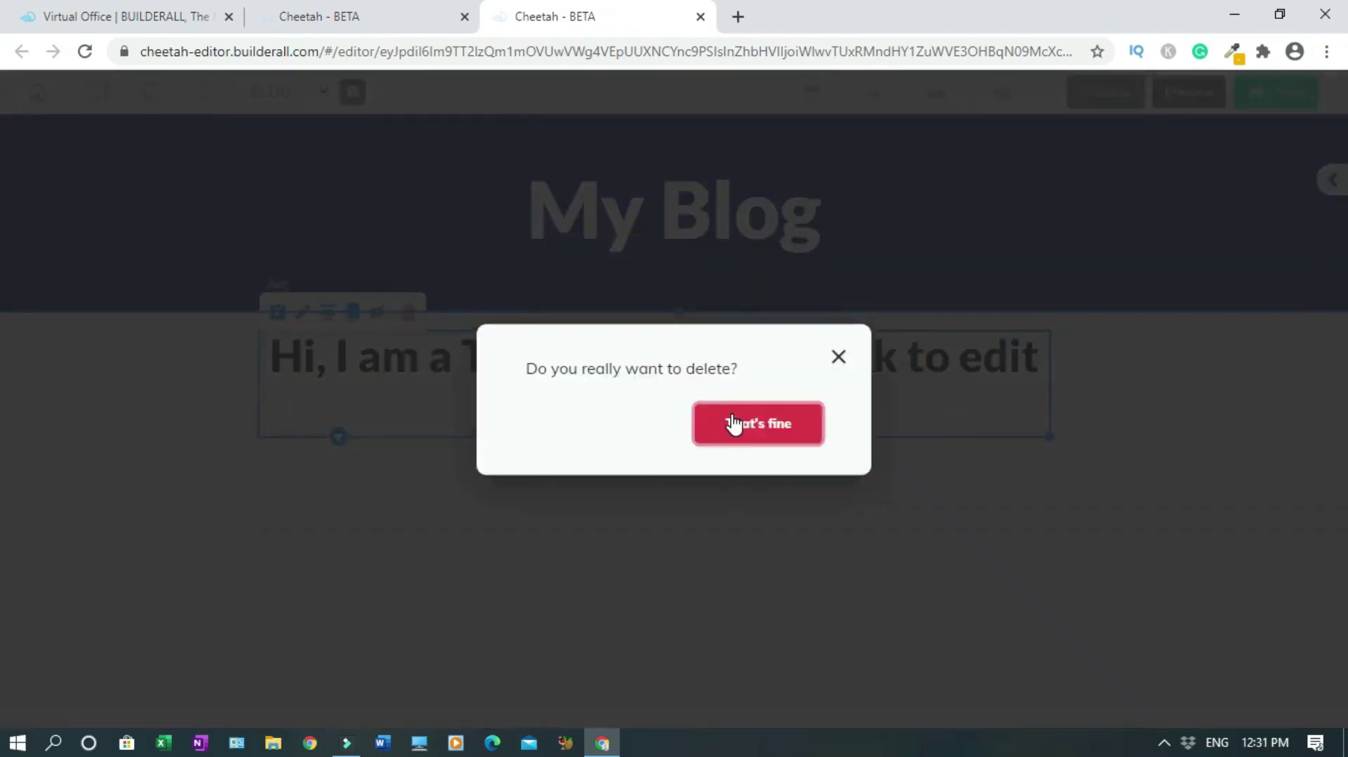
pyautogui.click(734, 424)
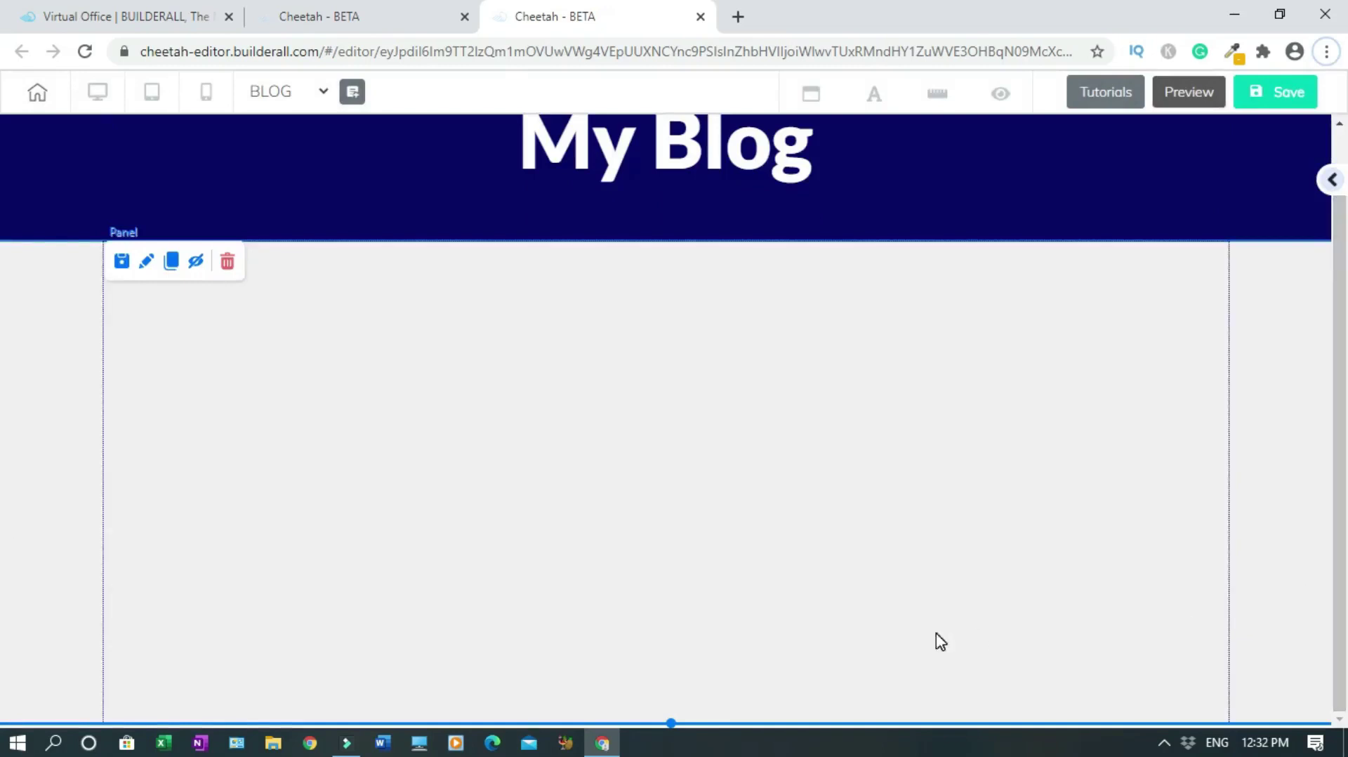
# Extend the blank panel downward to make it taller and open the options for adding page content
pyautogui.moveTo(672, 721); pyautogui.dragTo(673, 751)
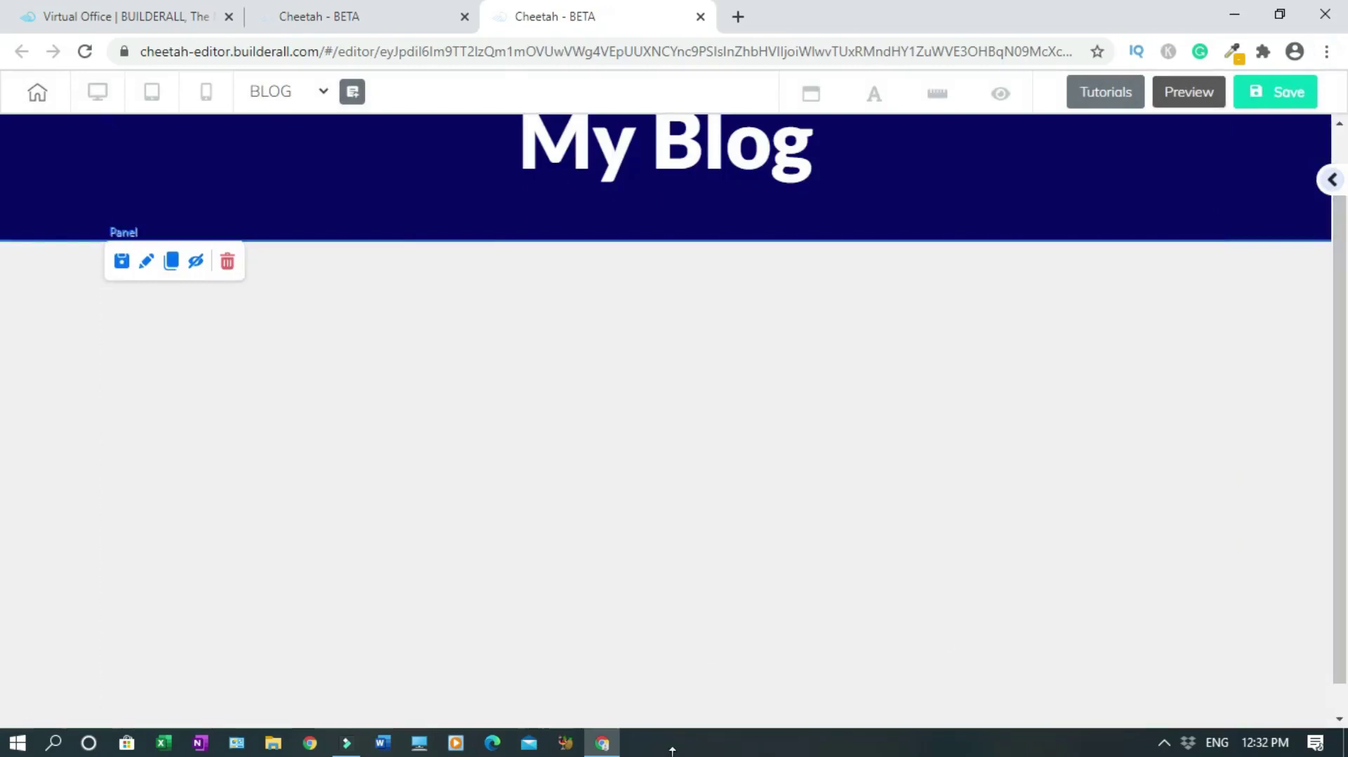
pyautogui.scroll(-1, 2, 568)
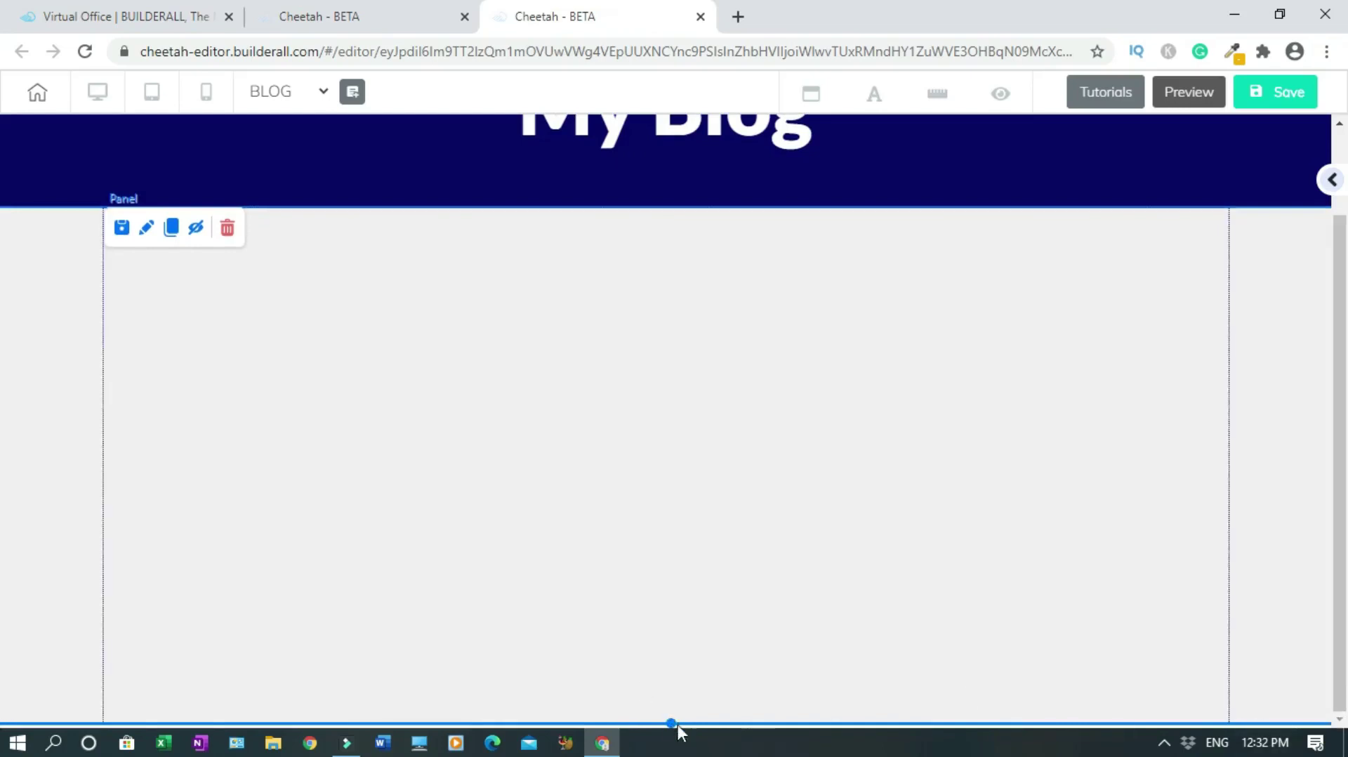
pyautogui.moveTo(671, 718); pyautogui.dragTo(685, 751)
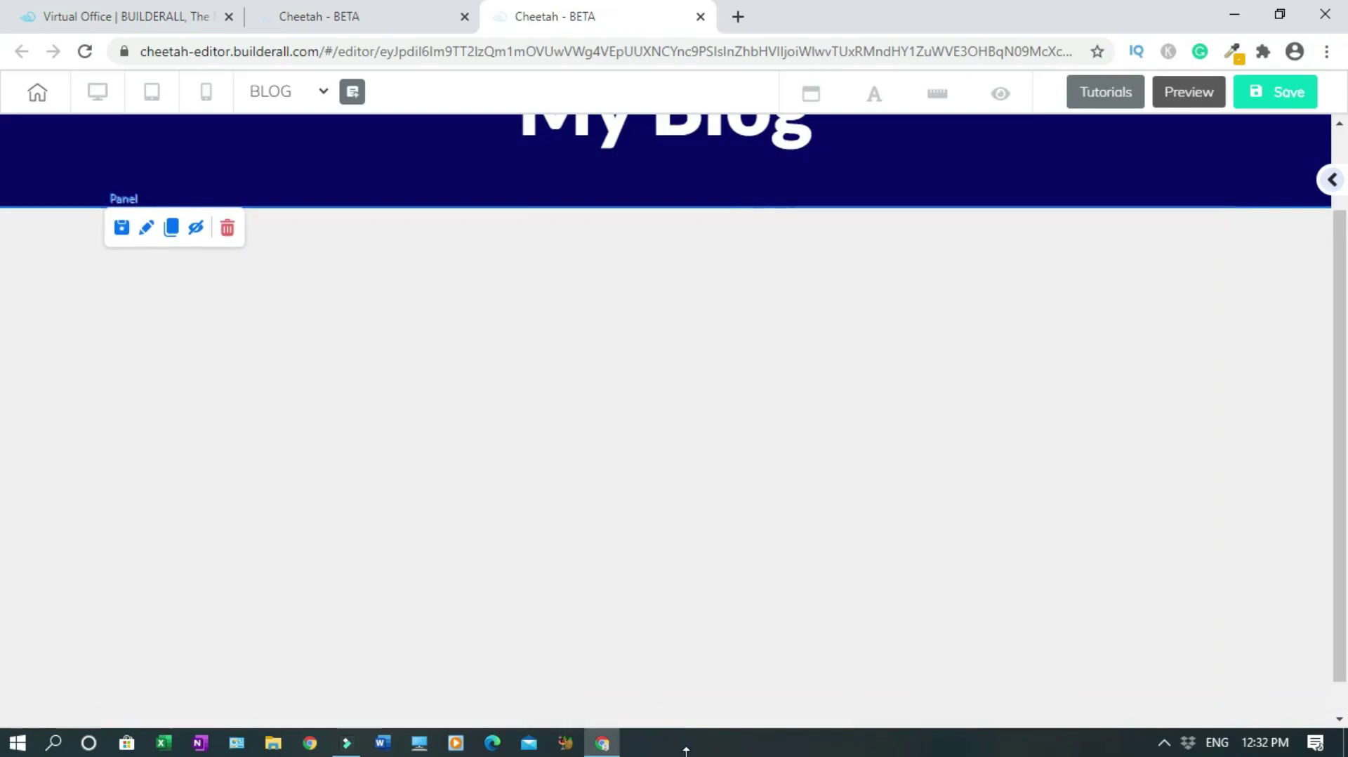
pyautogui.moveTo(1343, 604); pyautogui.dragTo(1342, 463)
pyautogui.click(1331, 181)
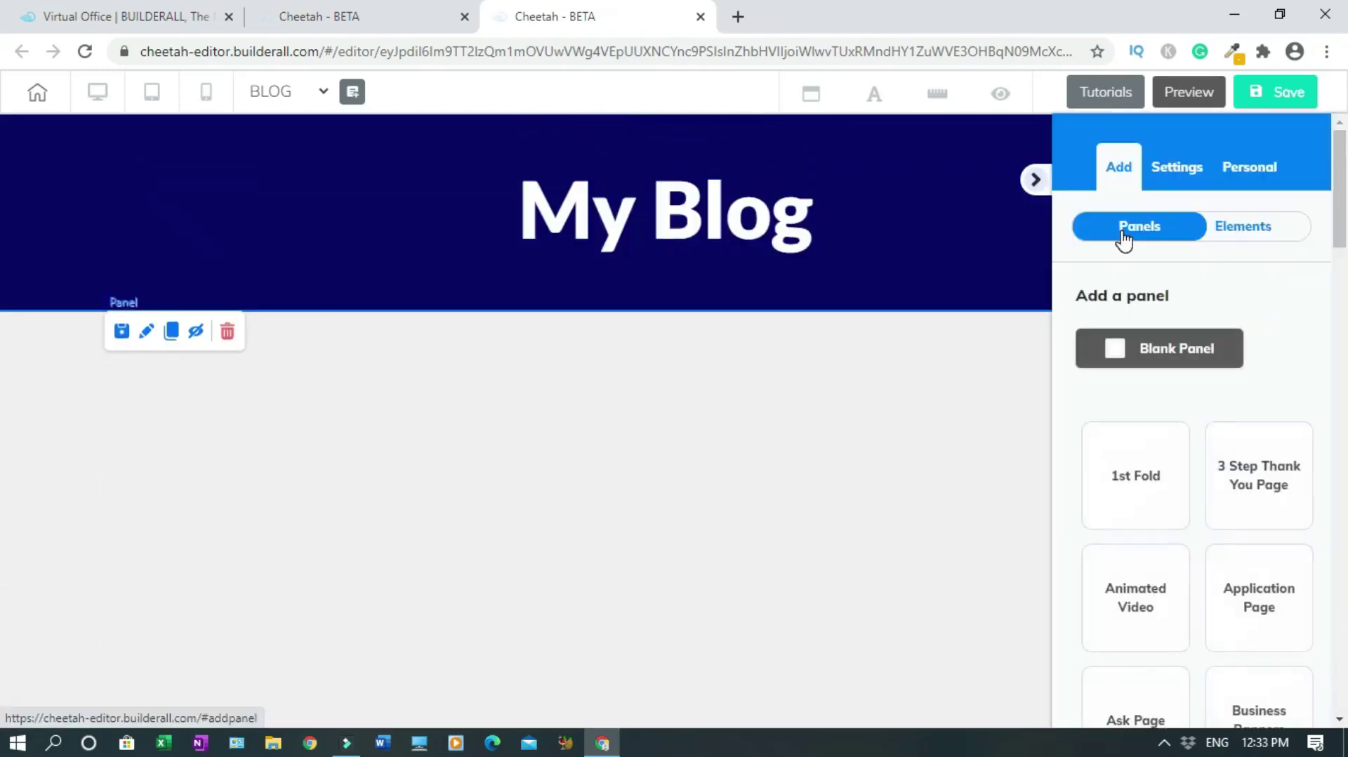
# Add the first Blog Post element layout to the blank panel beneath the My Blog header
pyautogui.click(1228, 235)
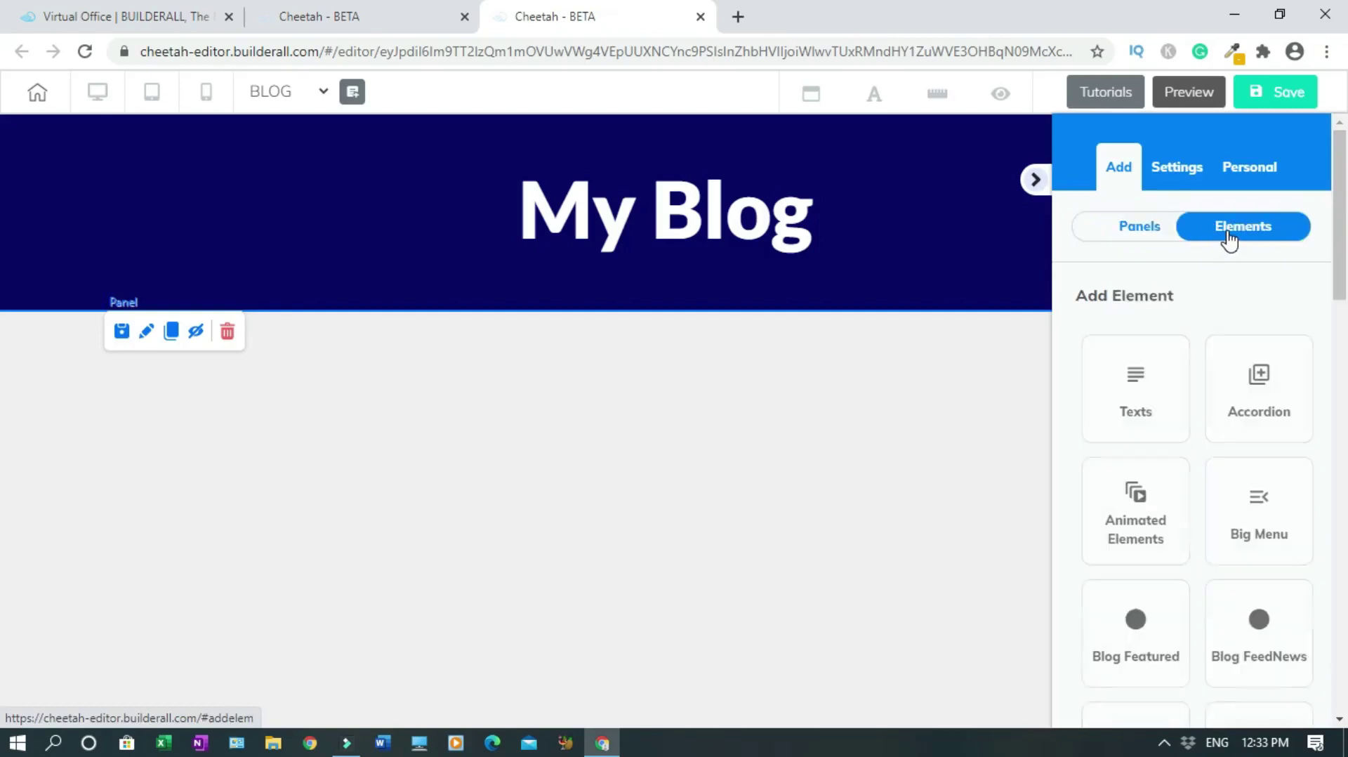
pyautogui.scroll(-6, 1255, 421)
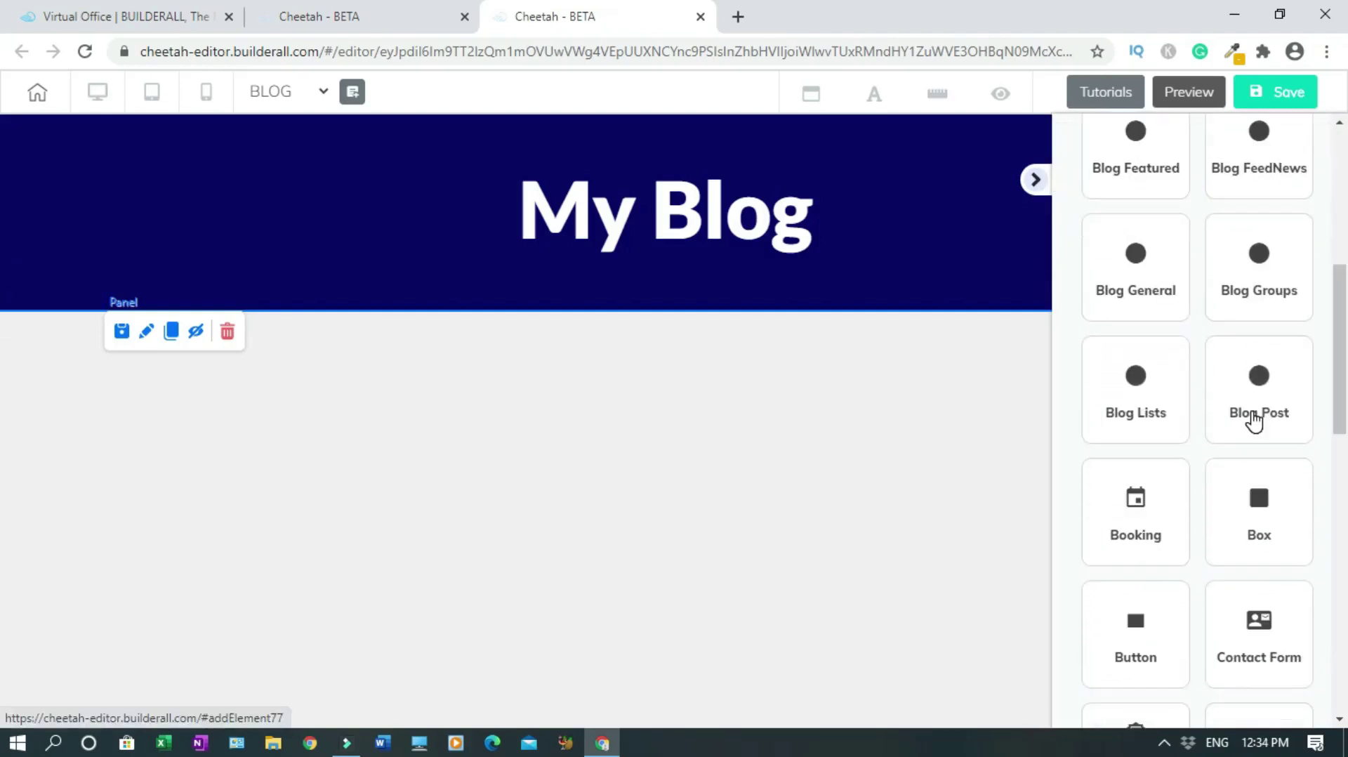
pyautogui.click(1255, 417)
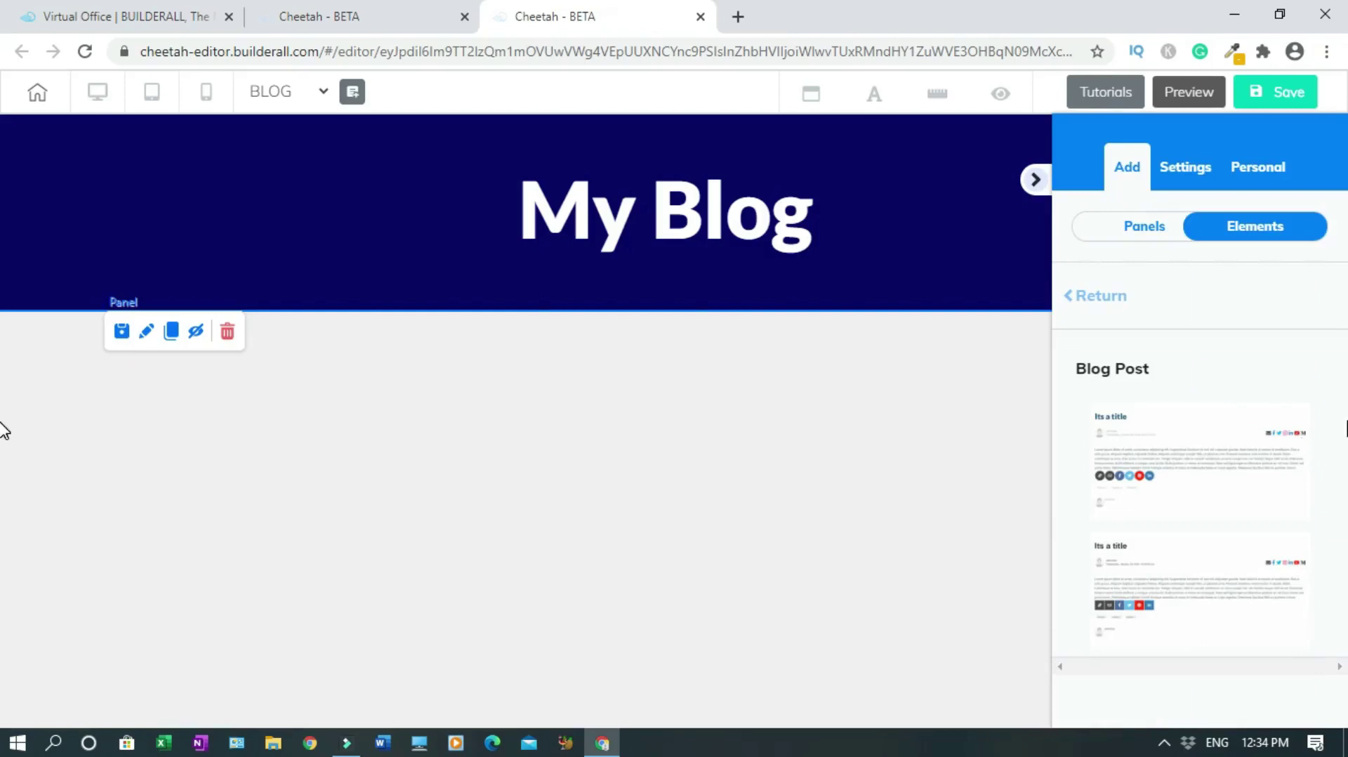
pyautogui.moveTo(1216, 437); pyautogui.dragTo(596, 435)
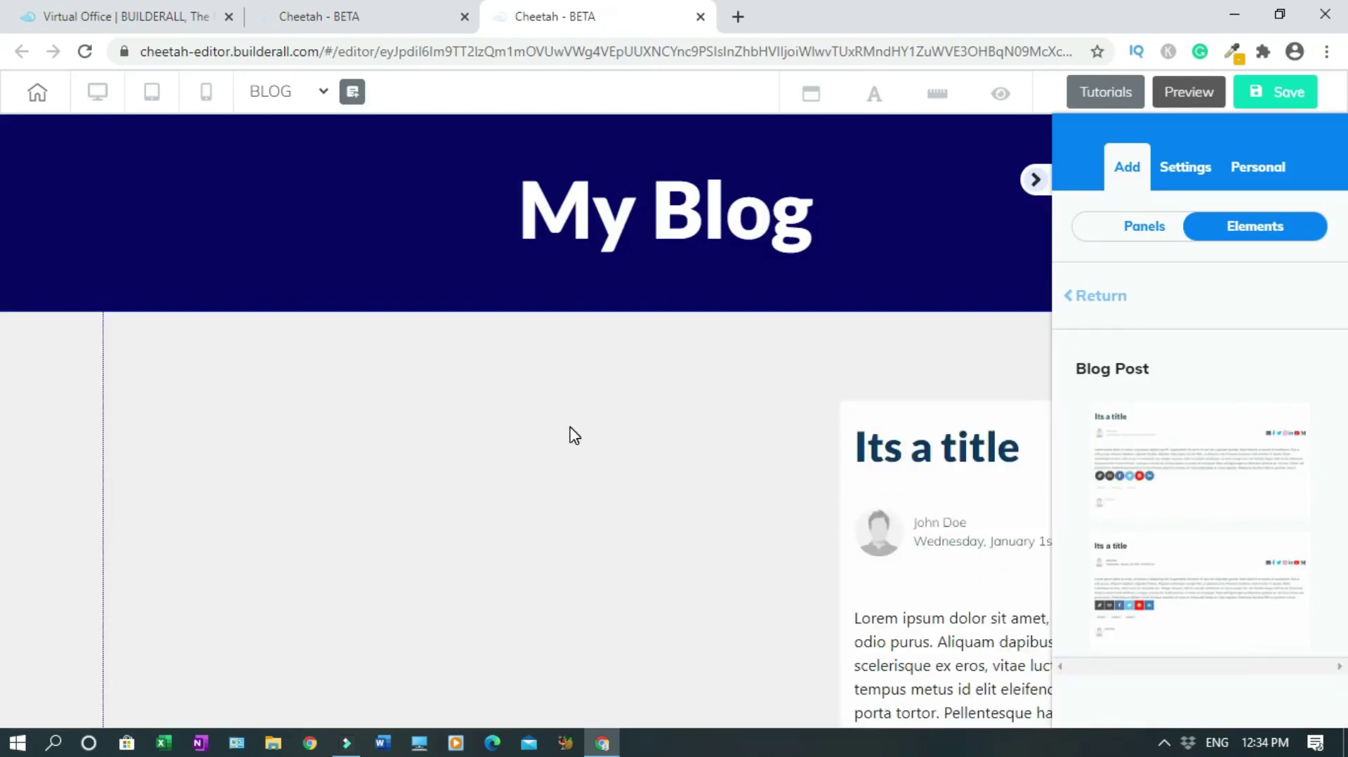
pyautogui.click(574, 436)
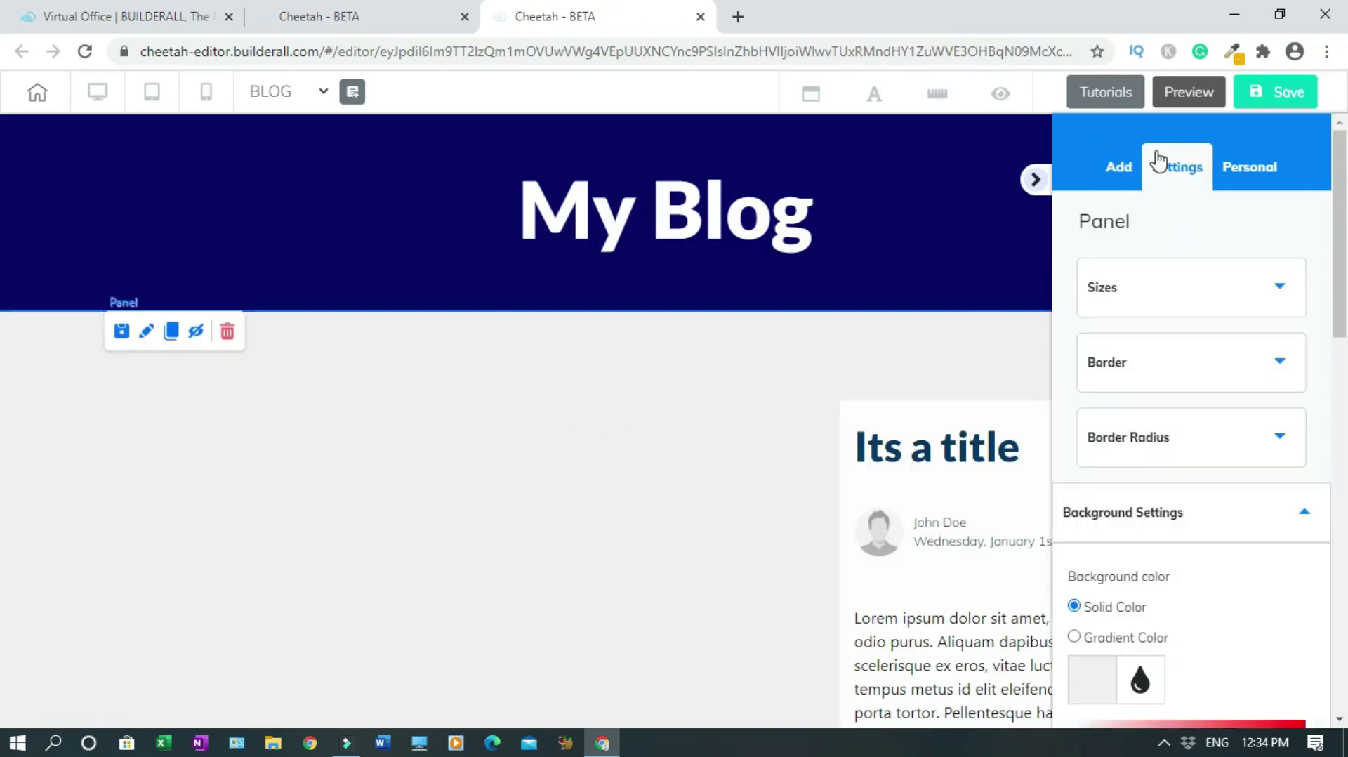
# Move the blog post element to just below the header, then narrow it slightly and centre it in the panel
pyautogui.click(1037, 180)
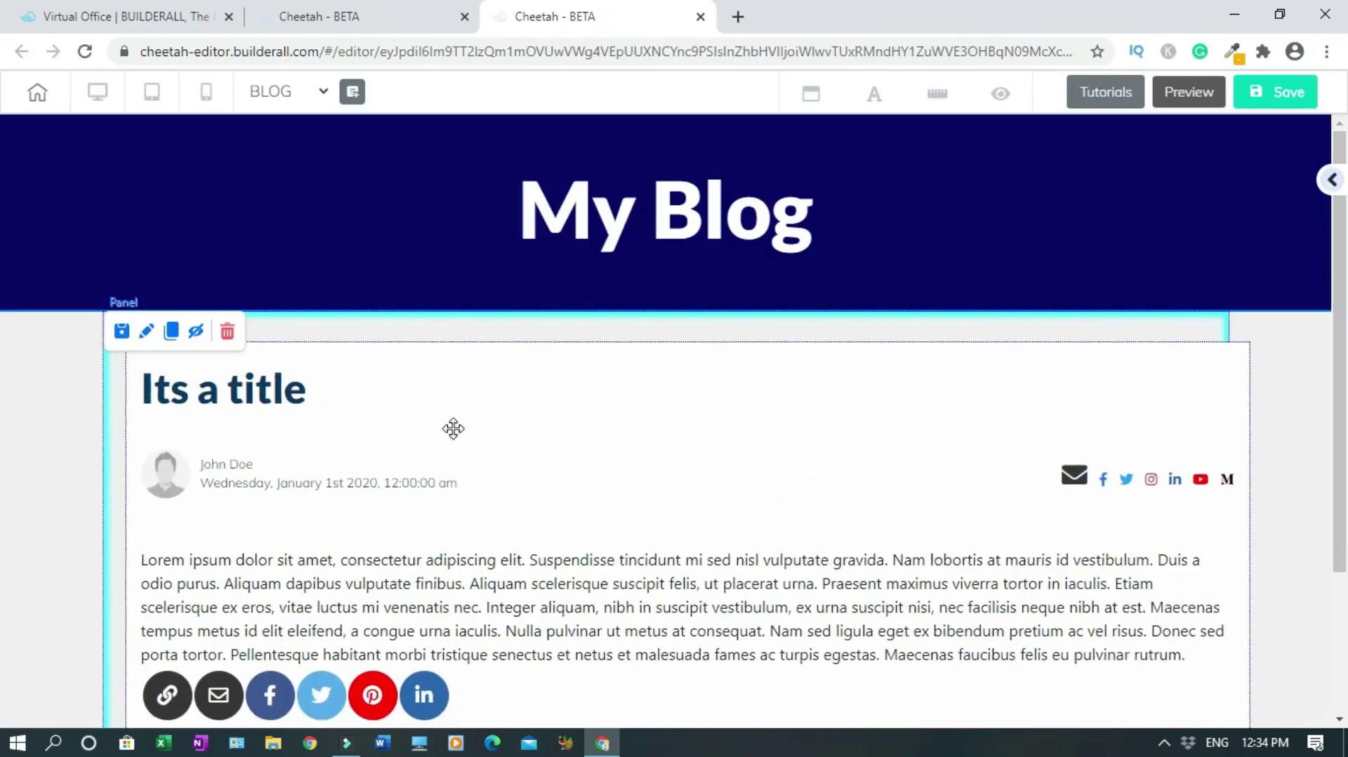
pyautogui.click(436, 406)
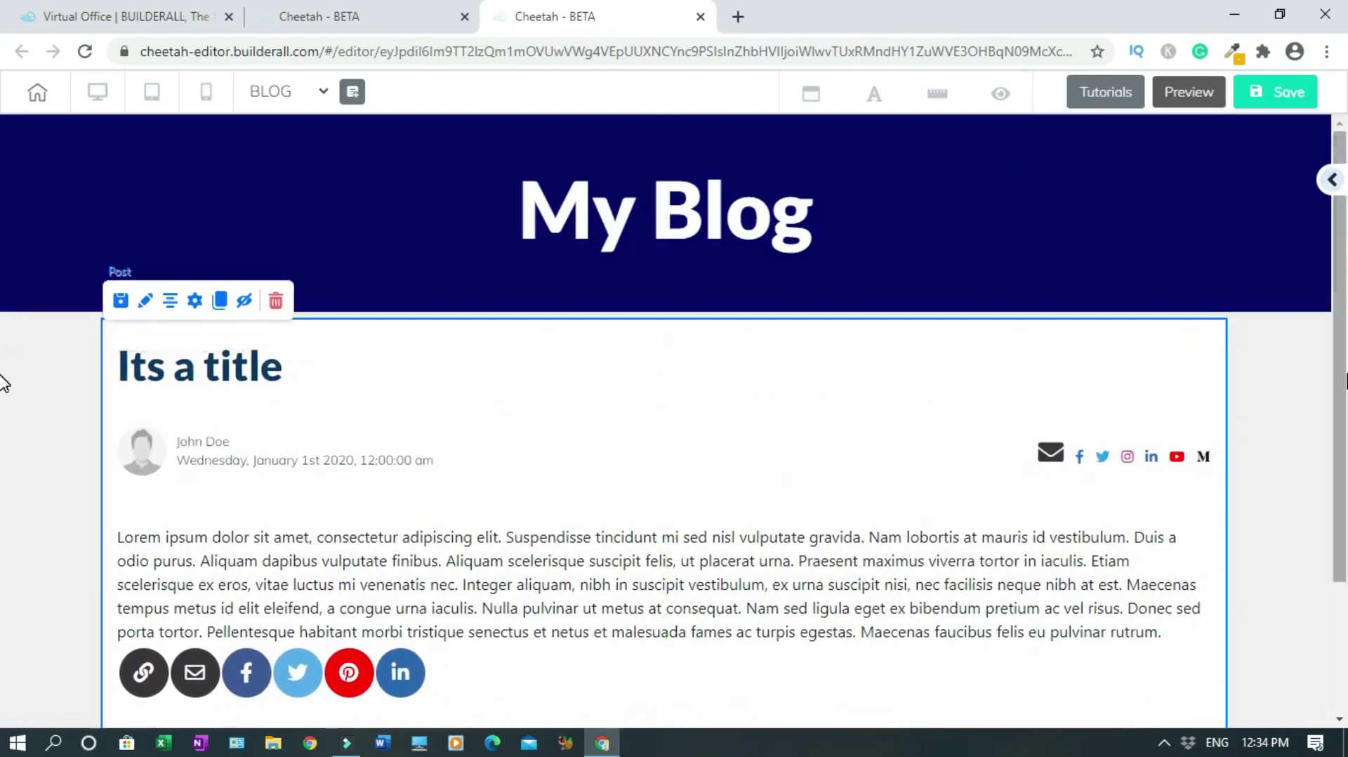
pyautogui.moveTo(1342, 377); pyautogui.dragTo(1342, 509)
pyautogui.moveTo(1227, 715); pyautogui.dragTo(1201, 712)
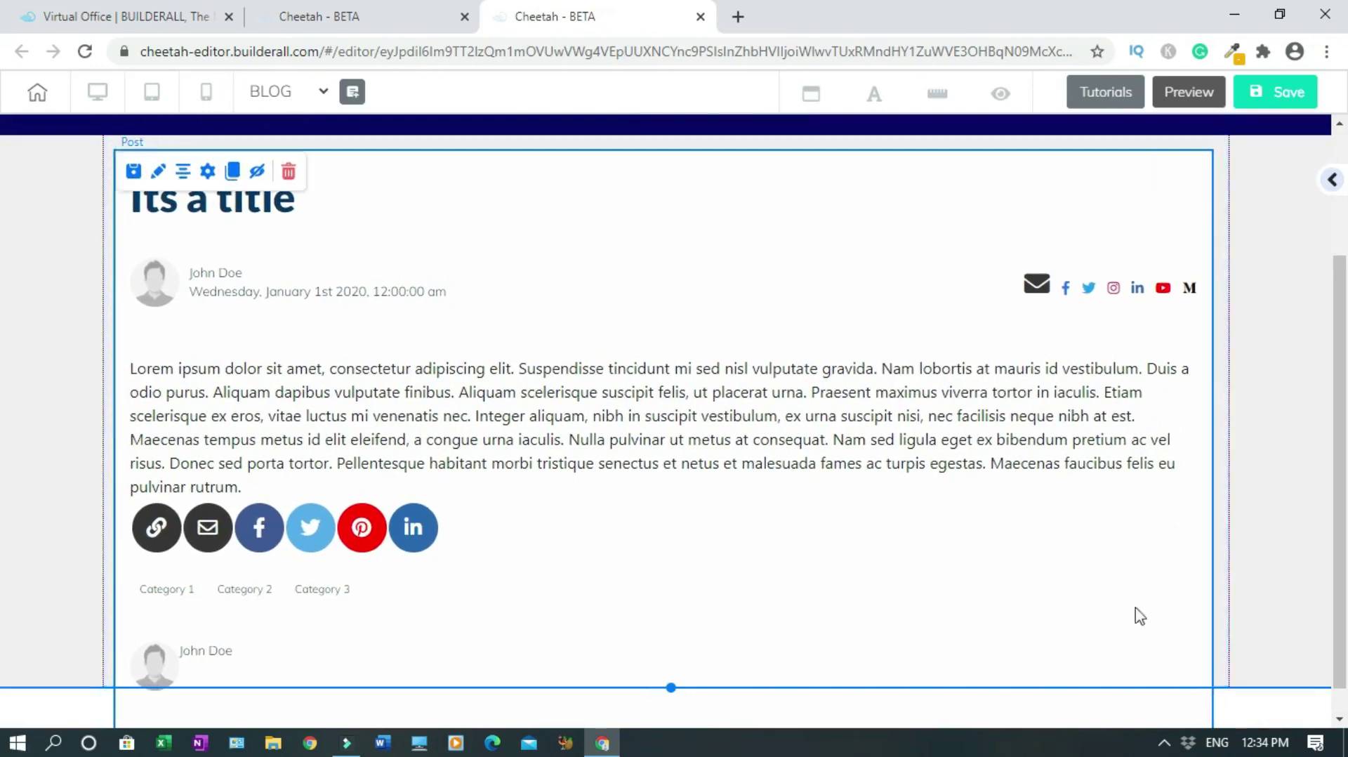
pyautogui.scroll(-1, 1205, 718)
pyautogui.moveTo(1212, 721); pyautogui.dragTo(1202, 720)
pyautogui.moveTo(998, 444); pyautogui.dragTo(1005, 445)
pyautogui.scroll(1, 803, 298)
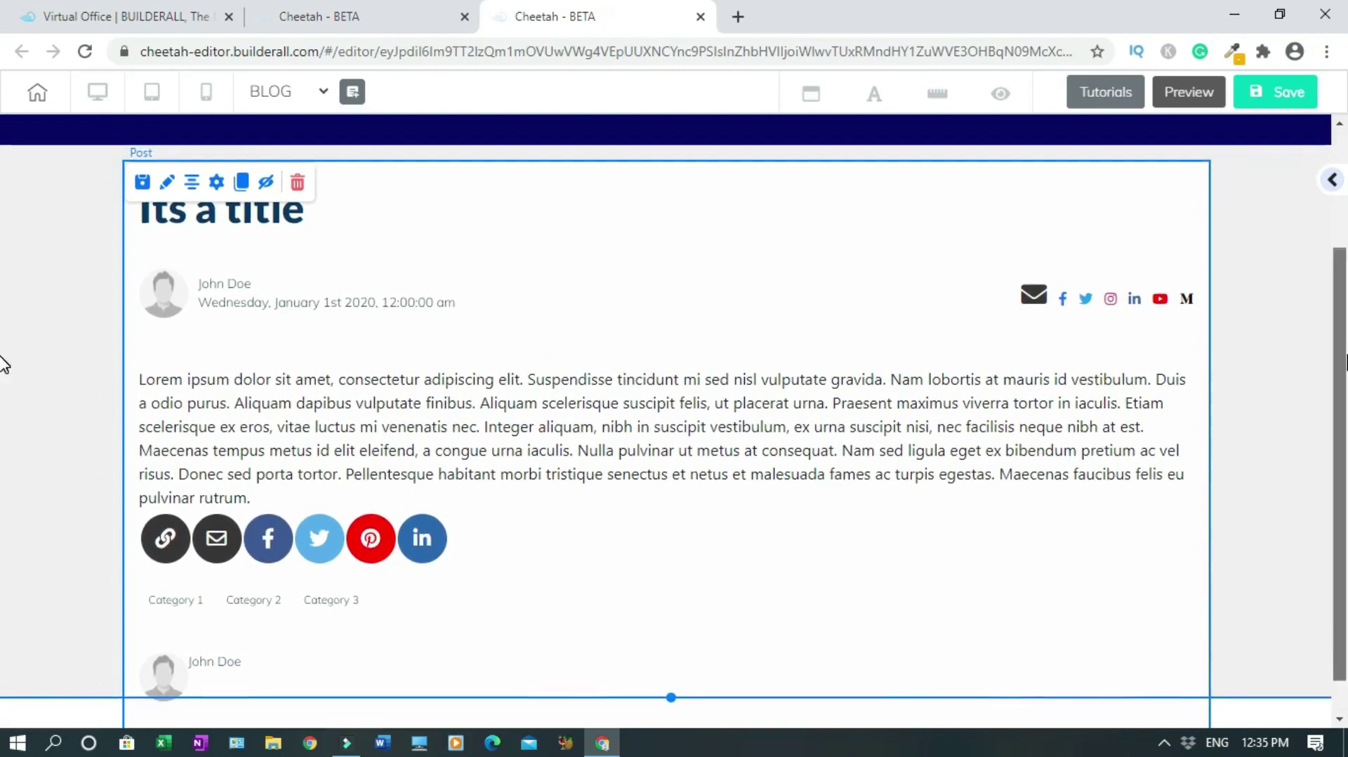
pyautogui.scroll(-1, 4, 365)
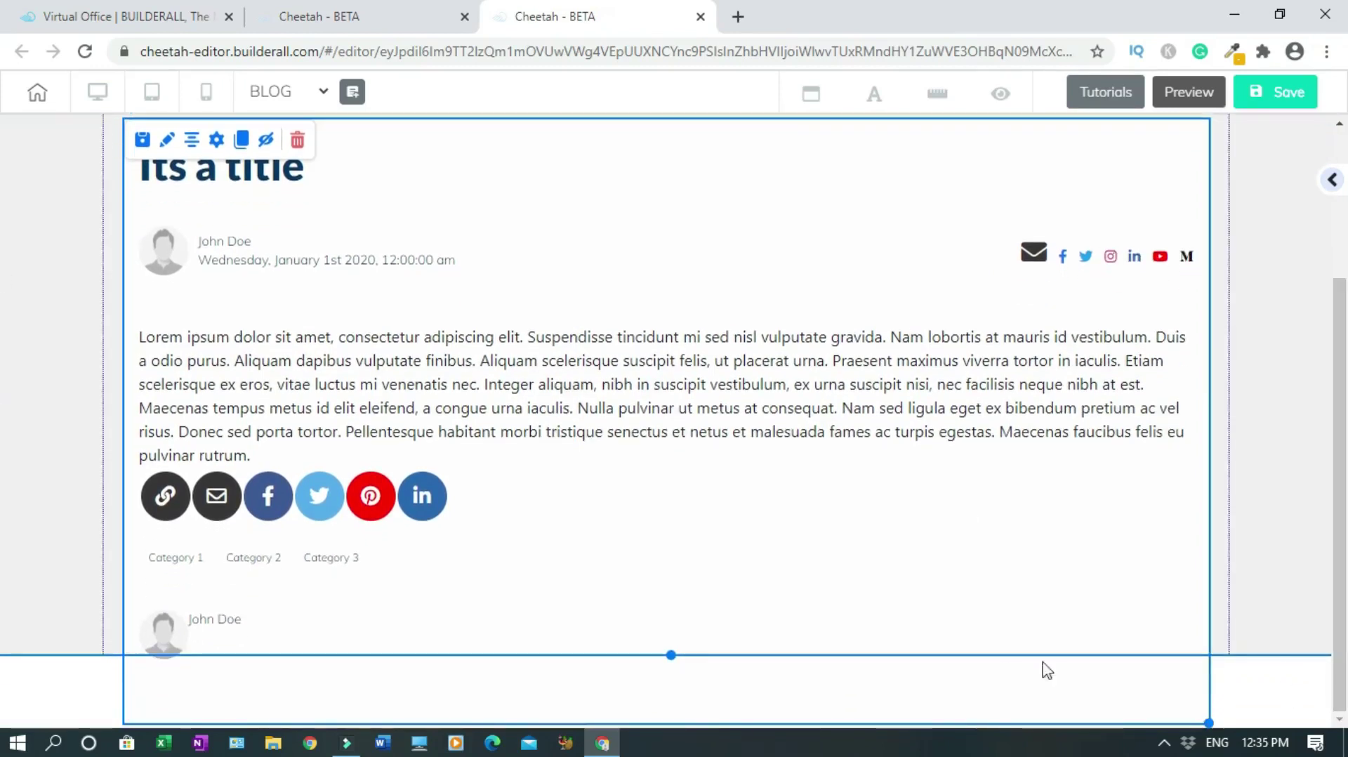
# Extend the panel behind the blog post downward so it reaches past the post's lower edge
pyautogui.click(1262, 621)
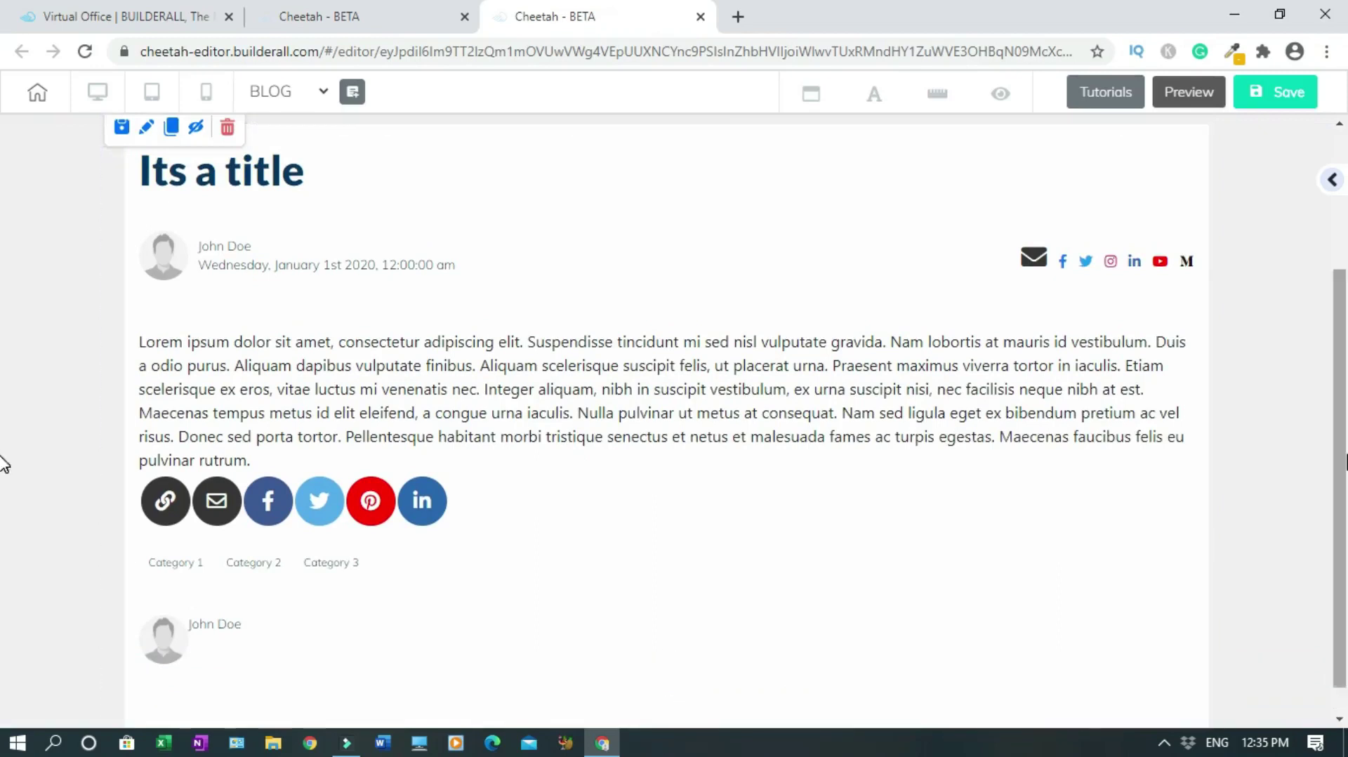
pyautogui.scroll(-1, 5, 463)
pyautogui.scroll(-1, 5, 632)
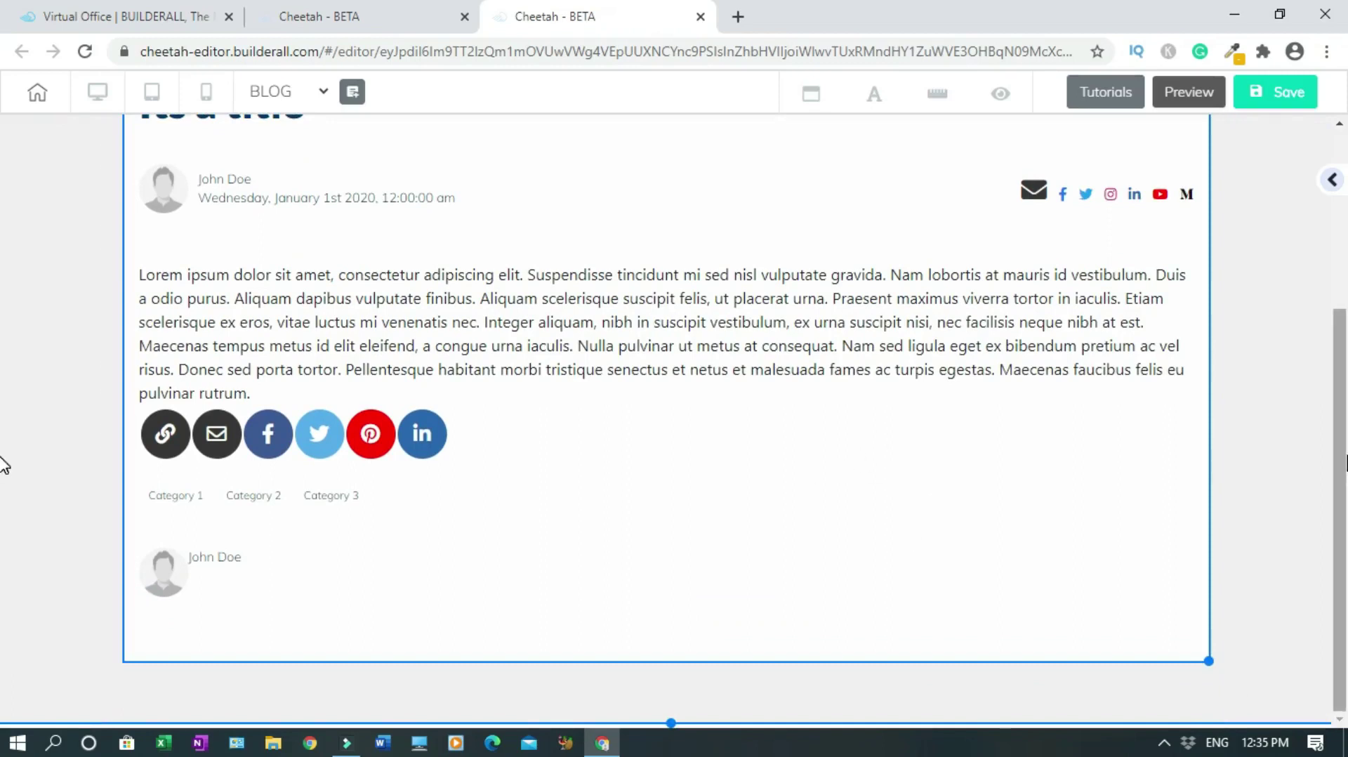
pyautogui.scroll(4, 6, 466)
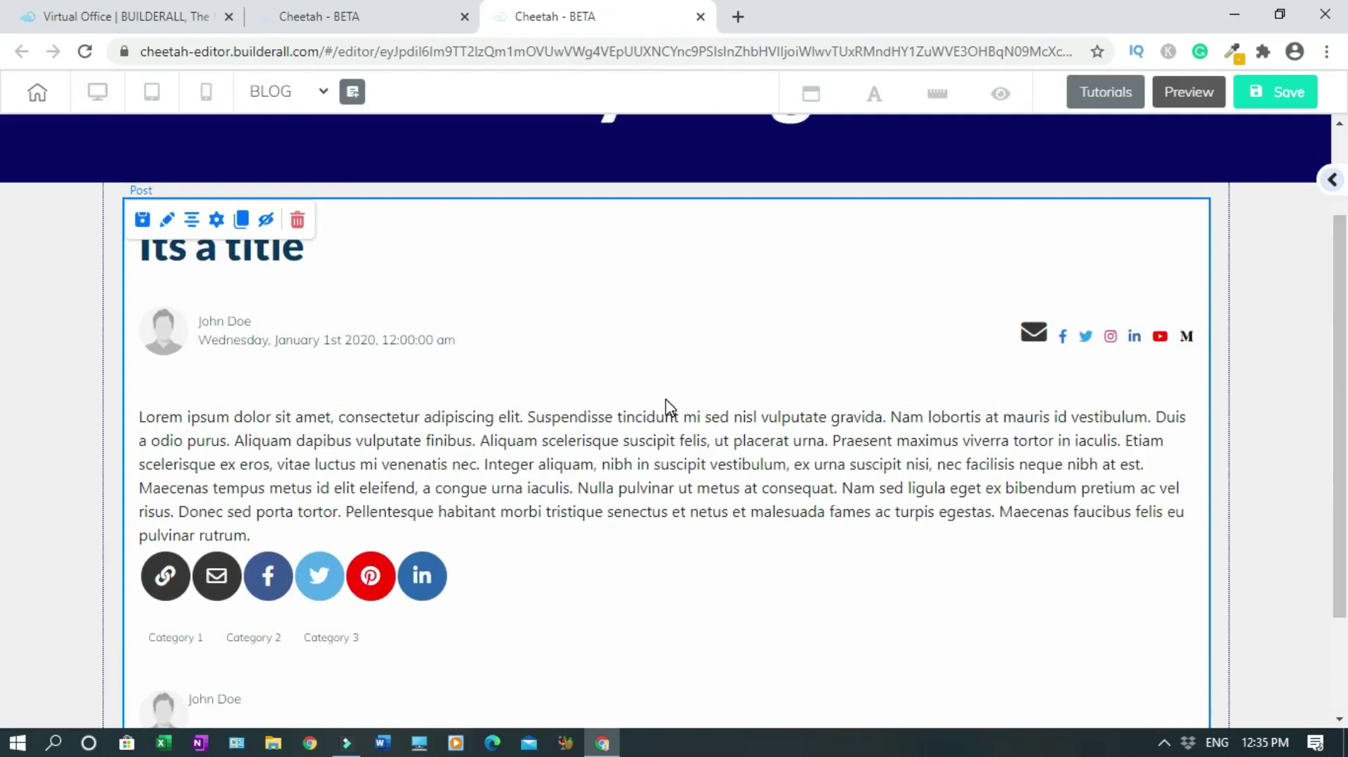
pyautogui.scroll(2, 669, 407)
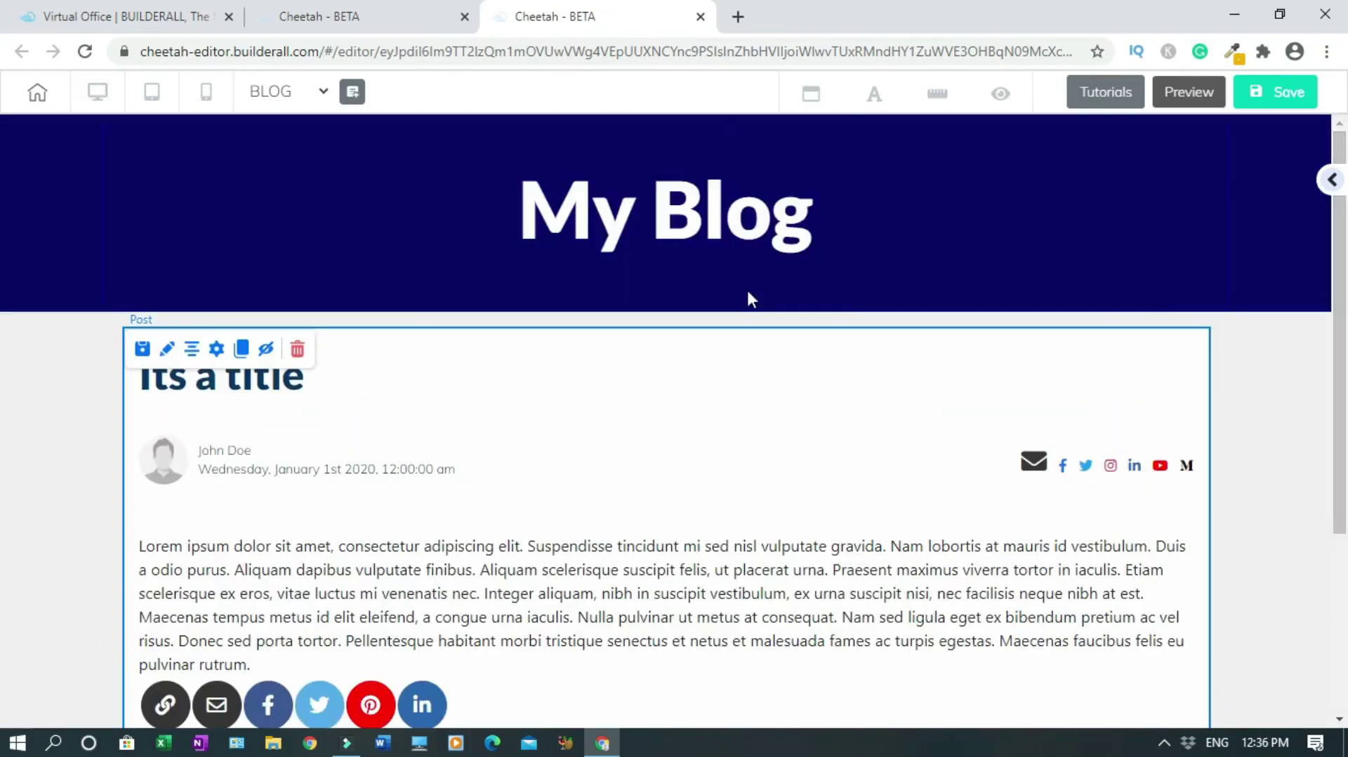
# Duplicate the dark blue My Blog header panel to serve as the page's footer
pyautogui.click(68, 182)
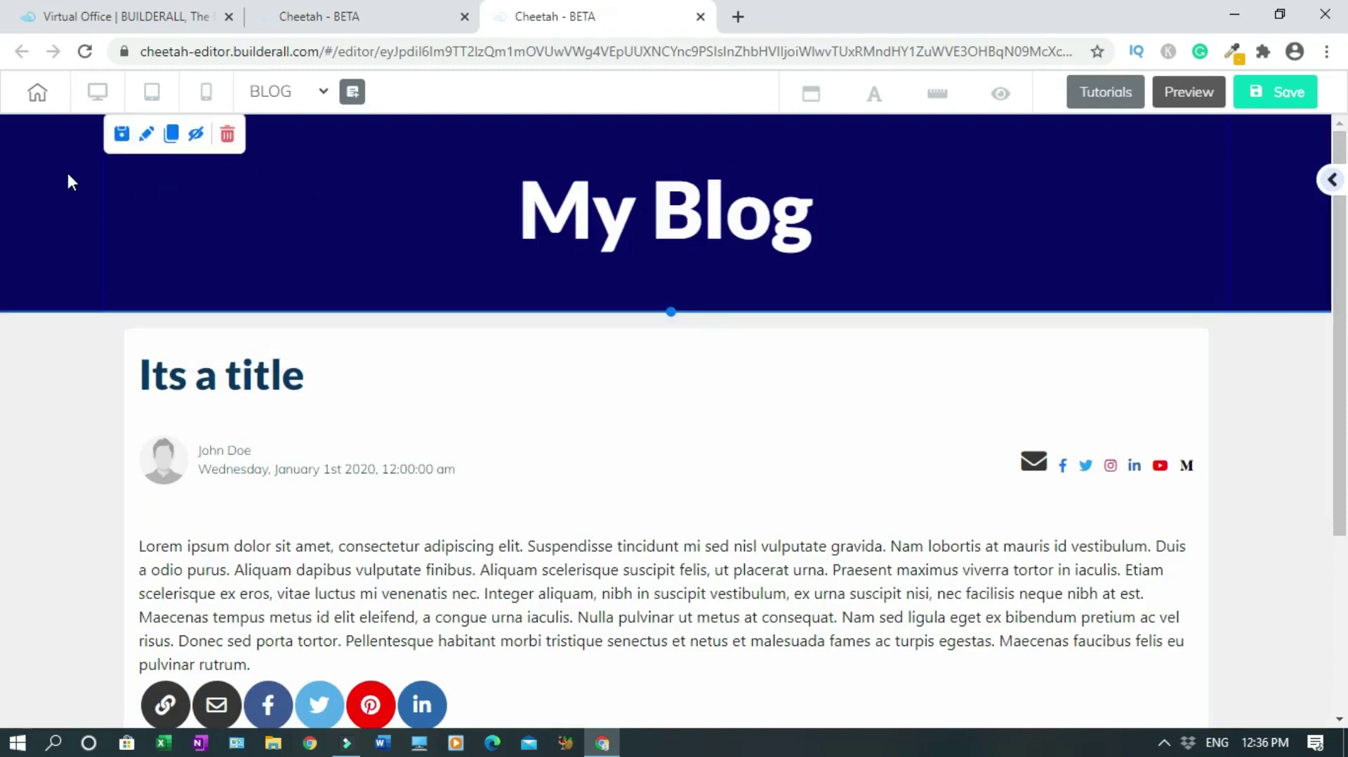
pyautogui.click(170, 135)
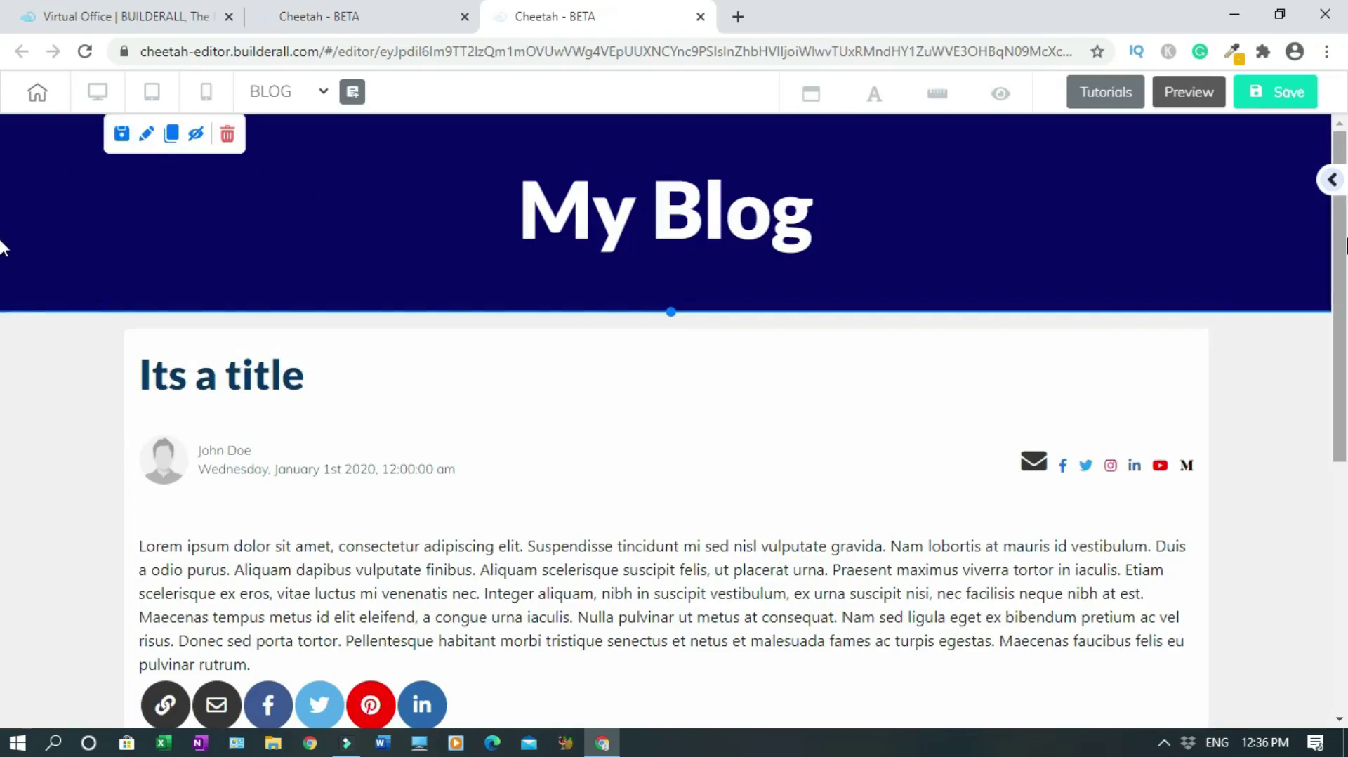
pyautogui.scroll(-6, 2, 472)
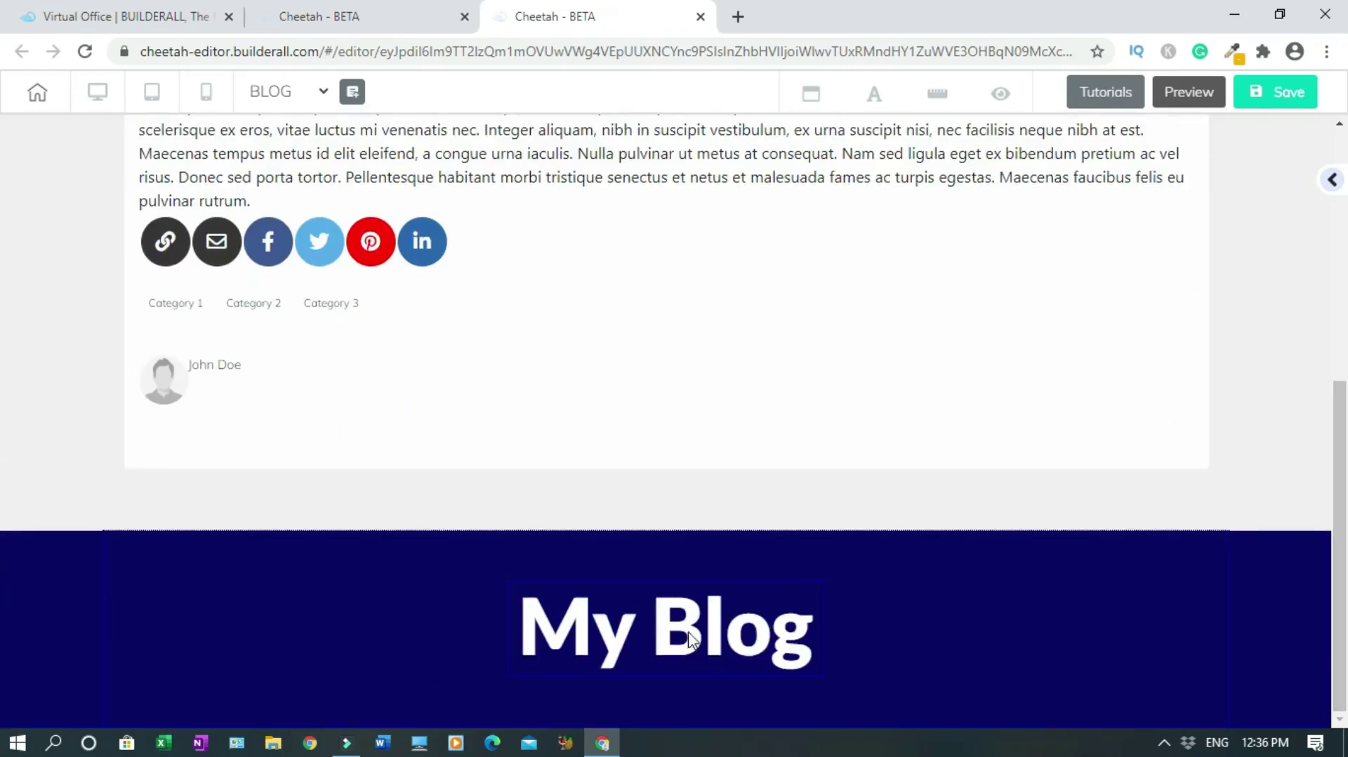
# Replace the footer panel's My Blog text with "© 2020 Blogsdom Marketing. All rights reserved." at size 14 in white
pyautogui.click(691, 639)
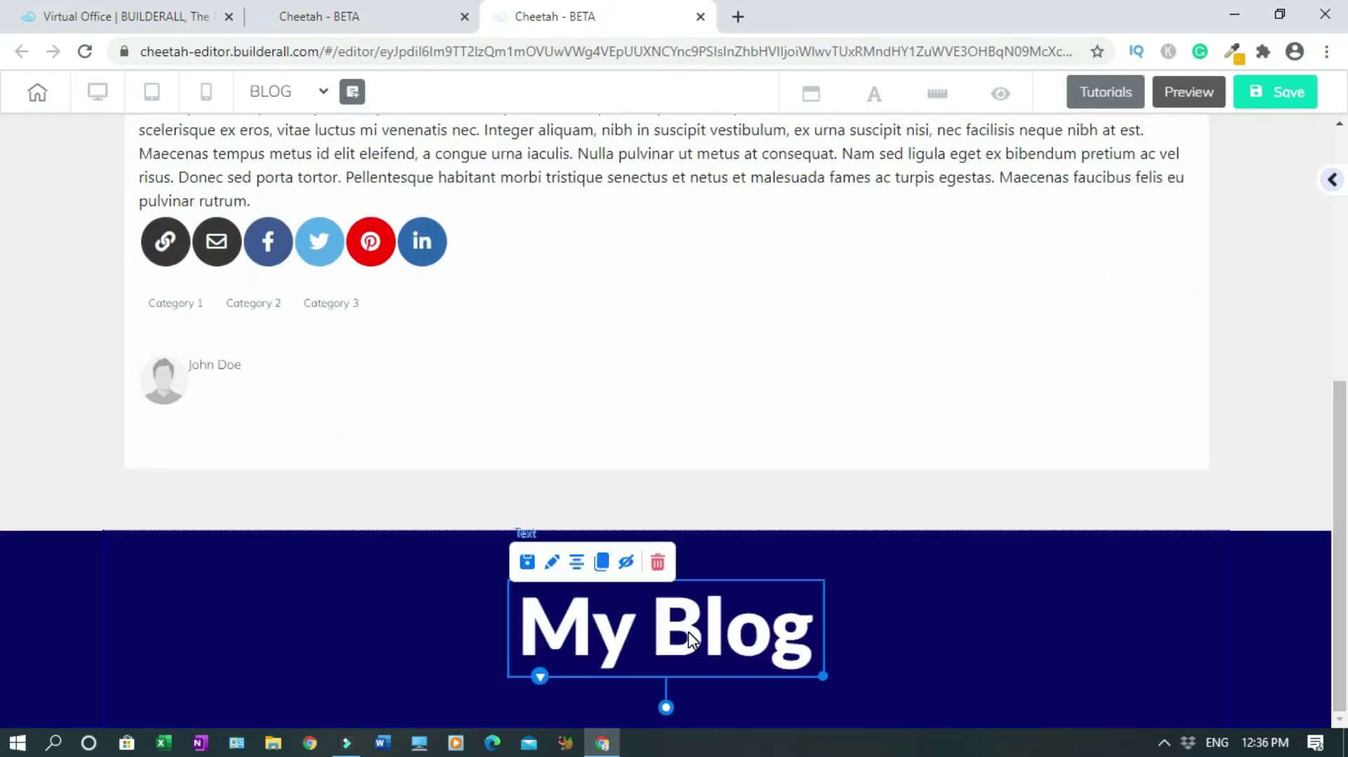
pyautogui.doubleClick(691, 639)
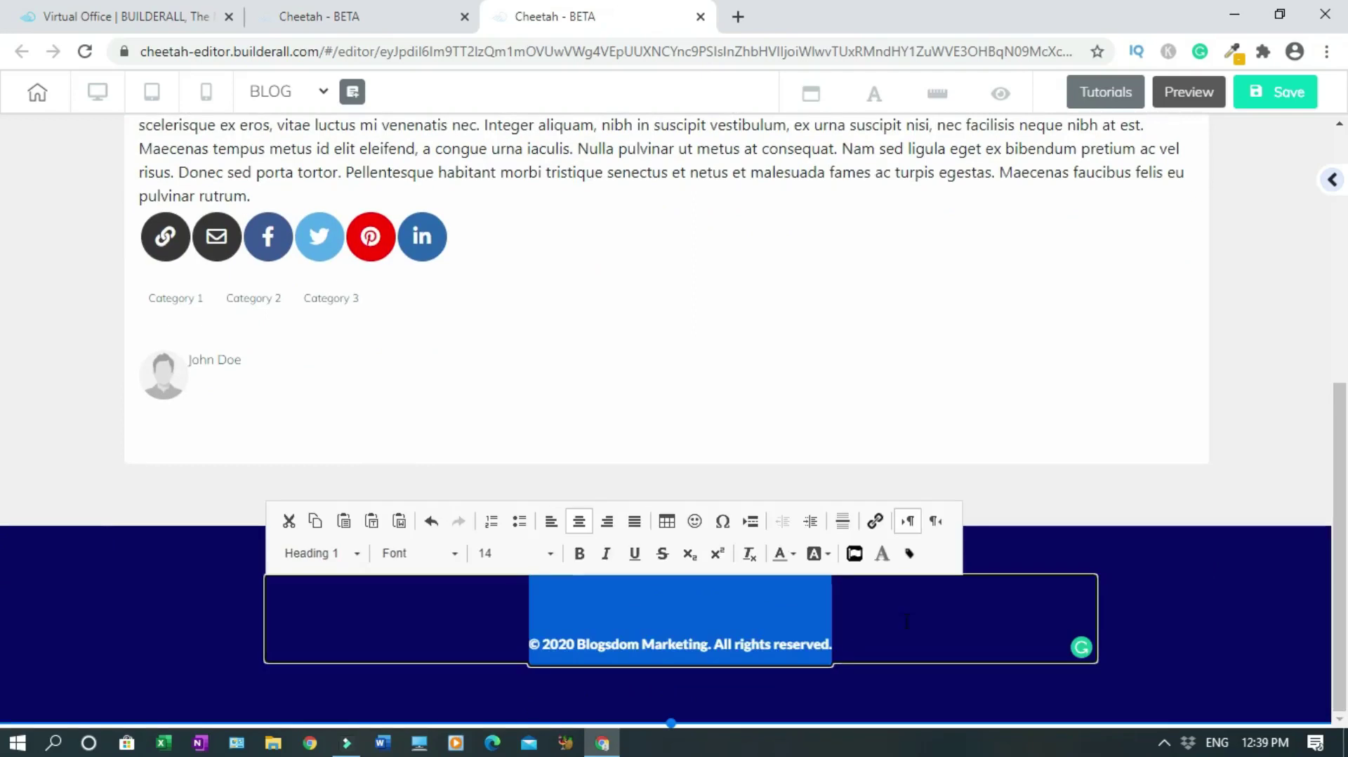
pyautogui.click(906, 621)
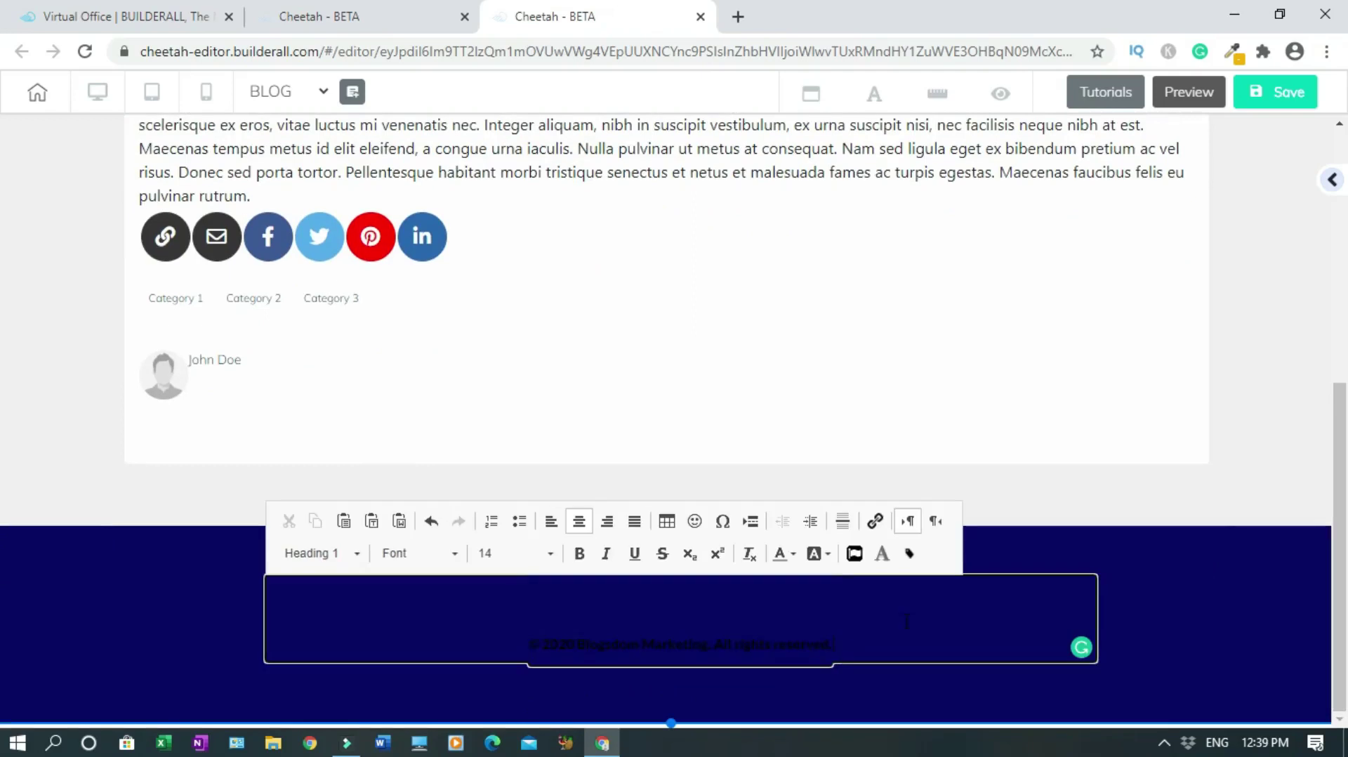
pyautogui.tripleClick(629, 643)
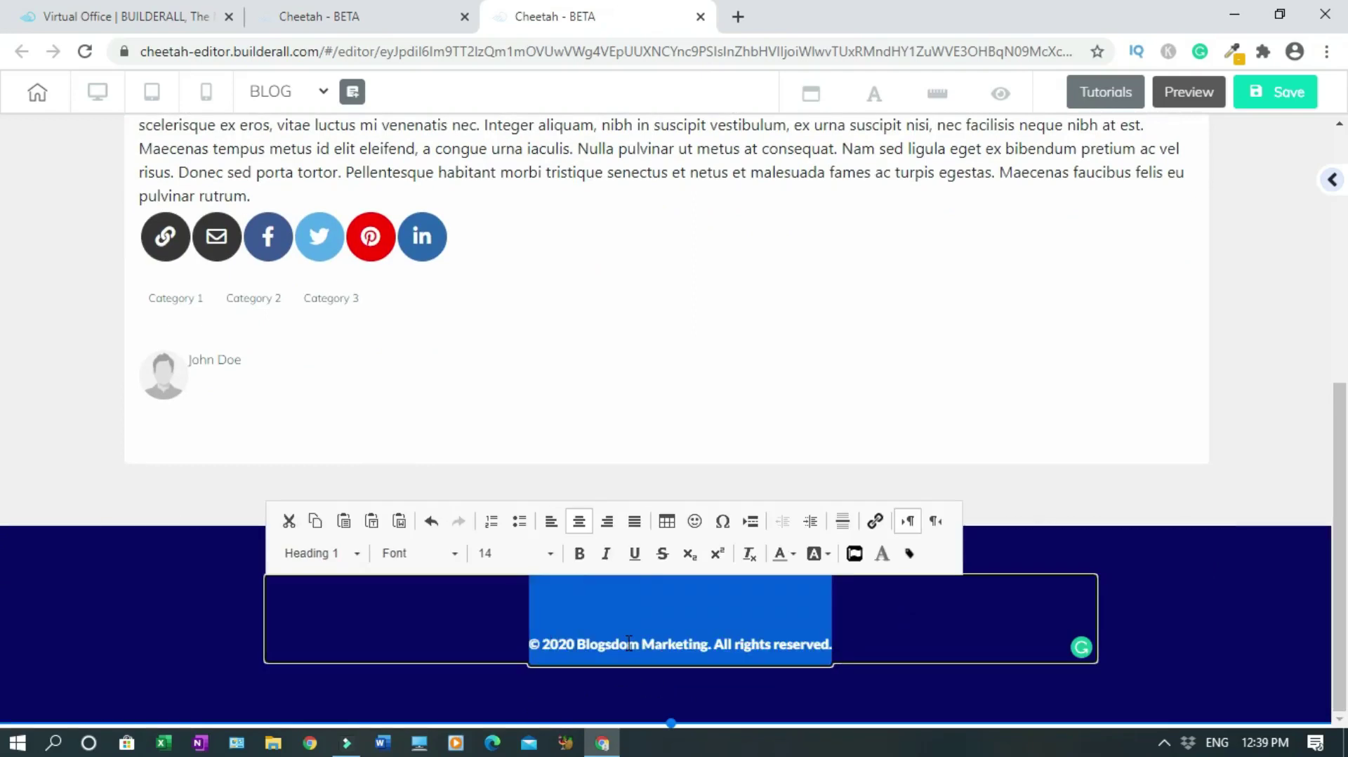
pyautogui.click(795, 558)
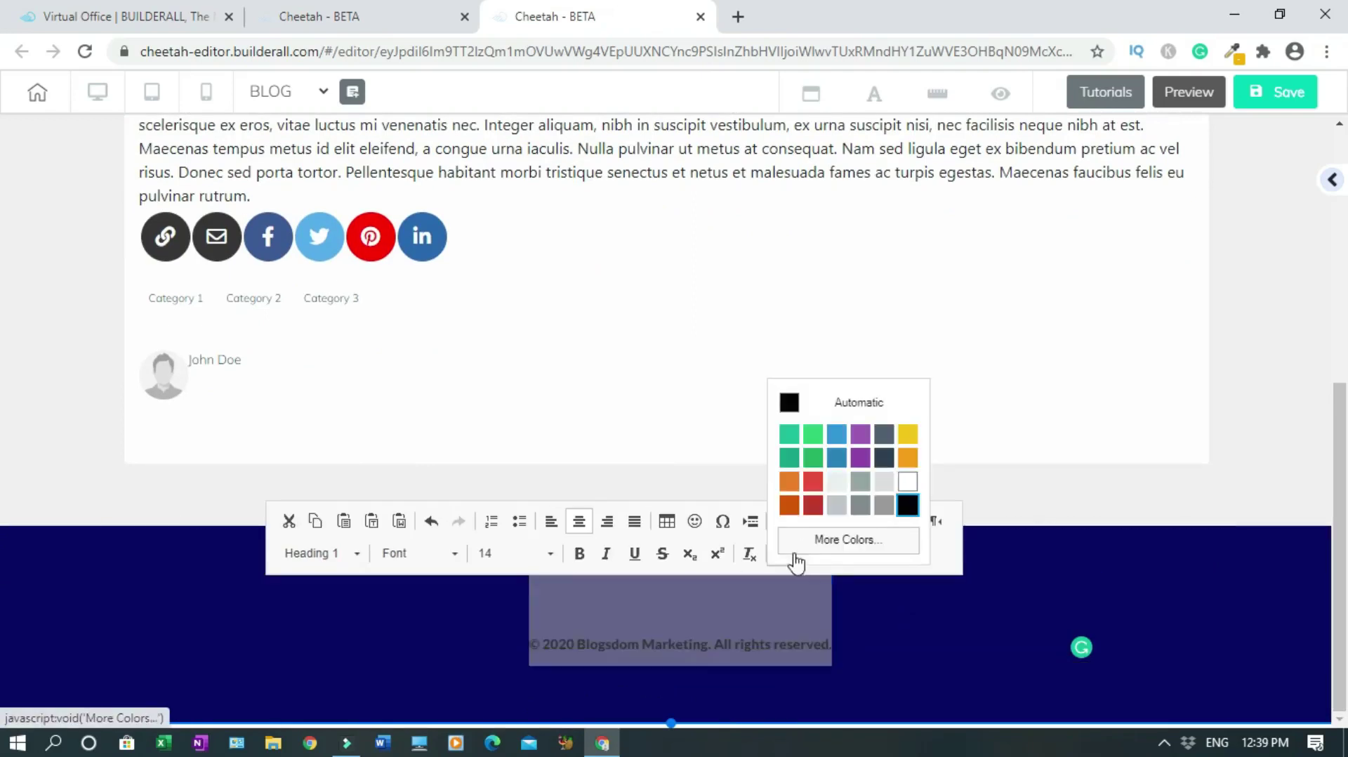
pyautogui.click(909, 484)
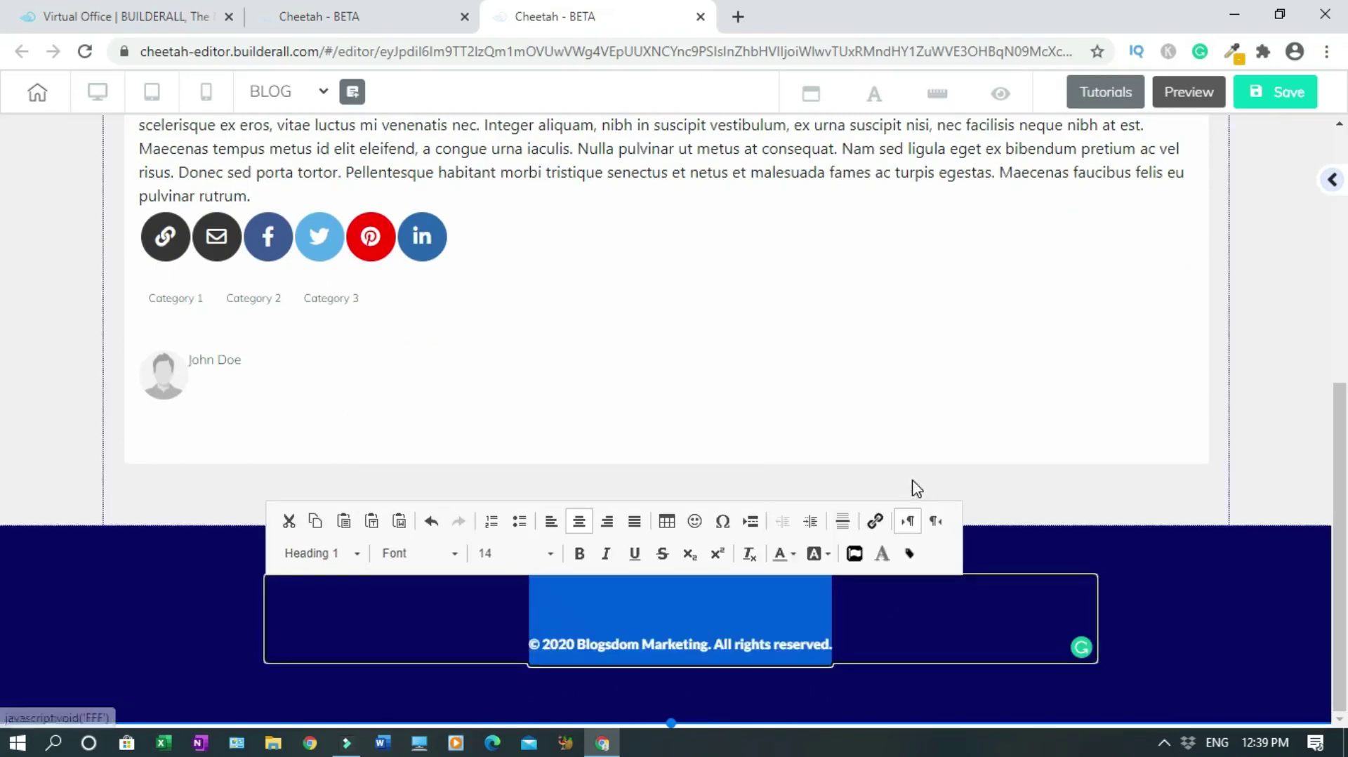
pyautogui.click(1299, 457)
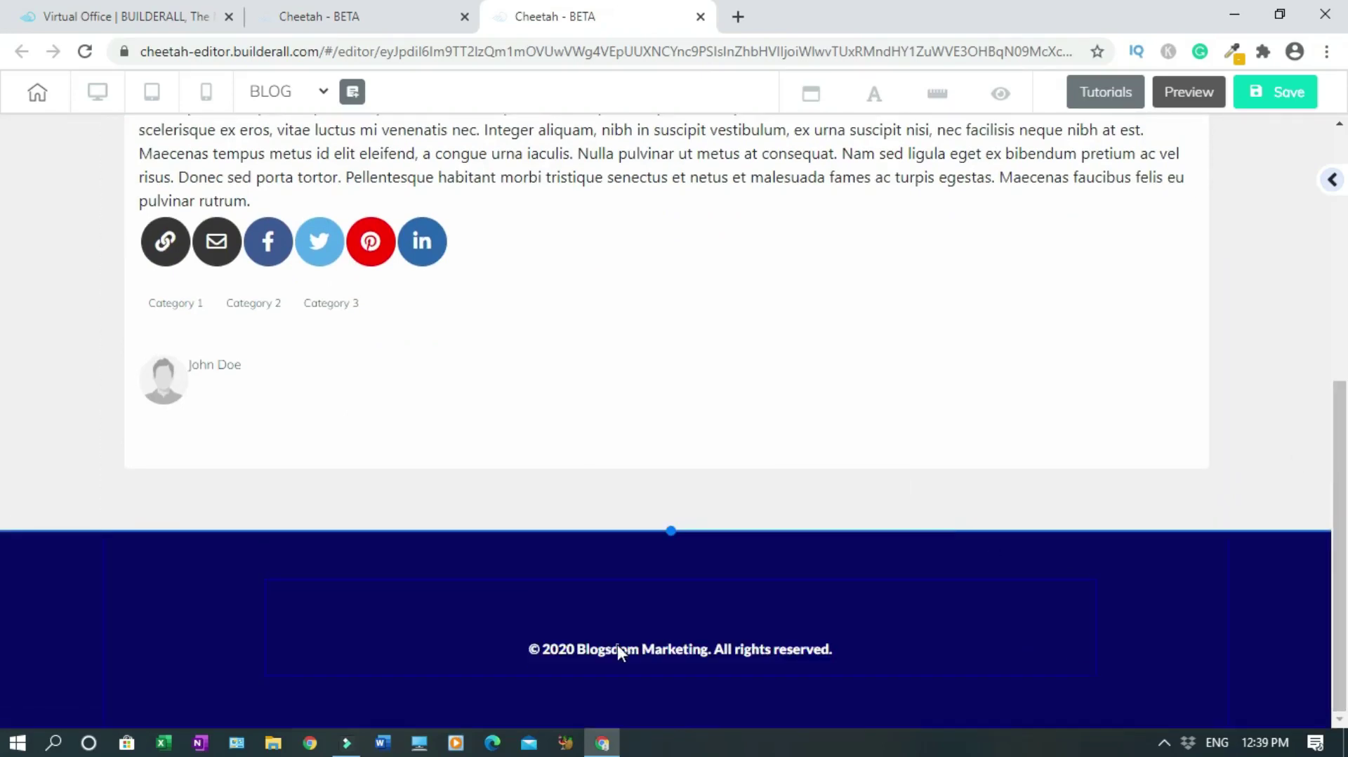
# Narrow the footer's text box to fit the copyright line and centre it horizontally in the panel
pyautogui.click(836, 642)
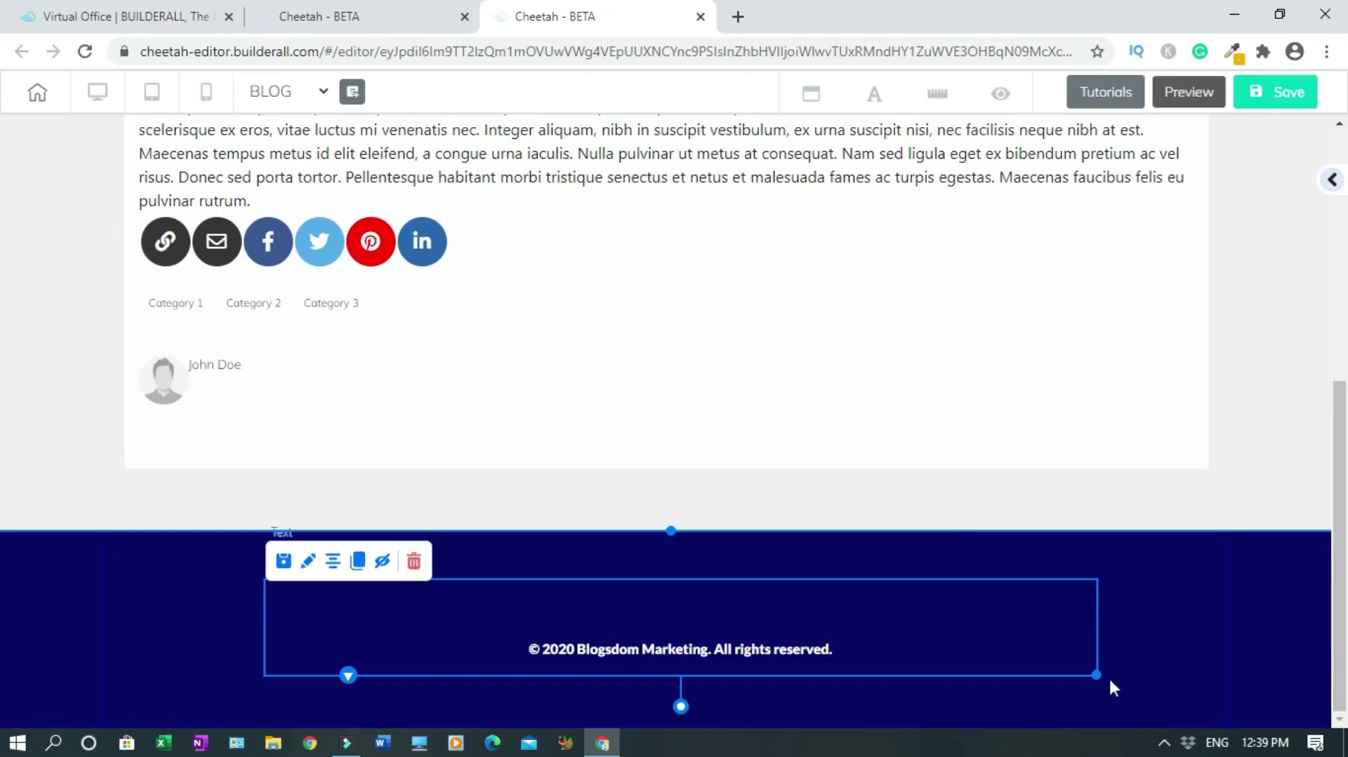
pyautogui.moveTo(1076, 667); pyautogui.dragTo(589, 673)
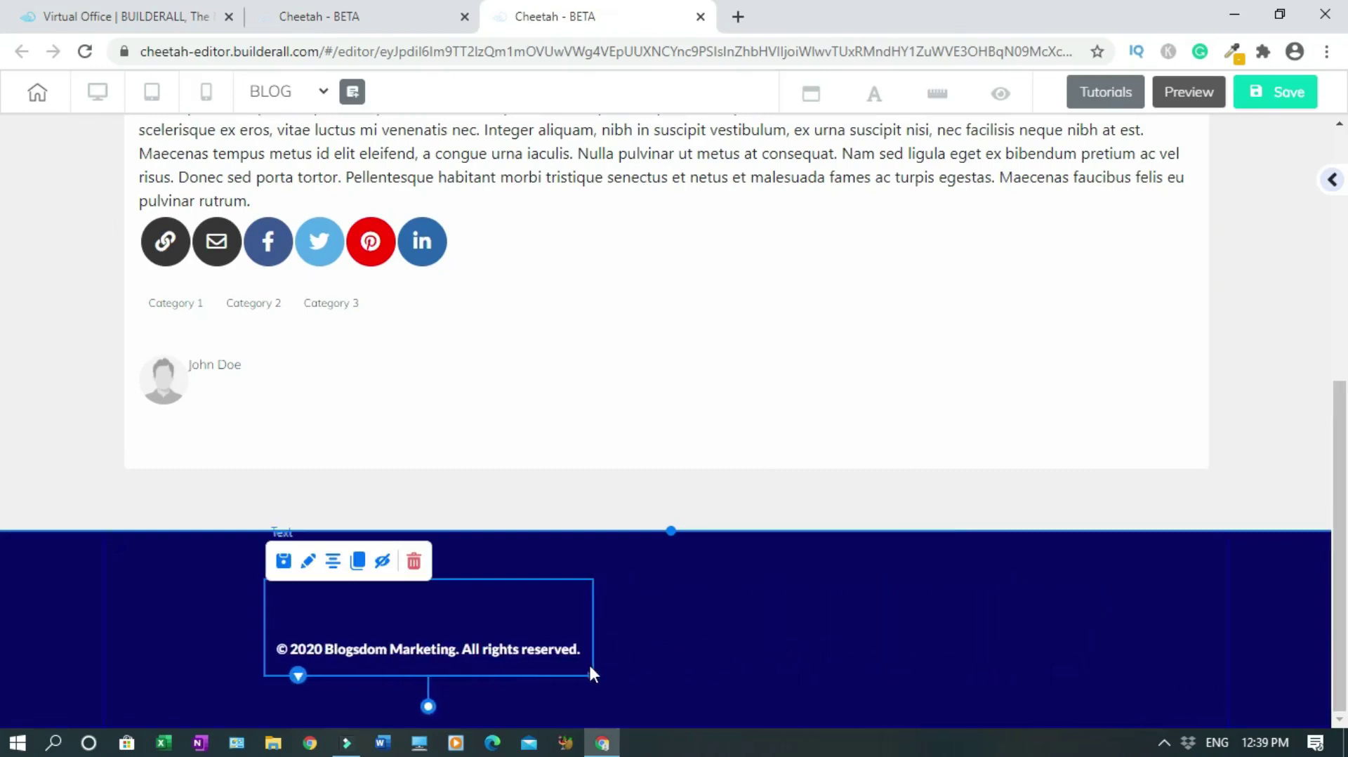
pyautogui.click(333, 560)
pyautogui.click(1050, 617)
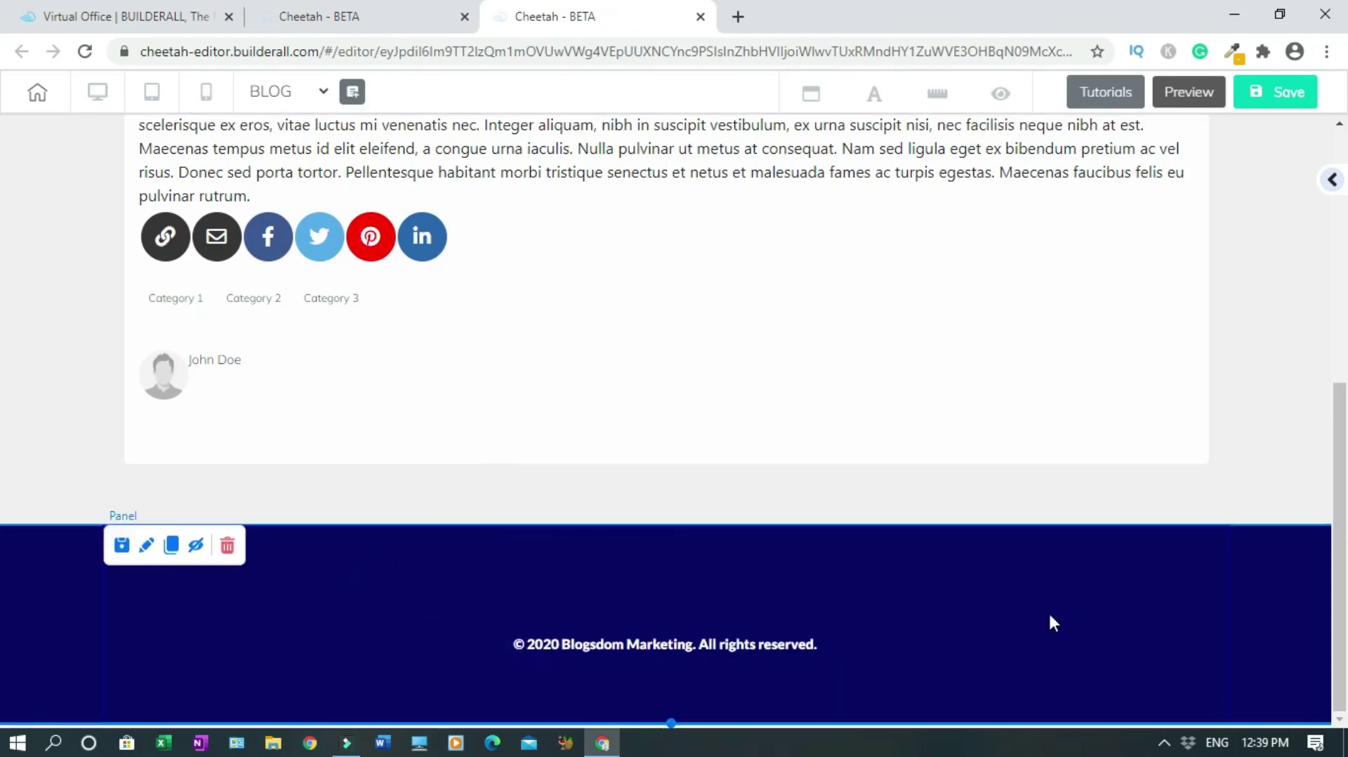
pyautogui.click(1306, 406)
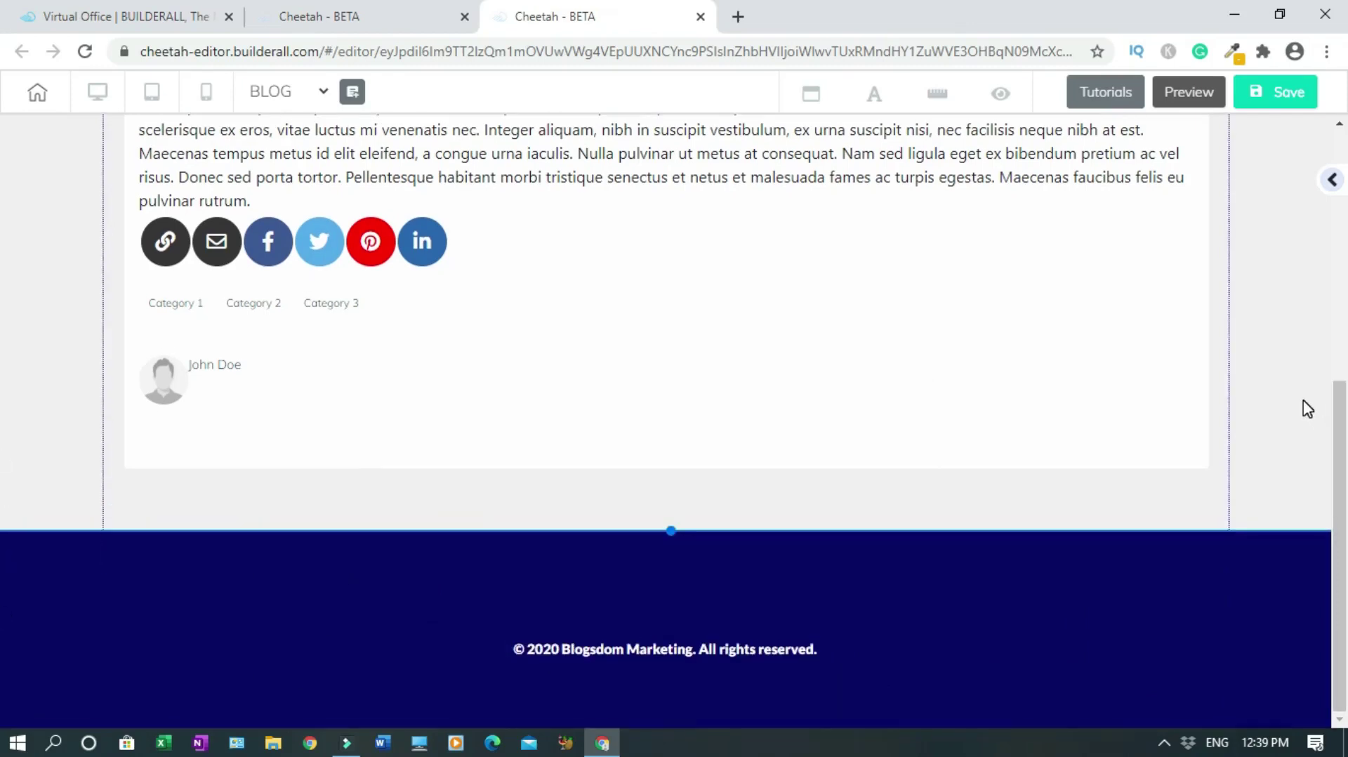
# Save the blog post page, publish the site and dismiss the publication notice
pyautogui.moveTo(1344, 546); pyautogui.dragTo(1338, 296)
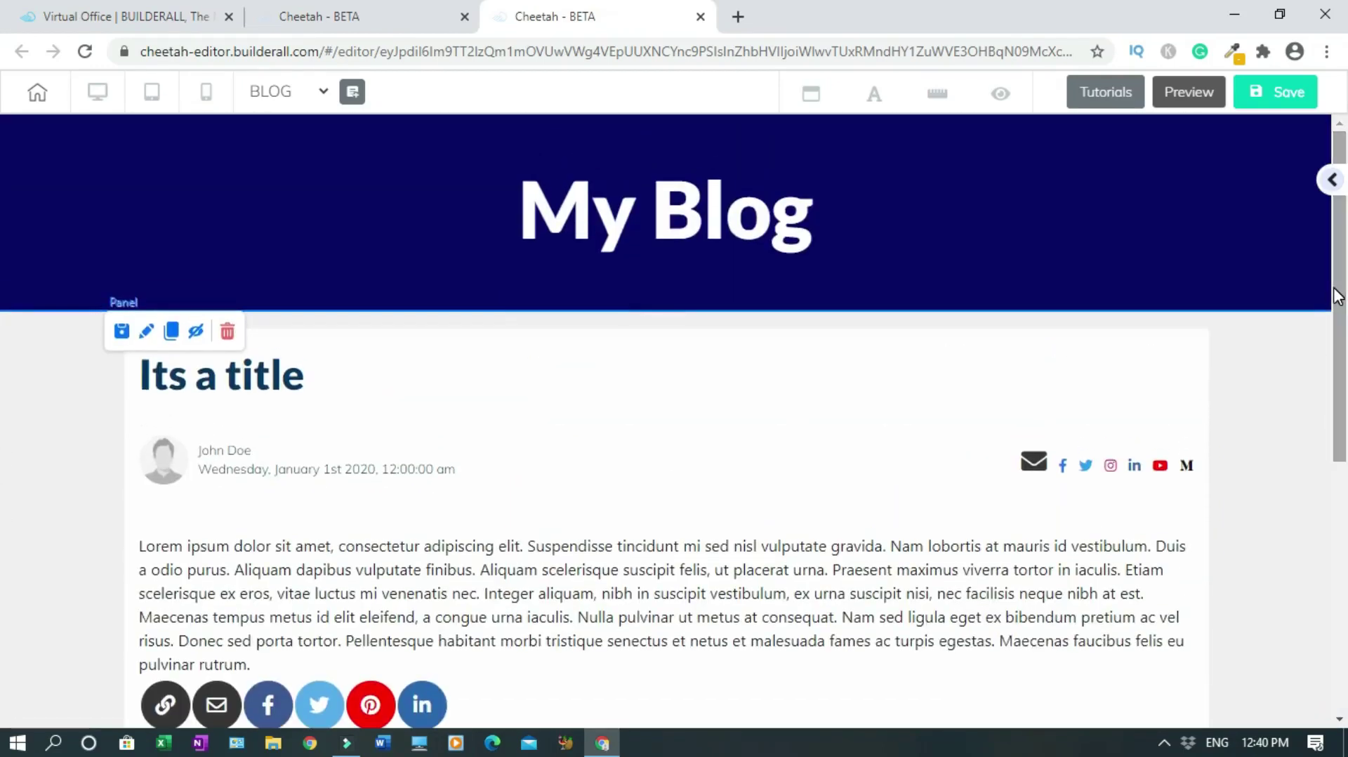
pyautogui.click(1262, 103)
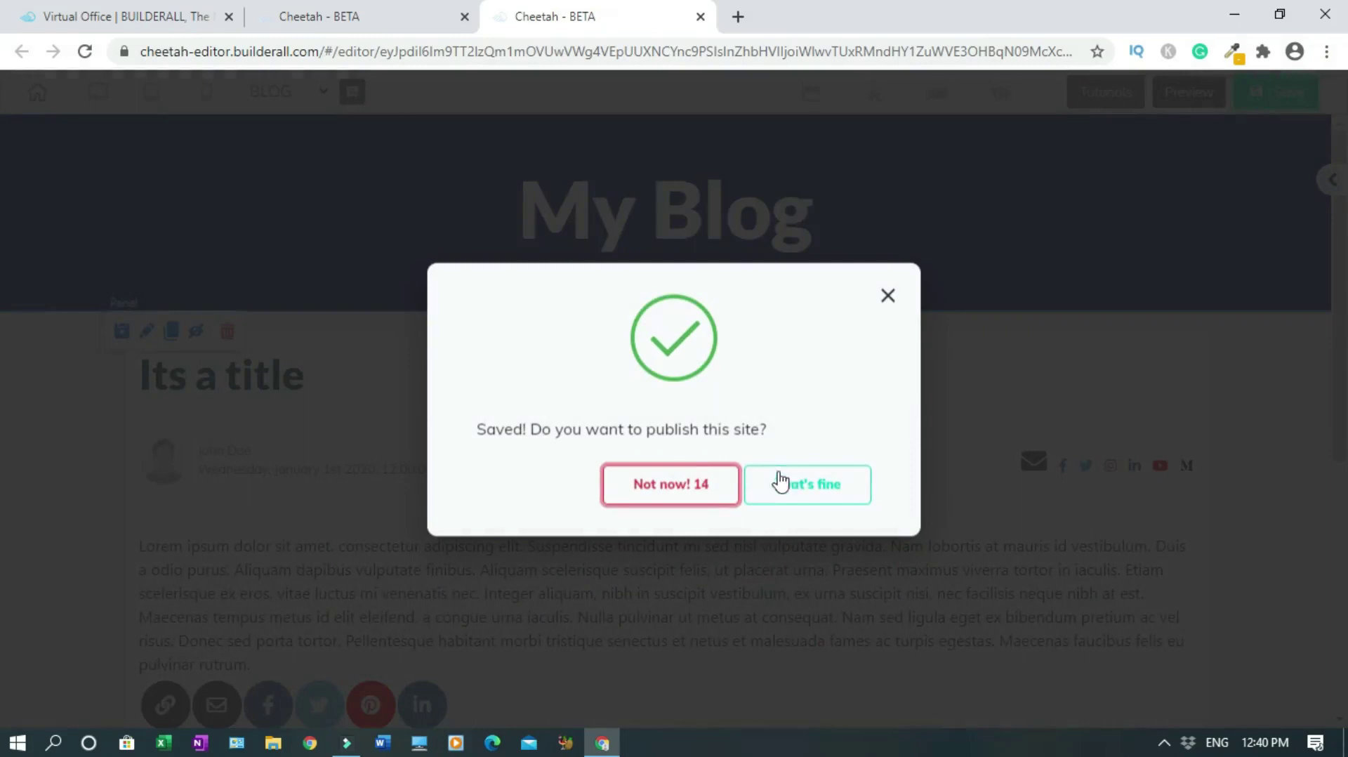
pyautogui.click(780, 490)
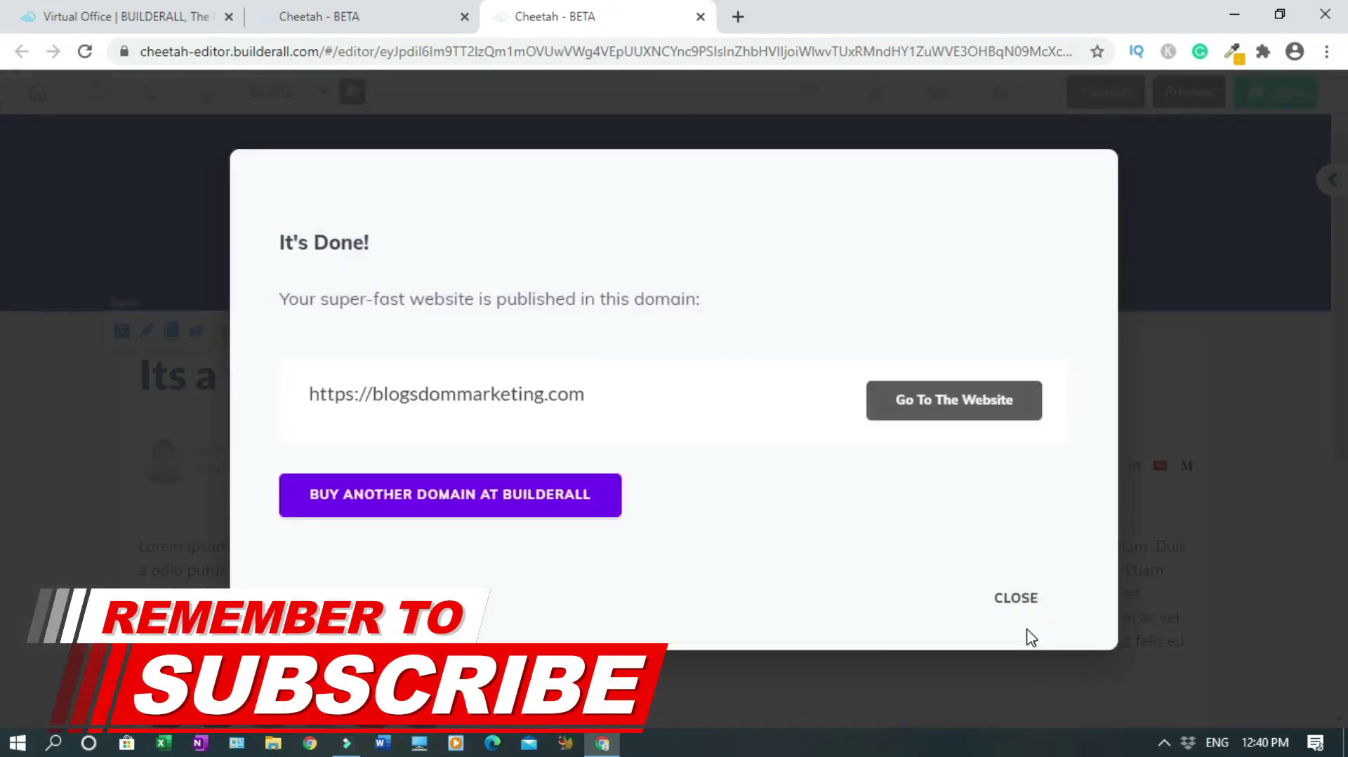
pyautogui.click(1019, 615)
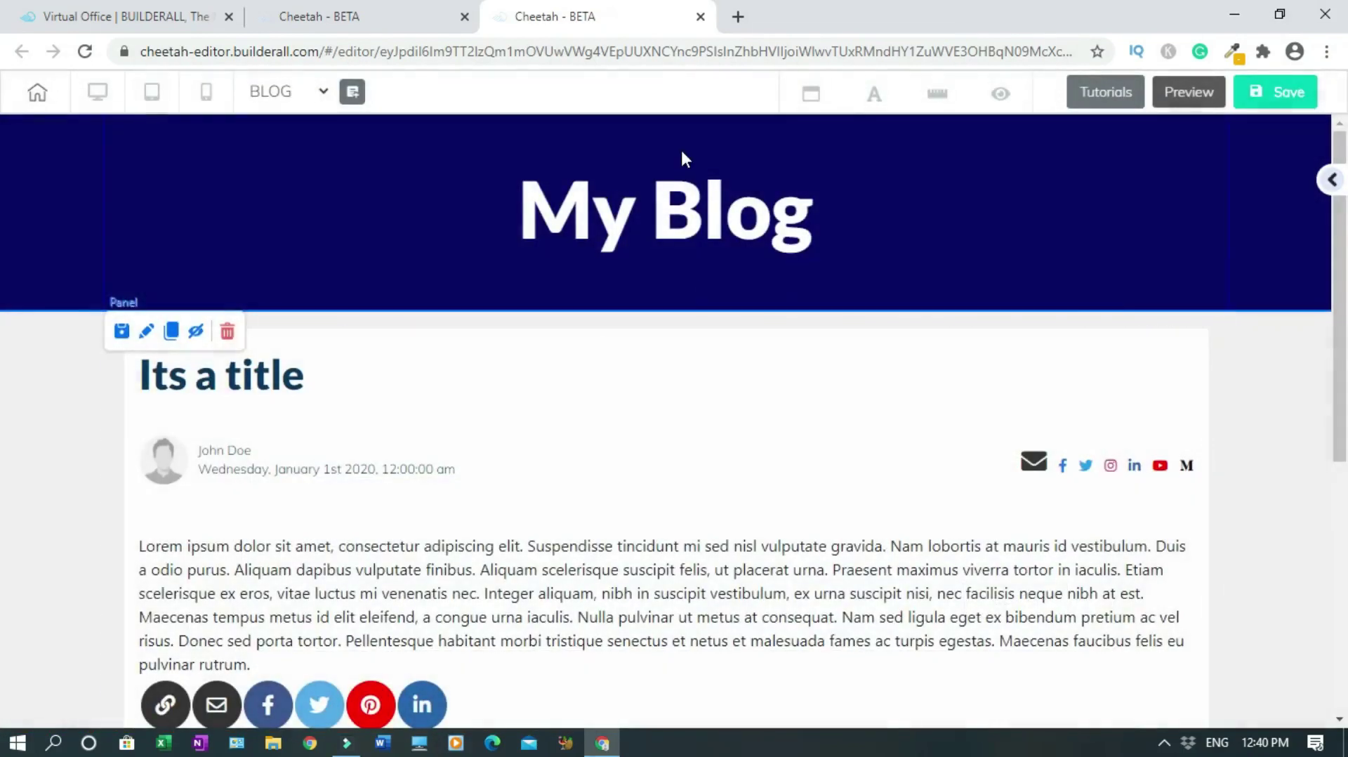
# Close the blog post page editor, leaving the site, and return to the Join Builderall pages list
pyautogui.click(701, 17)
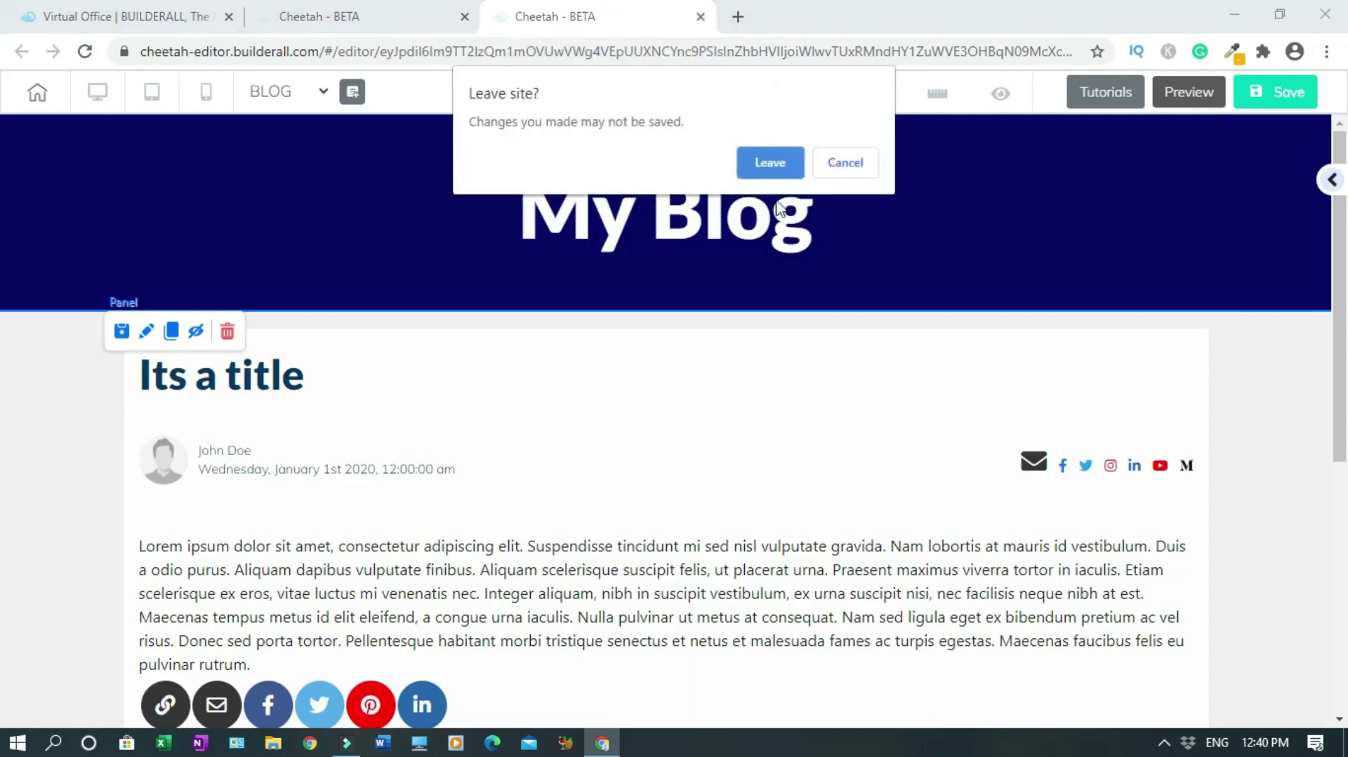
pyautogui.click(758, 161)
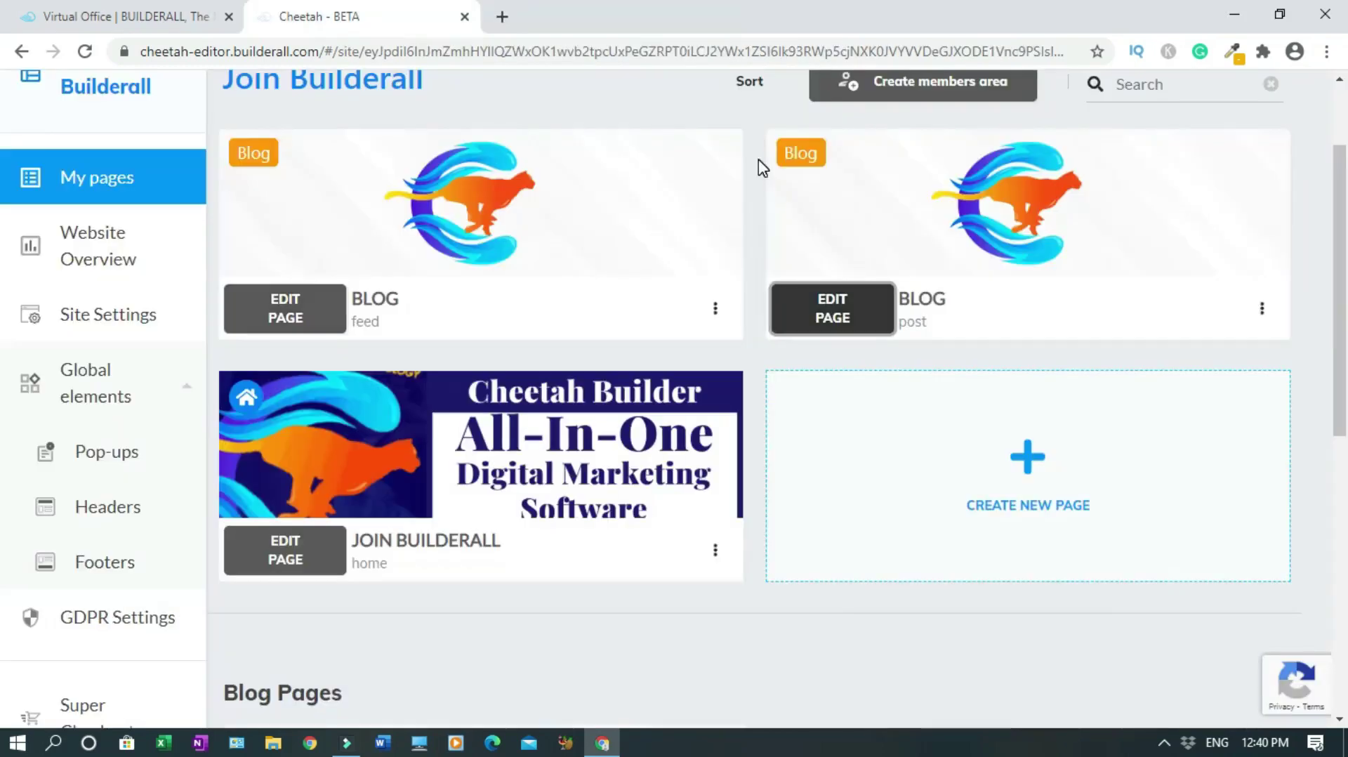
pyautogui.moveTo(1098, 161)
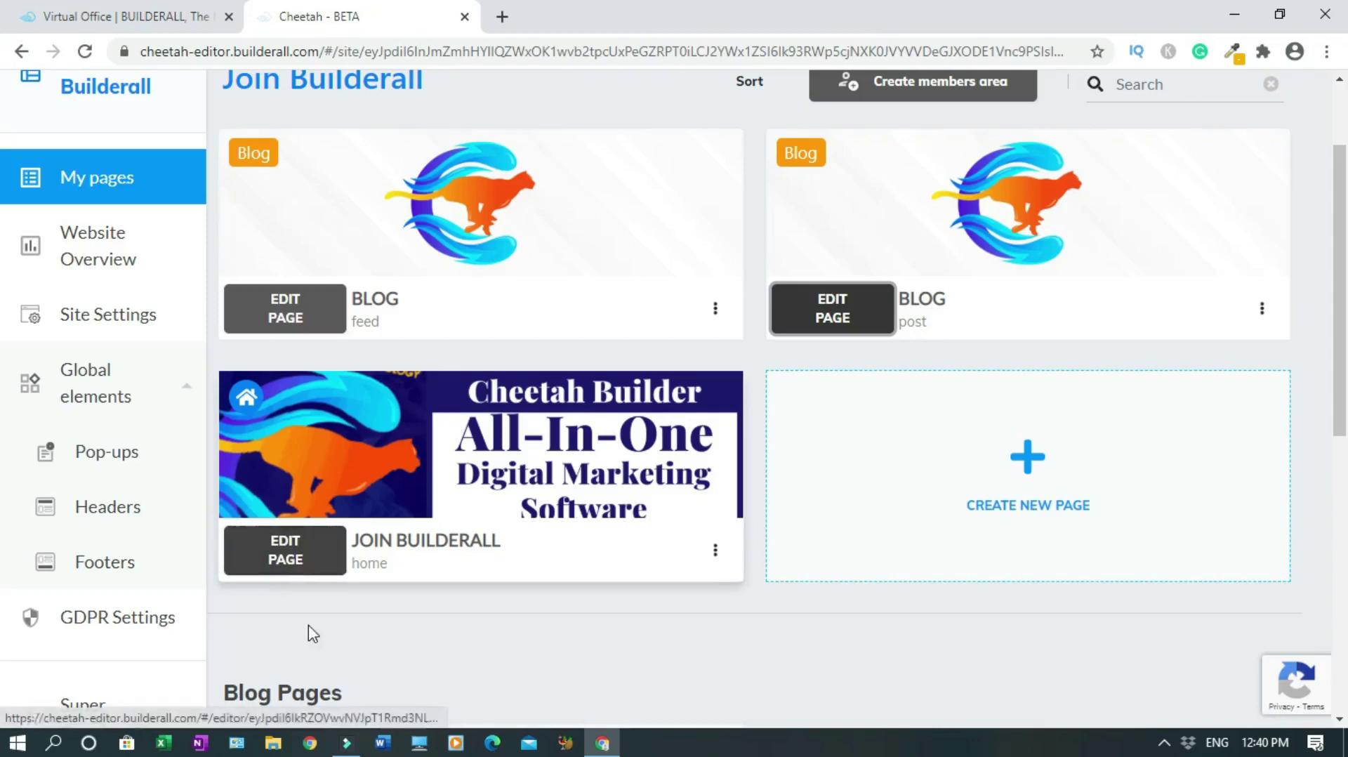
# Open the Join Builderall home page for editing and add the three-column Blog FeedNews element to the Builderall Review gradient box
pyautogui.click(284, 570)
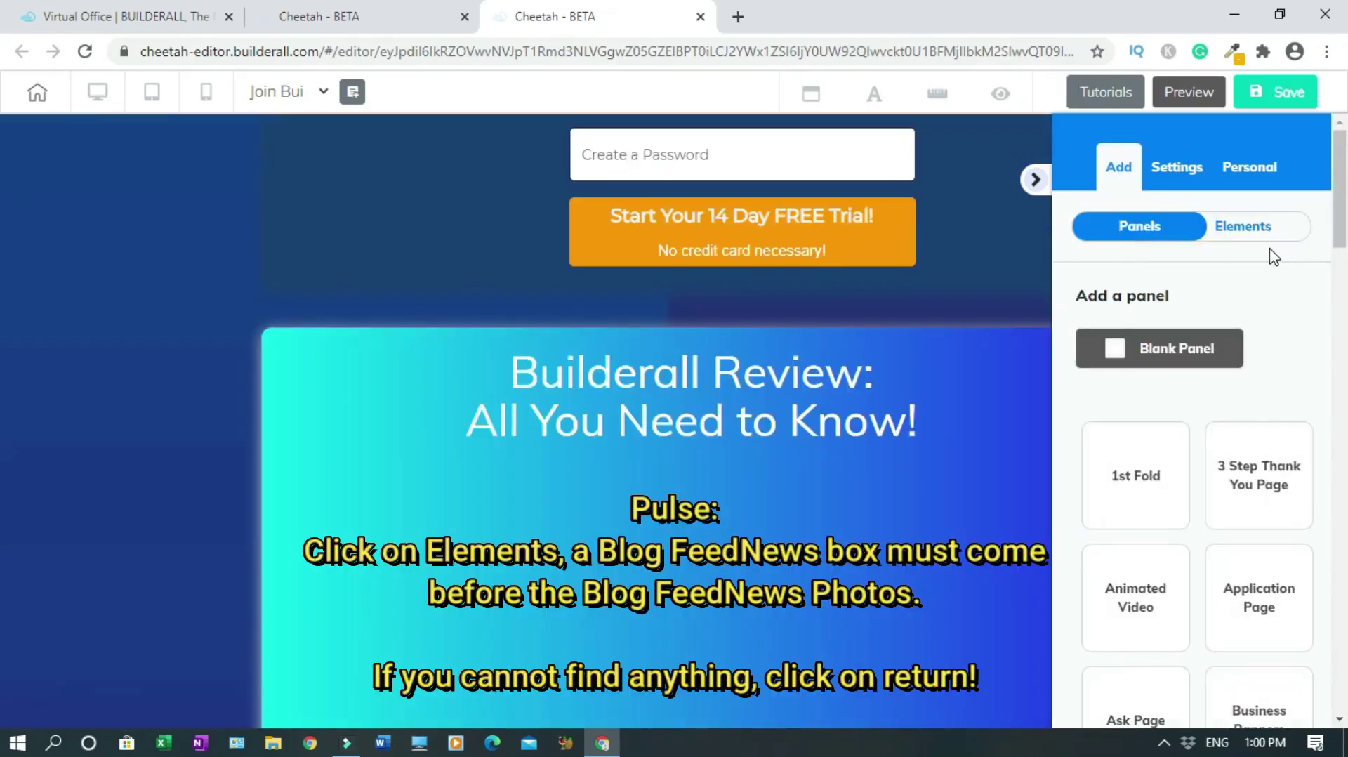
pyautogui.click(1256, 235)
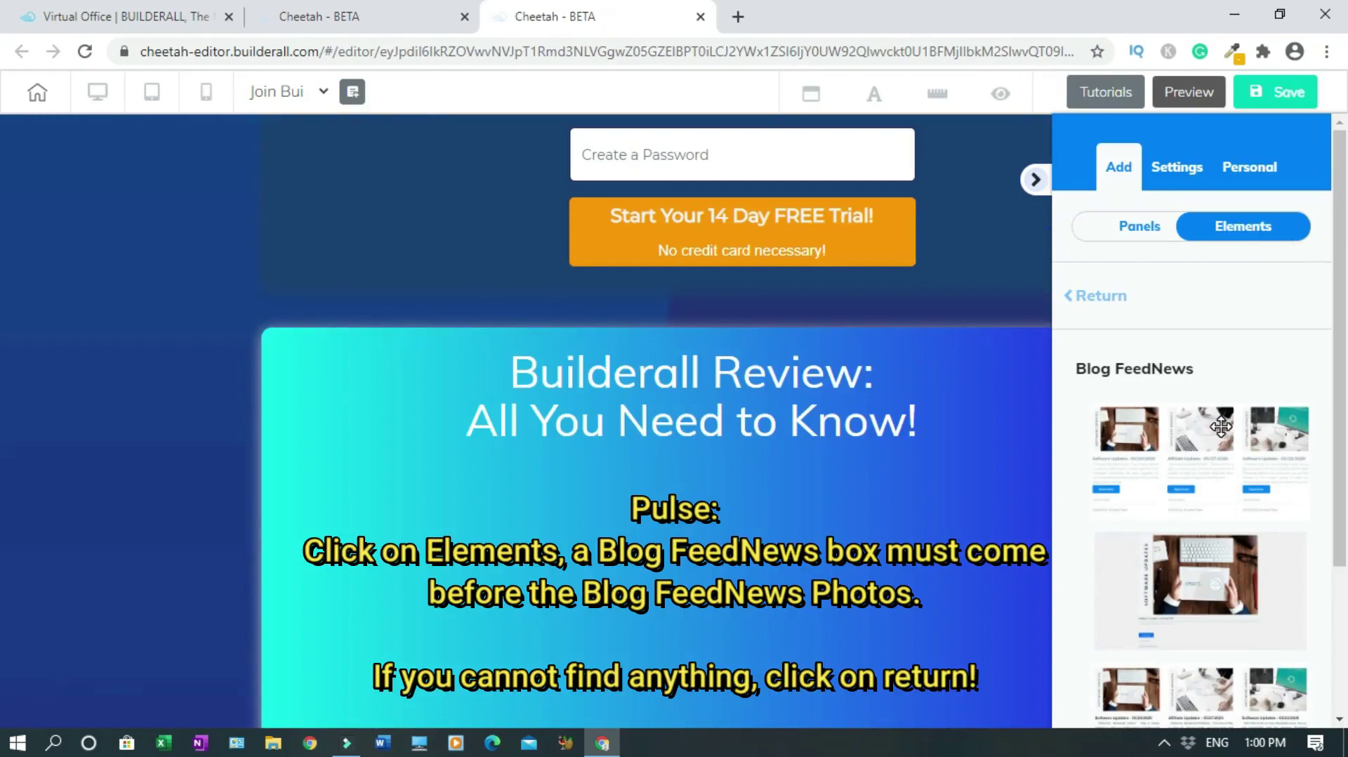
pyautogui.moveTo(1217, 426); pyautogui.dragTo(735, 545)
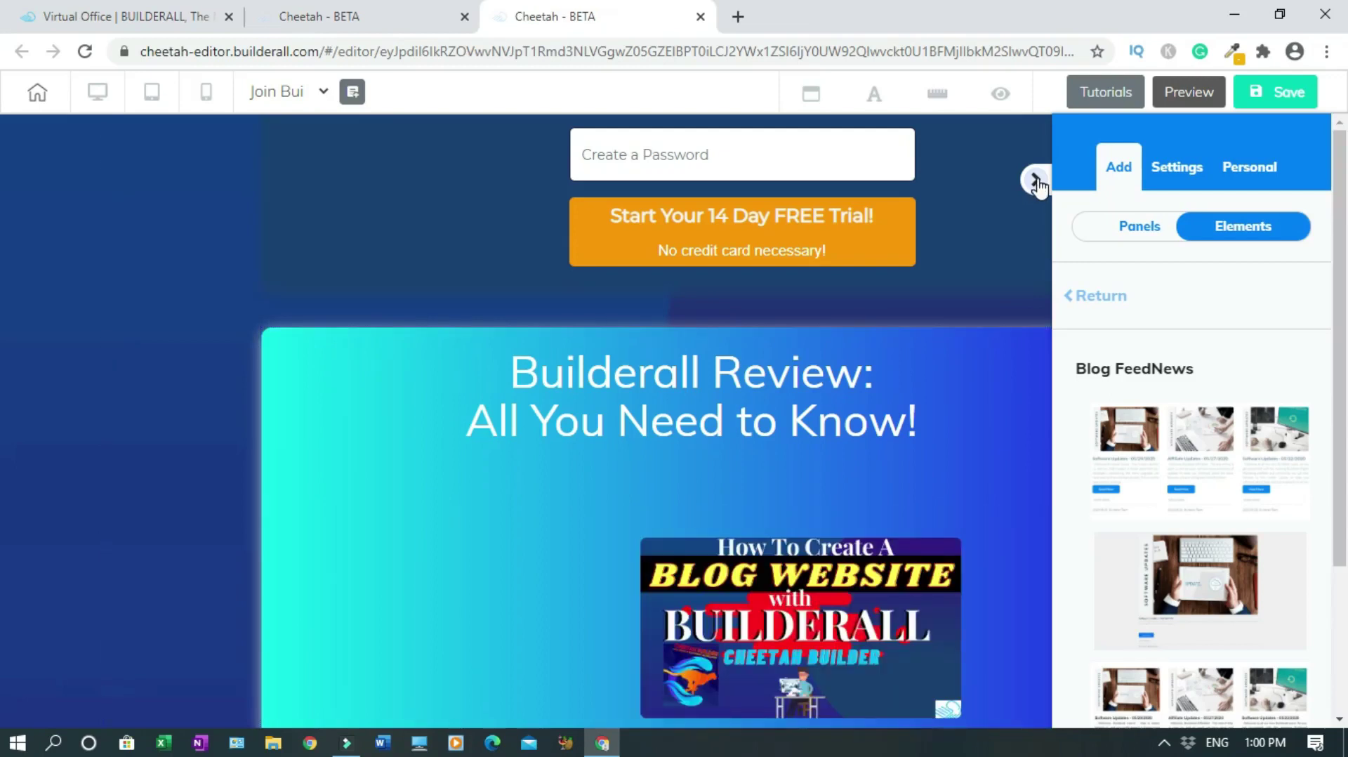
# Move the blog posts feed to the left side of the gradient box
pyautogui.click(1036, 181)
pyautogui.scroll(-5, 2, 380)
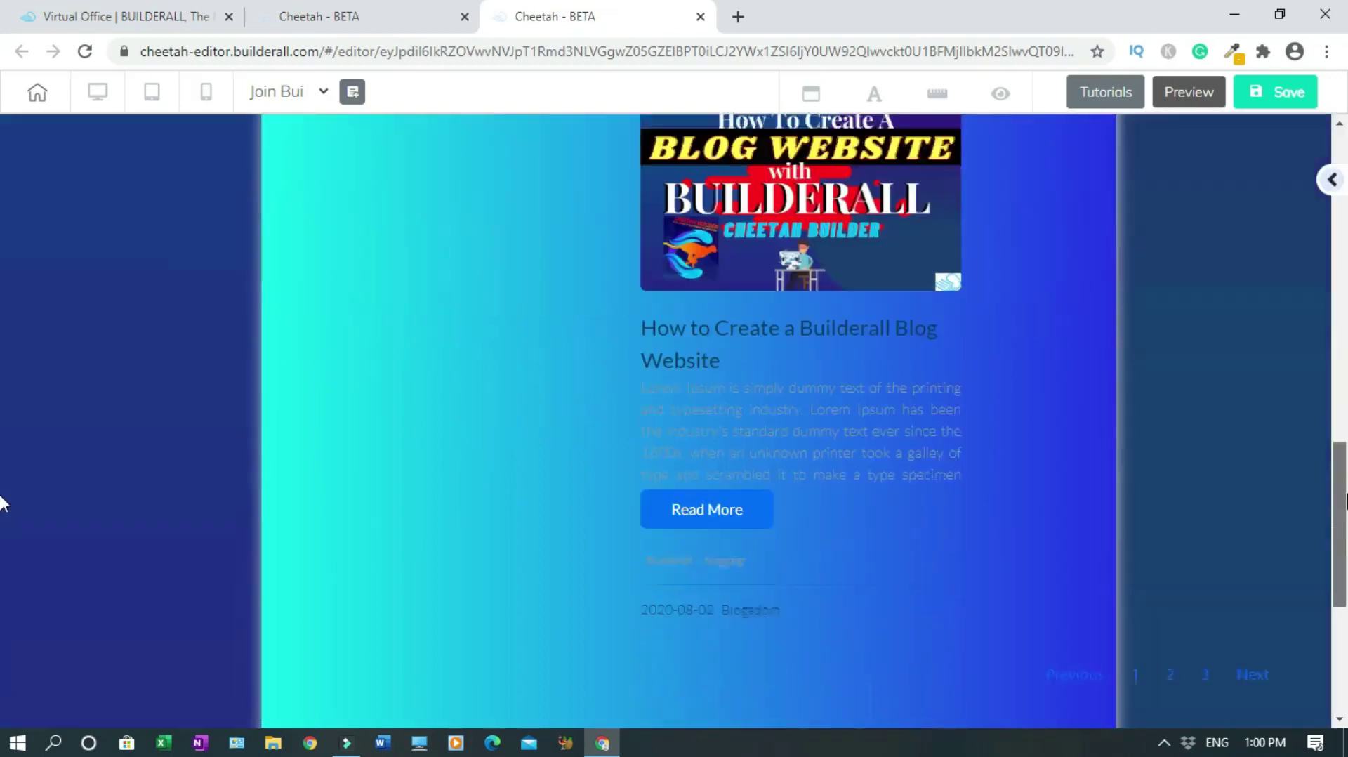
pyautogui.scroll(1, 718, 346)
pyautogui.moveTo(718, 346); pyautogui.dragTo(376, 263)
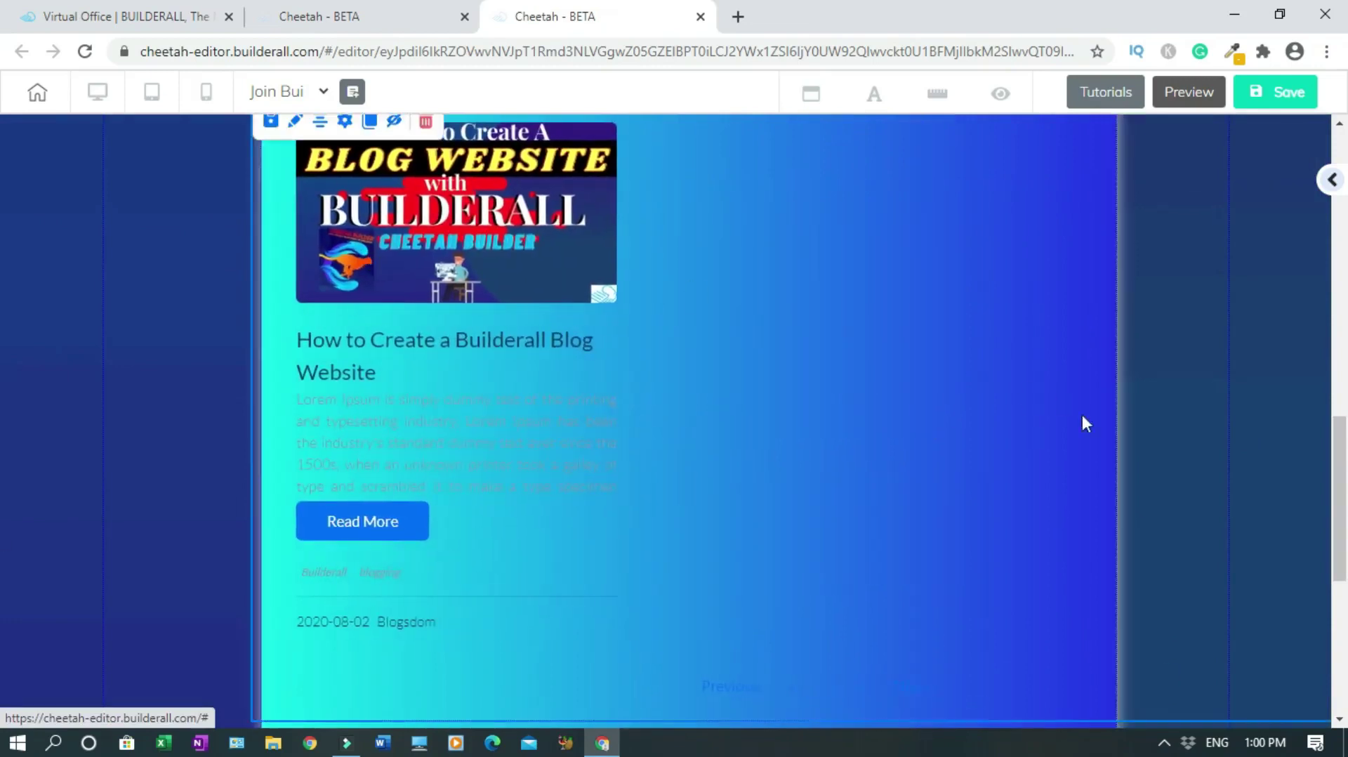
# Shrink the blog posts feed to fit inside the gradient box and position it just below the Builderall Review title
pyautogui.moveTo(1266, 601); pyautogui.dragTo(1096, 532)
pyautogui.moveTo(1150, 625); pyautogui.dragTo(659, 373)
pyautogui.moveTo(881, 432); pyautogui.dragTo(638, 406)
pyautogui.moveTo(1341, 472); pyautogui.dragTo(1340, 443)
pyautogui.moveTo(701, 305); pyautogui.dragTo(727, 328)
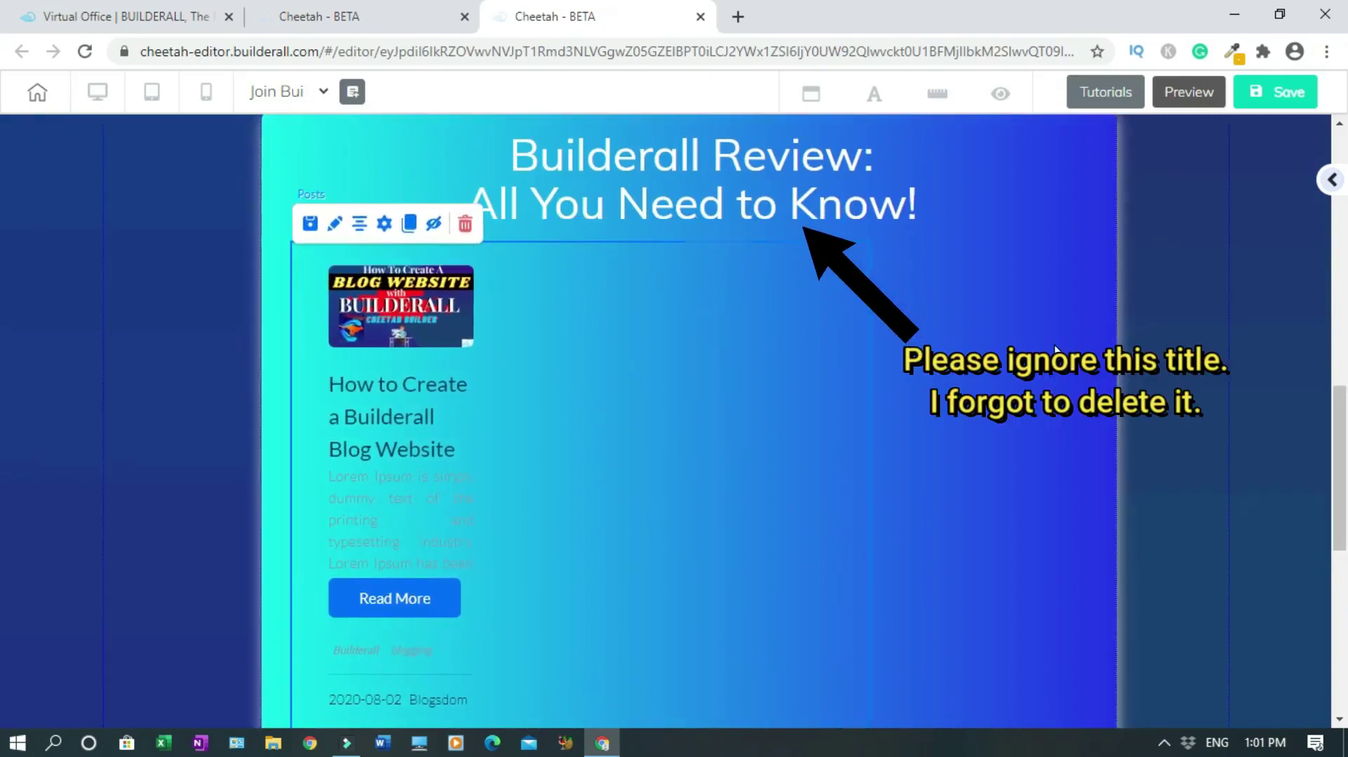
pyautogui.scroll(1, 1229, 337)
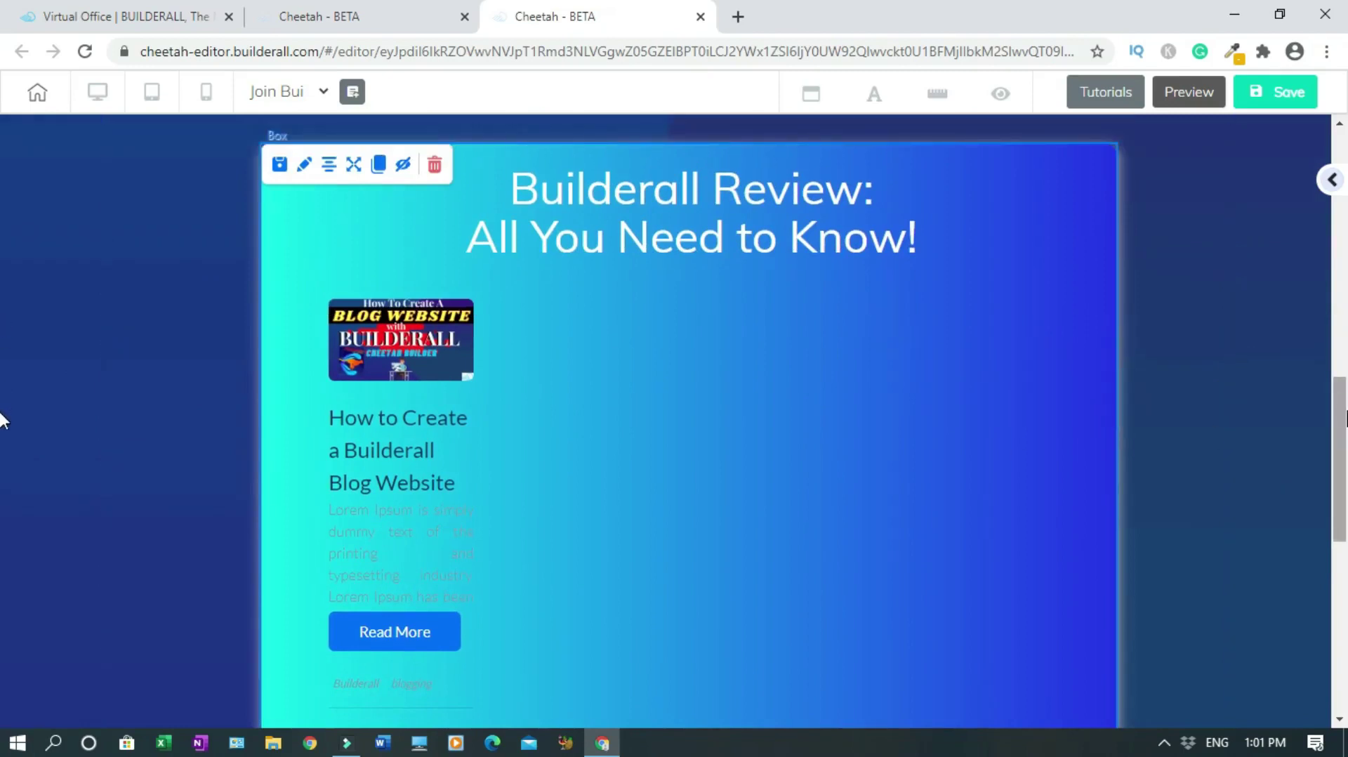
pyautogui.scroll(-1, 2, 419)
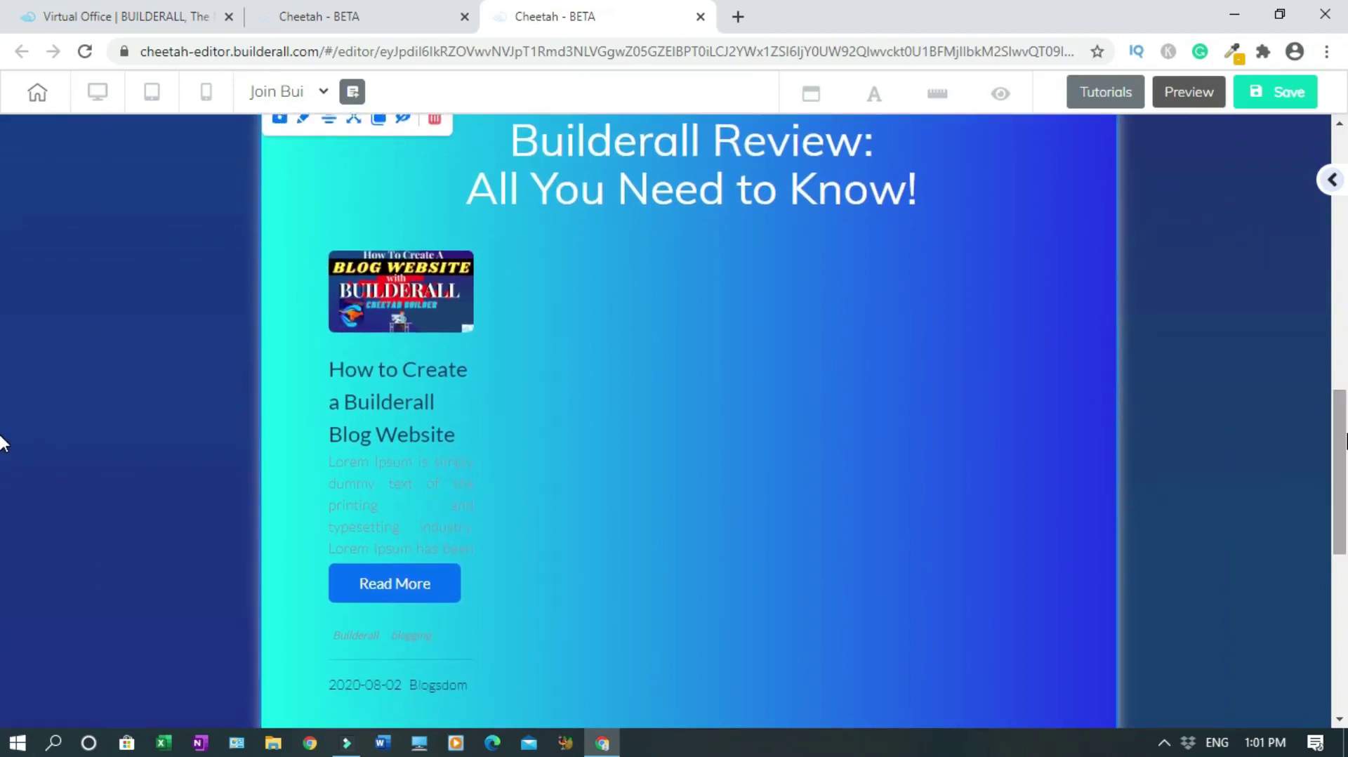
pyautogui.scroll(1, 871, 270)
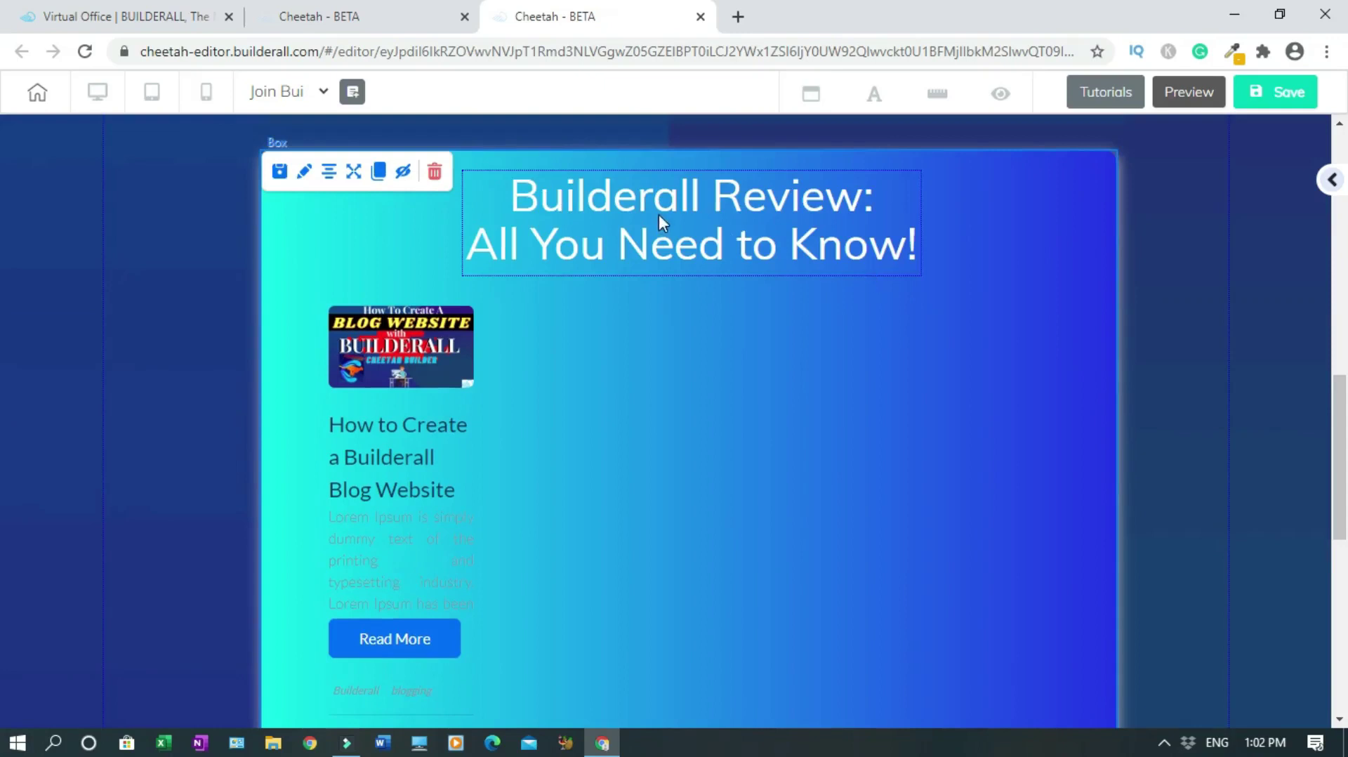